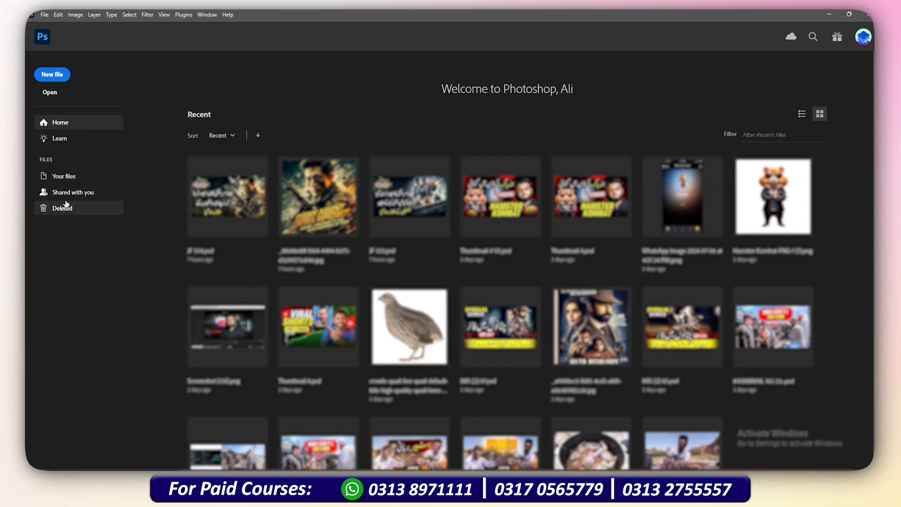
Open the new-document settings and look through the recent size presets and the default Photoshop size.
{"action": "left_click", "coordinate": [68, 76]}
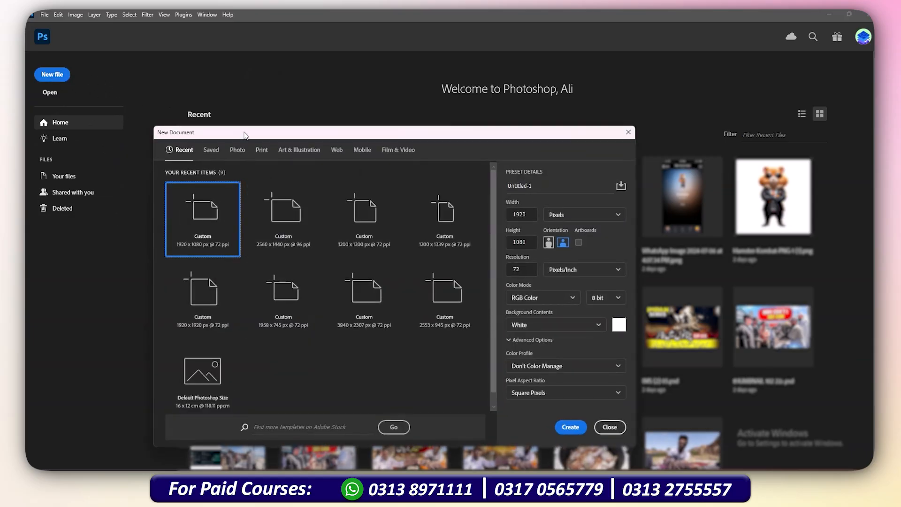
{"action": "left_click_drag", "start_coordinate": [244, 135], "coordinate": [268, 123]}
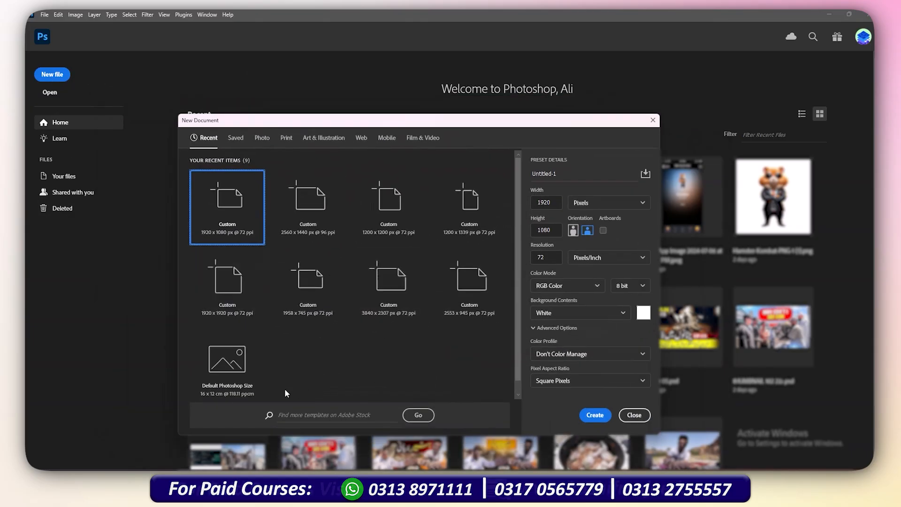
{"action": "left_click", "coordinate": [308, 199]}
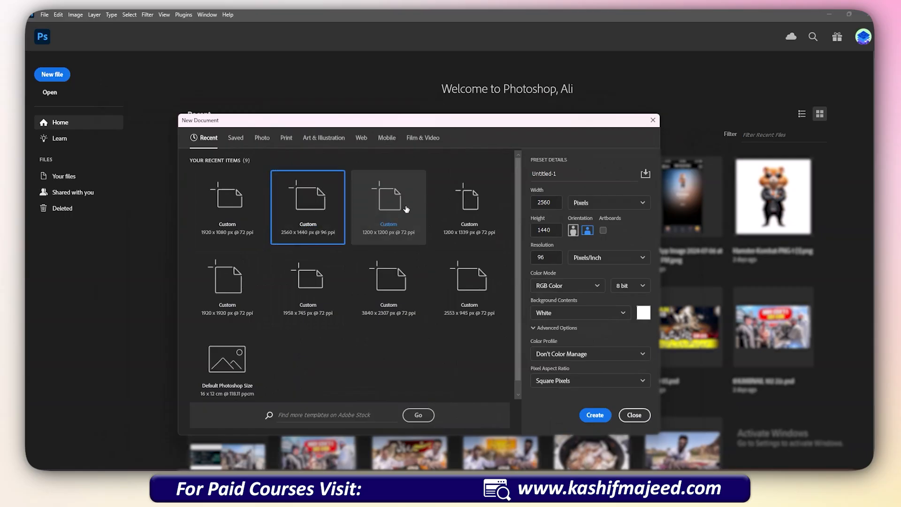
{"action": "left_click", "coordinate": [406, 209]}
{"action": "left_click", "coordinate": [473, 204]}
{"action": "left_click", "coordinate": [458, 295]}
{"action": "left_click", "coordinate": [375, 300]}
{"action": "left_click", "coordinate": [297, 295]}
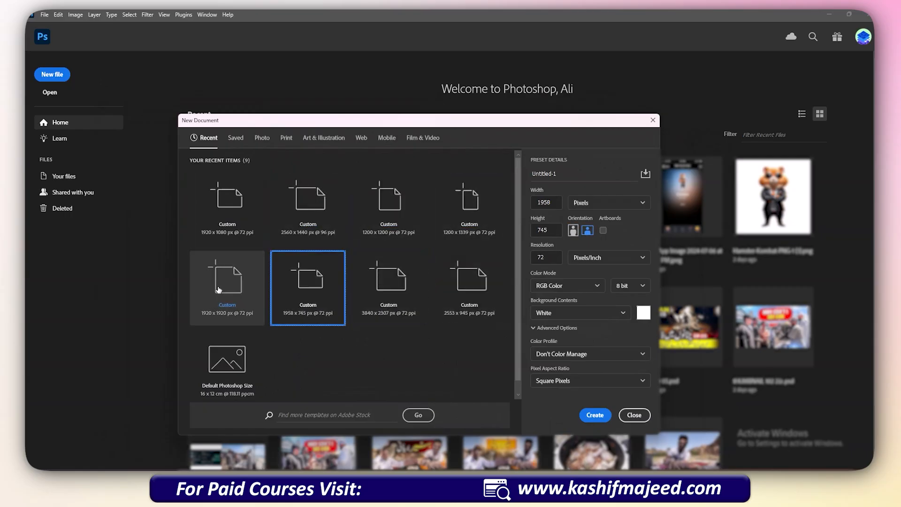
{"action": "left_click", "coordinate": [219, 289]}
{"action": "left_click", "coordinate": [470, 282]}
{"action": "left_click", "coordinate": [471, 220]}
{"action": "left_click", "coordinate": [389, 202]}
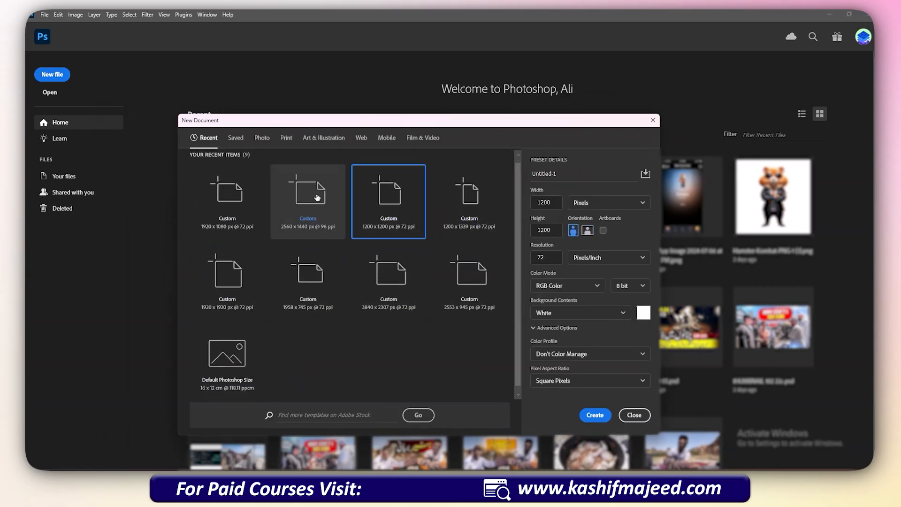
{"action": "left_click", "coordinate": [234, 200]}
{"action": "left_click", "coordinate": [225, 289]}
{"action": "left_click", "coordinate": [301, 285]}
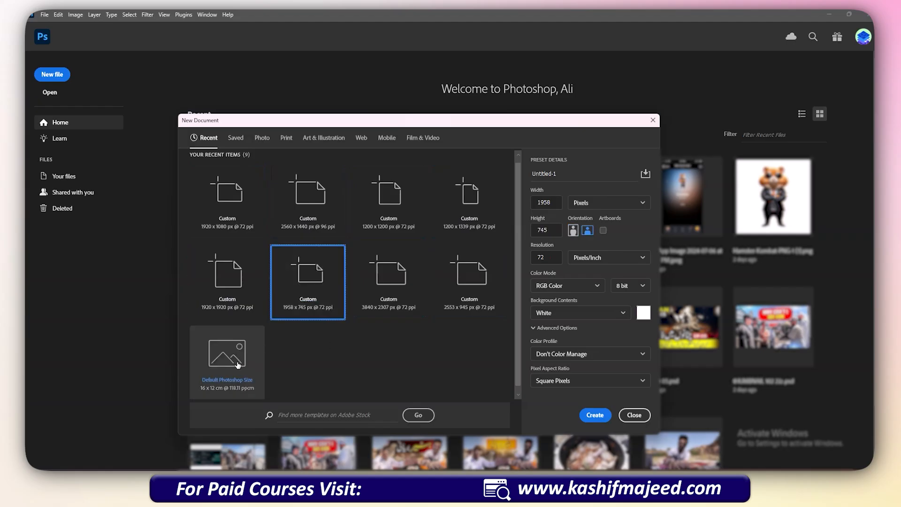
{"action": "left_click", "coordinate": [237, 365]}
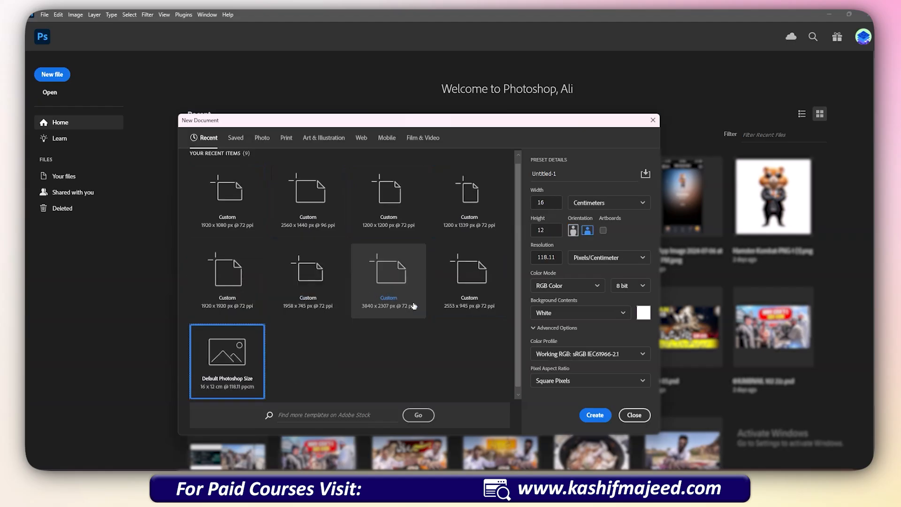
Choose the recent 1920 x 1080 px @ 72 ppi preset and check its width and height.
{"action": "left_click", "coordinate": [216, 234]}
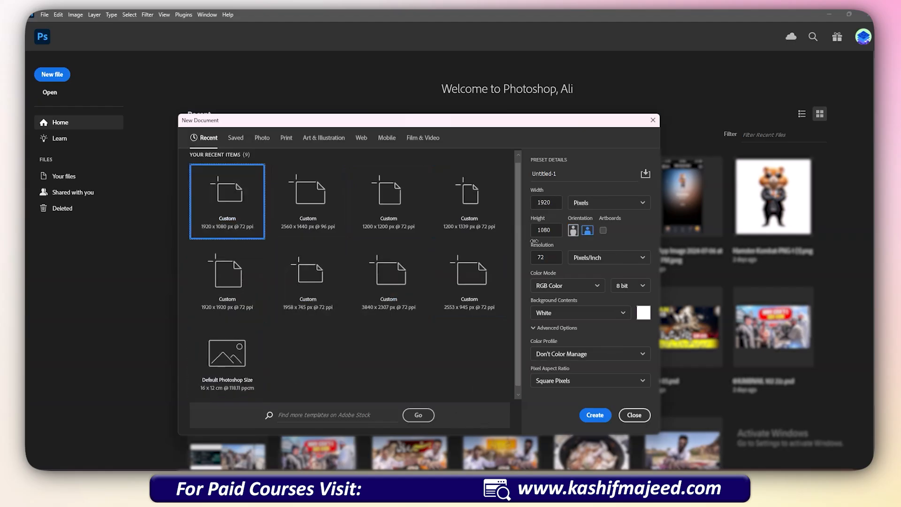
{"action": "left_click", "coordinate": [555, 202]}
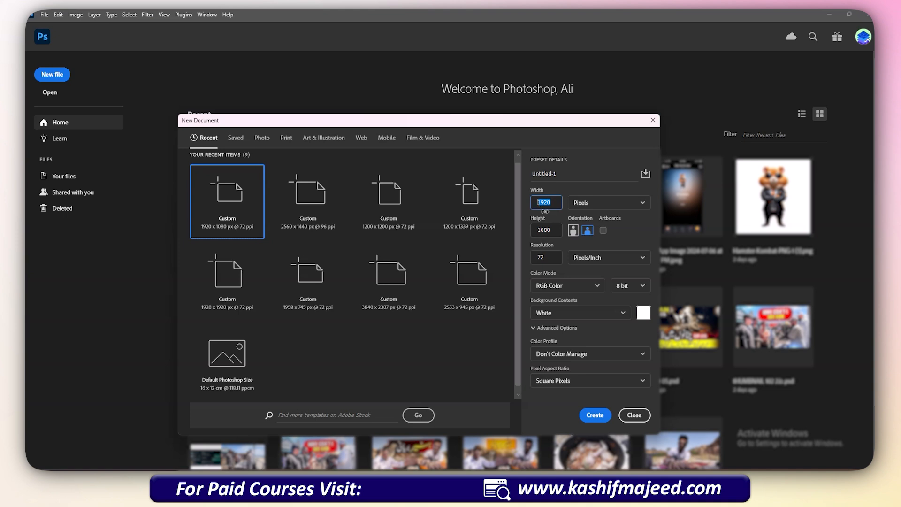
{"action": "left_click", "coordinate": [551, 232]}
{"action": "double_click", "coordinate": [551, 231]}
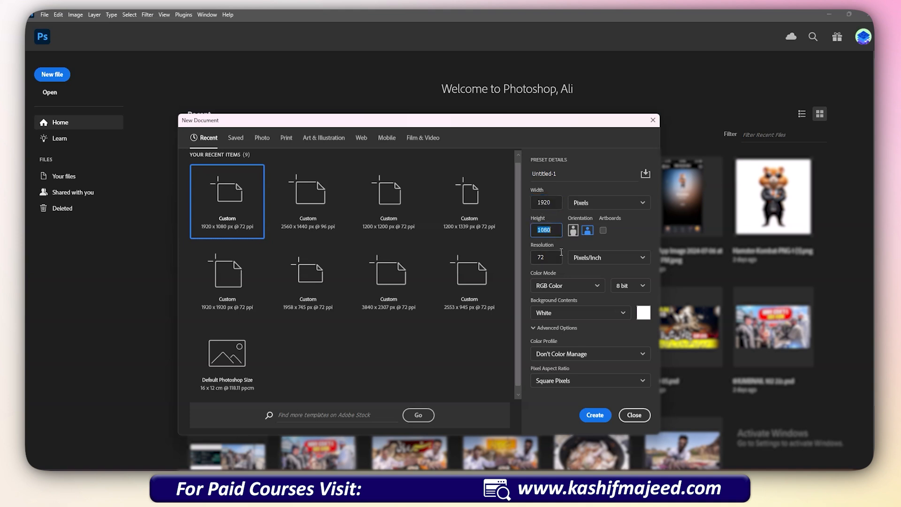
{"action": "left_click", "coordinate": [551, 202]}
{"action": "left_click", "coordinate": [548, 235]}
{"action": "left_click", "coordinate": [551, 237]}
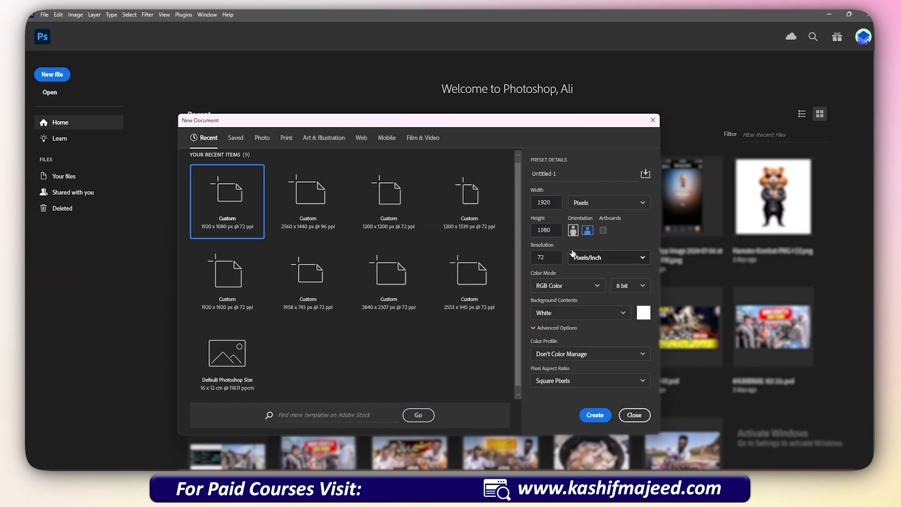
{"action": "left_click", "coordinate": [546, 230]}
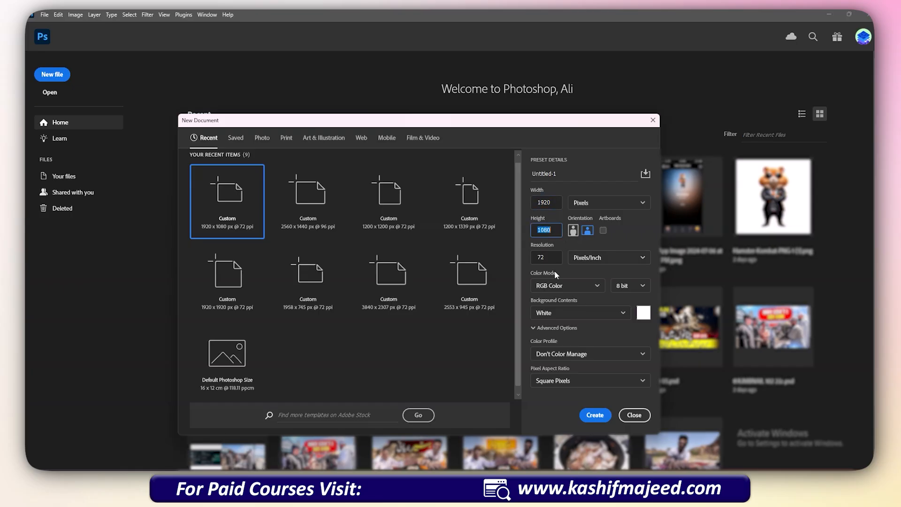
Set the resolution unit to Pixels/Inch and the width unit to Pixels, and create the document.
{"action": "left_click", "coordinate": [558, 259]}
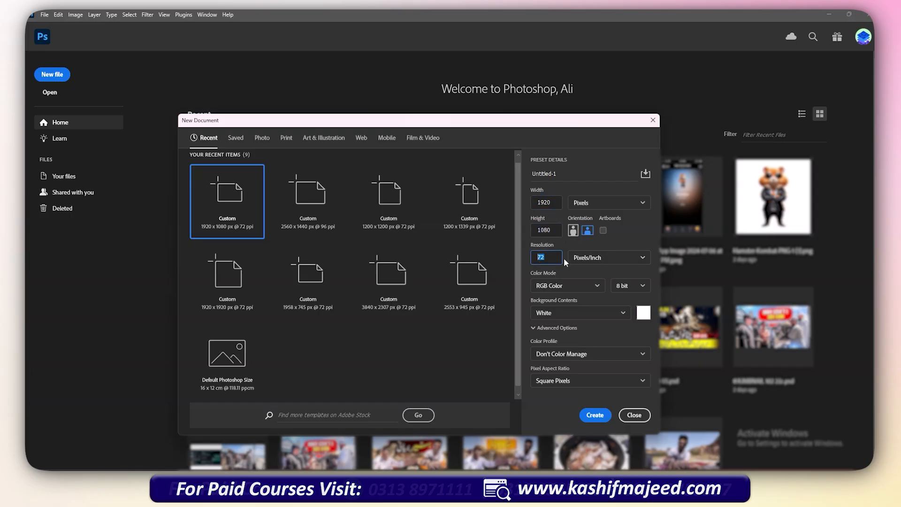
{"action": "left_click", "coordinate": [591, 257]}
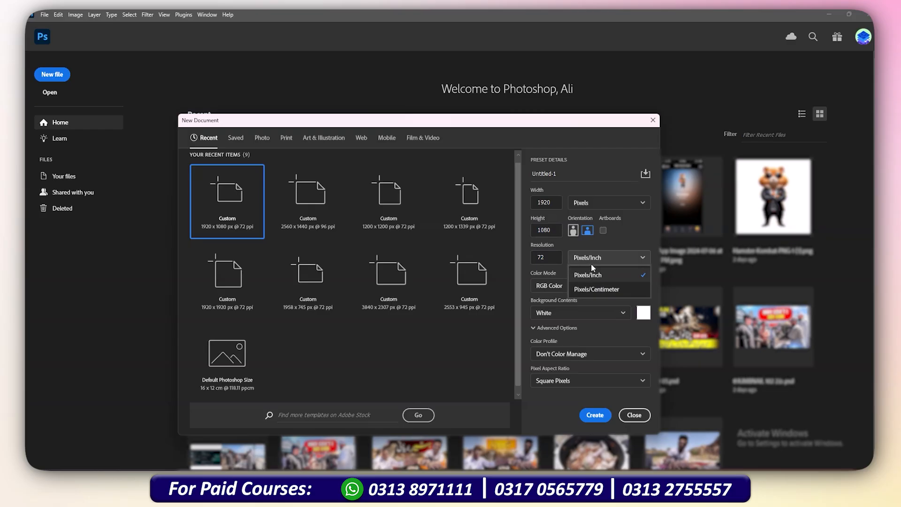
{"action": "left_click", "coordinate": [587, 275]}
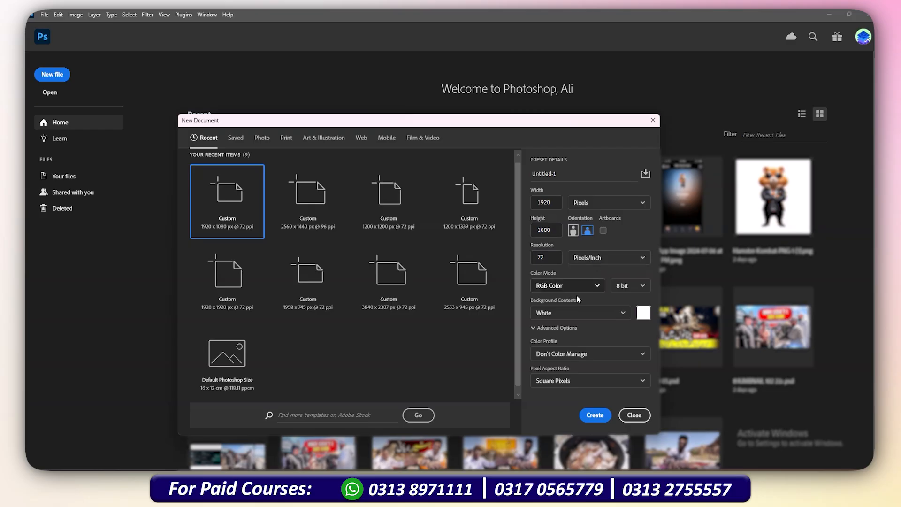
{"action": "left_click", "coordinate": [623, 286]}
{"action": "left_click", "coordinate": [629, 285]}
{"action": "left_click", "coordinate": [593, 204]}
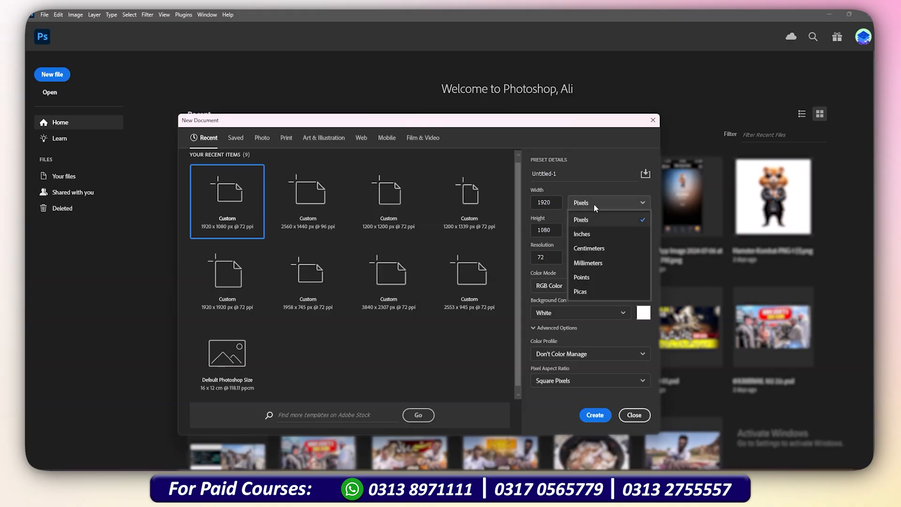
{"action": "left_click", "coordinate": [587, 219]}
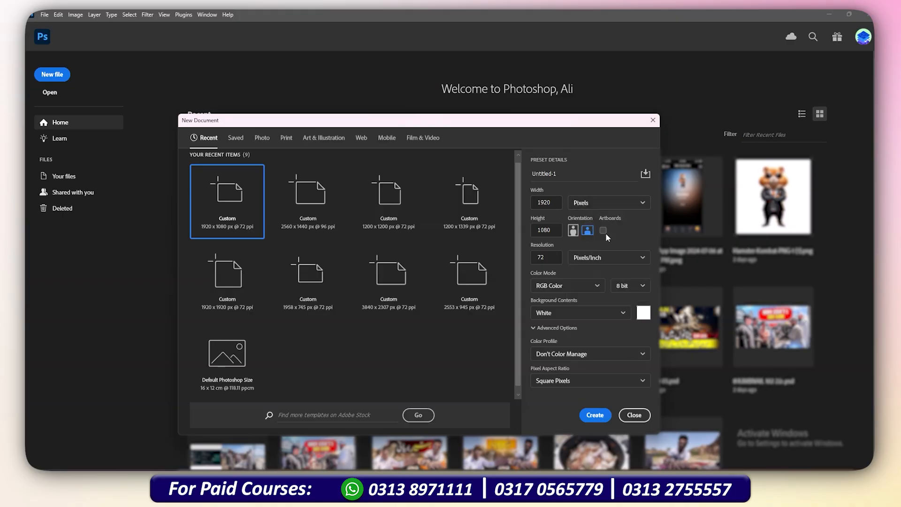
{"action": "left_click", "coordinate": [595, 416]}
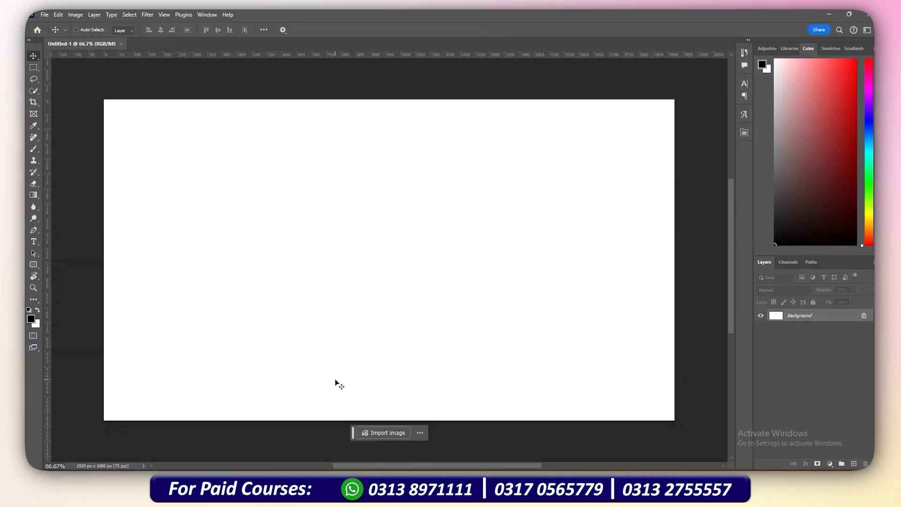
Draw a black horizontal rectangle about 765 by 153 px, rotated about 0.55°, and a vertical one about 324 by 667 px to its right.
{"action": "left_click", "coordinate": [33, 149]}
{"action": "left_click", "coordinate": [38, 264]}
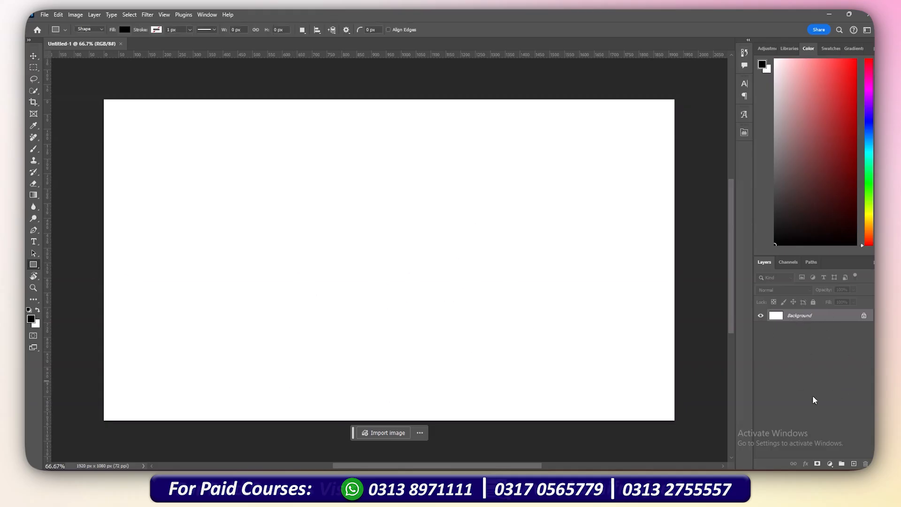
{"action": "left_click_drag", "start_coordinate": [179, 217], "coordinate": [406, 262]}
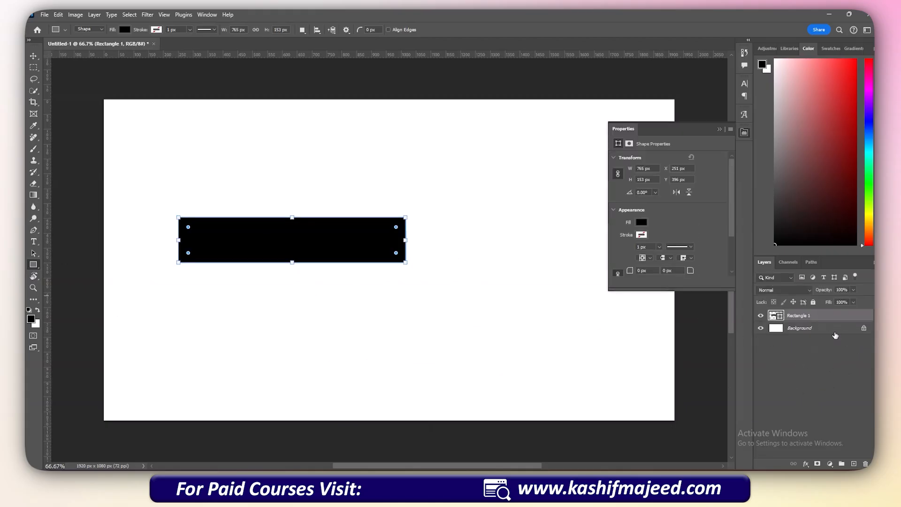
{"action": "mouse_move", "coordinate": [412, 208]}
{"action": "left_mouse_down"}
{"action": "mouse_move", "coordinate": [418, 199]}
{"action": "mouse_move", "coordinate": [413, 211]}
{"action": "left_mouse_up"}
{"action": "key", "text": "Return"}
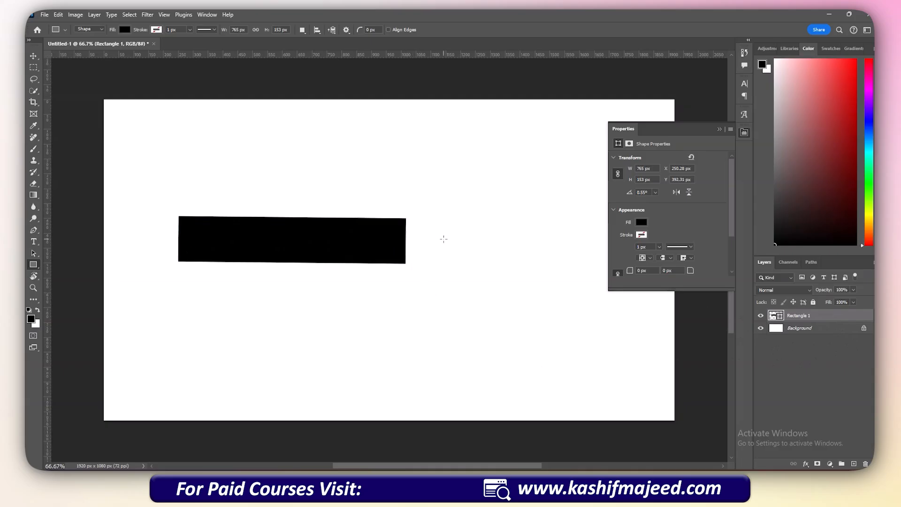
{"action": "left_click_drag", "start_coordinate": [442, 159], "coordinate": [538, 358]}
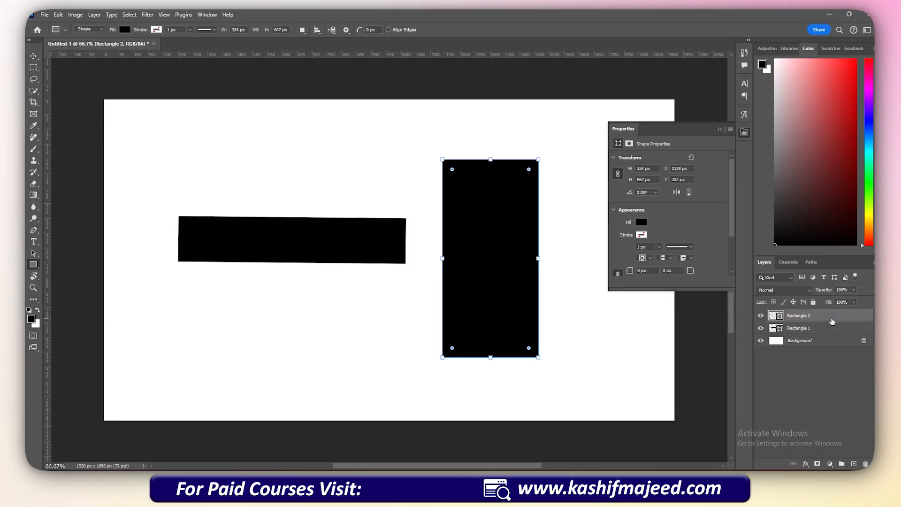
Delete both rectangle layers, leaving only the background layer.
{"action": "left_click", "coordinate": [816, 328]}
{"action": "left_click", "coordinate": [823, 322]}
{"action": "left_click", "coordinate": [810, 329], "text": "shift"}
{"action": "key", "text": "Delete"}
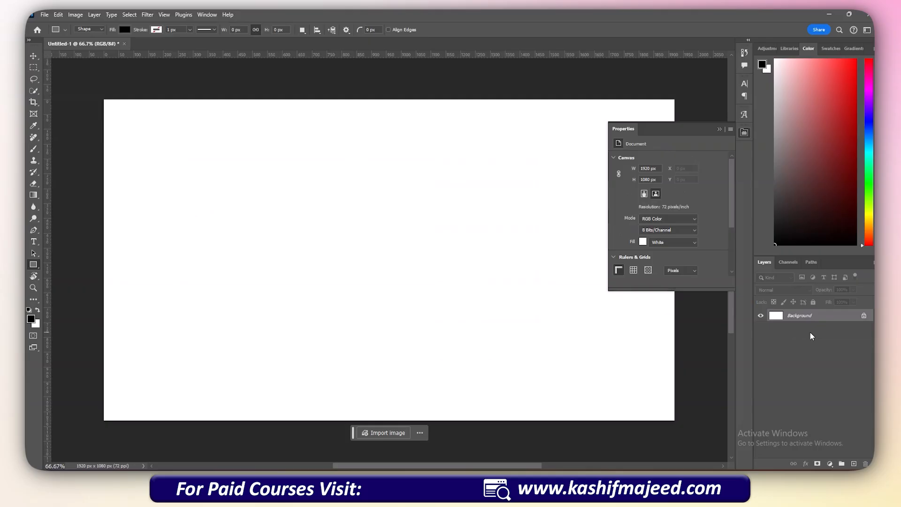
Place the JF 9 image as an embedded layer filling the whole canvas.
{"action": "left_click", "coordinate": [384, 434]}
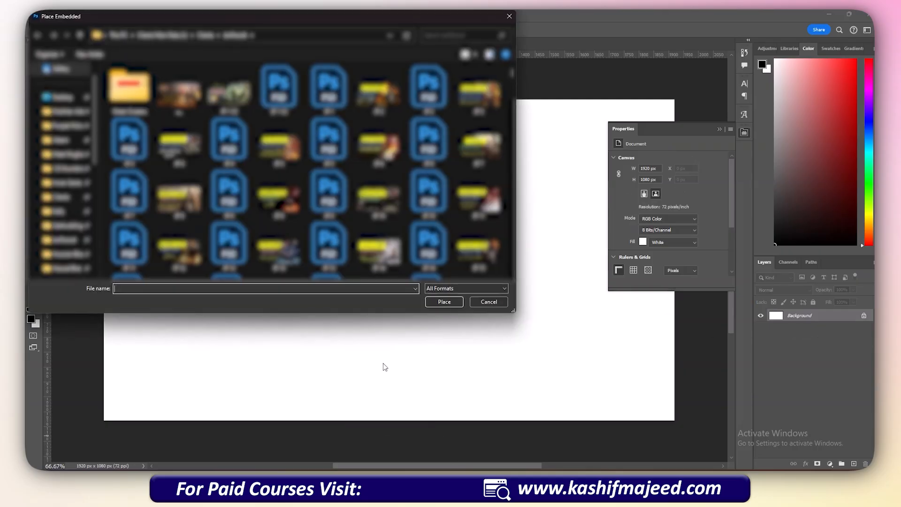
{"action": "double_click", "coordinate": [287, 210]}
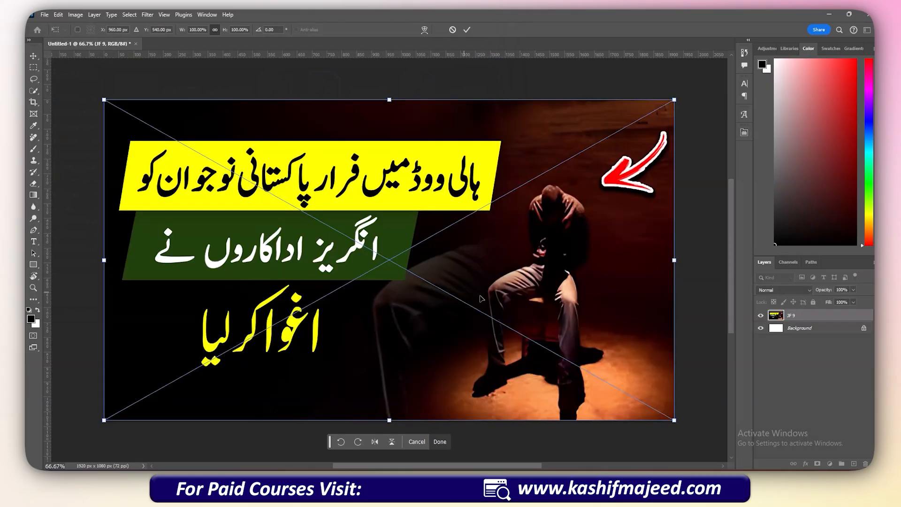
{"action": "key", "text": "Return"}
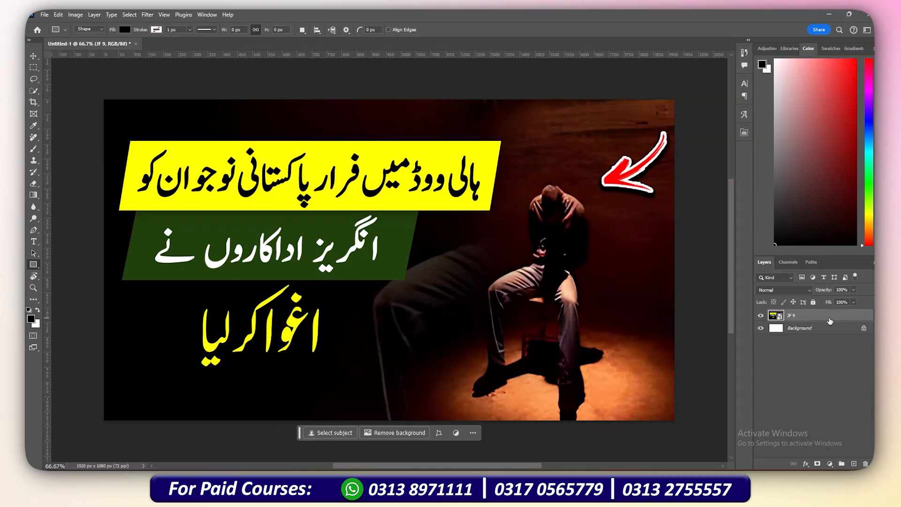
Delete the placed JF 9 image layer, and undo the deletion.
{"action": "key", "text": "Delete"}
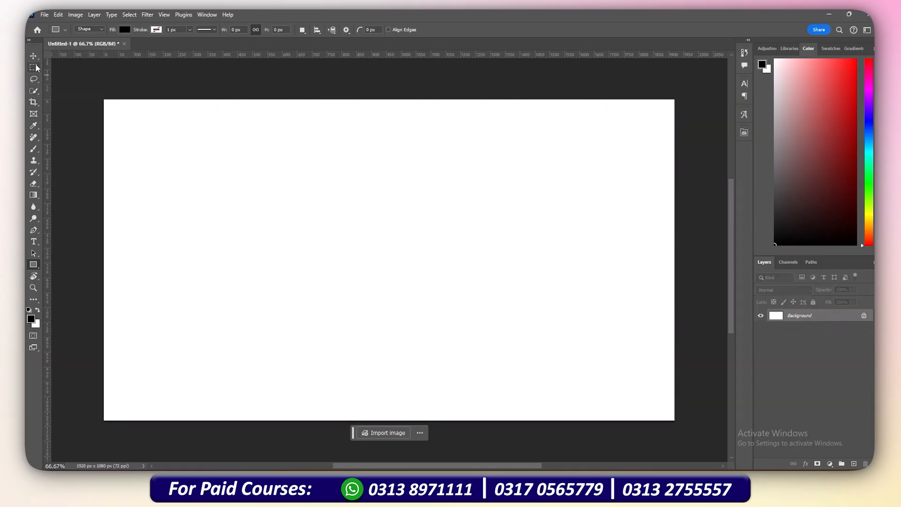
{"action": "key", "text": "v"}
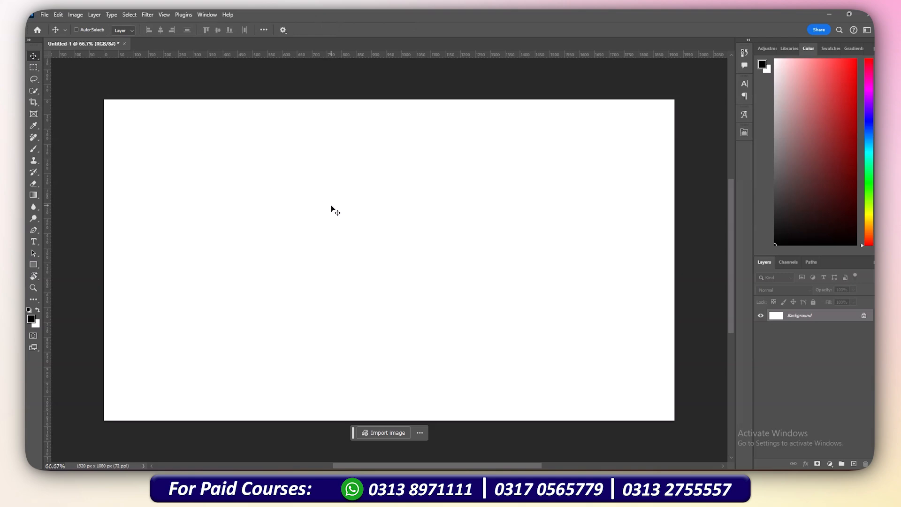
{"action": "key", "text": "z"}
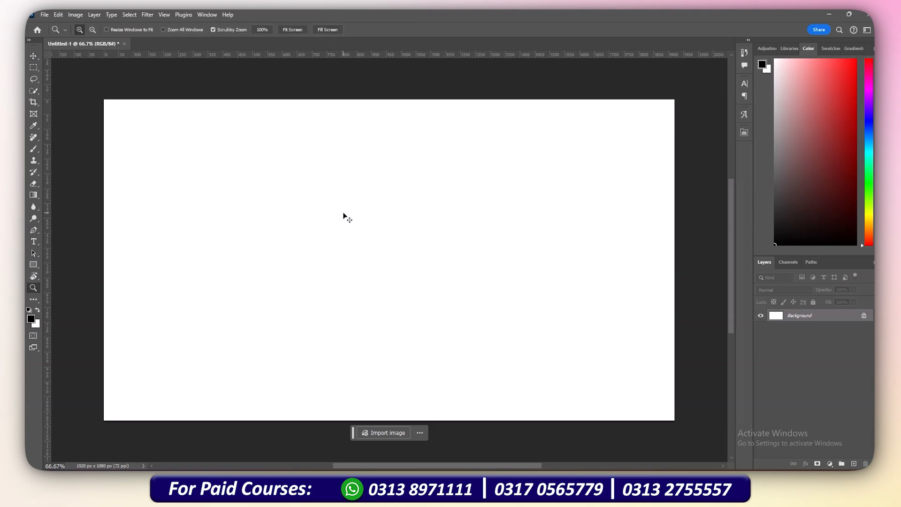
{"action": "key", "text": "ctrl+z"}
Shift the JF 9 image slightly to the left on the canvas with the Move tool.
{"action": "left_click", "coordinate": [33, 56]}
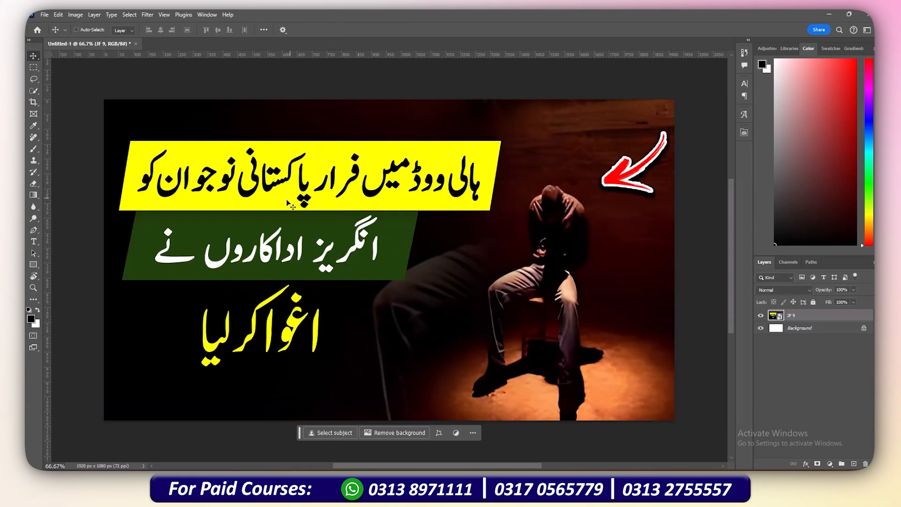
{"action": "mouse_move", "coordinate": [299, 268]}
{"action": "left_mouse_down"}
{"action": "mouse_move", "coordinate": [296, 255]}
{"action": "mouse_move", "coordinate": [352, 249]}
{"action": "mouse_move", "coordinate": [215, 273]}
{"action": "mouse_move", "coordinate": [298, 270]}
{"action": "mouse_move", "coordinate": [289, 259]}
{"action": "mouse_move", "coordinate": [288, 267]}
{"action": "left_mouse_up"}
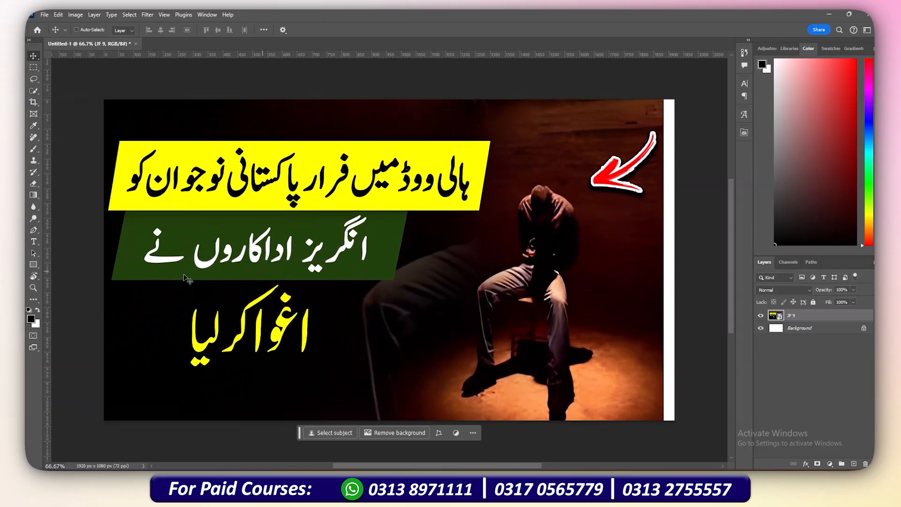
Draw a white-filled rectangle about 767 by 344 px over the image and move it to about X 462 px, Y 436 px.
{"action": "left_click", "coordinate": [33, 264]}
{"action": "left_click_drag", "start_coordinate": [237, 233], "coordinate": [465, 338]}
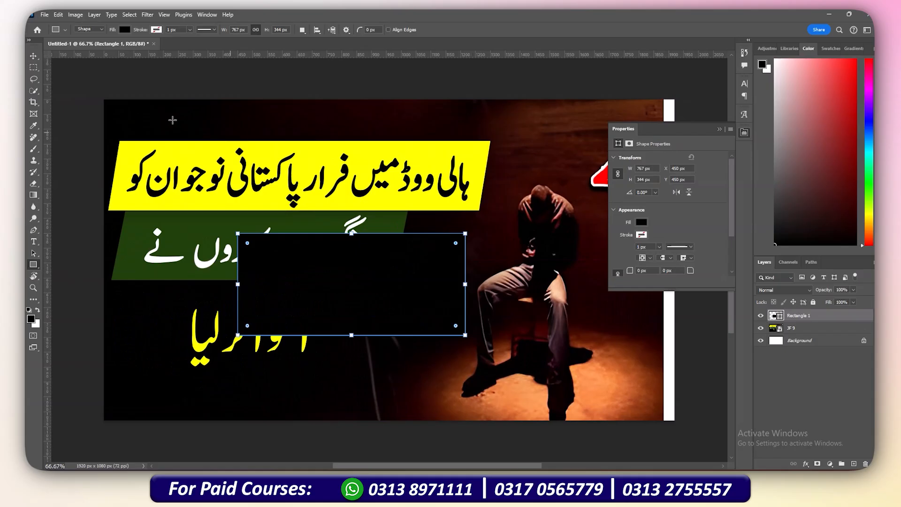
{"action": "left_click", "coordinate": [33, 56]}
{"action": "key", "text": "ctrl+BackSpace"}
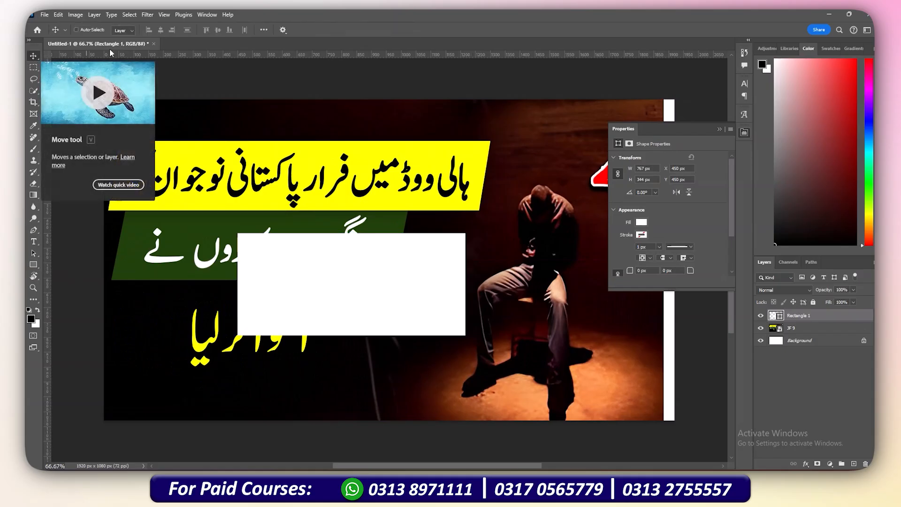
{"action": "left_click_drag", "start_coordinate": [336, 255], "coordinate": [302, 247]}
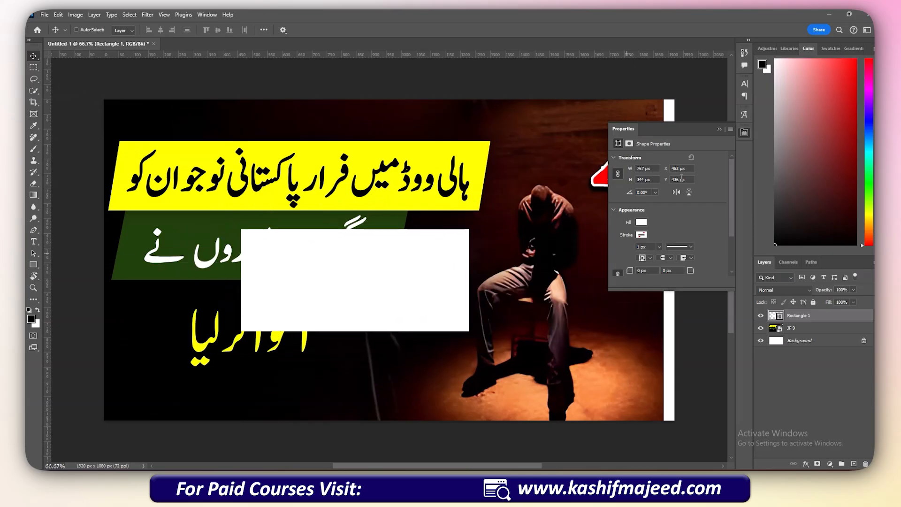
Select a wide rectangular area in the canvas's upper middle with the Rectangular Marquee tool and copy it to a new layer.
{"action": "left_click", "coordinate": [36, 68]}
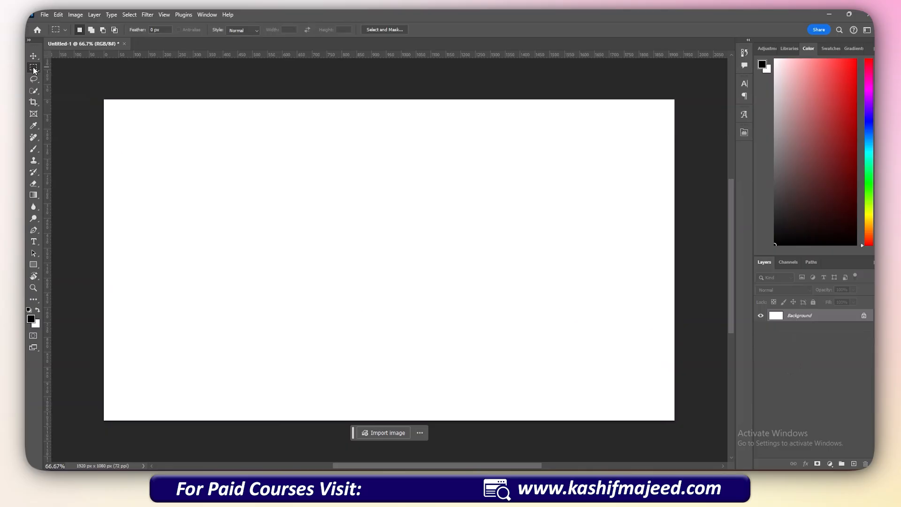
{"action": "left_click_drag", "start_coordinate": [228, 169], "coordinate": [530, 252]}
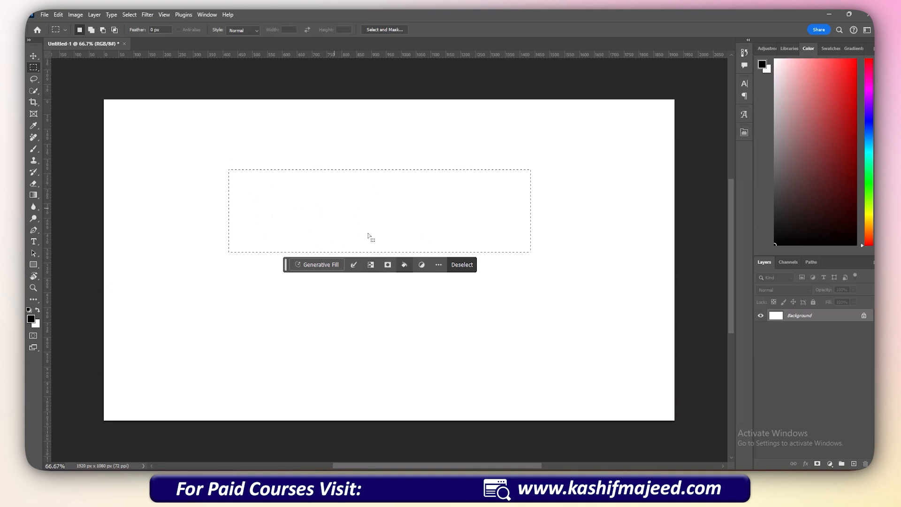
{"action": "left_click_drag", "start_coordinate": [300, 202], "coordinate": [306, 211]}
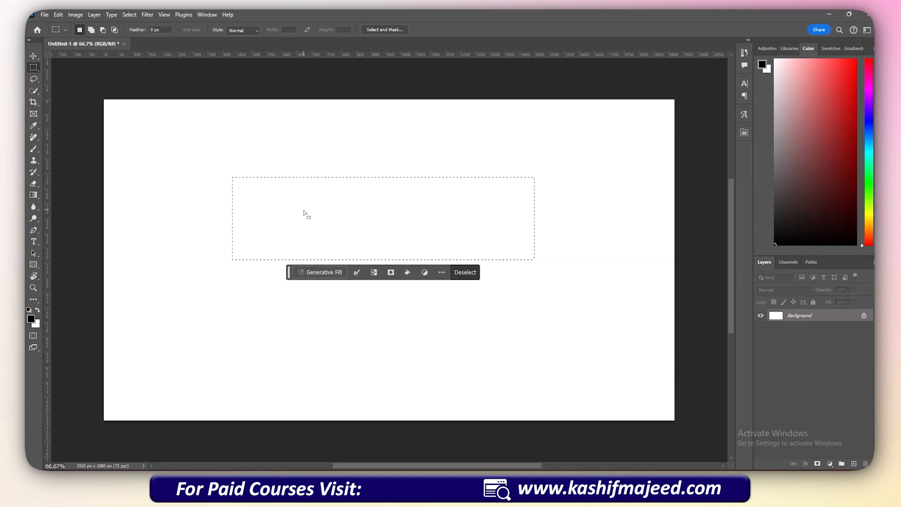
{"action": "key", "text": "ctrl+j"}
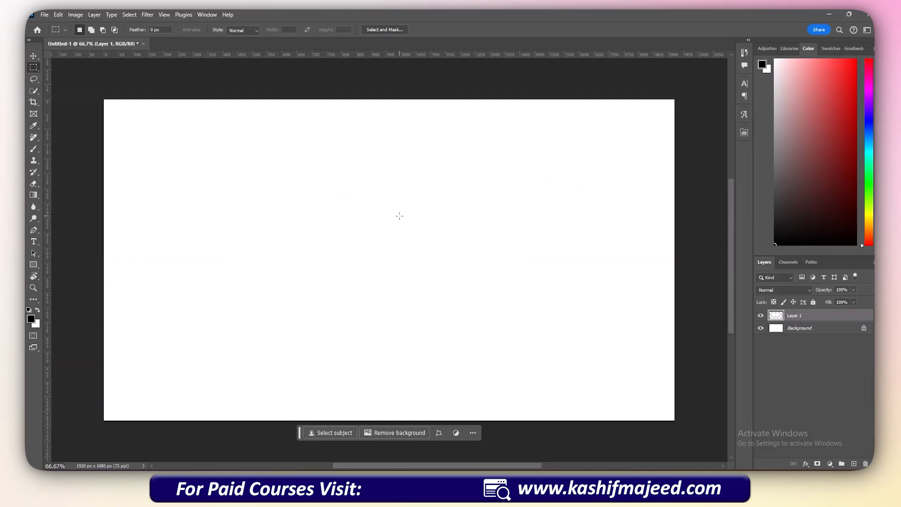
Hide the Background layer and move the copied white rectangle down to the centre of the canvas with the Move tool.
{"action": "left_click", "coordinate": [760, 329]}
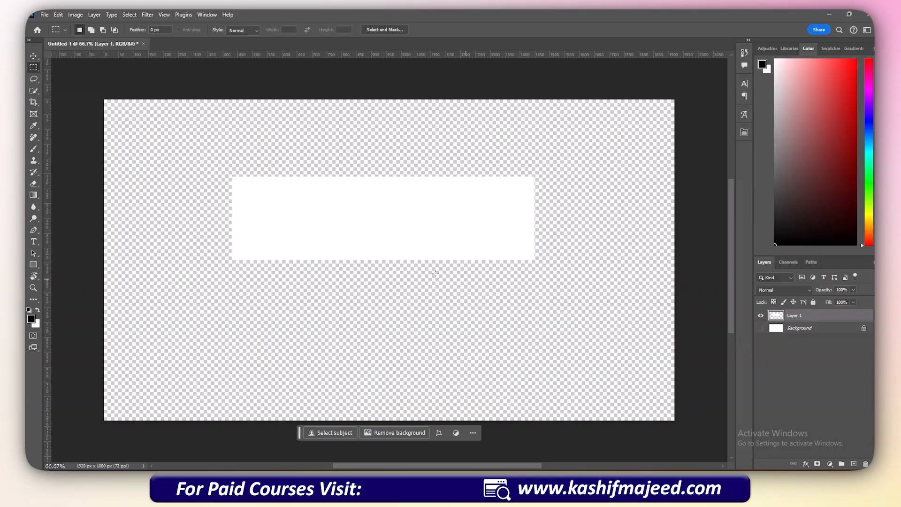
{"action": "key", "text": "v"}
{"action": "left_click_drag", "start_coordinate": [382, 249], "coordinate": [382, 286]}
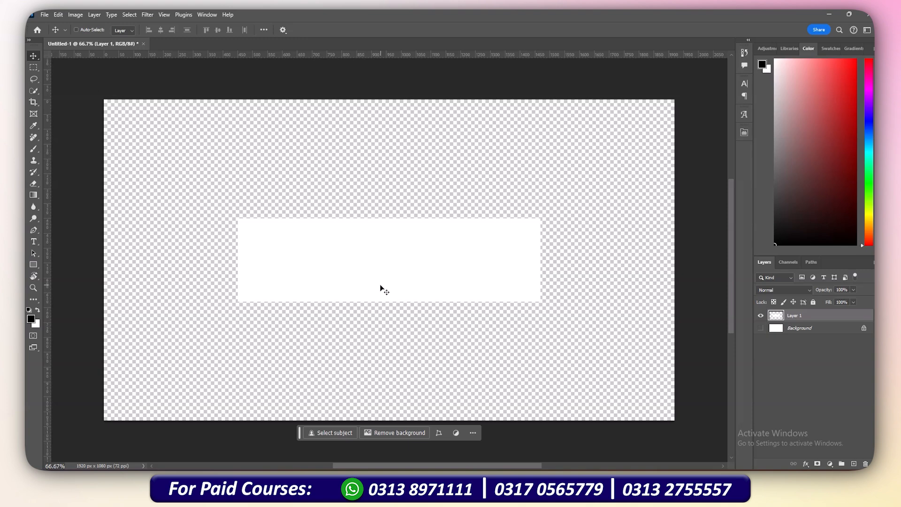
{"action": "left_click_drag", "start_coordinate": [379, 284], "coordinate": [376, 284]}
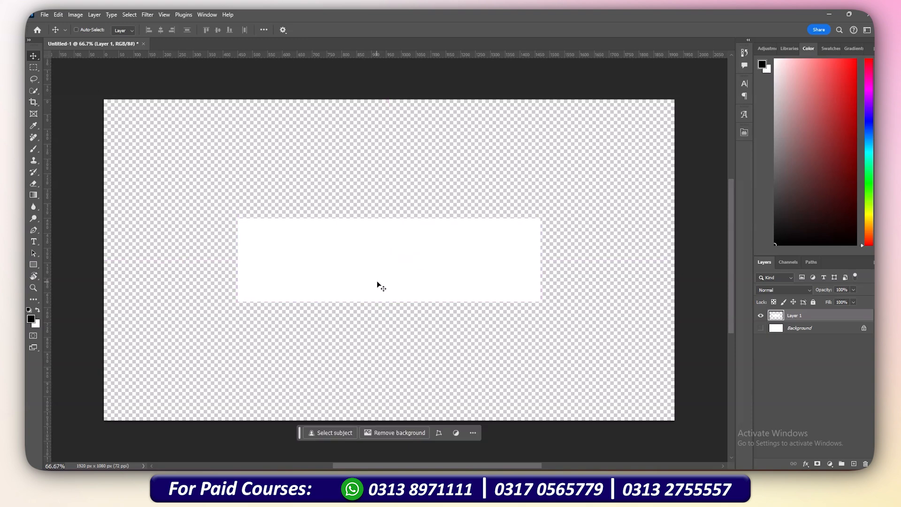
Open JF 6.jpg as a separate document with the Rectangular Marquee tool ready for selecting on it.
{"action": "left_click", "coordinate": [34, 68]}
{"action": "key", "text": "ctrl+o"}
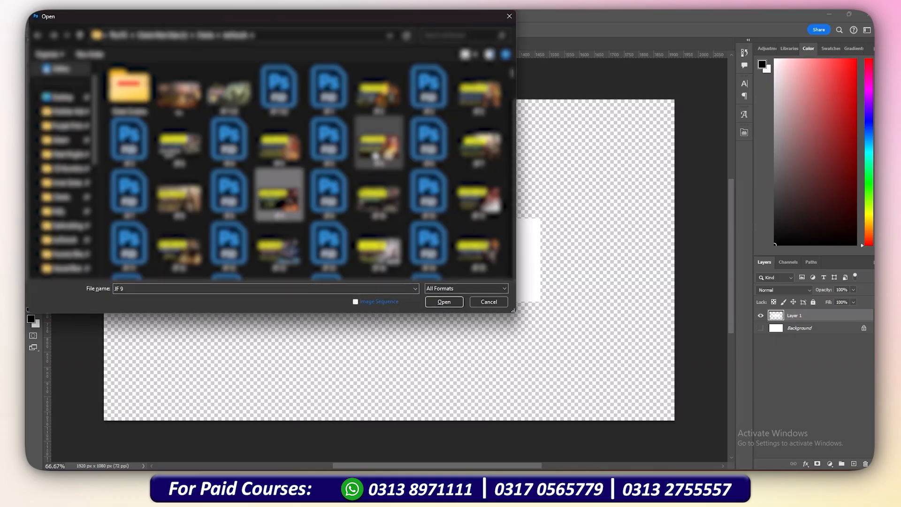
{"action": "double_click", "coordinate": [380, 151]}
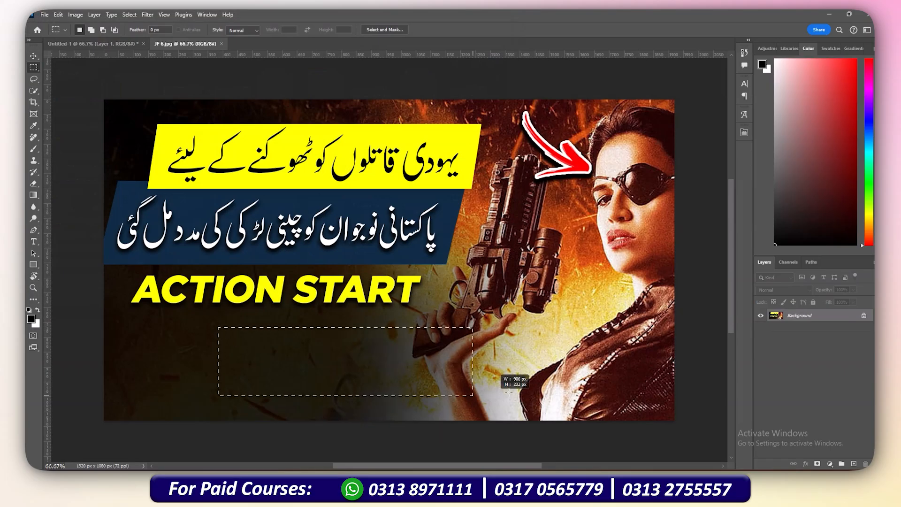
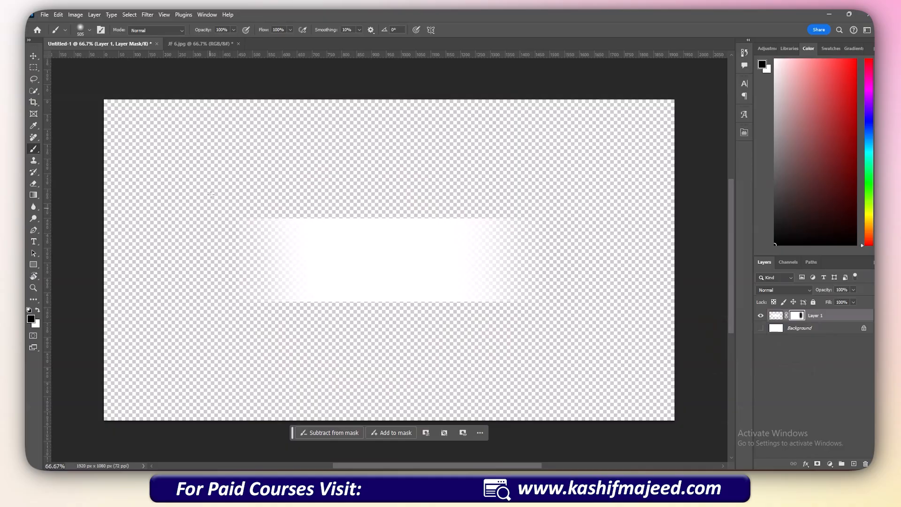
Select the Background layer in Untitled-1 and make it visible behind the masked rectangle.
{"action": "key", "text": "v"}
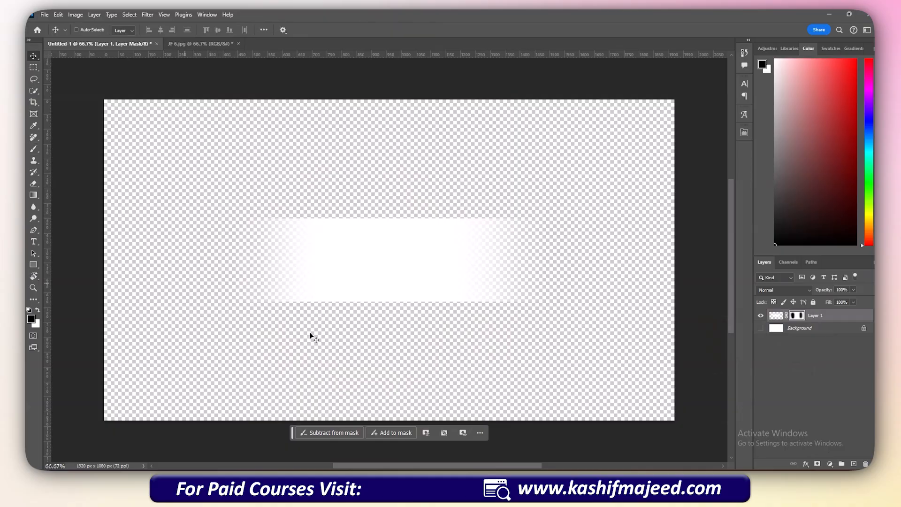
{"action": "left_click", "coordinate": [817, 328]}
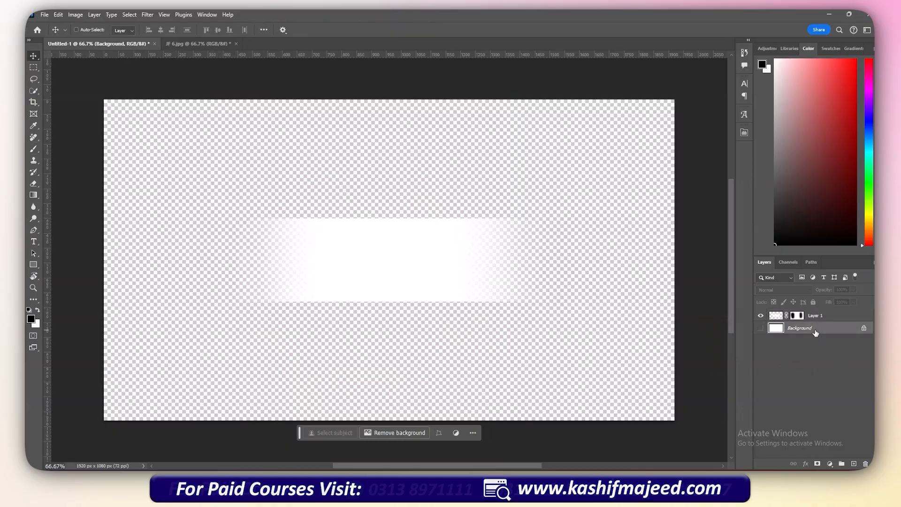
{"action": "left_click", "coordinate": [760, 327]}
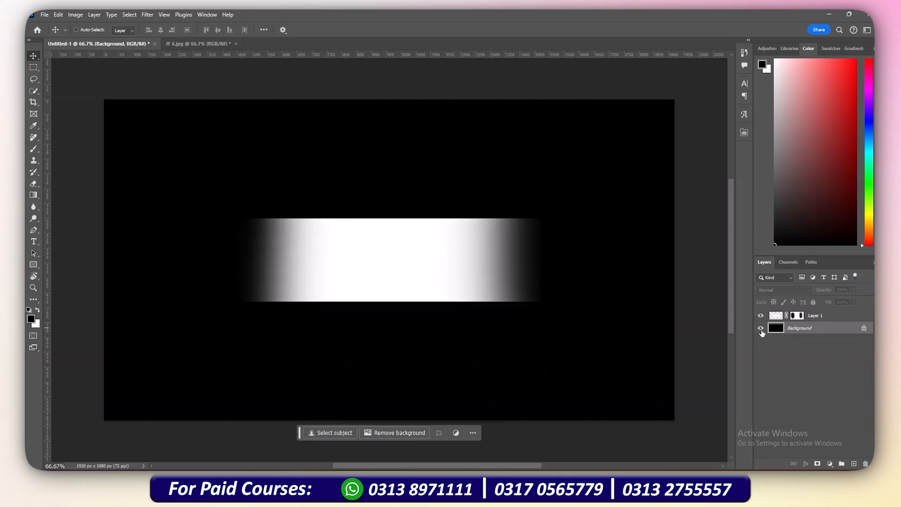
{"action": "key", "text": "c"}
{"action": "right_click", "coordinate": [443, 264]}
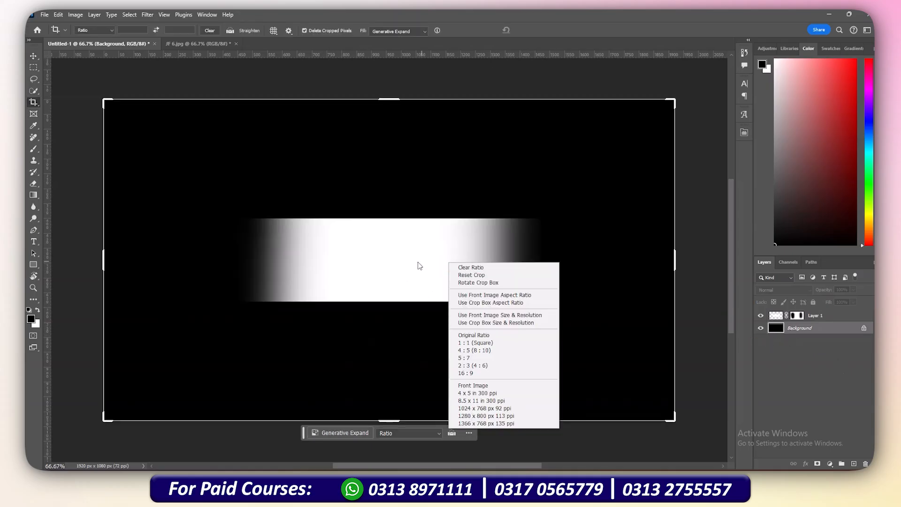
{"action": "key", "text": "Escape"}
{"action": "key", "text": "v"}
Delete Layer 1 together with its mask.
{"action": "left_click", "coordinate": [796, 316]}
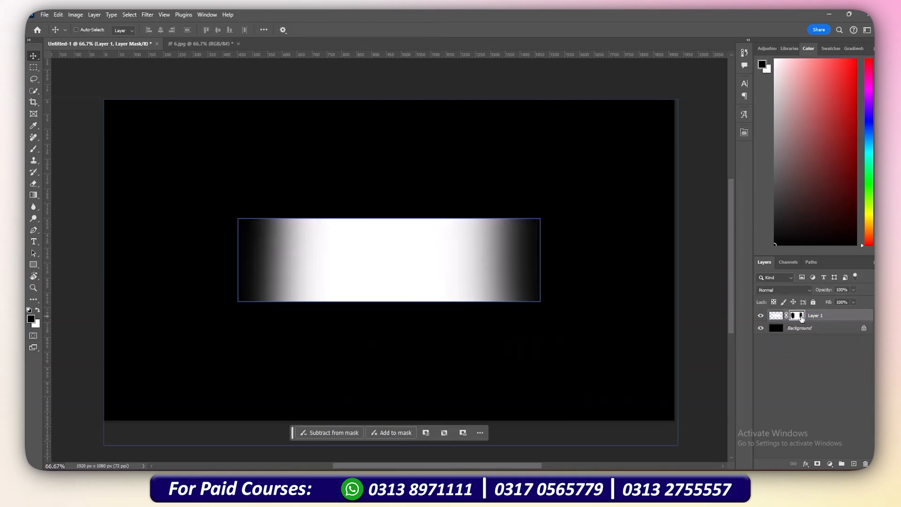
{"action": "key", "text": "Delete"}
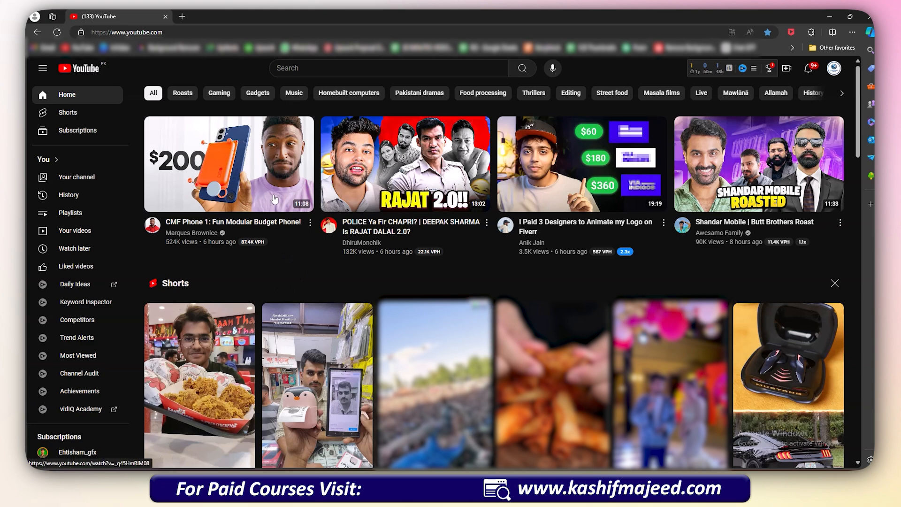
Switch to YouTube in the browser, open the "CMF Phone 1: Fun Modular Budget Phone!" video and download its thumbnail.
{"action": "mouse_move", "coordinate": [254, 193]}
{"action": "mouse_move", "coordinate": [365, 322]}
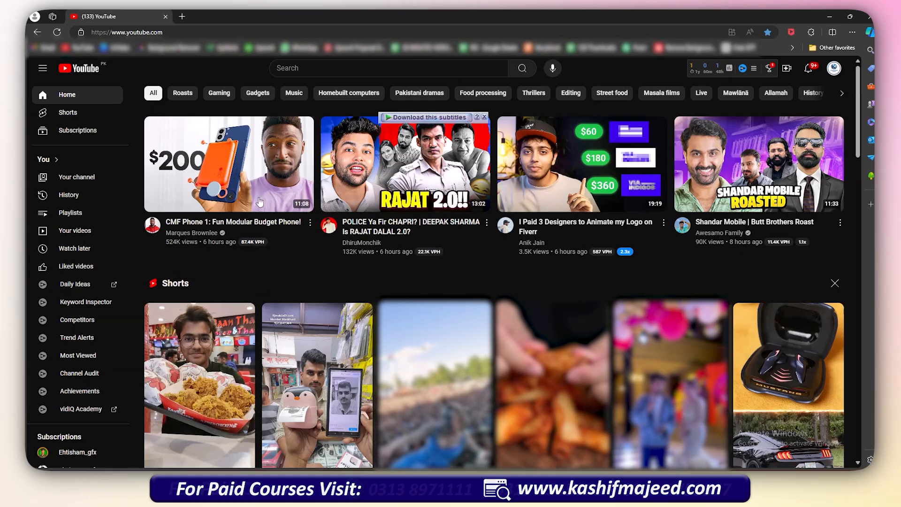
{"action": "left_click", "coordinate": [212, 171]}
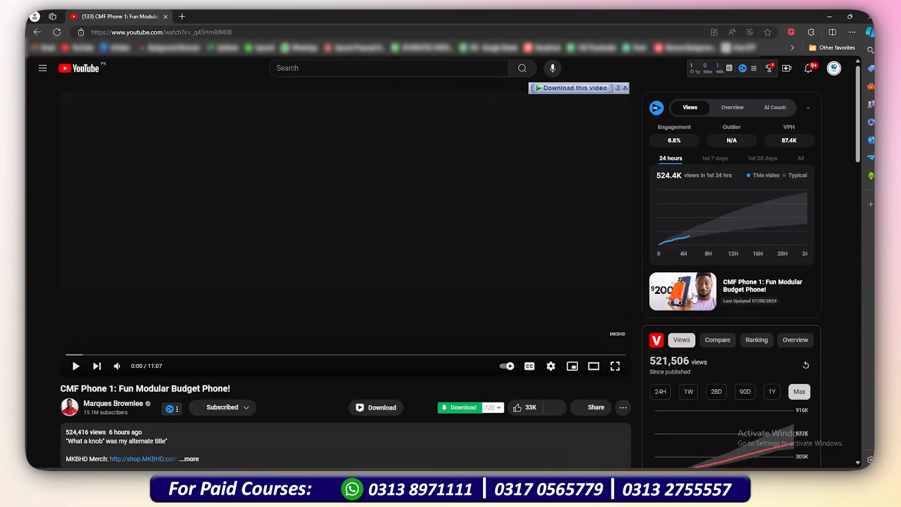
{"action": "left_click", "coordinate": [690, 289]}
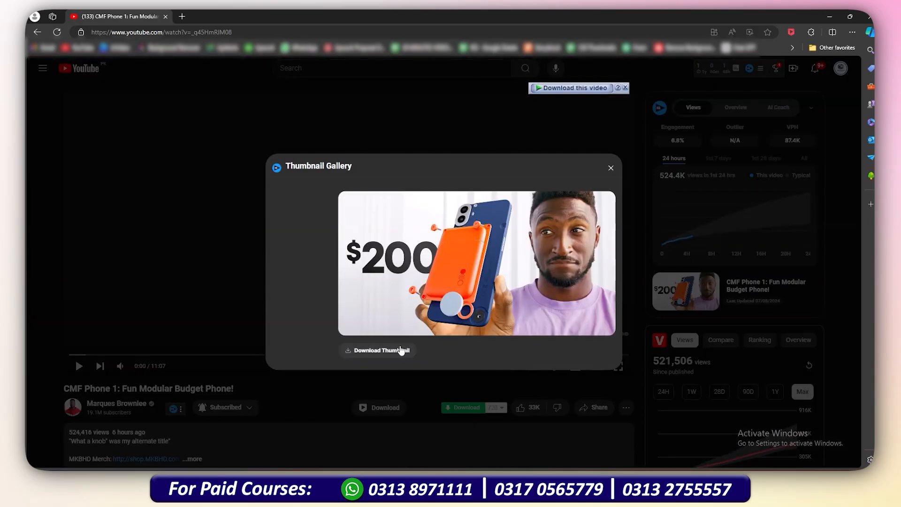
{"action": "left_click", "coordinate": [381, 351]}
Open the downloaded thumbnail (9).jpeg, examine it at full window size, and minimize the image viewer.
{"action": "left_click", "coordinate": [708, 70]}
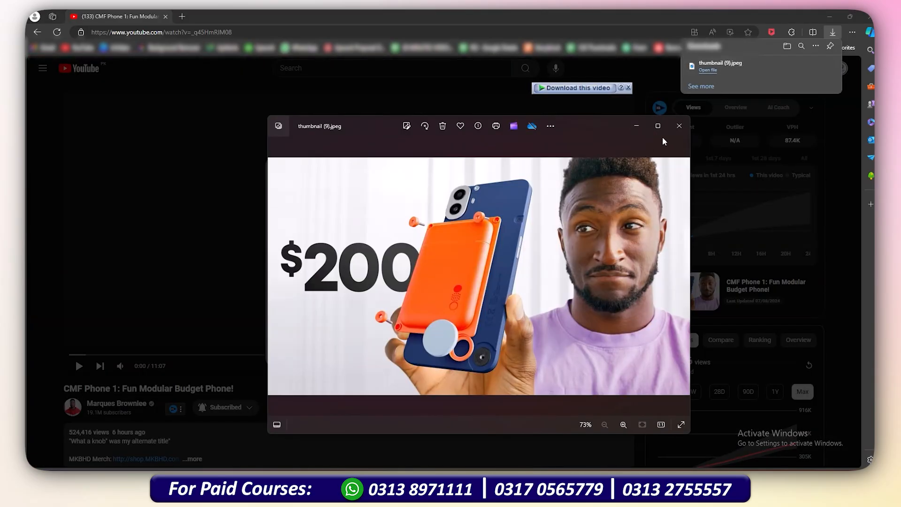
{"action": "left_click", "coordinate": [658, 126]}
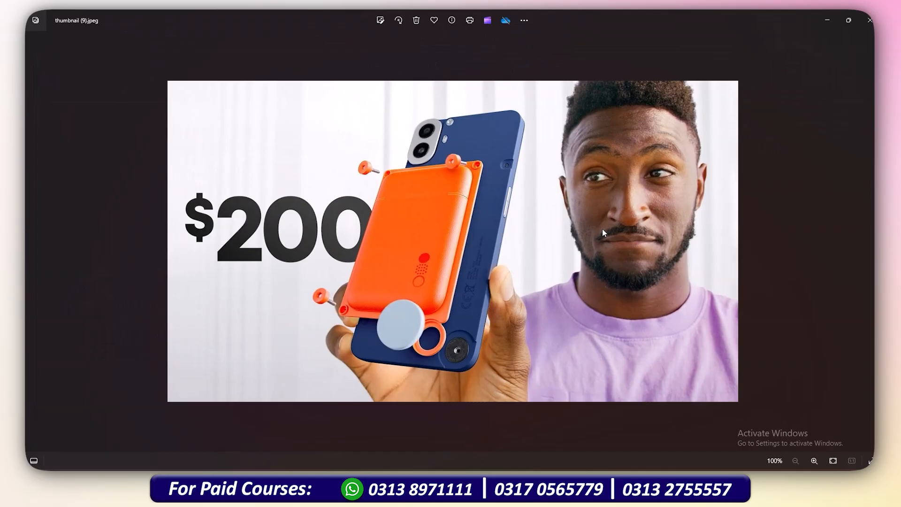
{"action": "left_click", "coordinate": [825, 19]}
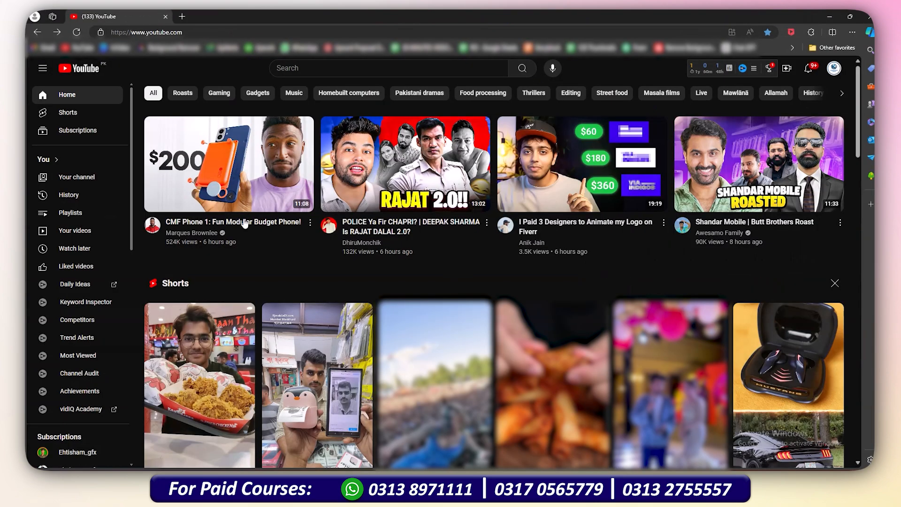
Examine the design of the video thumbnails across the YouTube home feed.
{"action": "scroll", "coordinate": [554, 256], "scroll_direction": "down", "scroll_amount": 8}
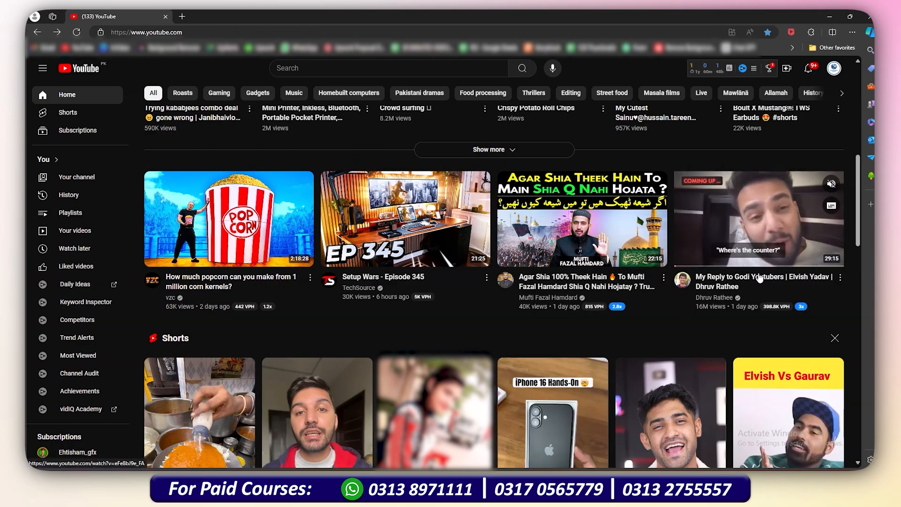
{"action": "mouse_move", "coordinate": [776, 306]}
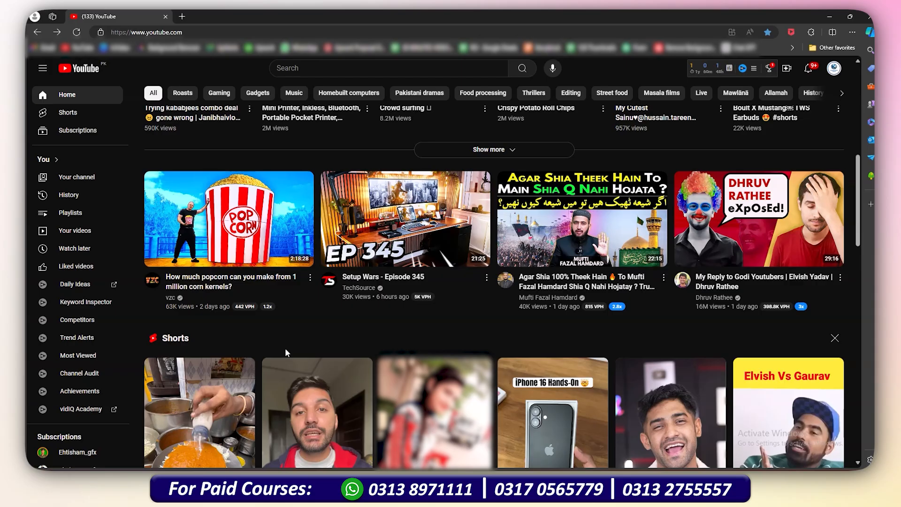
{"action": "scroll", "coordinate": [364, 244], "scroll_direction": "down", "scroll_amount": 10}
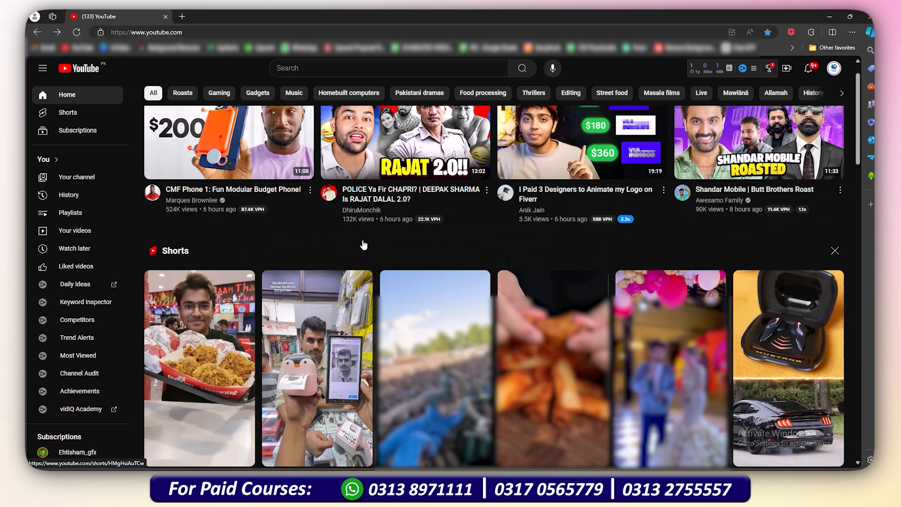
{"action": "scroll", "coordinate": [364, 244], "scroll_direction": "up", "scroll_amount": 1}
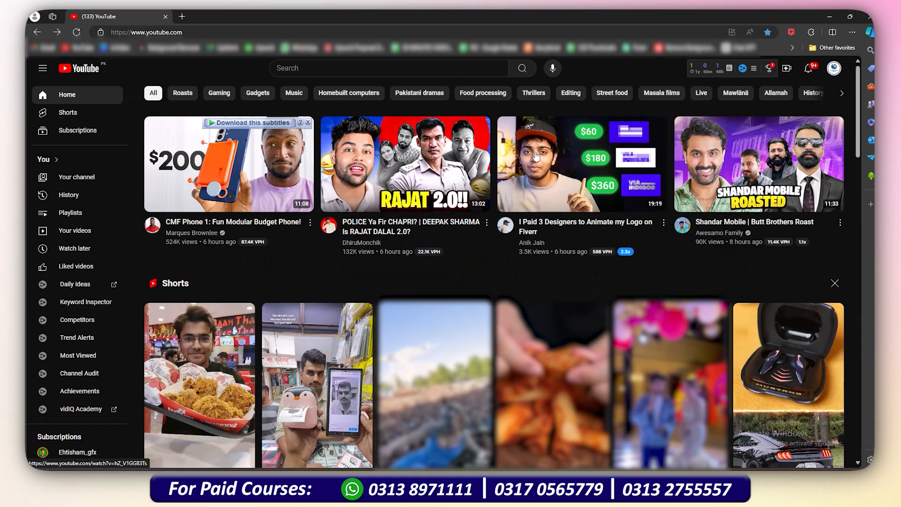
{"action": "mouse_move", "coordinate": [417, 235]}
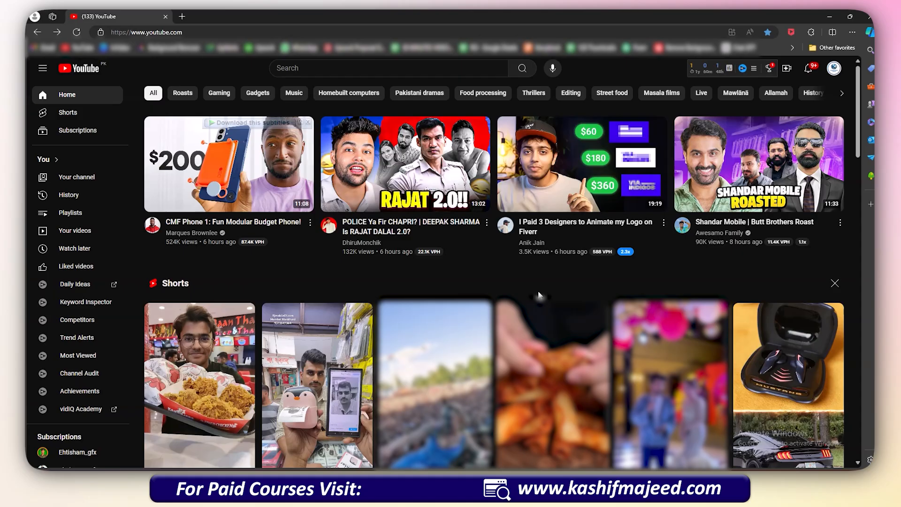
{"action": "scroll", "coordinate": [812, 205], "scroll_direction": "down", "scroll_amount": 8}
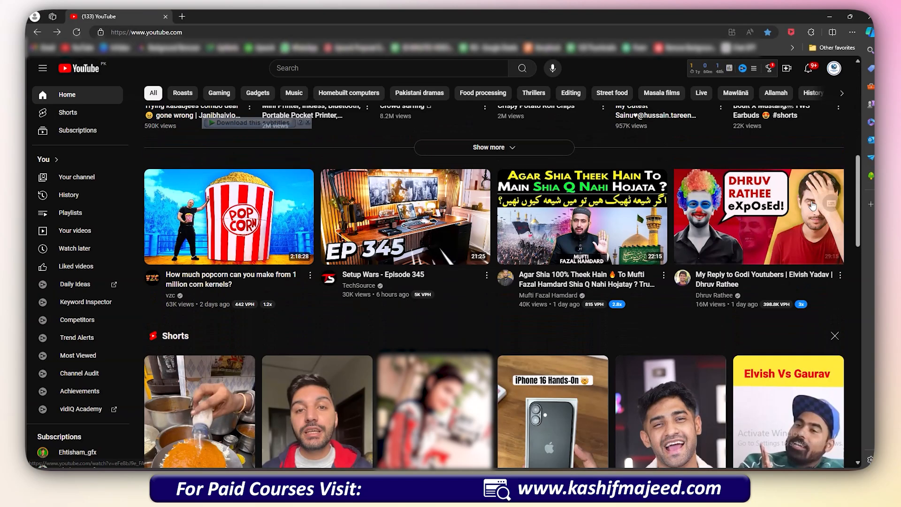
{"action": "scroll", "coordinate": [812, 205], "scroll_direction": "up", "scroll_amount": 1}
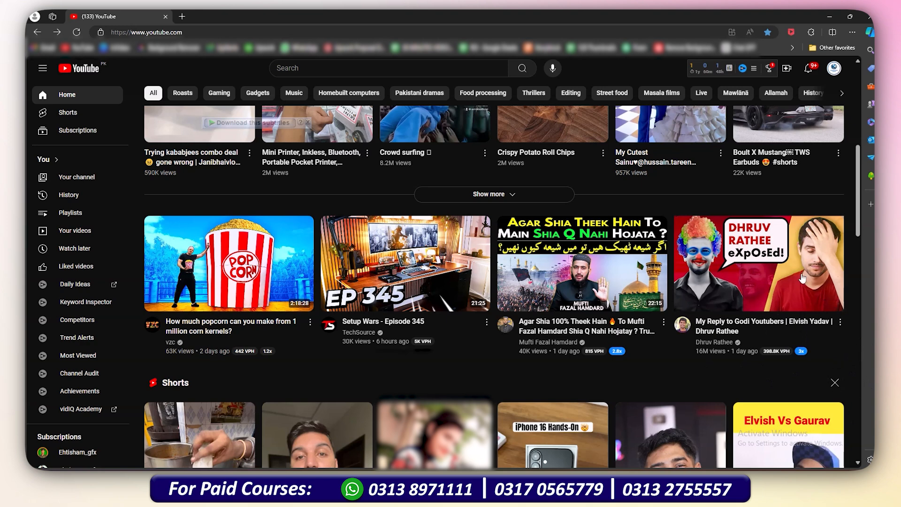
{"action": "mouse_move", "coordinate": [850, 327]}
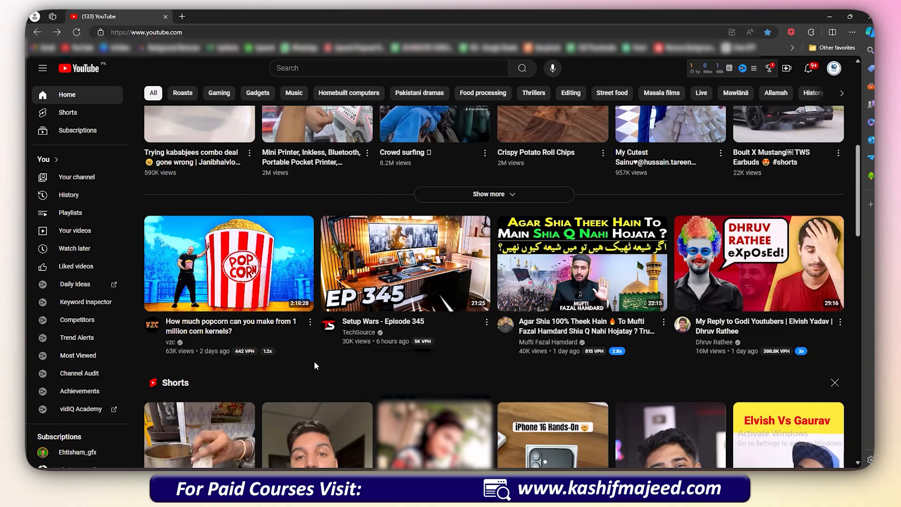
Open the "POLICE Ya Fir CHAPRI?" video from the home feed, download its thumbnail and open the downloaded file.
{"action": "scroll", "coordinate": [314, 361], "scroll_direction": "up", "scroll_amount": 7}
{"action": "left_click", "coordinate": [359, 187]}
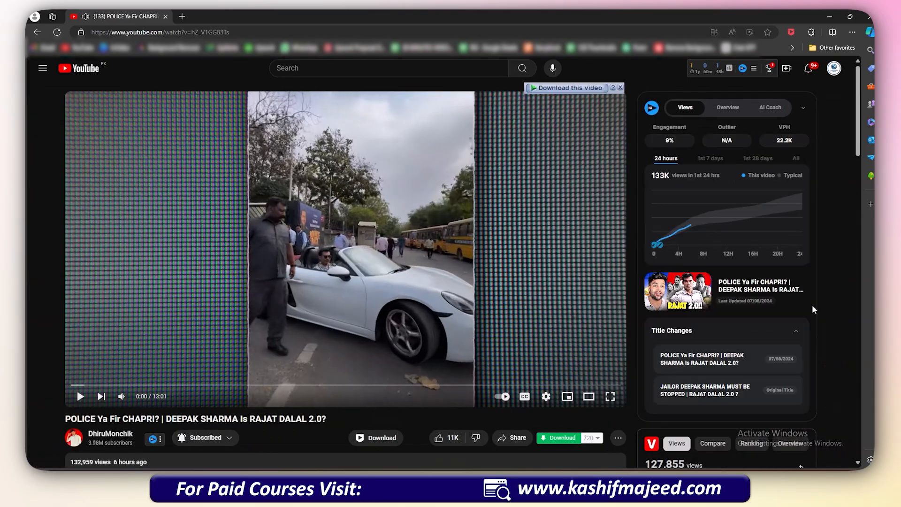
{"action": "left_click", "coordinate": [682, 305]}
{"action": "left_click", "coordinate": [381, 350]}
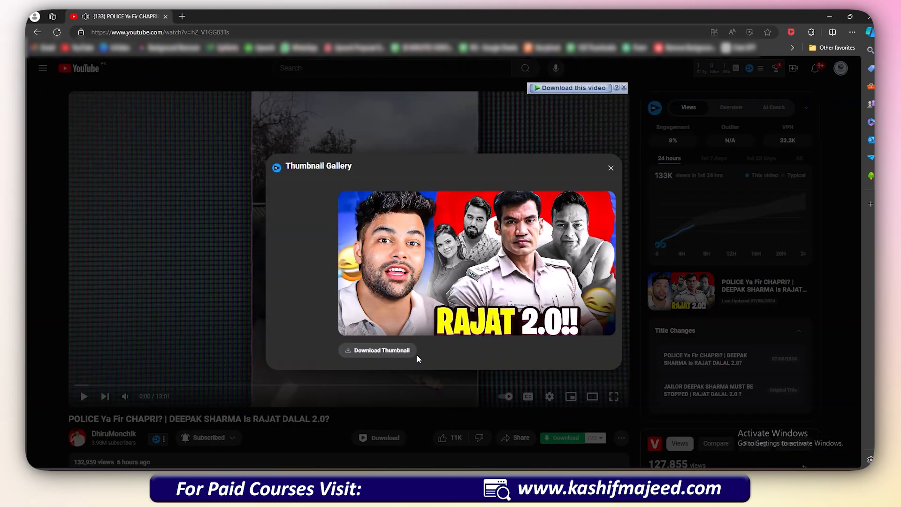
{"action": "left_click", "coordinate": [707, 70]}
Copy the thumbnail (10).jpeg image, paste it into the Untitled-1 document in Photoshop and scale it to 150% to fill the canvas.
{"action": "right_click", "coordinate": [490, 307]}
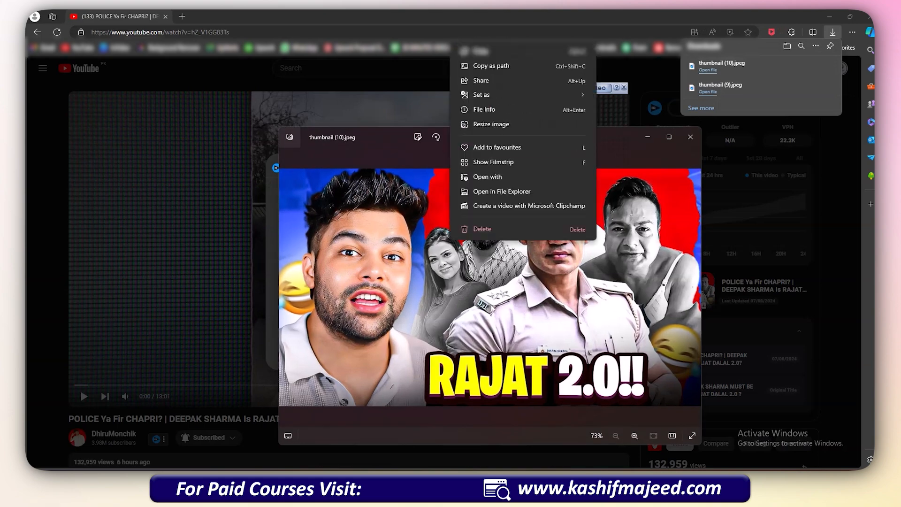
{"action": "left_click", "coordinate": [478, 81]}
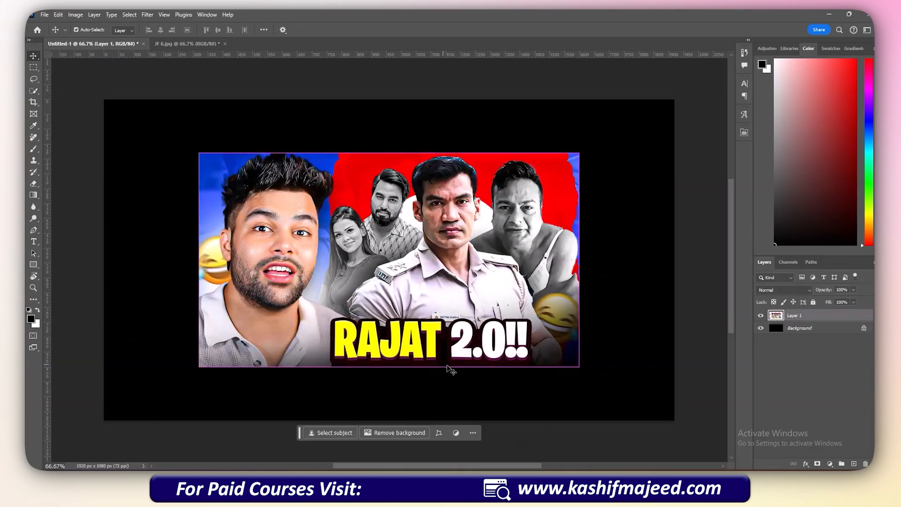
{"action": "key", "text": "ctrl+t"}
{"action": "left_click_drag", "start_coordinate": [652, 256], "coordinate": [677, 272]}
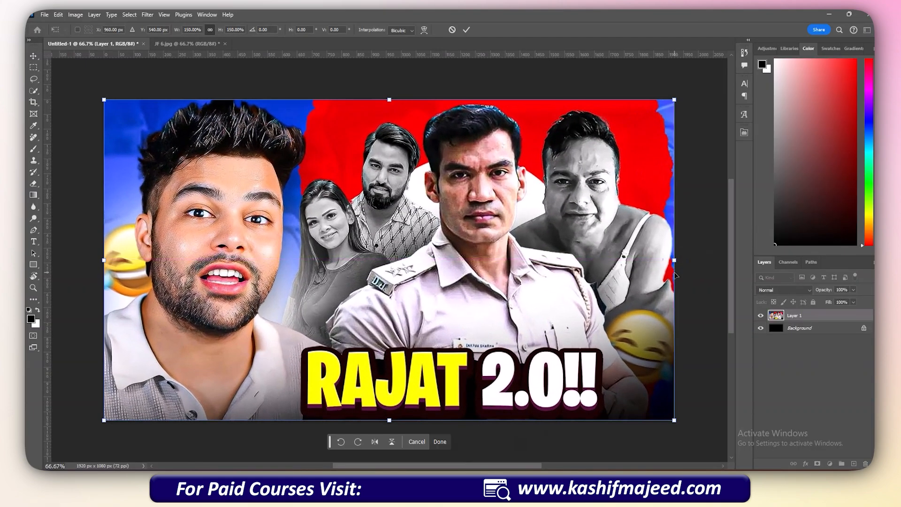
{"action": "key", "text": "Return"}
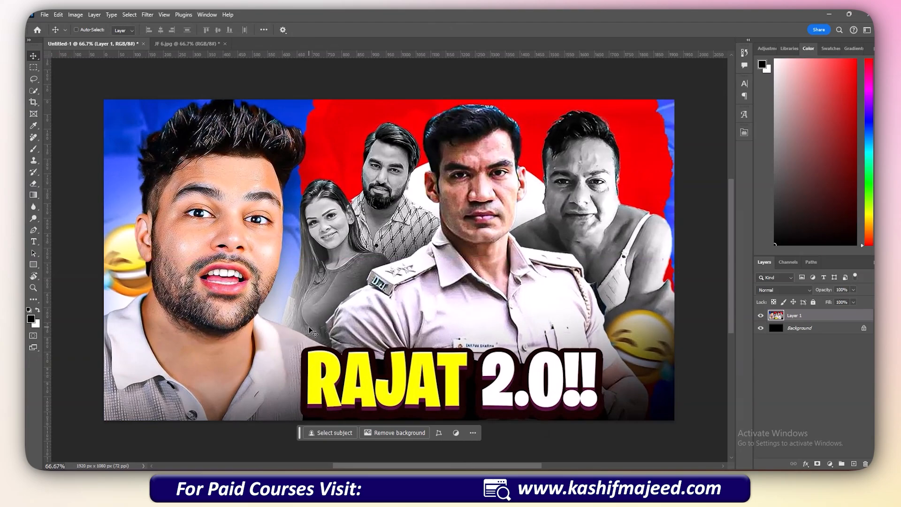
Outline the man in the light polo shirt with the Lasso tool, copy him to a new layer and hide Layer 1.
{"action": "key", "text": "l"}
{"action": "left_click_drag", "start_coordinate": [255, 81], "coordinate": [310, 136]}
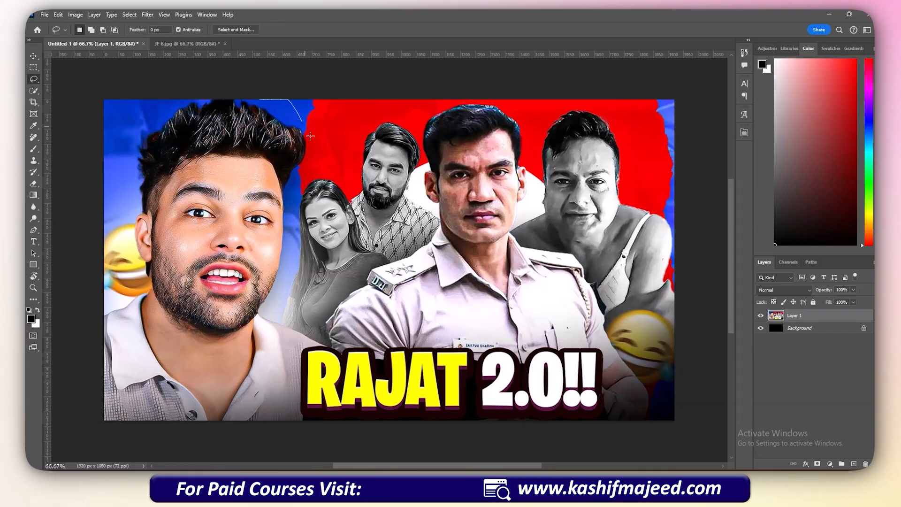
{"action": "left_click_drag", "start_coordinate": [285, 212], "coordinate": [278, 316]}
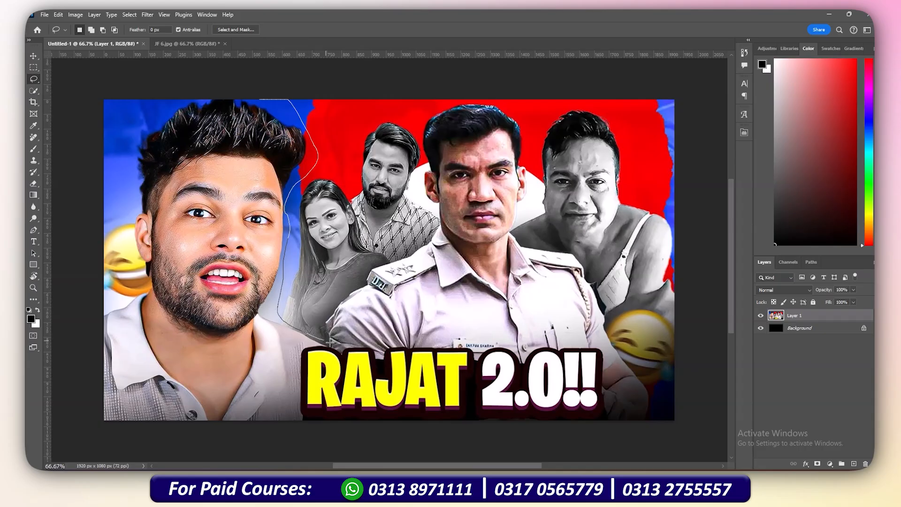
{"action": "mouse_move", "coordinate": [370, 423]}
{"action": "left_mouse_down"}
{"action": "mouse_move", "coordinate": [323, 442]}
{"action": "mouse_move", "coordinate": [151, 446]}
{"action": "mouse_move", "coordinate": [88, 437]}
{"action": "mouse_move", "coordinate": [70, 414]}
{"action": "mouse_move", "coordinate": [56, 330]}
{"action": "mouse_move", "coordinate": [97, 82]}
{"action": "mouse_move", "coordinate": [204, 67]}
{"action": "mouse_move", "coordinate": [261, 82]}
{"action": "left_mouse_up"}
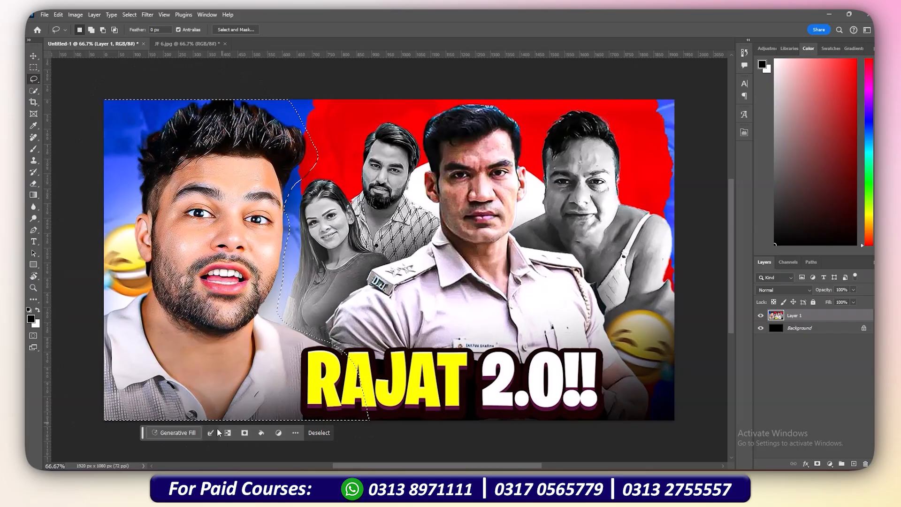
{"action": "key", "text": "ctrl+j"}
{"action": "left_click", "coordinate": [760, 328]}
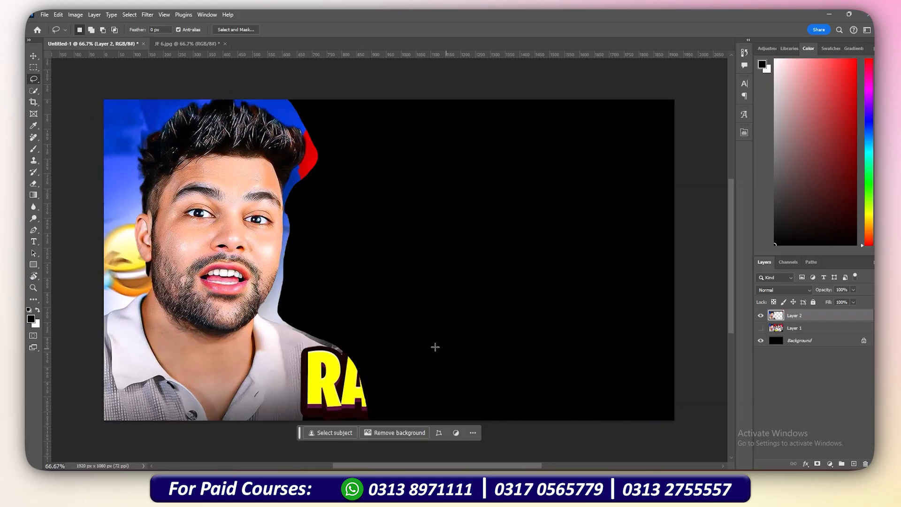
Select only the man on Layer 2 with the Quick Selection tool, copy him to a new layer and hide Layer 2.
{"action": "key", "text": "v"}
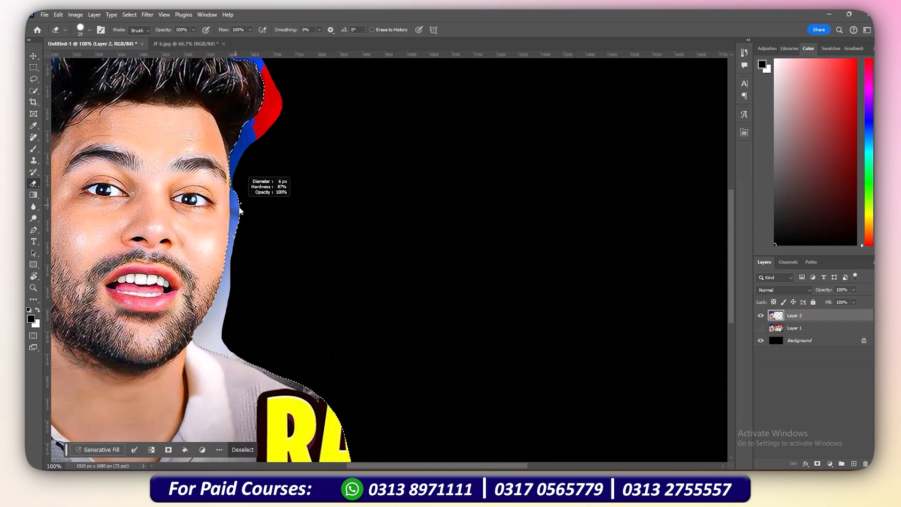
{"action": "key", "text": "w"}
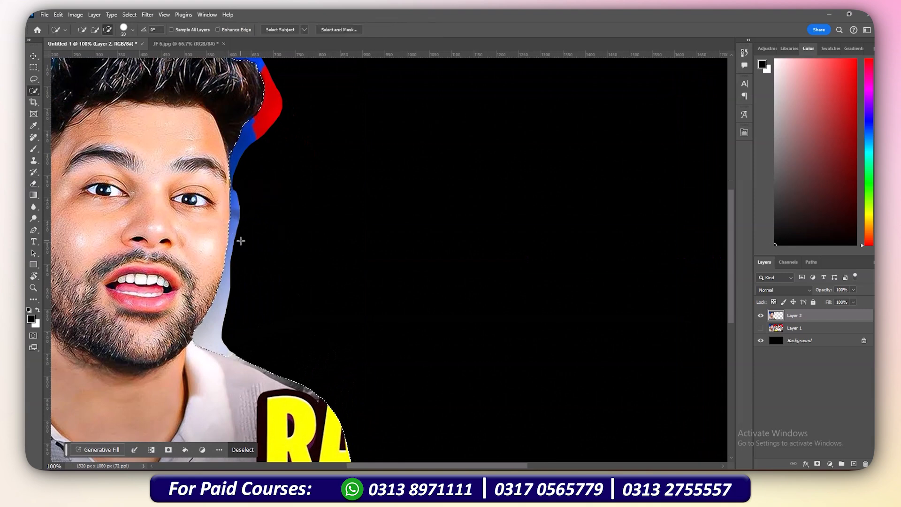
{"action": "key", "text": "ctrl+minus"}
{"action": "key", "text": "ctrl+j"}
{"action": "scroll", "coordinate": [322, 258], "scroll_direction": "up", "scroll_amount": 1}
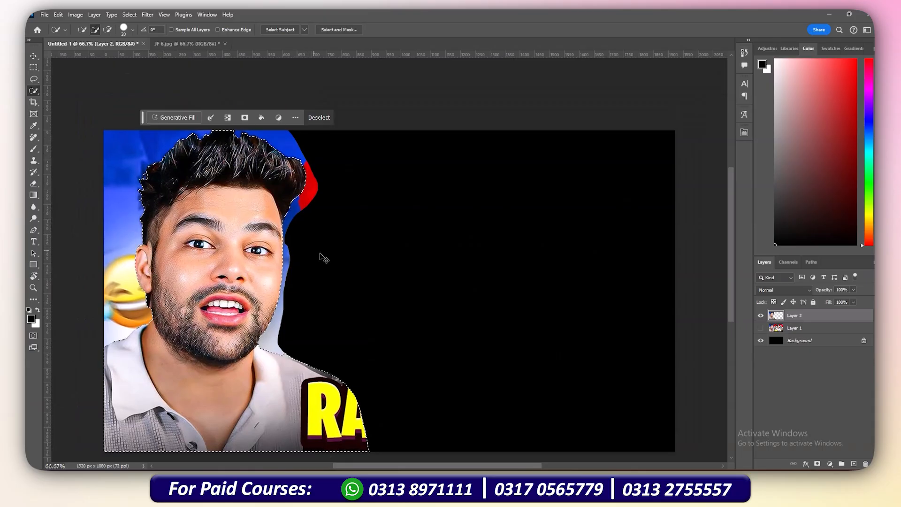
{"action": "left_click", "coordinate": [760, 328]}
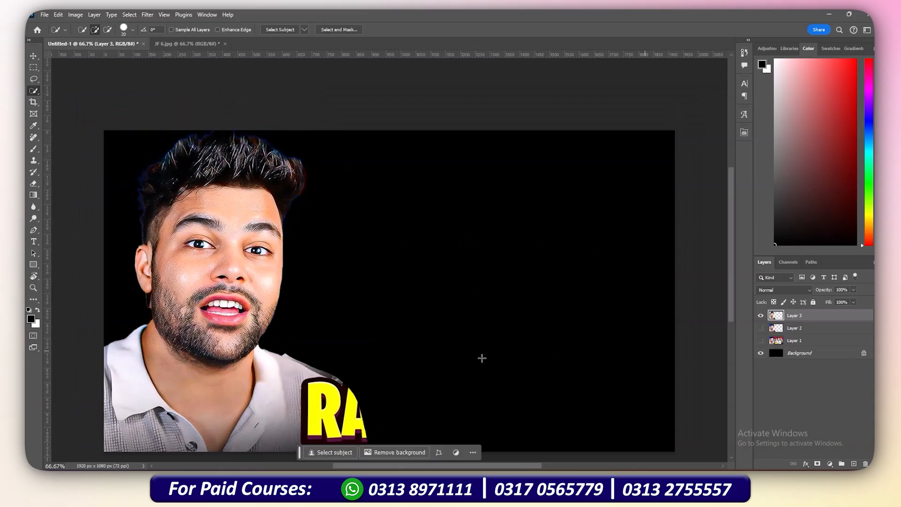
Enclose the leftover yellow lettering on the cut-out man's shoulder in a rectangular selection and replace it with matching shirt fabric.
{"action": "key", "text": "v"}
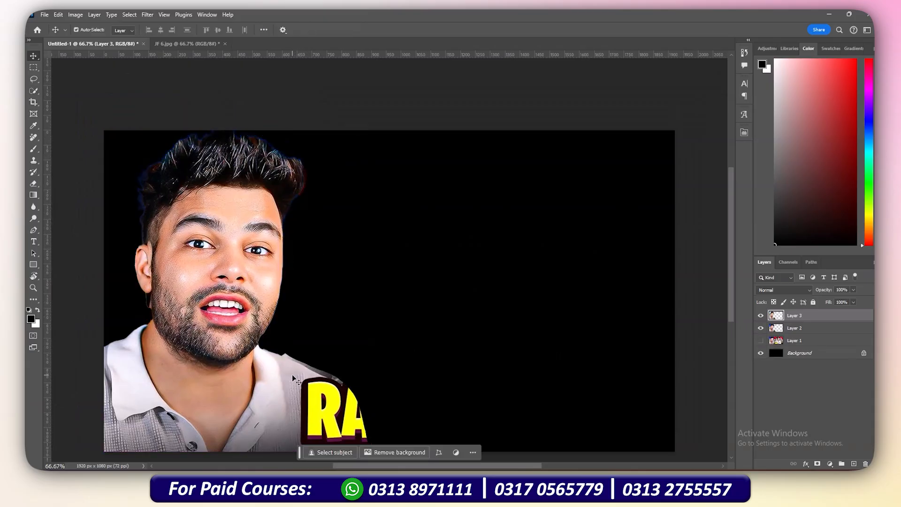
{"action": "key", "text": "ctrl+minus"}
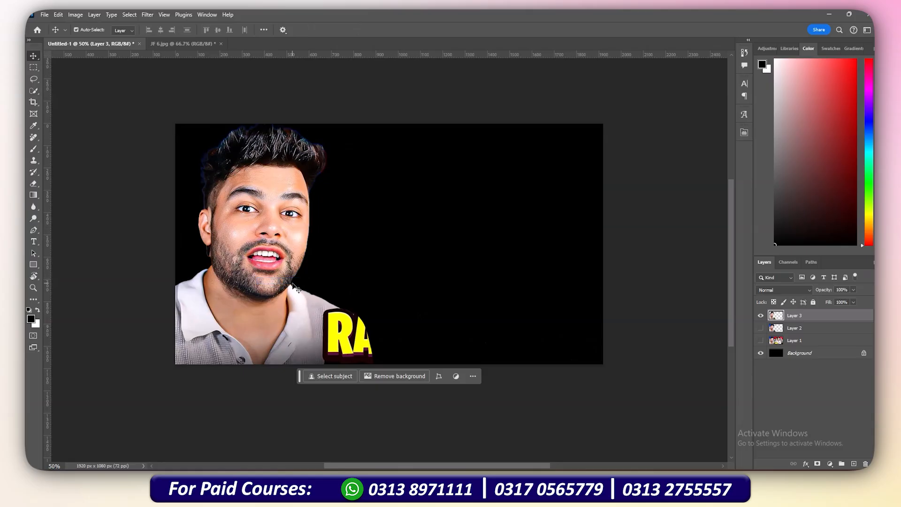
{"action": "key", "text": "ctrl+plus"}
{"action": "key", "text": "m"}
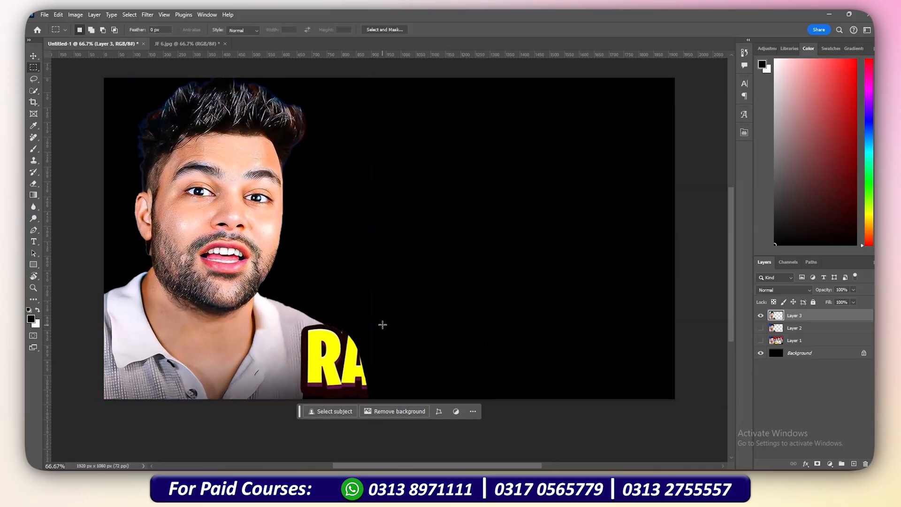
{"action": "left_click_drag", "start_coordinate": [382, 324], "coordinate": [301, 393]}
{"action": "left_click_drag", "start_coordinate": [399, 301], "coordinate": [302, 418]}
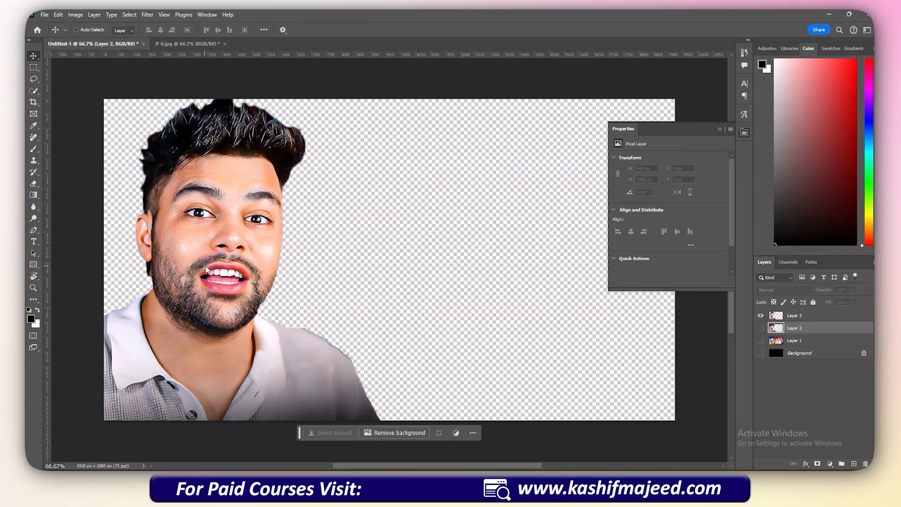
Display only the full thumbnail on Layer 1 and examine the blue background behind the man.
{"action": "left_click_drag", "start_coordinate": [253, 276], "coordinate": [284, 277]}
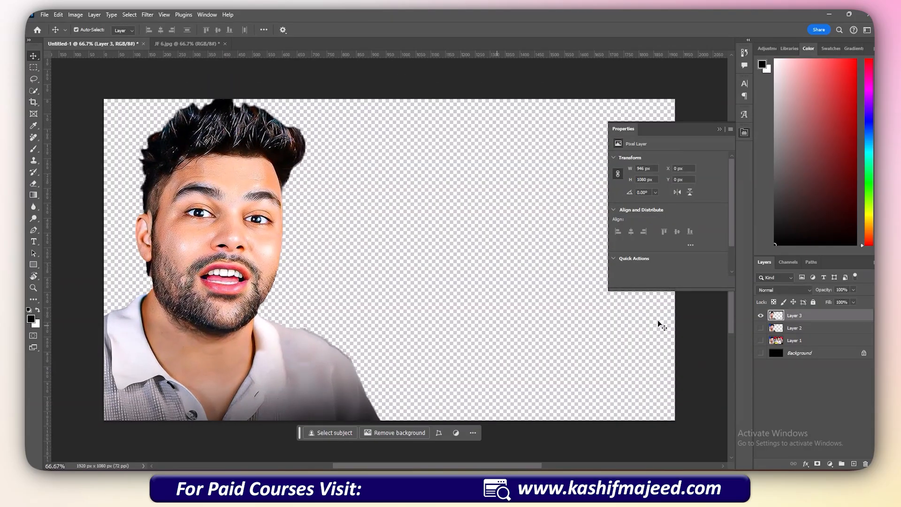
{"action": "left_click", "coordinate": [759, 328], "text": "alt"}
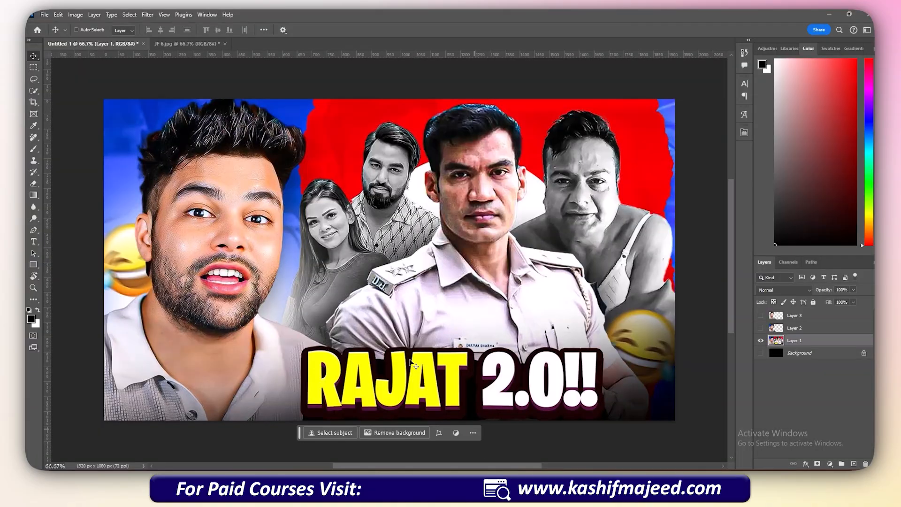
{"action": "left_click_drag", "start_coordinate": [123, 108], "coordinate": [156, 155]}
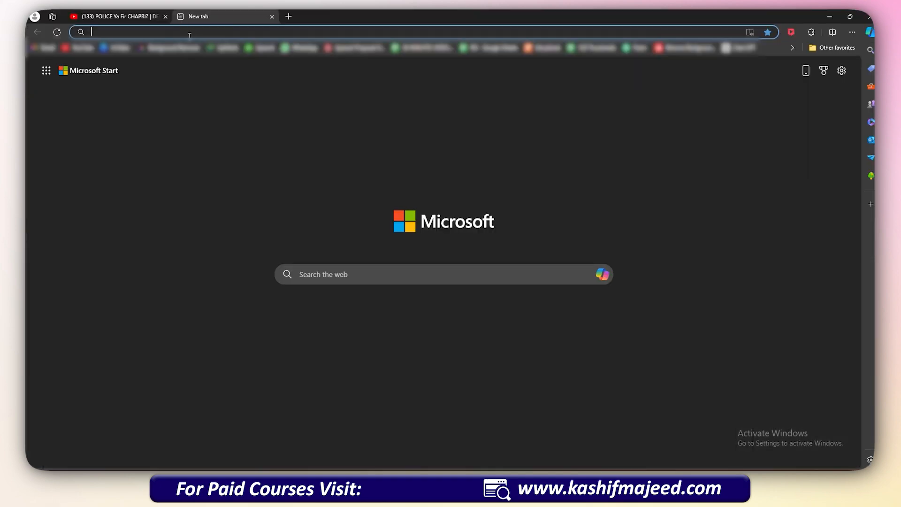
Search Google Images for HOME INTERIOR in a new browser tab.
{"action": "type", "text": "HOME I"}
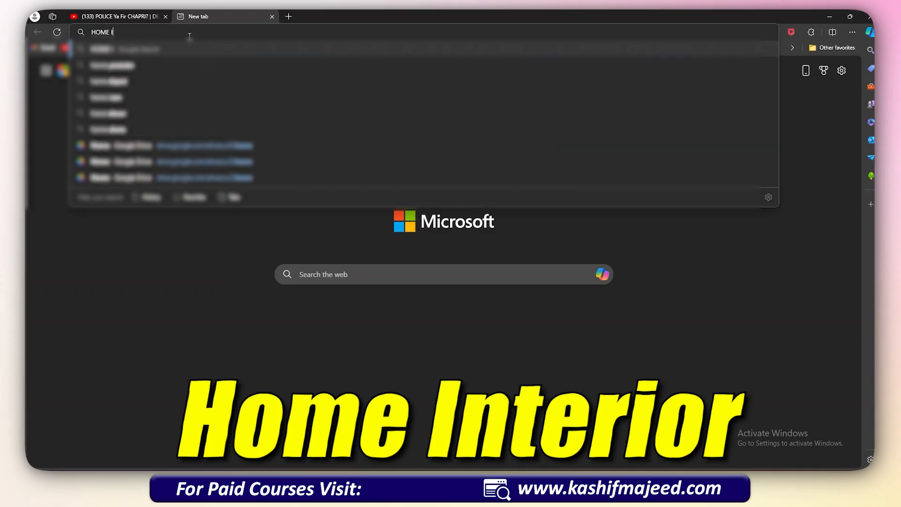
{"action": "type", "text": "NTERIOR"}
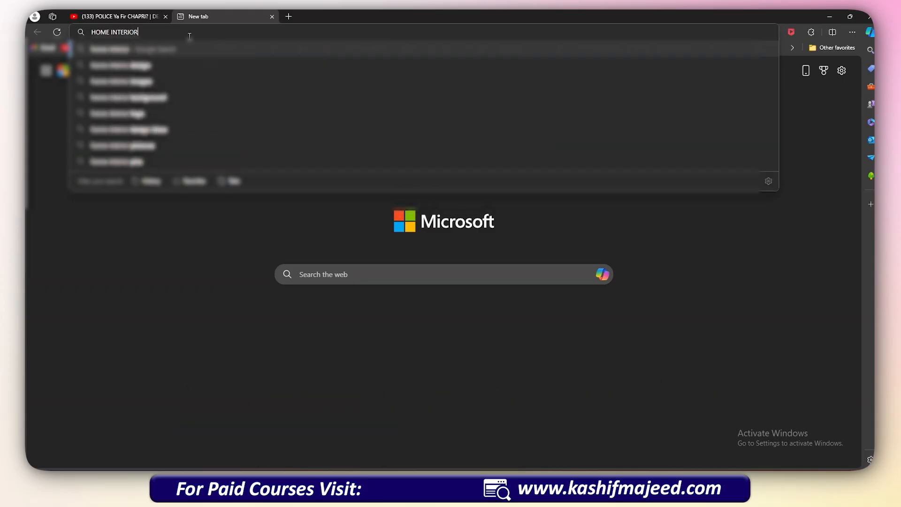
{"action": "key", "text": "Return"}
{"action": "left_click", "coordinate": [160, 106]}
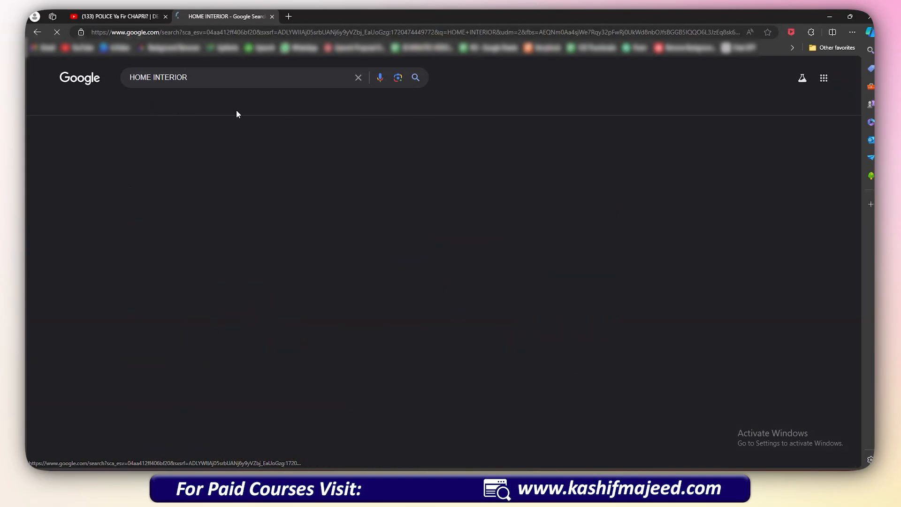
Copy the Elegant Interiors living-room picture, paste it above Layer 1 in the Photoshop document and enlarge it to cover the canvas.
{"action": "left_click", "coordinate": [563, 305]}
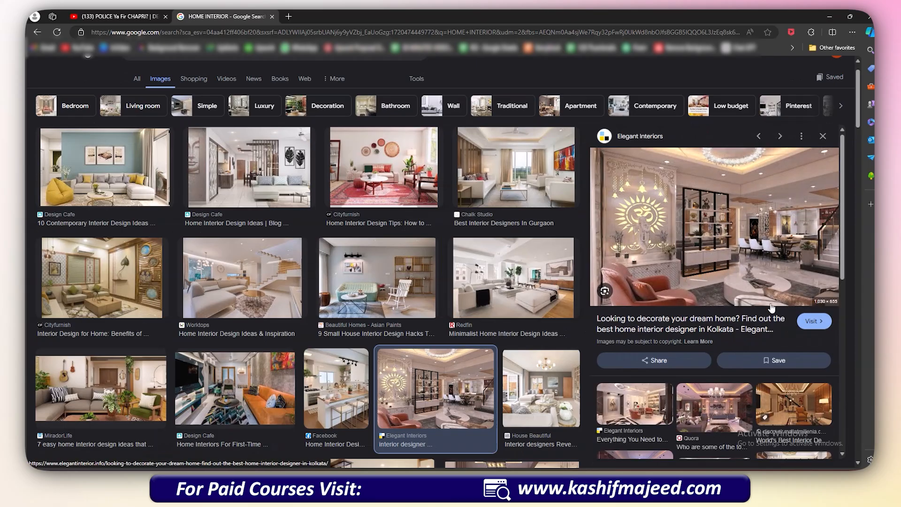
{"action": "right_click", "coordinate": [746, 269]}
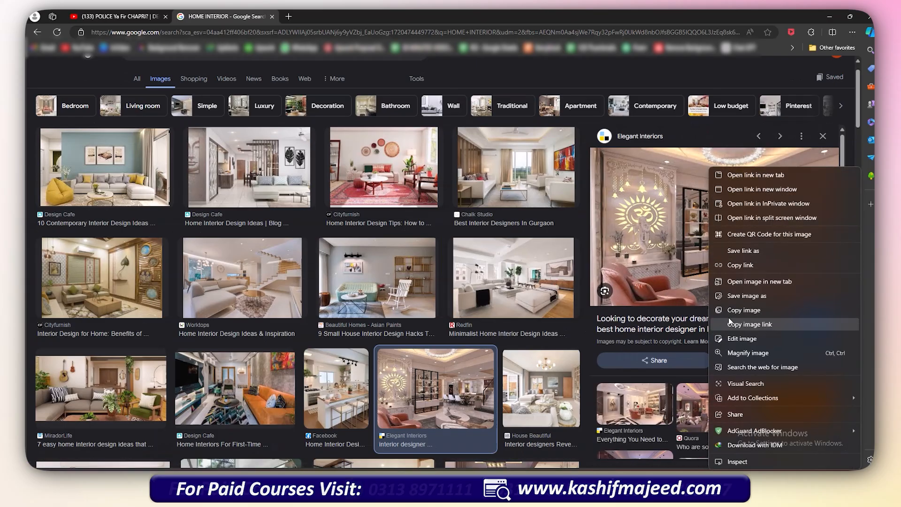
{"action": "left_click", "coordinate": [784, 310]}
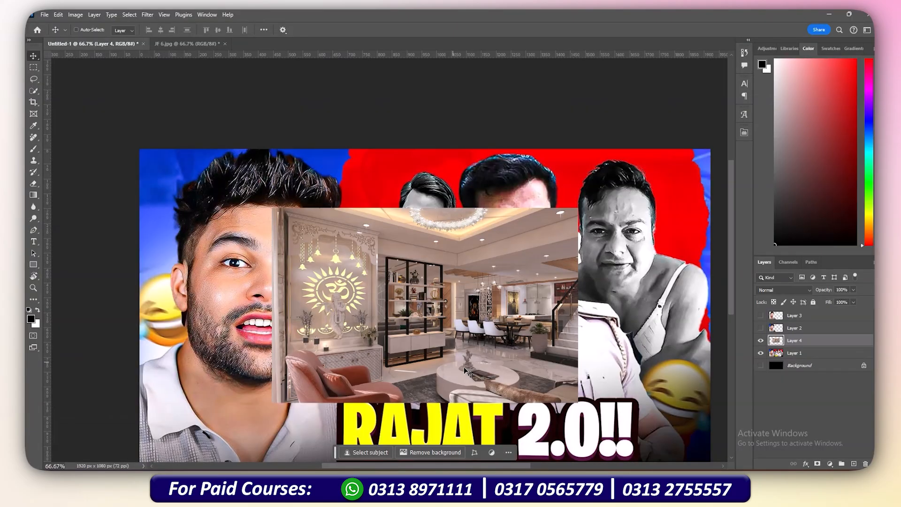
{"action": "left_click_drag", "start_coordinate": [576, 305], "coordinate": [703, 295]}
{"action": "key", "text": "Return"}
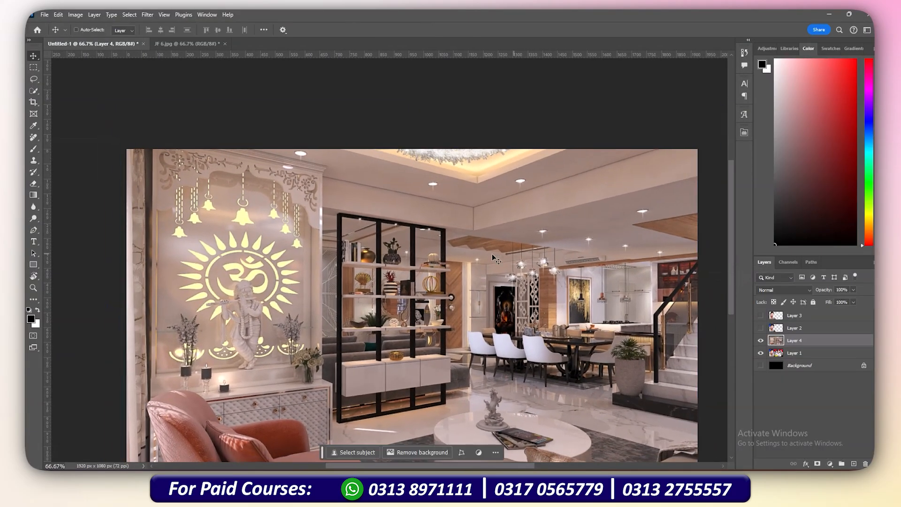
{"action": "scroll", "coordinate": [331, 270], "scroll_direction": "down", "scroll_amount": 2}
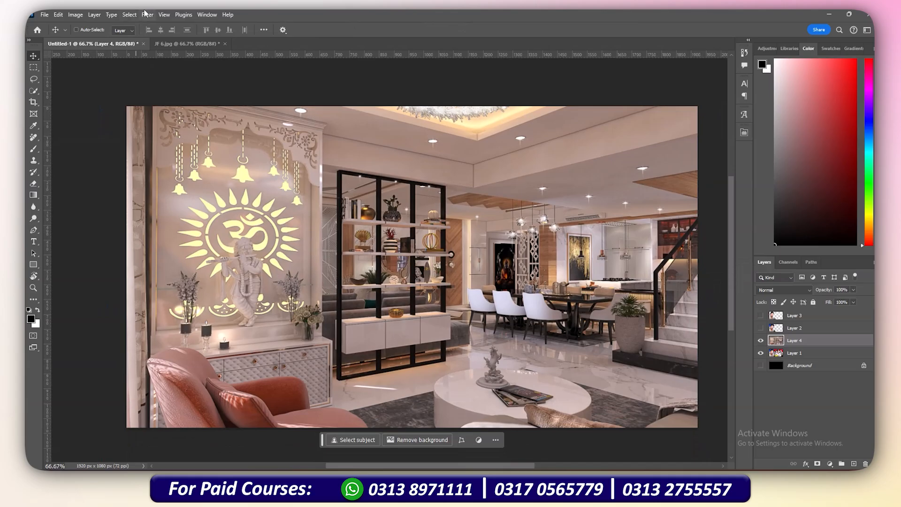
Apply a Motion Blur to the interior picture with an angle of 56° and a distance of about 75 pixels.
{"action": "left_click", "coordinate": [146, 14]}
{"action": "mouse_move", "coordinate": [244, 130]}
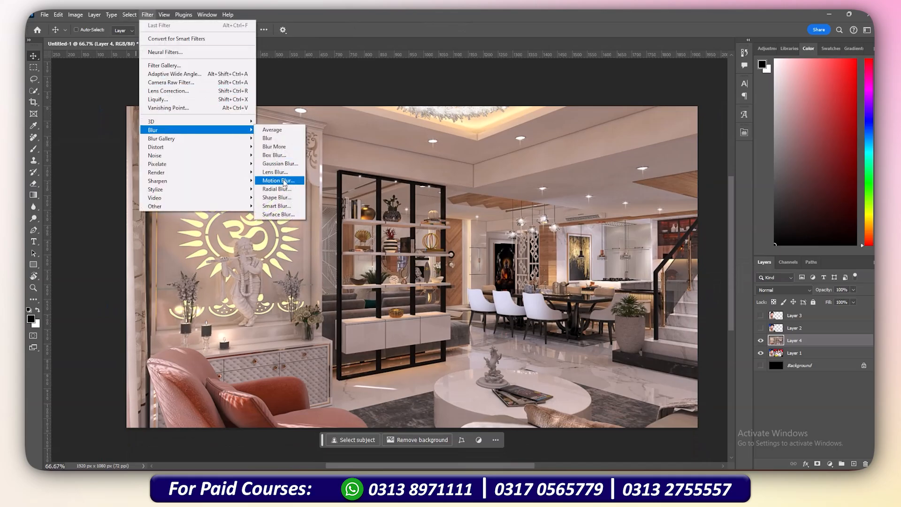
{"action": "left_click", "coordinate": [279, 181]}
{"action": "left_click_drag", "start_coordinate": [395, 270], "coordinate": [401, 270]}
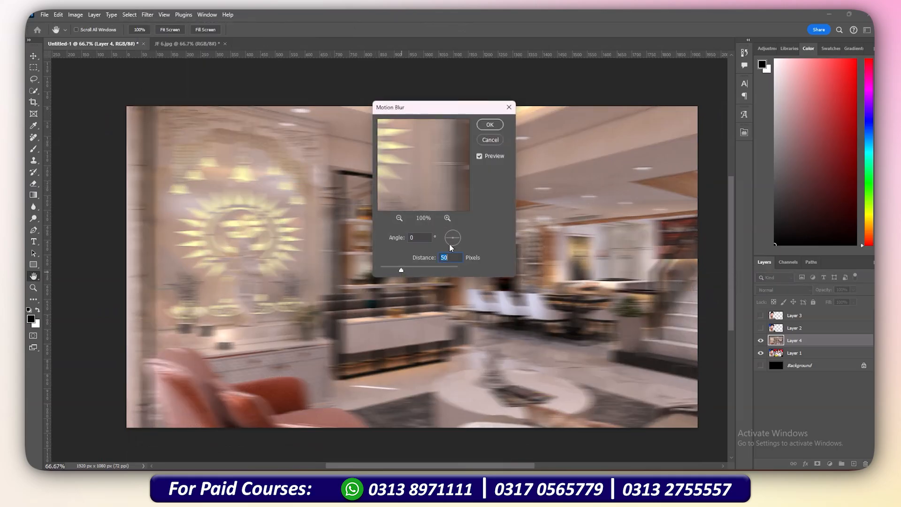
{"action": "left_click_drag", "start_coordinate": [457, 240], "coordinate": [457, 231]}
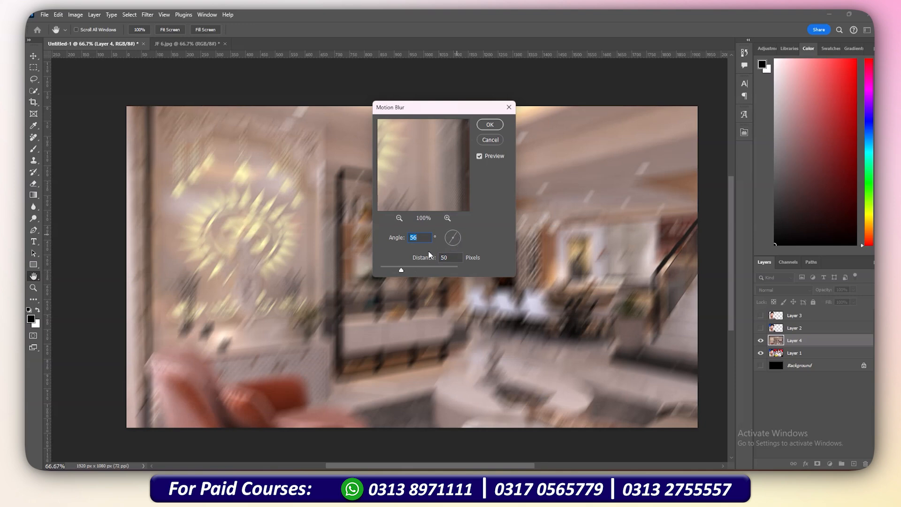
{"action": "left_click_drag", "start_coordinate": [401, 269], "coordinate": [408, 271]}
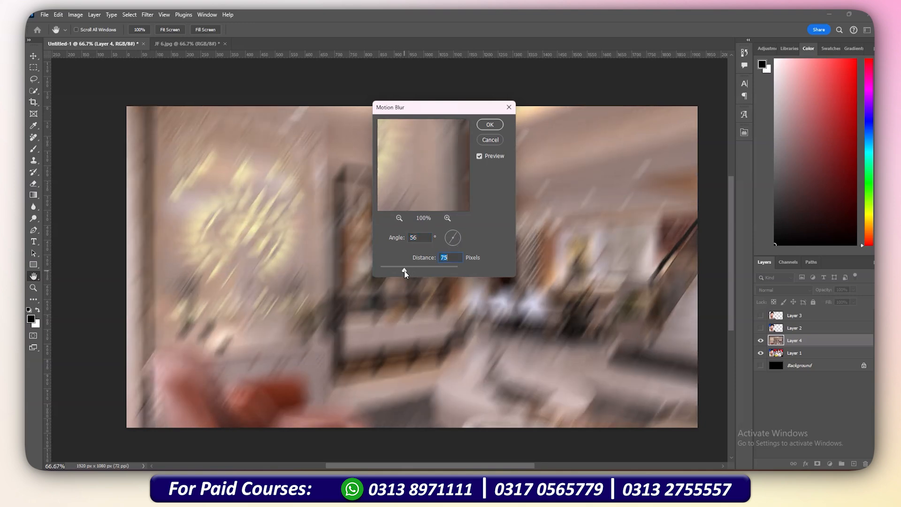
{"action": "left_click", "coordinate": [494, 130]}
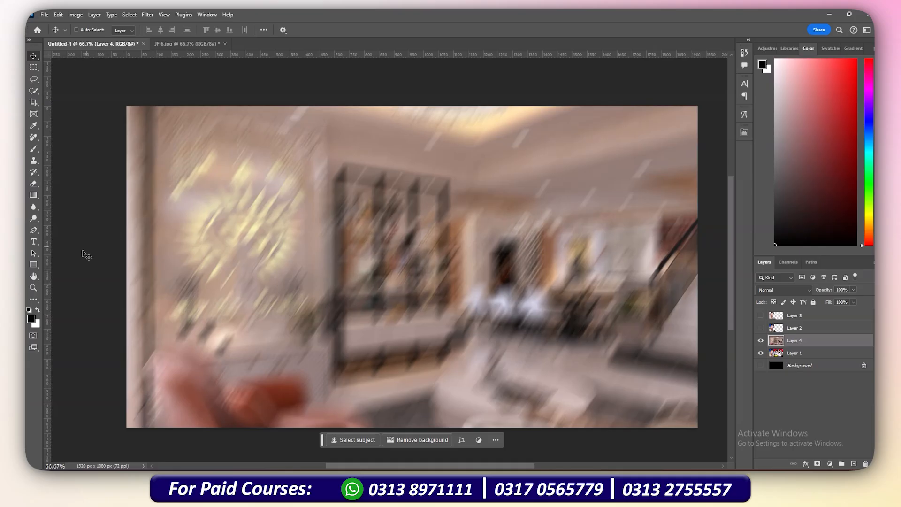
Add a bright blue Solid Color fill layer above the blurred interior picture and set its blend mode to Multiply.
{"action": "left_click", "coordinate": [35, 266]}
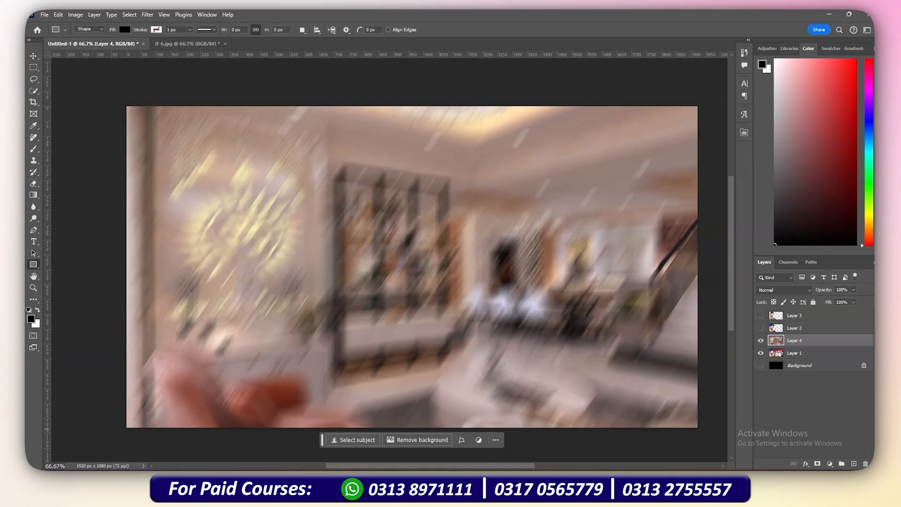
{"action": "left_click", "coordinate": [830, 463]}
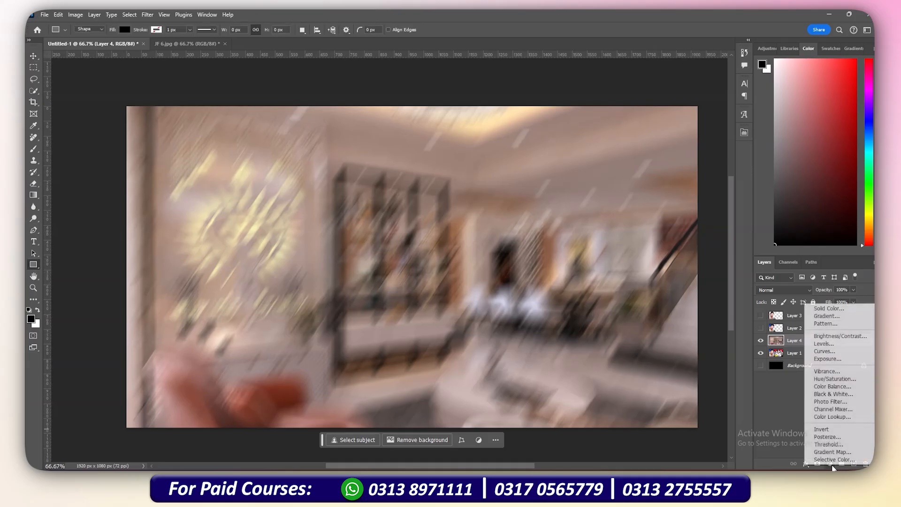
{"action": "left_click", "coordinate": [825, 309]}
{"action": "left_click", "coordinate": [639, 204]}
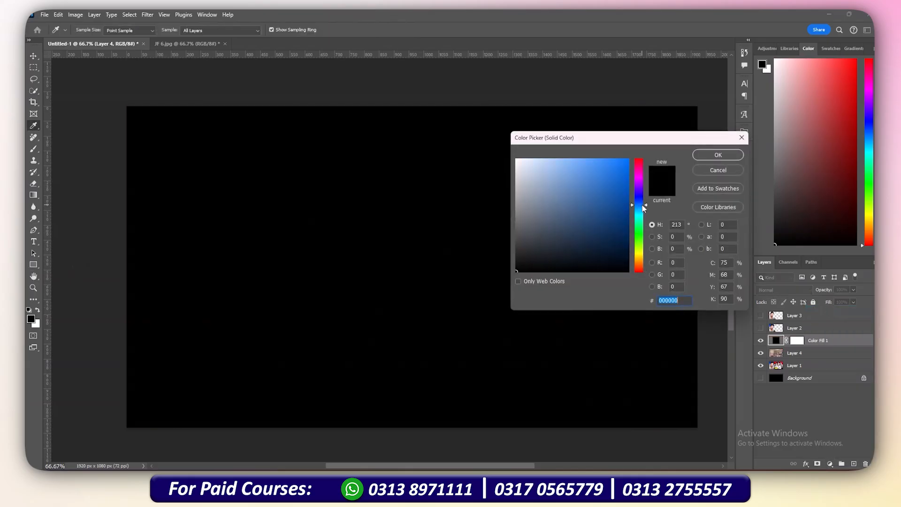
{"action": "left_click_drag", "start_coordinate": [622, 205], "coordinate": [630, 158]}
{"action": "left_click", "coordinate": [718, 155]}
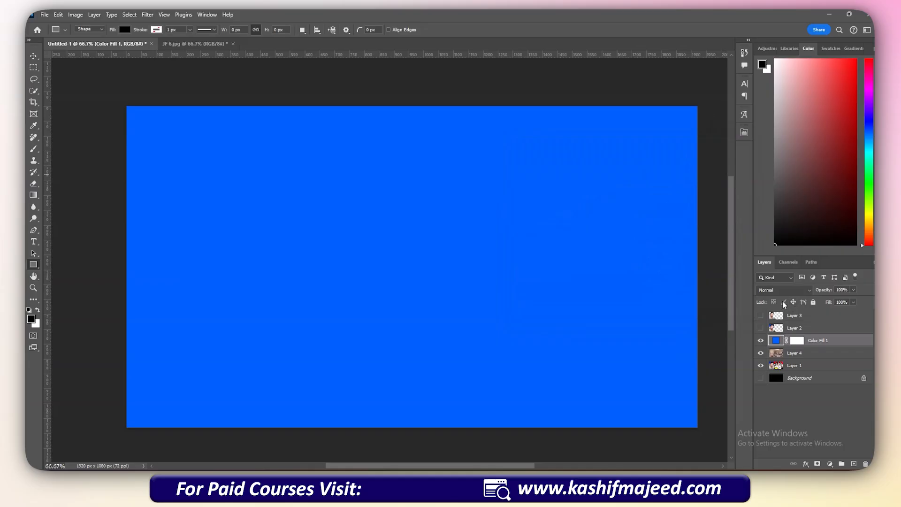
{"action": "left_click", "coordinate": [779, 290]}
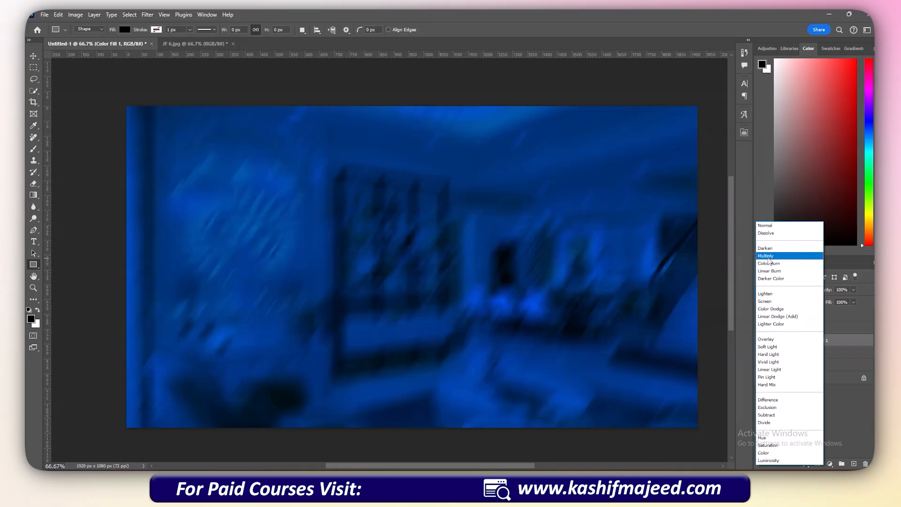
{"action": "left_click", "coordinate": [769, 256]}
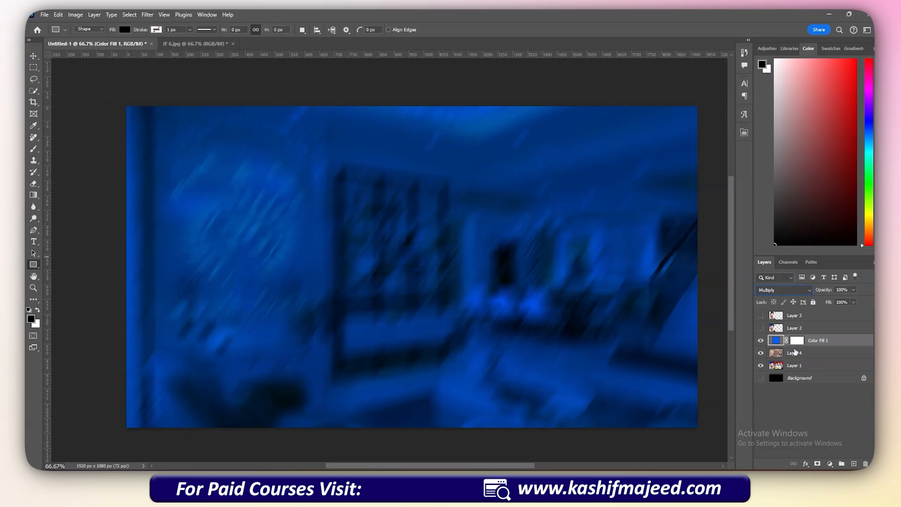
Move Layer 1 above the blue colour fill, compare the thumbnail with the tinted background, and leave Layer 1 hidden.
{"action": "left_click", "coordinate": [761, 340]}
{"action": "left_click", "coordinate": [760, 340]}
{"action": "left_click_drag", "start_coordinate": [803, 365], "coordinate": [787, 341]}
{"action": "left_click", "coordinate": [761, 341]}
{"action": "left_click", "coordinate": [761, 340]}
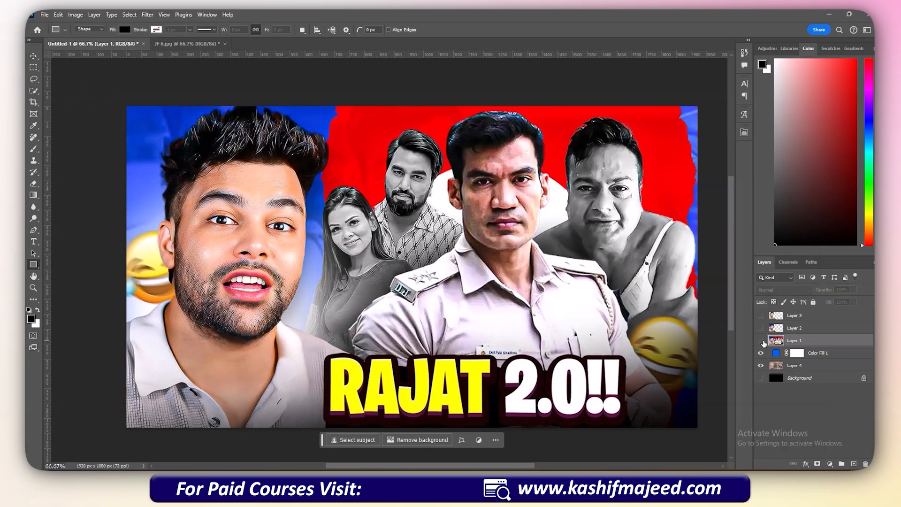
{"action": "left_click", "coordinate": [760, 340]}
{"action": "left_click", "coordinate": [760, 340]}
{"action": "left_click", "coordinate": [760, 340]}
{"action": "left_click", "coordinate": [761, 340]}
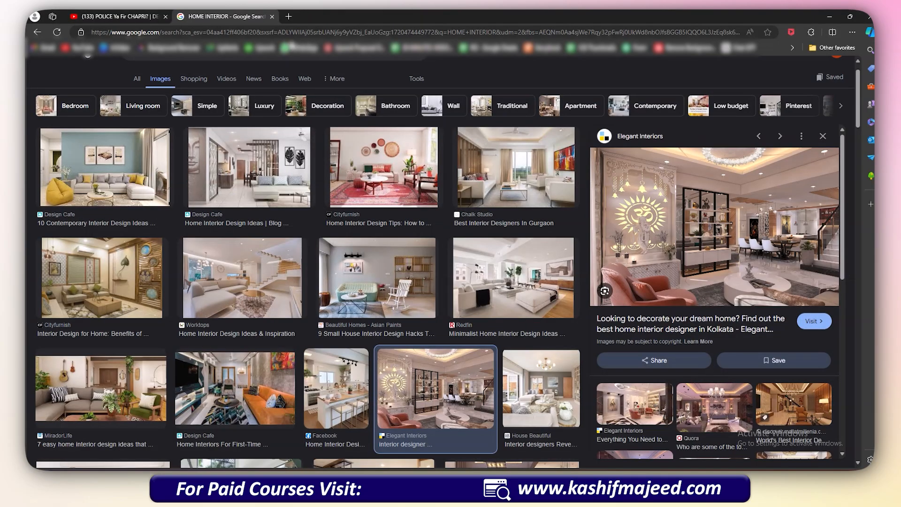
Switch to the browser and search Google for PAPER CUT PNG.
{"action": "left_click", "coordinate": [290, 31]}
{"action": "type", "text": "PAPER CU"}
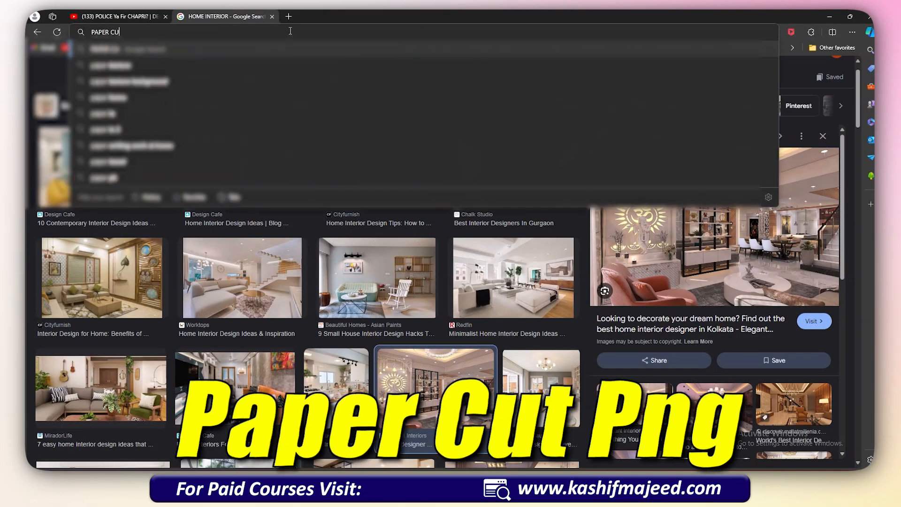
{"action": "type", "text": "T PNG"}
{"action": "key", "text": "Return"}
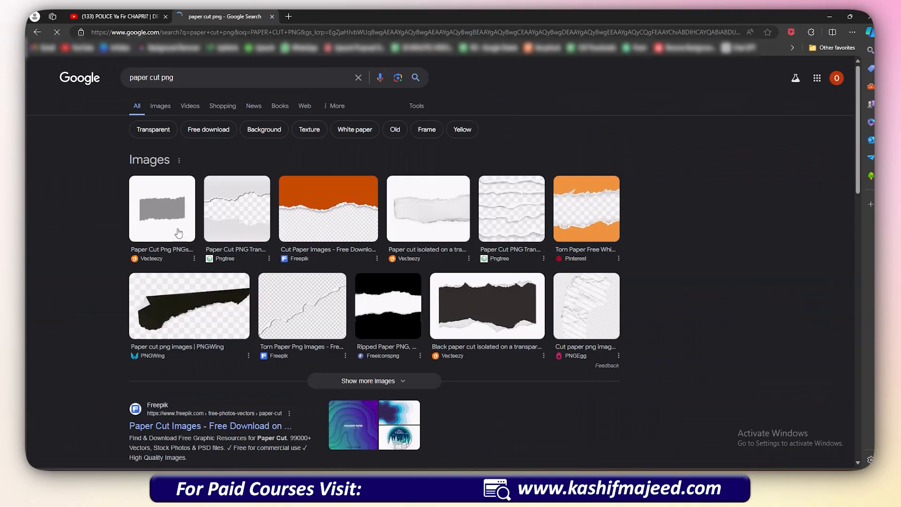
Open the Vecteezy result with the grey torn-paper piece and copy its image.
{"action": "left_click", "coordinate": [174, 229]}
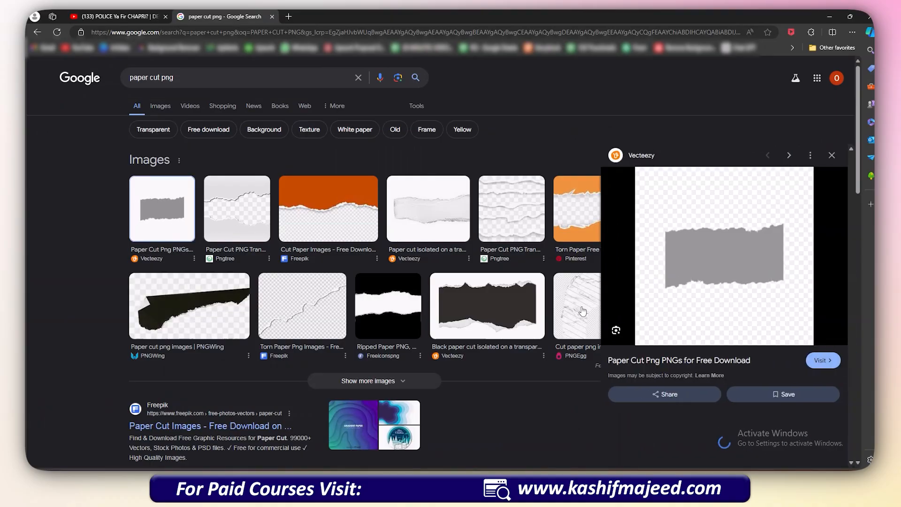
{"action": "left_click_drag", "start_coordinate": [717, 250], "coordinate": [725, 274]}
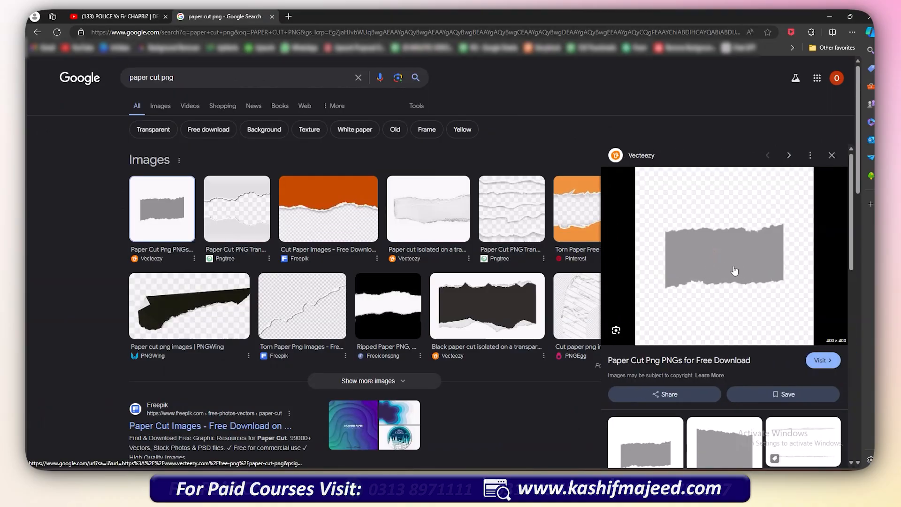
{"action": "right_click", "coordinate": [725, 270]}
{"action": "left_click", "coordinate": [745, 296]}
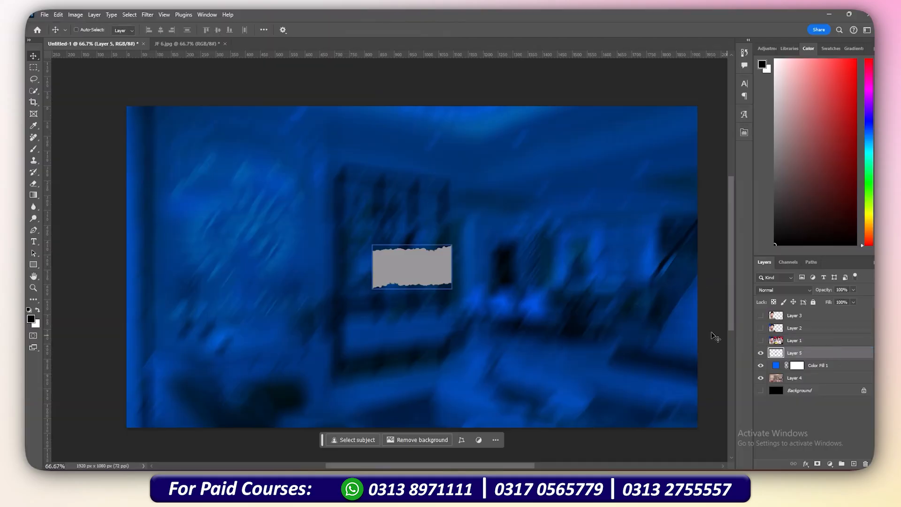
Paste the torn paper above the blue fill in the Photoshop document, turn it upright and enlarge it across the canvas height.
{"action": "key", "text": "ctrl+t"}
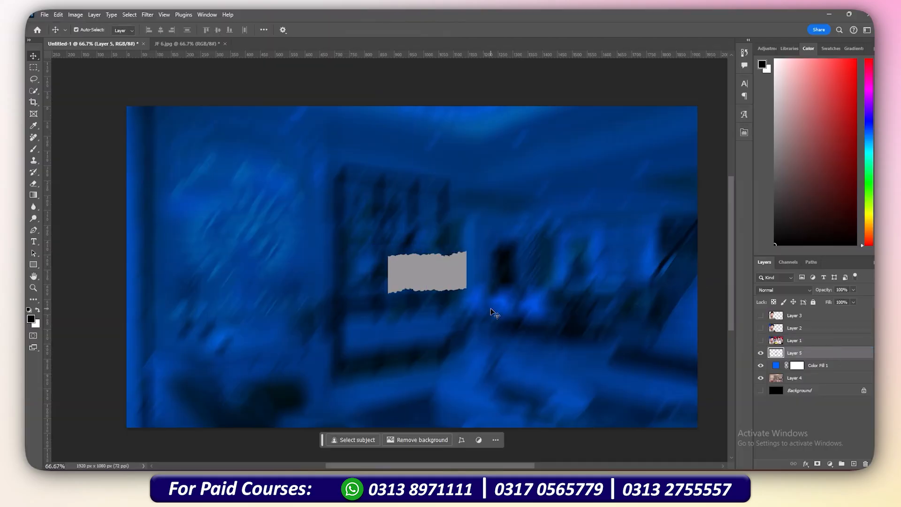
{"action": "left_click_drag", "start_coordinate": [495, 313], "coordinate": [466, 183]}
{"action": "left_click_drag", "start_coordinate": [453, 275], "coordinate": [649, 314]}
{"action": "key", "text": "Return"}
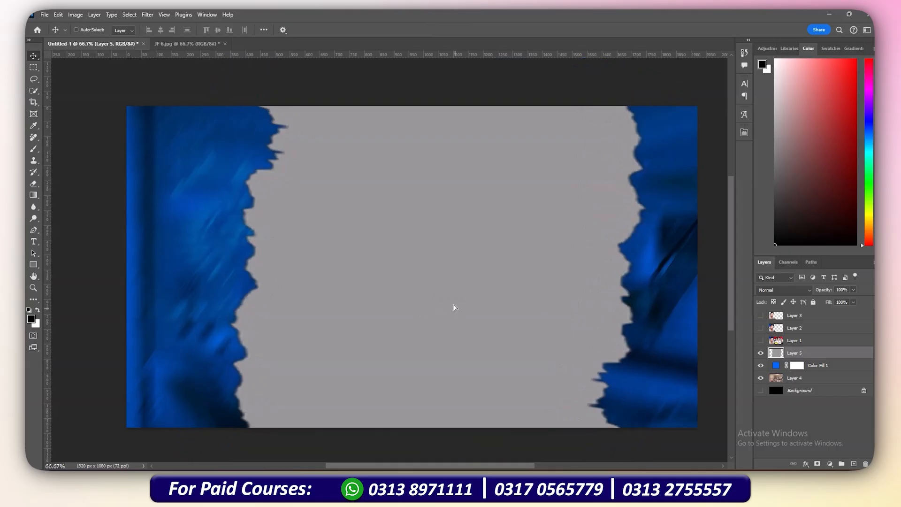
Set the foreground colour to bright red, fill the torn paper with it, and compare it with the thumbnail on Layer 1.
{"action": "left_click_drag", "start_coordinate": [835, 179], "coordinate": [869, 17]}
{"action": "key", "text": "shift+alt+BackSpace"}
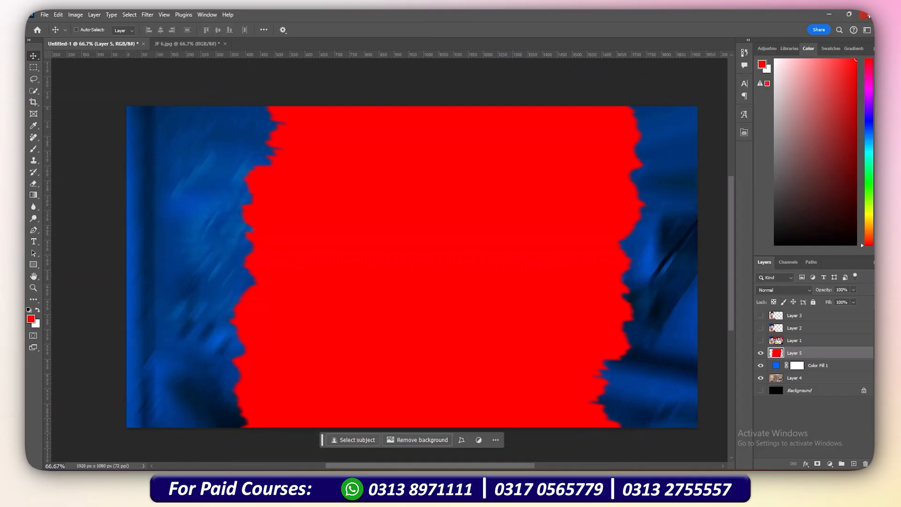
{"action": "left_click", "coordinate": [760, 340]}
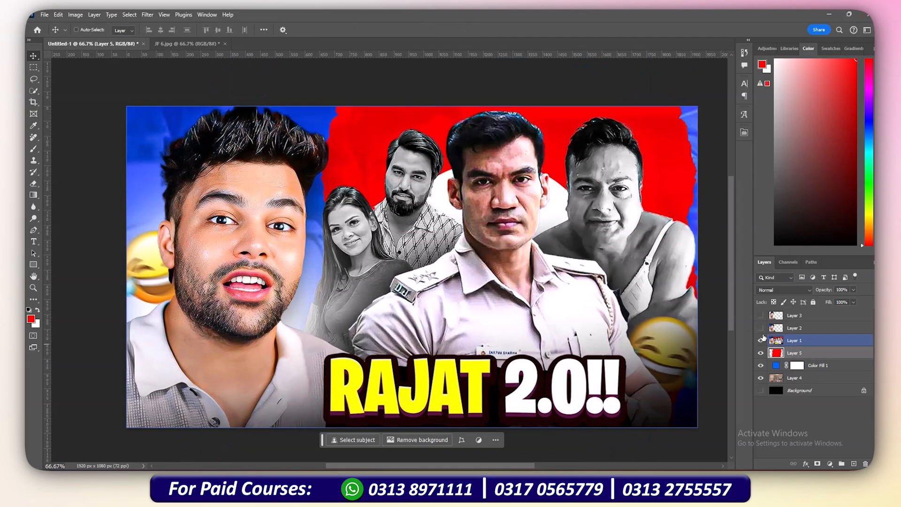
{"action": "left_click", "coordinate": [761, 340]}
Transform the red torn paper on Layer 5 and shift it slightly to the right.
{"action": "key", "text": "ctrl+semicolon"}
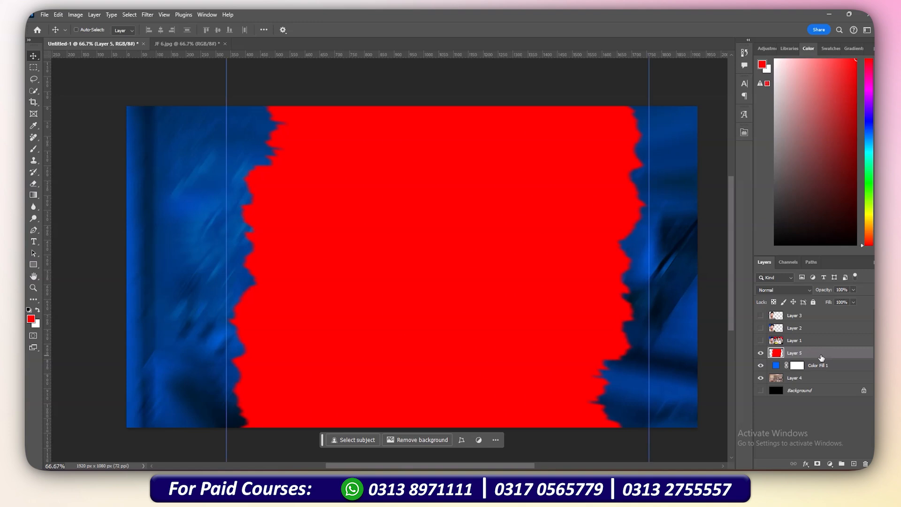
{"action": "key", "text": "ctrl+t"}
{"action": "left_click_drag", "start_coordinate": [599, 320], "coordinate": [620, 315]}
{"action": "left_click_drag", "start_coordinate": [695, 282], "coordinate": [693, 272]}
{"action": "key", "text": "Return"}
{"action": "left_click_drag", "start_coordinate": [571, 322], "coordinate": [576, 326]}
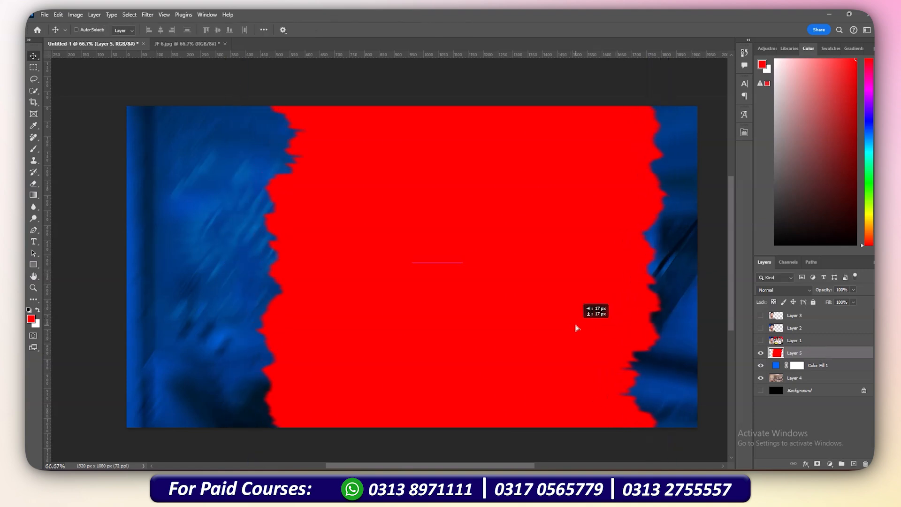
Show the man's cut-out on Layer 3 and narrow the red torn paper so its torn left edge sits beside his head.
{"action": "left_click", "coordinate": [761, 316]}
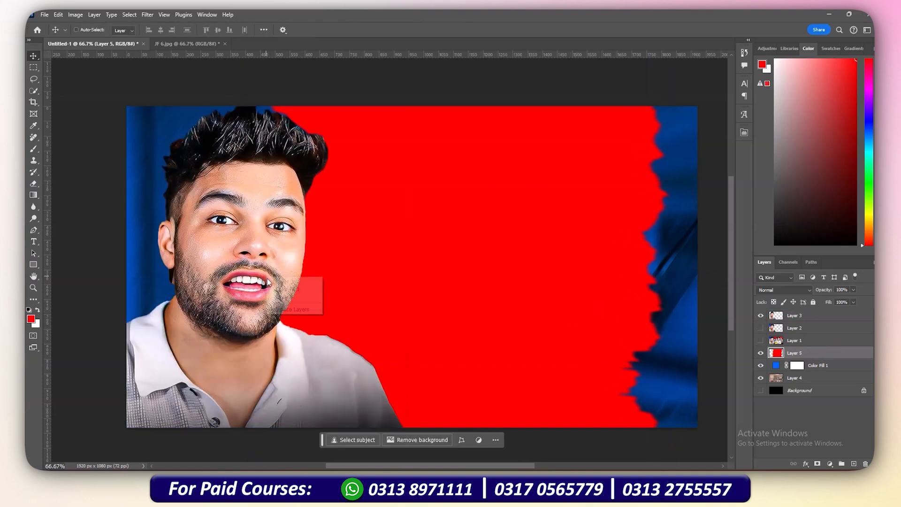
{"action": "key", "text": "alt+bracketright"}
{"action": "right_click", "coordinate": [480, 263]}
{"action": "left_click", "coordinate": [492, 266]}
{"action": "left_click_drag", "start_coordinate": [468, 280], "coordinate": [500, 303]}
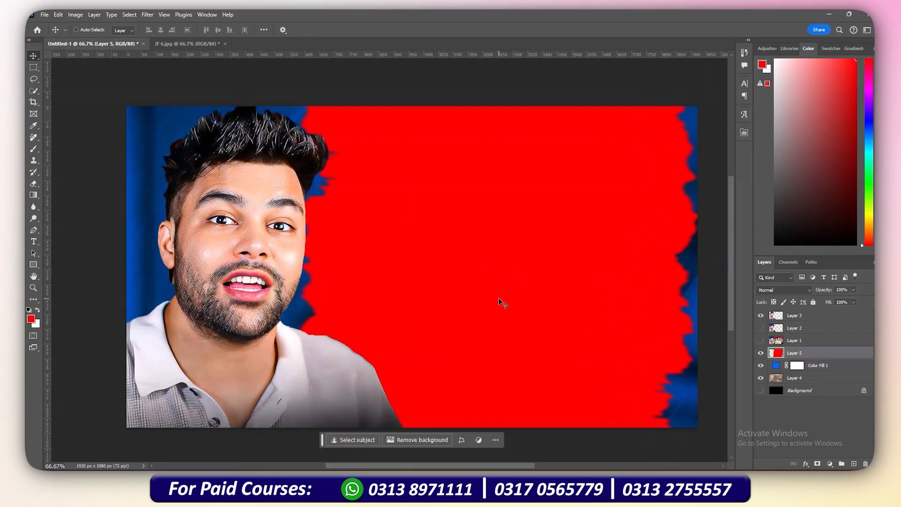
{"action": "key", "text": "ctrl+t"}
{"action": "left_click_drag", "start_coordinate": [714, 285], "coordinate": [669, 293]}
{"action": "left_click_drag", "start_coordinate": [577, 318], "coordinate": [585, 318]}
{"action": "key", "text": "Return"}
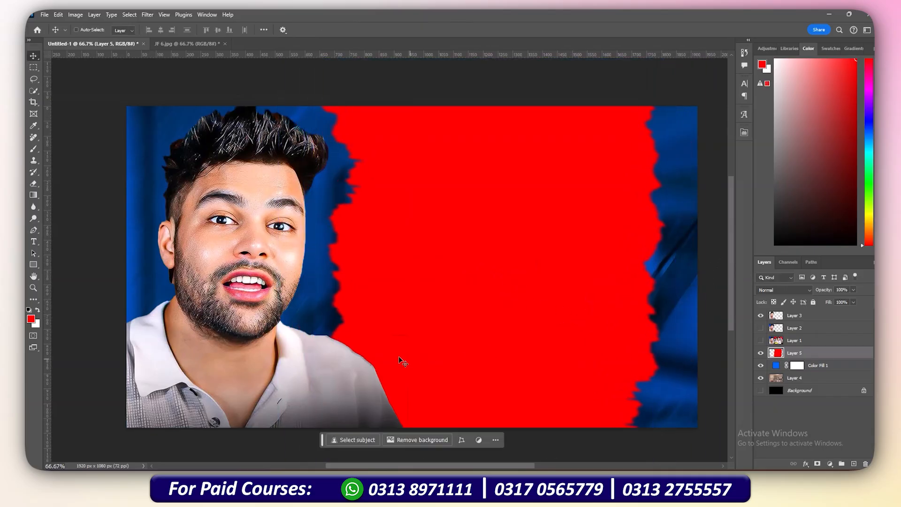
Mark the edge of the man's shoulder on Layer 3 with a rectangular selection and deselect it.
{"action": "right_click", "coordinate": [384, 357]}
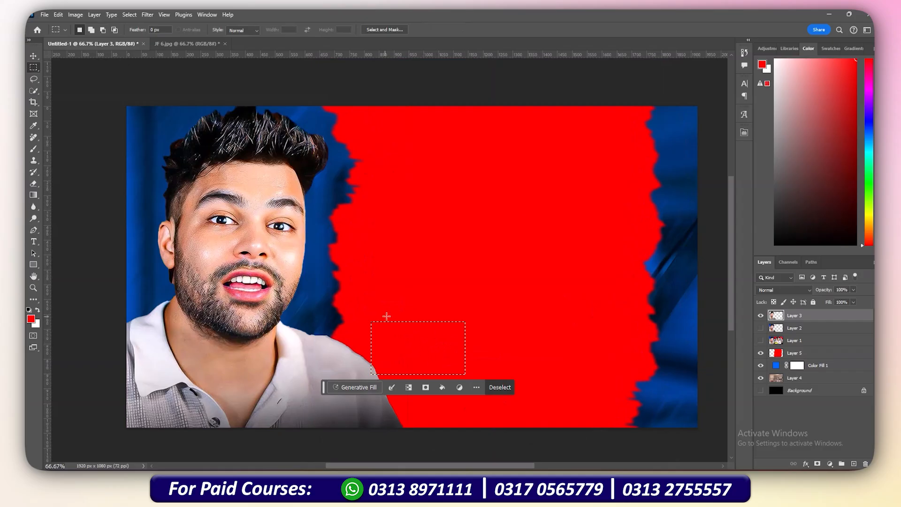
{"action": "left_click_drag", "start_coordinate": [390, 331], "coordinate": [427, 441]}
{"action": "key", "text": "ctrl+d"}
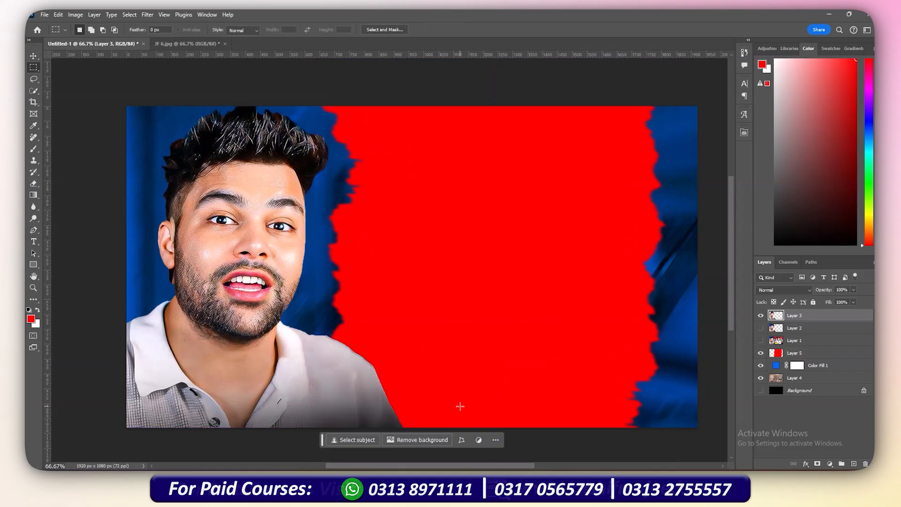
Nudge the red torn paper on Layer 5 and widen it slightly.
{"action": "key", "text": "v"}
{"action": "right_click", "coordinate": [486, 296]}
{"action": "left_click", "coordinate": [495, 300]}
{"action": "left_click_drag", "start_coordinate": [495, 308], "coordinate": [503, 315]}
{"action": "key", "text": "ctrl+t"}
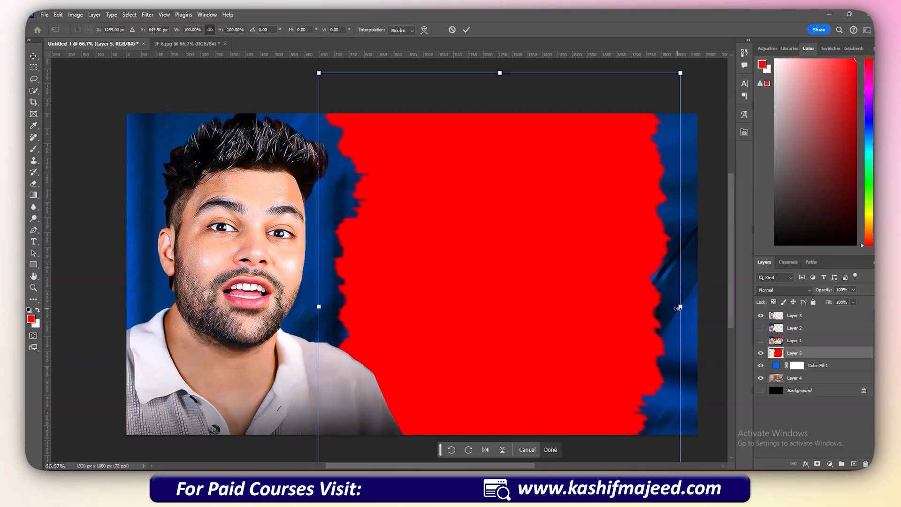
{"action": "left_click_drag", "start_coordinate": [680, 306], "coordinate": [687, 306]}
{"action": "key", "text": "Return"}
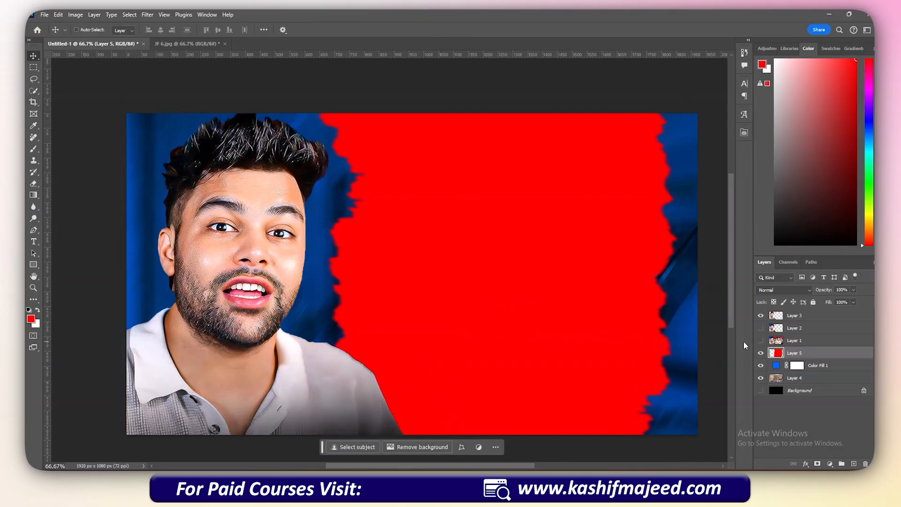
Show Layer 1, spread out the two pasted actor photos over the thumbnail, and move Layer 6 above Layer 8.
{"action": "left_click", "coordinate": [760, 340]}
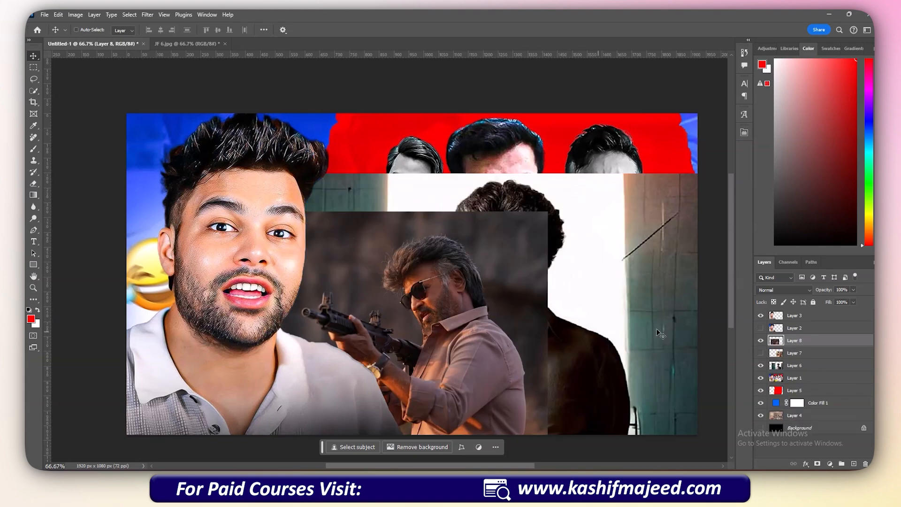
{"action": "left_click_drag", "start_coordinate": [452, 307], "coordinate": [419, 299]}
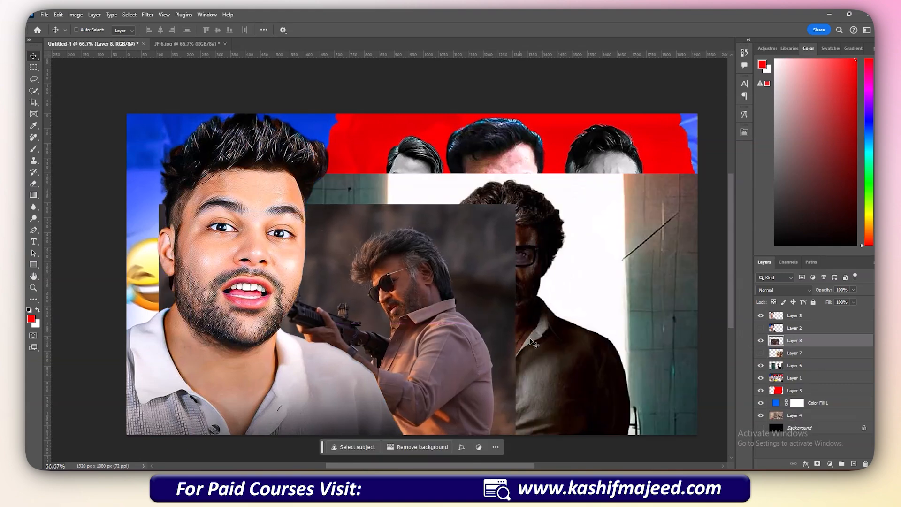
{"action": "right_click", "coordinate": [553, 304]}
{"action": "left_click", "coordinate": [564, 318]}
{"action": "right_click", "coordinate": [534, 318]}
{"action": "left_click", "coordinate": [540, 323]}
{"action": "left_click_drag", "start_coordinate": [541, 323], "coordinate": [560, 327]}
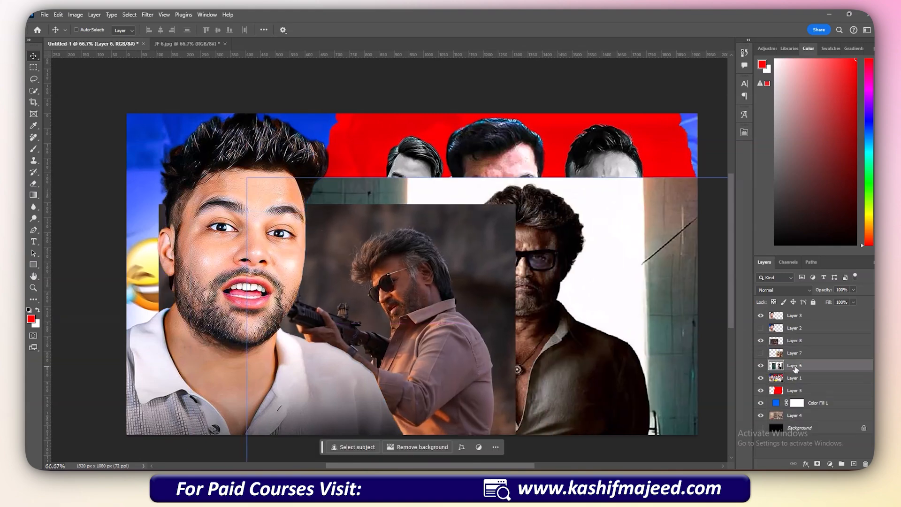
{"action": "left_click_drag", "start_coordinate": [795, 368], "coordinate": [792, 339]}
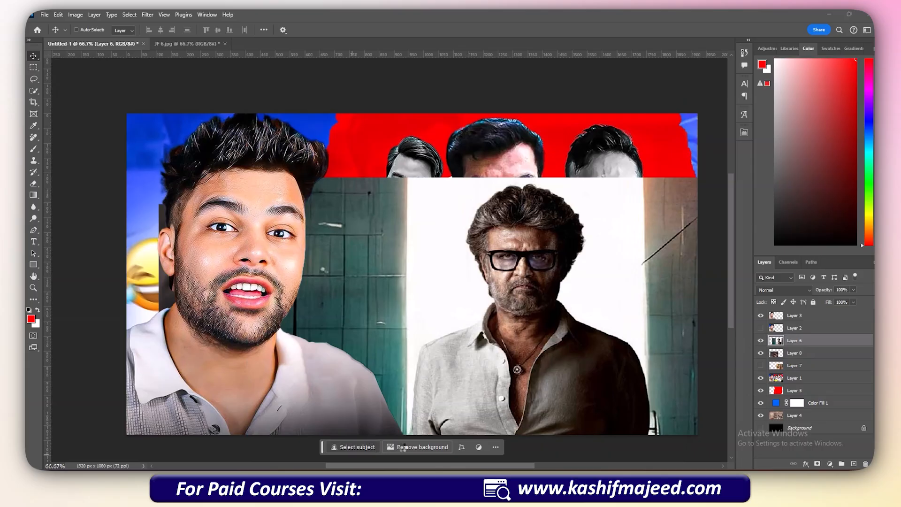
Select the man with glasses on Layer 6, feather the selection, and copy him to a new layer with the original photo hidden.
{"action": "left_click", "coordinate": [356, 447]}
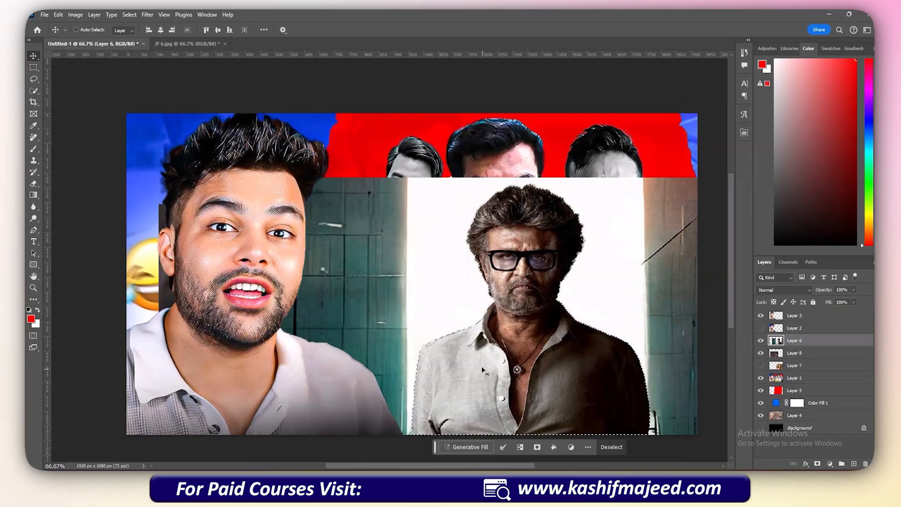
{"action": "key", "text": "w"}
{"action": "right_click", "coordinate": [478, 313]}
{"action": "left_click", "coordinate": [499, 129]}
{"action": "key", "text": "Return"}
{"action": "key", "text": "ctrl+j"}
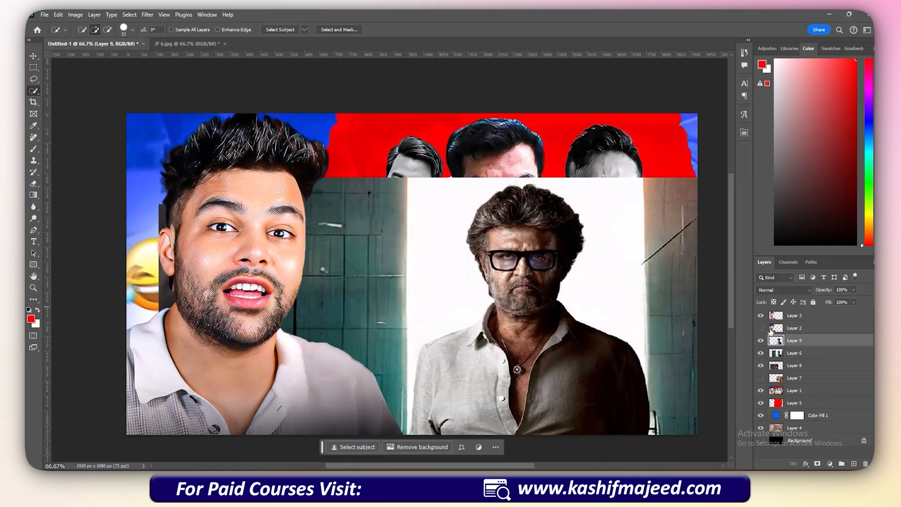
{"action": "left_click", "coordinate": [760, 354]}
Move the rifle photo on Layer 8 to the right, behind the cut-out man with glasses.
{"action": "key", "text": "v"}
{"action": "right_click", "coordinate": [408, 296]}
{"action": "left_click", "coordinate": [425, 301]}
{"action": "left_click_drag", "start_coordinate": [425, 301], "coordinate": [472, 286]}
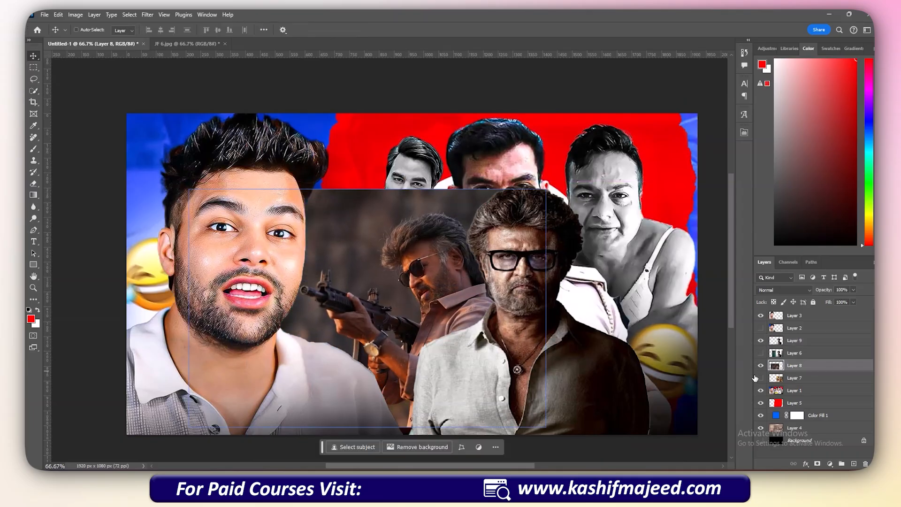
{"action": "left_click", "coordinate": [364, 446]}
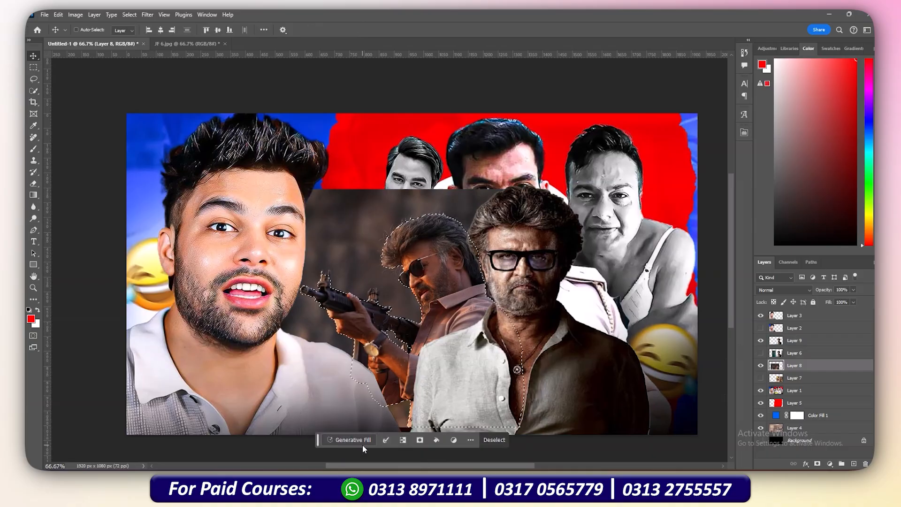
{"action": "key", "text": "w"}
{"action": "right_click", "coordinate": [415, 356]}
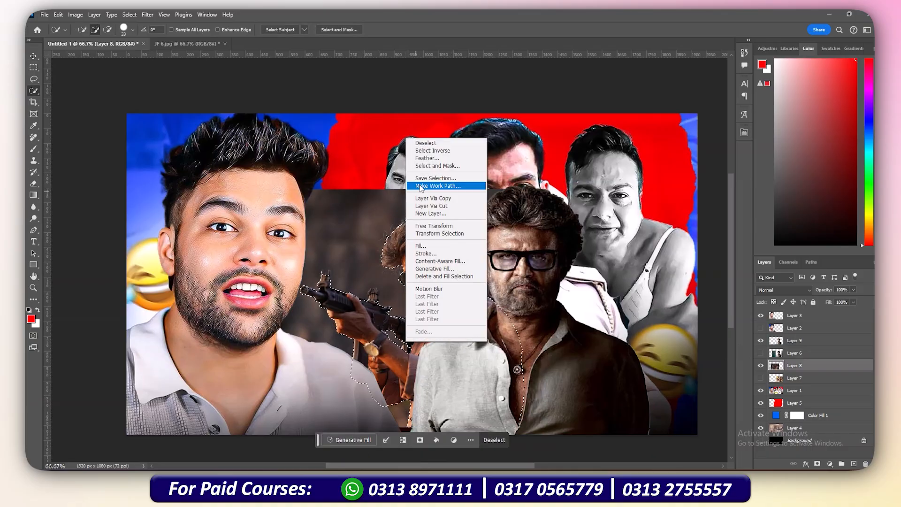
{"action": "left_click", "coordinate": [426, 158]}
{"action": "left_click", "coordinate": [495, 155]}
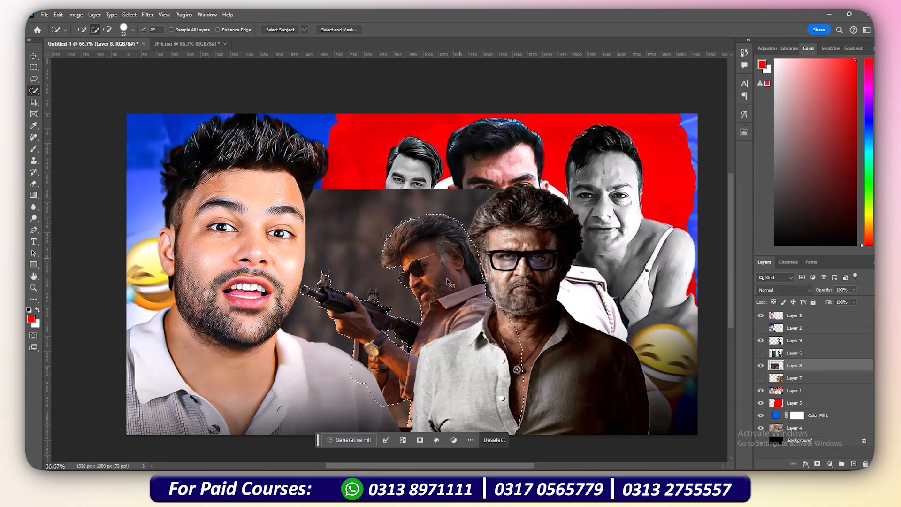
{"action": "key", "text": "ctrl+d"}
Select the man with the rifle as the subject of the photo on Layer 8.
{"action": "key", "text": "ctrl+plus"}
{"action": "key", "text": "e"}
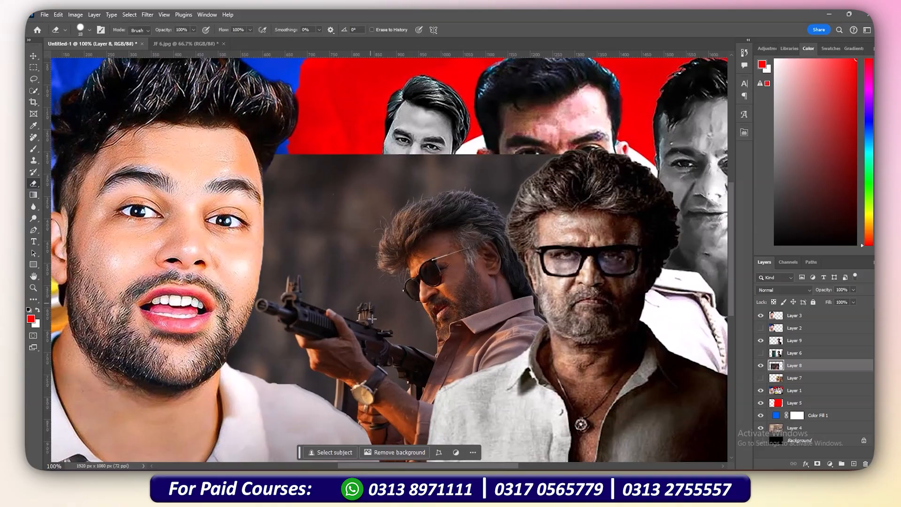
{"action": "left_click", "coordinate": [345, 452]}
{"action": "key", "text": "w"}
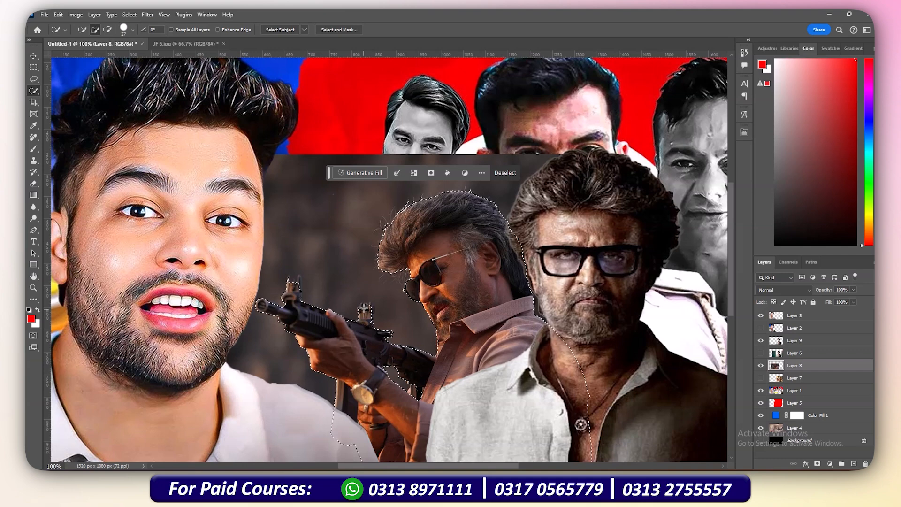
{"action": "scroll", "coordinate": [295, 284], "scroll_direction": "down", "scroll_amount": 3}
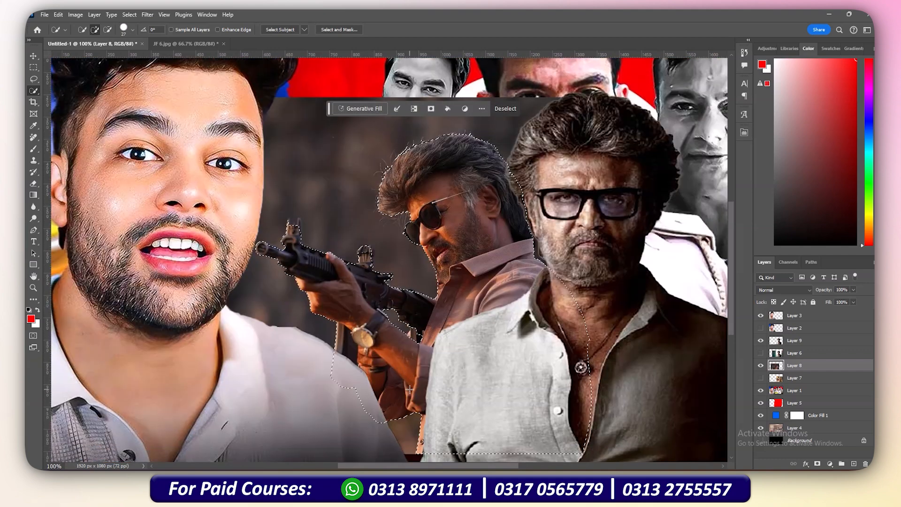
{"action": "scroll", "coordinate": [408, 388], "scroll_direction": "up", "scroll_amount": 1}
{"action": "scroll", "coordinate": [408, 388], "scroll_direction": "down", "scroll_amount": 2}
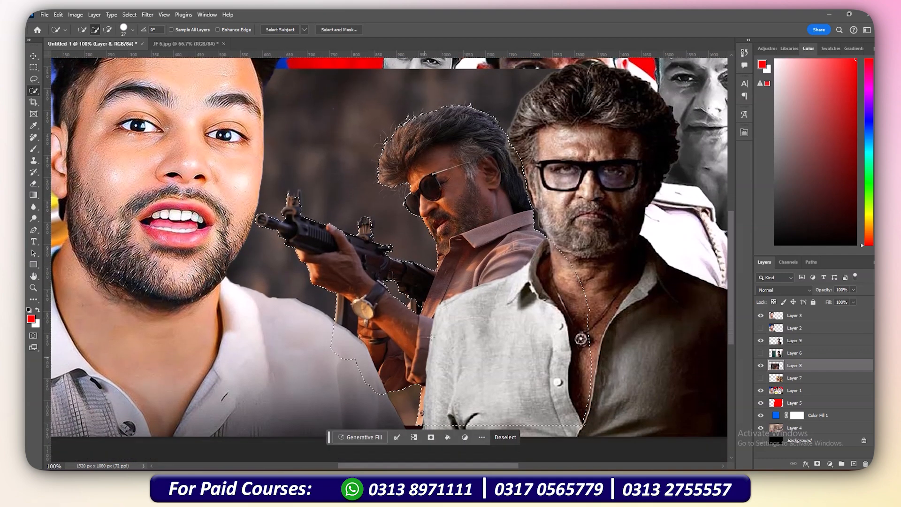
Feather the rifle man's selection by 0.3 pixels, copy him to a new layer and hide the original photo on Layer 8.
{"action": "right_click", "coordinate": [434, 126]}
{"action": "left_click", "coordinate": [466, 149]}
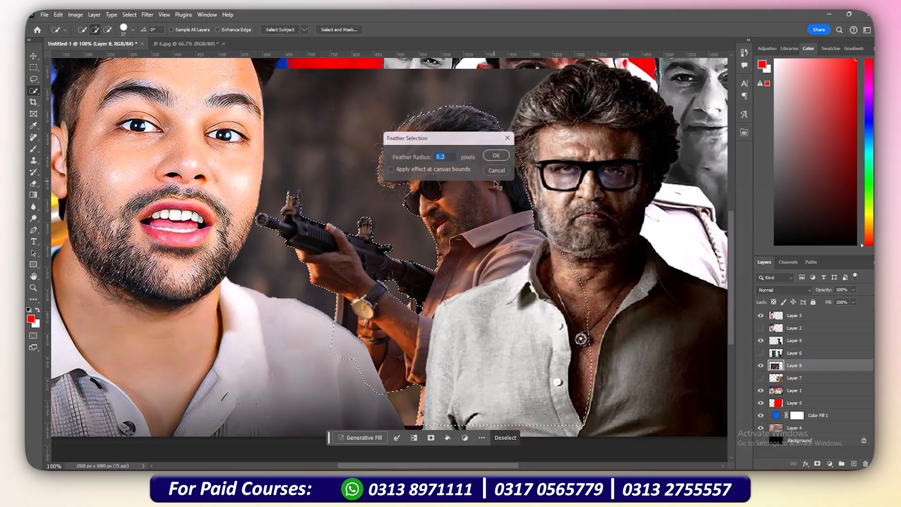
{"action": "key", "text": "Return"}
{"action": "key", "text": "ctrl+j"}
{"action": "key", "text": "v"}
{"action": "left_click", "coordinate": [760, 378]}
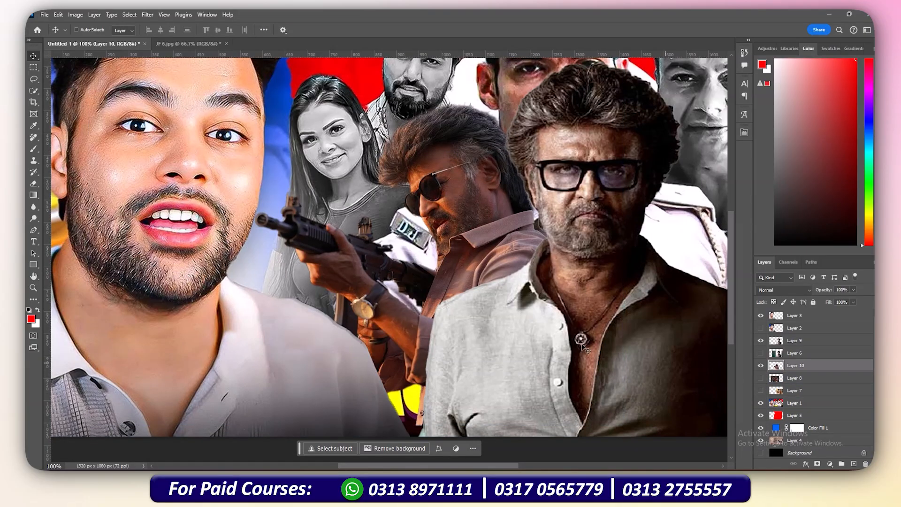
Nudge the rifle man on Layer 10 down and left, and raise him together with the man with glasses on Layer 9.
{"action": "right_click", "coordinate": [499, 251]}
{"action": "left_click", "coordinate": [505, 256]}
{"action": "left_click_drag", "start_coordinate": [506, 261], "coordinate": [505, 268]}
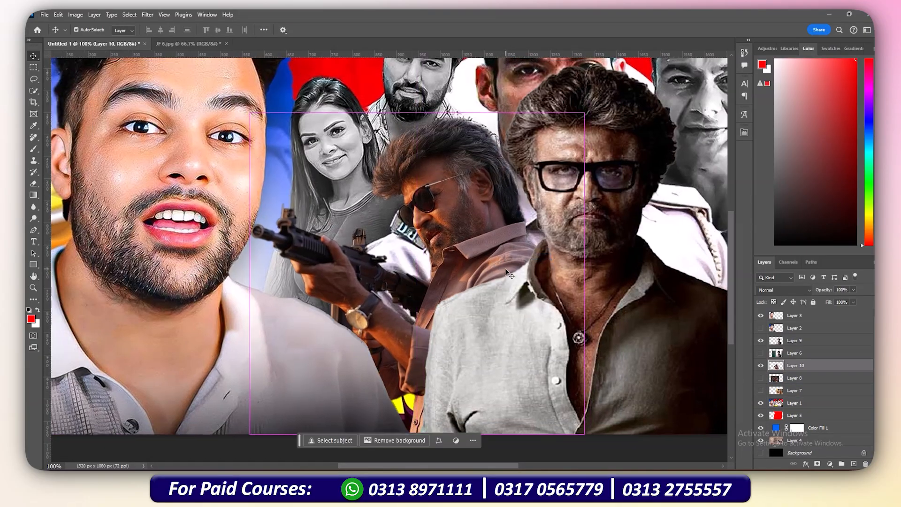
{"action": "key", "text": "ctrl+minus"}
{"action": "right_click", "coordinate": [527, 216]}
{"action": "left_click", "coordinate": [540, 221], "text": "shift"}
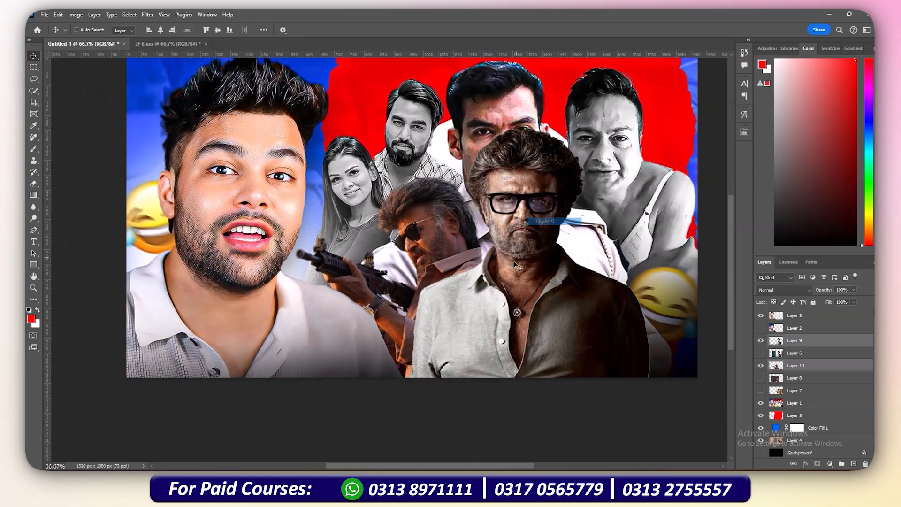
{"action": "left_click_drag", "start_coordinate": [523, 260], "coordinate": [521, 233]}
{"action": "left_click_drag", "start_coordinate": [517, 328], "coordinate": [512, 339]}
{"action": "left_click", "coordinate": [793, 365]}
{"action": "left_click", "coordinate": [761, 353]}
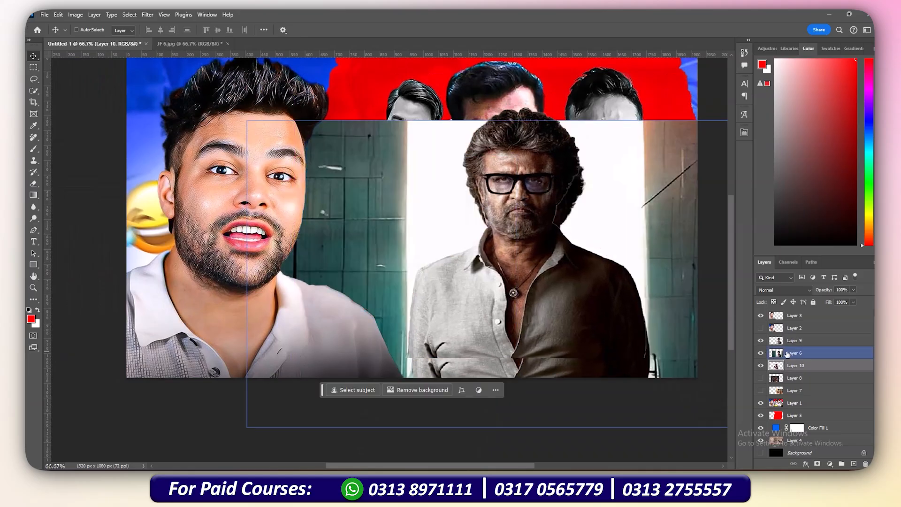
{"action": "left_click", "coordinate": [761, 353]}
{"action": "left_click", "coordinate": [760, 378]}
{"action": "left_click", "coordinate": [804, 380]}
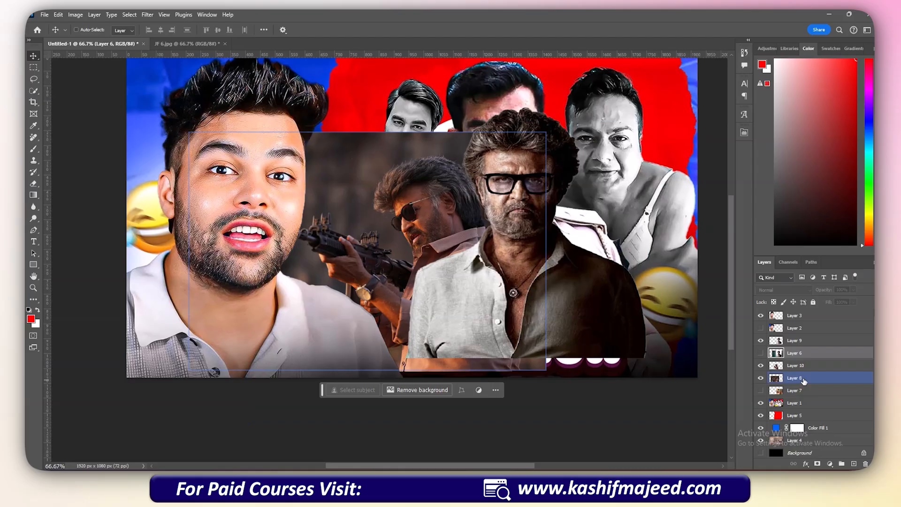
{"action": "left_click", "coordinate": [761, 378]}
Show Layer 7, select its seated man with a 0.3 pixel feather, and copy him to a new layer with the original photo hidden.
{"action": "left_click", "coordinate": [760, 391]}
{"action": "left_click", "coordinate": [797, 390]}
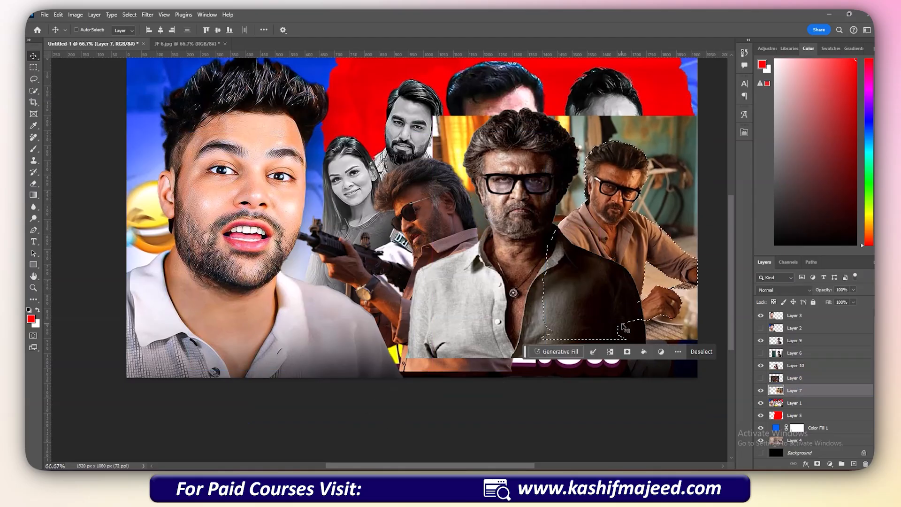
{"action": "key", "text": "w"}
{"action": "right_click", "coordinate": [574, 267]}
{"action": "left_click", "coordinate": [595, 84]}
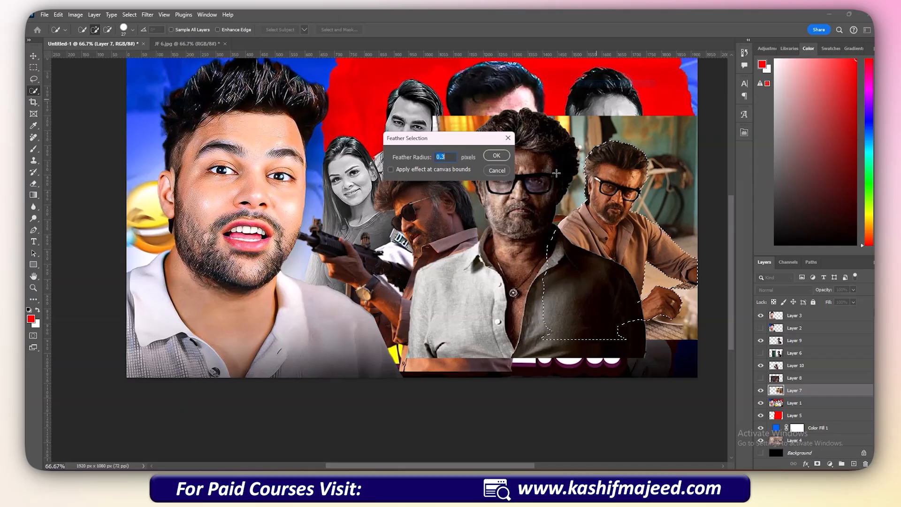
{"action": "left_click", "coordinate": [496, 156]}
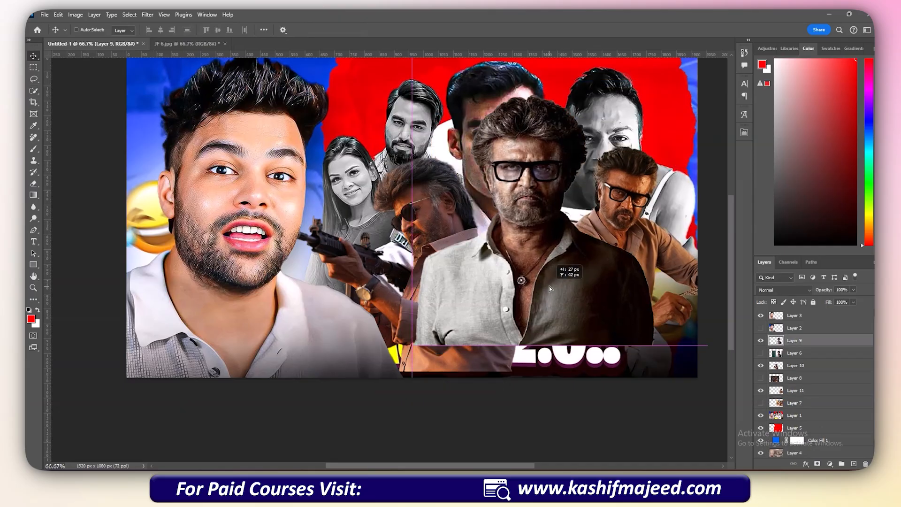
Enlarge the man with glasses on Layer 9 down to the canvas's lower edge and nudge the rifle man on Layer 10 beside him.
{"action": "key", "text": "ctrl+t"}
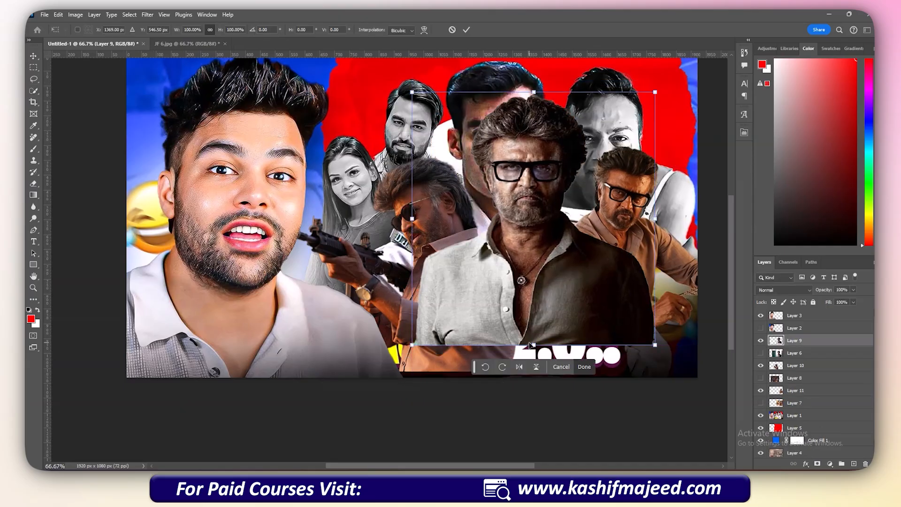
{"action": "left_click_drag", "start_coordinate": [533, 345], "coordinate": [533, 358]}
{"action": "left_click_drag", "start_coordinate": [533, 327], "coordinate": [533, 339]}
{"action": "key", "text": "Return"}
{"action": "right_click", "coordinate": [455, 227]}
{"action": "left_click", "coordinate": [469, 233]}
{"action": "mouse_move", "coordinate": [431, 247]}
{"action": "left_mouse_down"}
{"action": "mouse_move", "coordinate": [439, 235]}
{"action": "mouse_move", "coordinate": [425, 254]}
{"action": "left_mouse_up"}
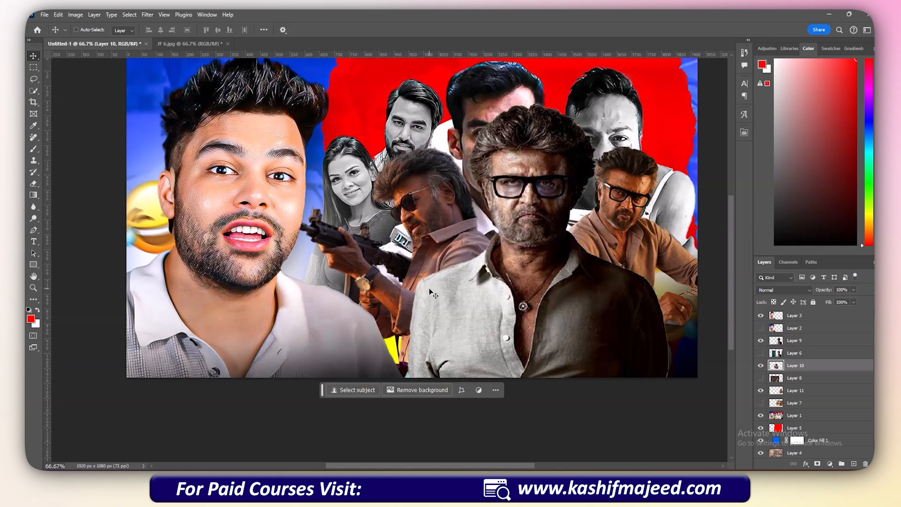
Select the three cut-out men on Layers 9, 10 and 11 together and shift them slightly up and to the right.
{"action": "right_click", "coordinate": [428, 235]}
{"action": "left_click", "coordinate": [443, 240]}
{"action": "right_click", "coordinate": [522, 212]}
{"action": "left_click", "coordinate": [535, 216], "text": "shift"}
{"action": "right_click", "coordinate": [621, 202]}
{"action": "left_click", "coordinate": [636, 213], "text": "shift"}
{"action": "right_click", "coordinate": [614, 208]}
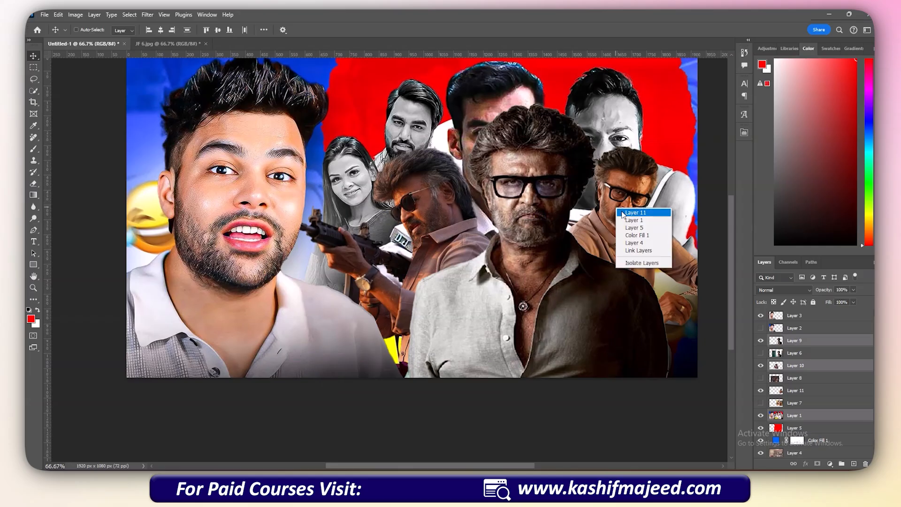
{"action": "left_click", "coordinate": [623, 213]}
{"action": "right_click", "coordinate": [550, 210]}
{"action": "left_click", "coordinate": [557, 214], "text": "shift"}
{"action": "right_click", "coordinate": [430, 220]}
{"action": "left_click", "coordinate": [436, 226], "text": "shift"}
{"action": "mouse_move", "coordinate": [436, 226]}
{"action": "left_mouse_down"}
{"action": "mouse_move", "coordinate": [494, 219]}
{"action": "mouse_move", "coordinate": [450, 220]}
{"action": "left_mouse_up"}
Scale the three selected cut-outs up slightly as a group and lower them onto the bottom edge of the canvas.
{"action": "key", "text": "ctrl+t"}
{"action": "left_click_drag", "start_coordinate": [515, 96], "coordinate": [516, 95]}
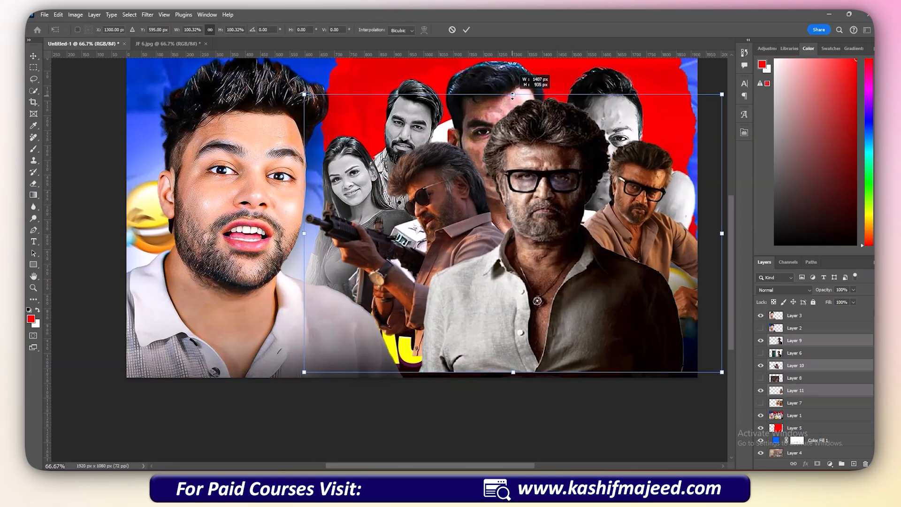
{"action": "left_click_drag", "start_coordinate": [505, 171], "coordinate": [506, 177]}
{"action": "key", "text": "Return"}
Lower the seated man on Layer 11 slightly and hide the reference thumbnail on Layer 1.
{"action": "right_click", "coordinate": [627, 199]}
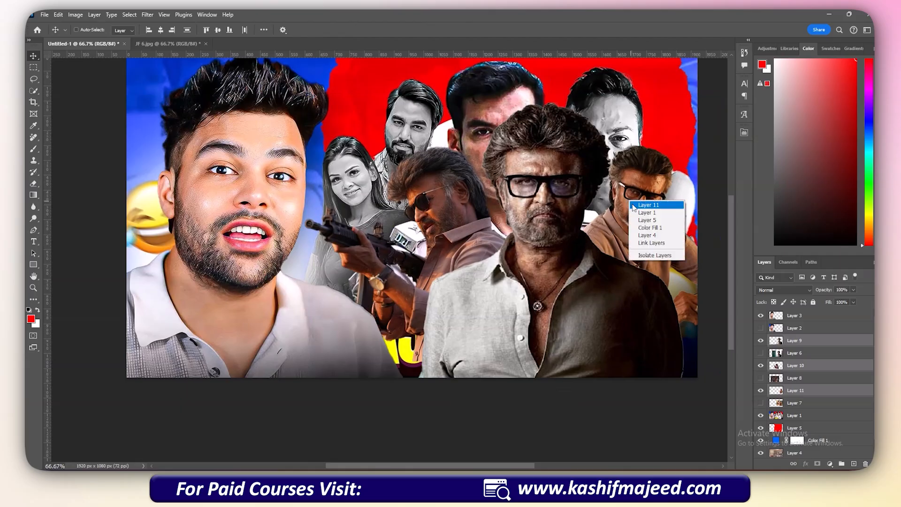
{"action": "left_click", "coordinate": [635, 205]}
{"action": "left_click_drag", "start_coordinate": [646, 213], "coordinate": [649, 233]}
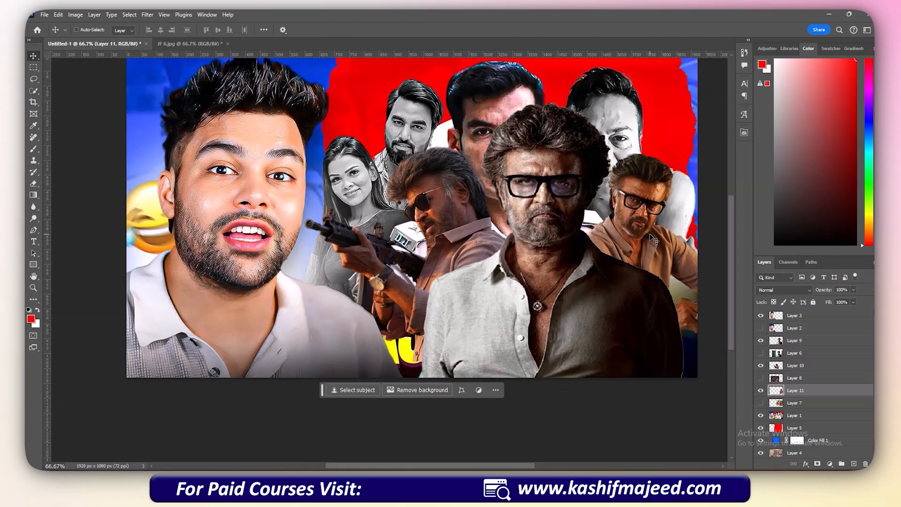
{"action": "right_click", "coordinate": [556, 214]}
{"action": "left_click", "coordinate": [565, 218]}
{"action": "left_click_drag", "start_coordinate": [565, 218], "coordinate": [528, 261]}
{"action": "left_click", "coordinate": [760, 415]}
Enlarge the man with glasses on Layer 9 slightly and move the rifle man on Layer 10 down and to the left.
{"action": "scroll", "coordinate": [576, 284], "scroll_direction": "up", "scroll_amount": 1}
{"action": "right_click", "coordinate": [545, 213]}
{"action": "left_click", "coordinate": [549, 217]}
{"action": "key", "text": "ctrl+t"}
{"action": "left_click_drag", "start_coordinate": [555, 102], "coordinate": [556, 98]}
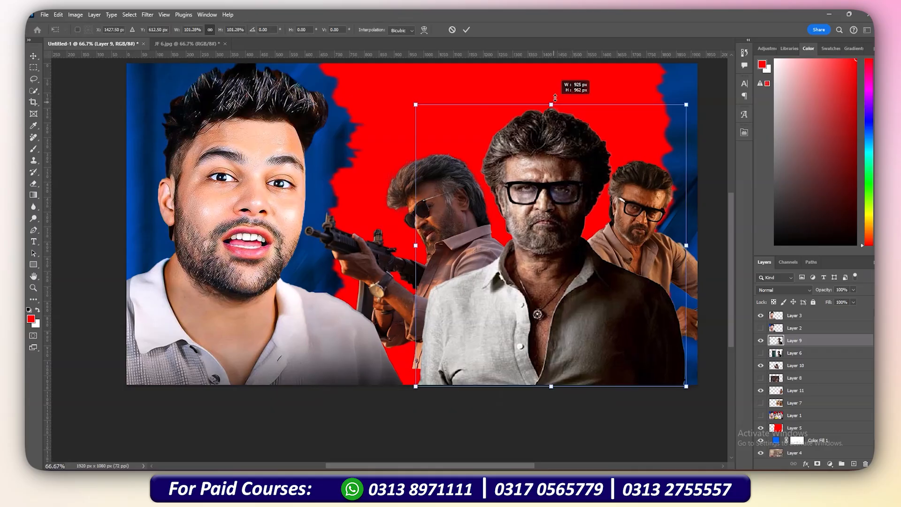
{"action": "key", "text": "Return"}
{"action": "right_click", "coordinate": [439, 226]}
{"action": "left_click", "coordinate": [454, 237]}
{"action": "left_click_drag", "start_coordinate": [454, 237], "coordinate": [445, 253]}
Enlarge the seated man on Layer 11 and reposition him behind the right shoulder of the man with glasses.
{"action": "right_click", "coordinate": [636, 240]}
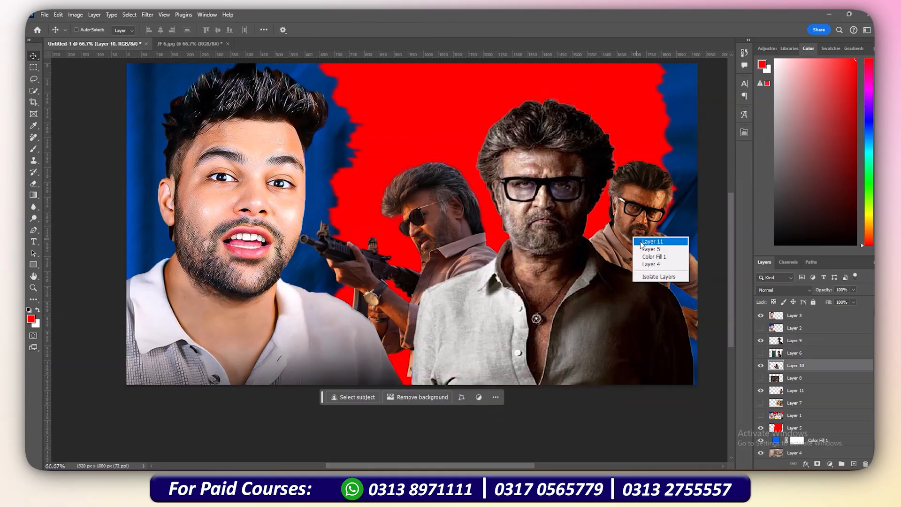
{"action": "left_click", "coordinate": [641, 243]}
{"action": "key", "text": "ctrl+t"}
{"action": "left_click_drag", "start_coordinate": [641, 244], "coordinate": [639, 254]}
{"action": "left_click_drag", "start_coordinate": [652, 167], "coordinate": [657, 156]}
{"action": "key", "text": "Return"}
{"action": "key", "text": "ctrl+t"}
{"action": "key", "text": "Return"}
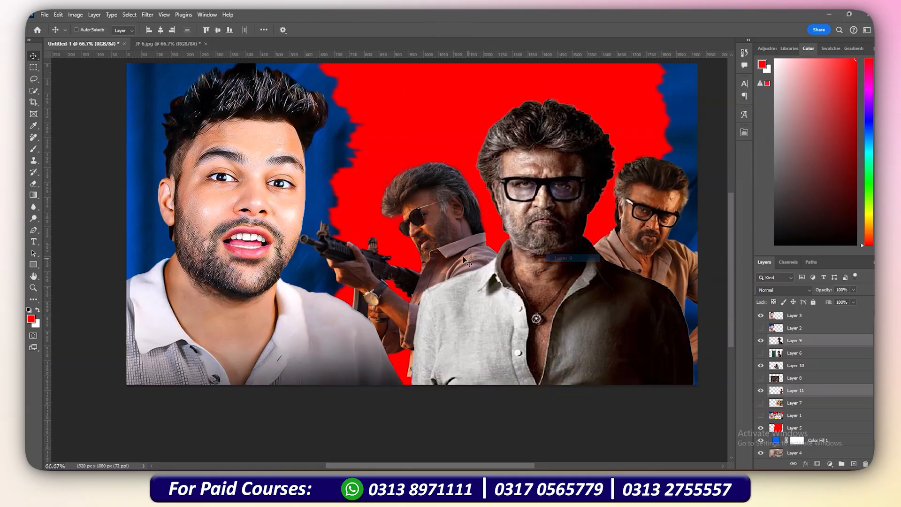
Shift the cut-outs on Layers 9, 10 and 11 left together, and move the large man on Layer 3 left as well.
{"action": "right_click", "coordinate": [463, 258]}
{"action": "left_click", "coordinate": [474, 261], "text": "shift"}
{"action": "mouse_move", "coordinate": [525, 285]}
{"action": "left_mouse_down"}
{"action": "mouse_move", "coordinate": [499, 285]}
{"action": "mouse_move", "coordinate": [523, 299]}
{"action": "left_mouse_up"}
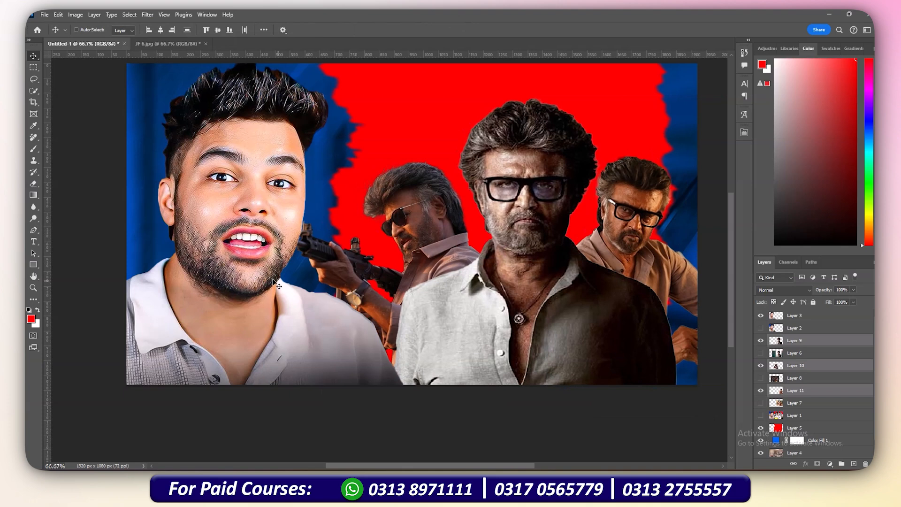
{"action": "right_click", "coordinate": [247, 245]}
{"action": "left_click", "coordinate": [258, 249]}
{"action": "scroll", "coordinate": [335, 287], "scroll_direction": "up", "scroll_amount": 1}
Reposition the rifle man on Layer 10 and add a layer mask to that layer.
{"action": "right_click", "coordinate": [430, 259]}
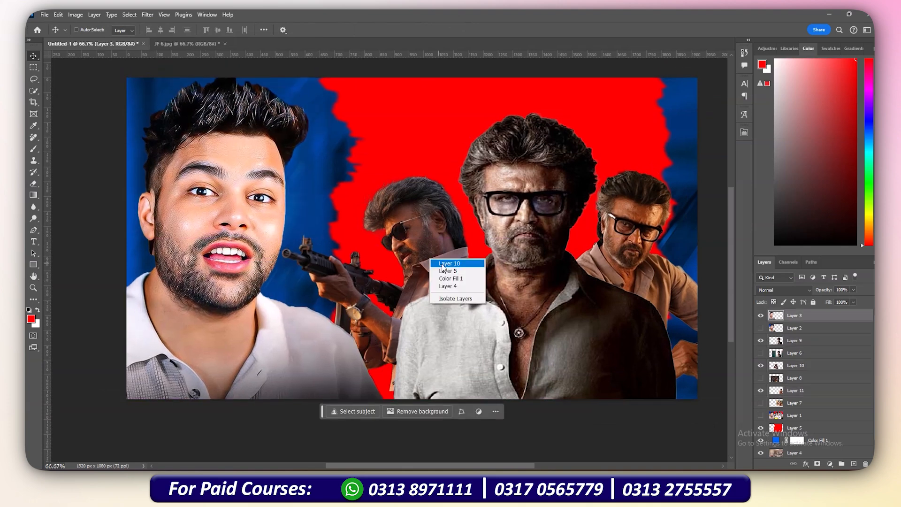
{"action": "left_click", "coordinate": [442, 264]}
{"action": "left_click_drag", "start_coordinate": [442, 263], "coordinate": [428, 276]}
{"action": "left_click", "coordinate": [817, 463]}
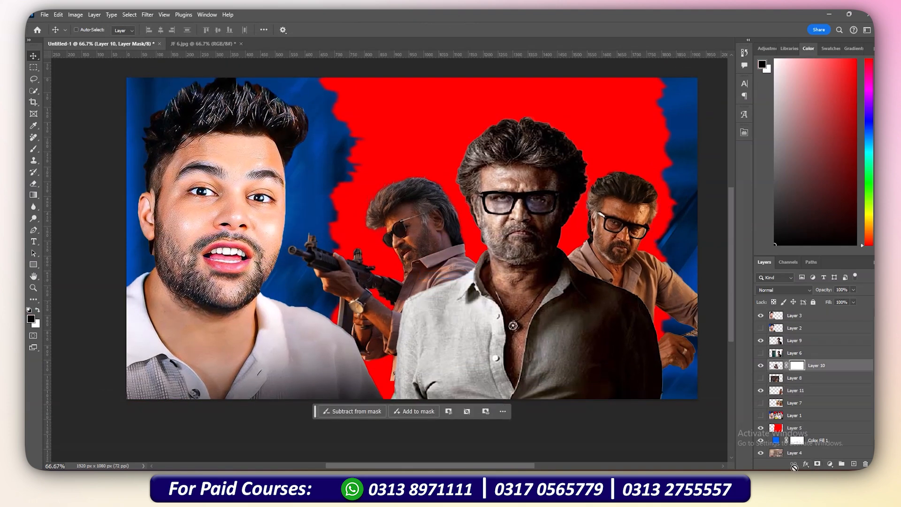
{"action": "key", "text": "b"}
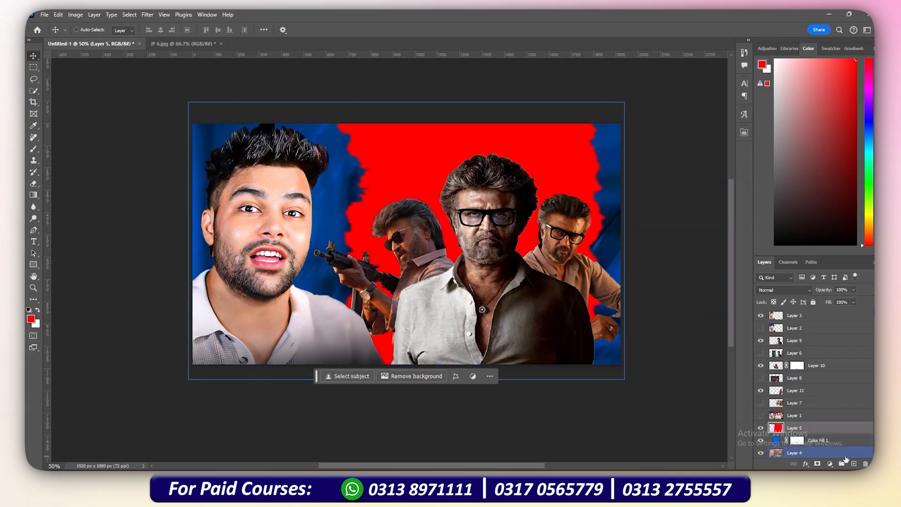
Add a new layer above the red torn paper and paint a soft white glow behind the three men with a large brush.
{"action": "left_click", "coordinate": [853, 464]}
{"action": "key", "text": "b"}
{"action": "mouse_move", "coordinate": [467, 291]}
{"action": "left_mouse_down"}
{"action": "mouse_move", "coordinate": [565, 297]}
{"action": "mouse_move", "coordinate": [530, 207]}
{"action": "left_mouse_up"}
{"action": "key", "text": "x"}
{"action": "left_click", "coordinate": [430, 240]}
{"action": "key", "text": "ctrl+z"}
{"action": "left_click", "coordinate": [471, 280]}
{"action": "key", "text": "ctrl+z"}
{"action": "left_click", "coordinate": [474, 279]}
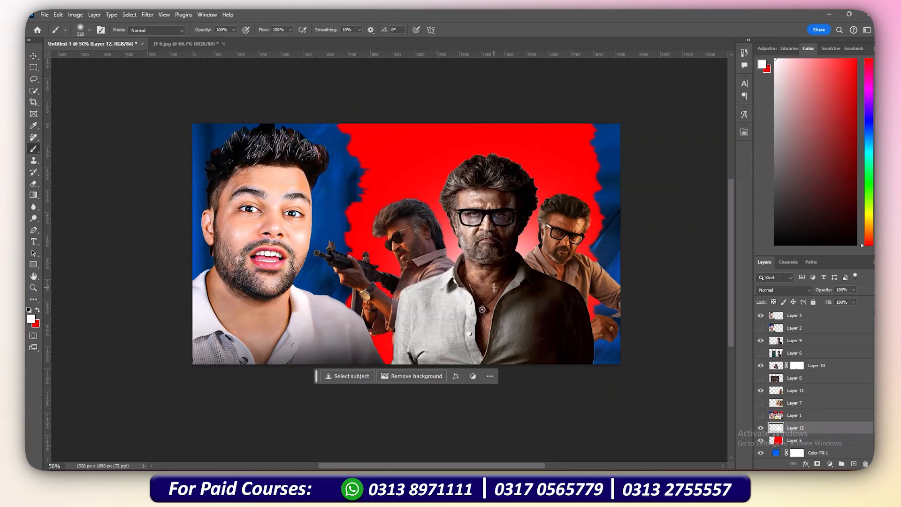
{"action": "key", "text": "ctrl+z"}
{"action": "left_click", "coordinate": [473, 286]}
{"action": "left_click", "coordinate": [512, 284]}
Stretch the white glow on Layer 12 slightly wider and shift it down and to the left behind the men.
{"action": "key", "text": "ctrl+t"}
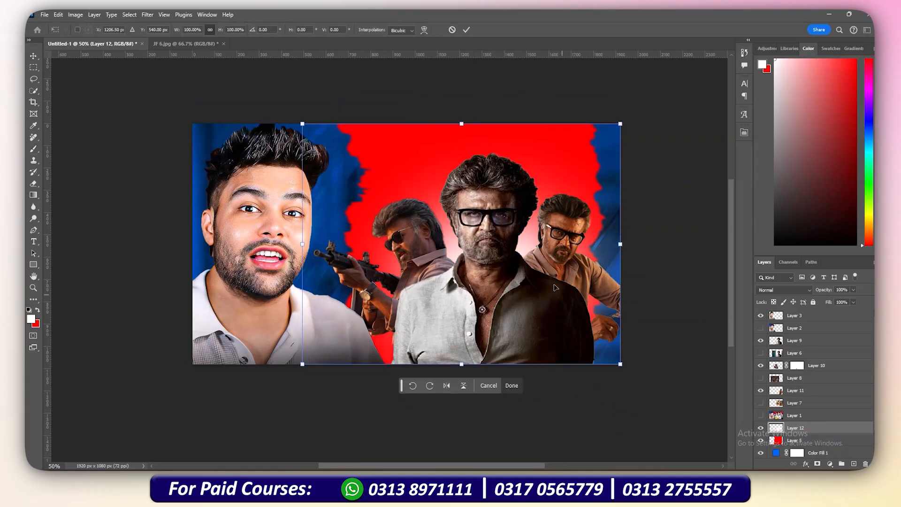
{"action": "left_click_drag", "start_coordinate": [620, 244], "coordinate": [630, 245]}
{"action": "left_click_drag", "start_coordinate": [511, 269], "coordinate": [500, 278]}
{"action": "key", "text": "Return"}
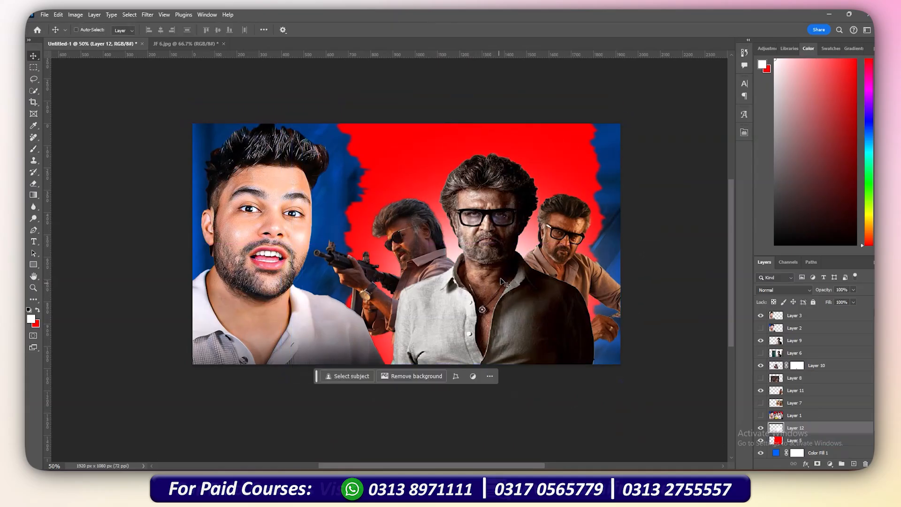
Add a drop shadow to the red torn paper on Layer 5, raising its opacity, size and distance.
{"action": "right_click", "coordinate": [447, 155]}
{"action": "left_click", "coordinate": [464, 159]}
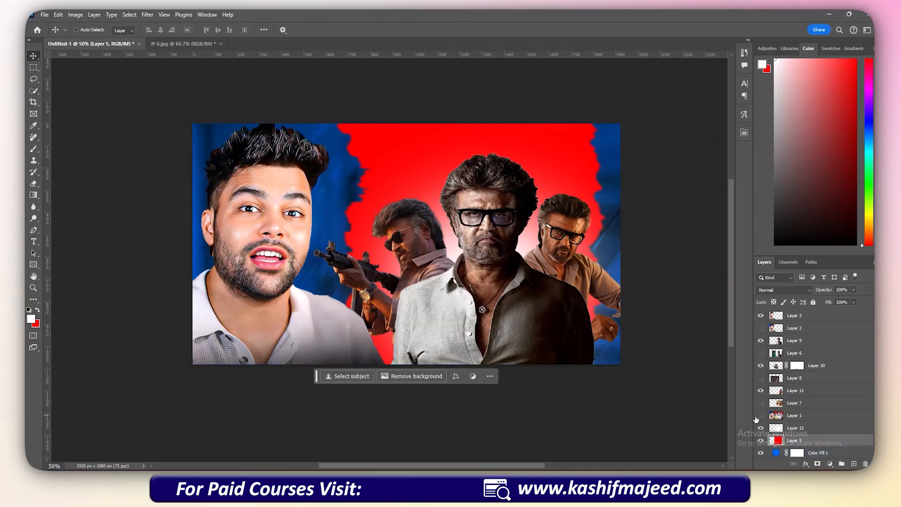
{"action": "right_click", "coordinate": [394, 137]}
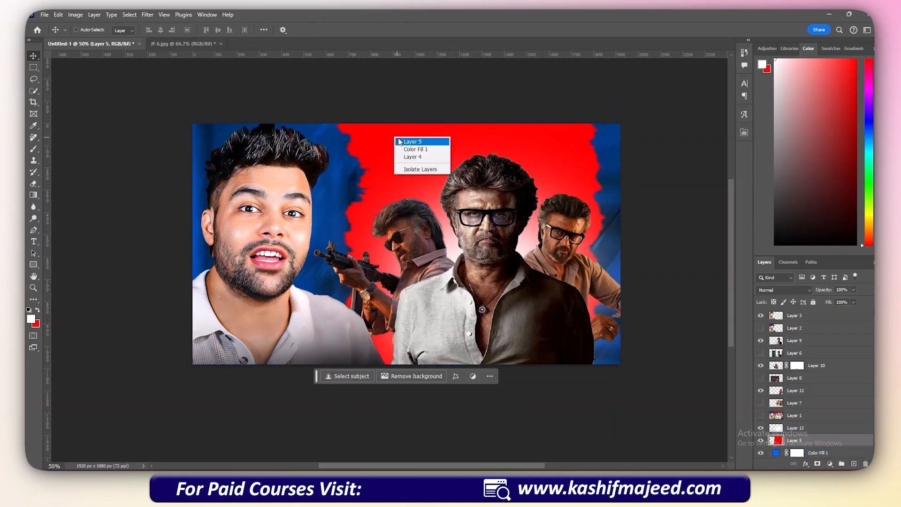
{"action": "left_click", "coordinate": [413, 149]}
{"action": "left_click", "coordinate": [806, 464]}
{"action": "left_click", "coordinate": [819, 455]}
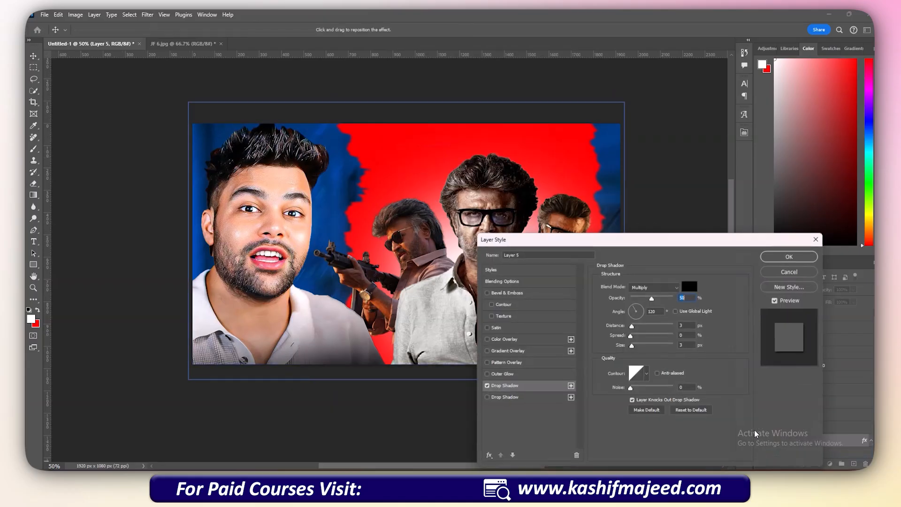
{"action": "left_click_drag", "start_coordinate": [618, 298], "coordinate": [675, 307]}
{"action": "left_click_drag", "start_coordinate": [618, 345], "coordinate": [685, 346]}
{"action": "left_click_drag", "start_coordinate": [616, 325], "coordinate": [624, 343]}
{"action": "left_click", "coordinate": [777, 259]}
Group the three men's cut-outs on Layers 9, 10 and 11 together.
{"action": "right_click", "coordinate": [507, 206]}
{"action": "left_click", "coordinate": [516, 210]}
{"action": "right_click", "coordinate": [563, 222]}
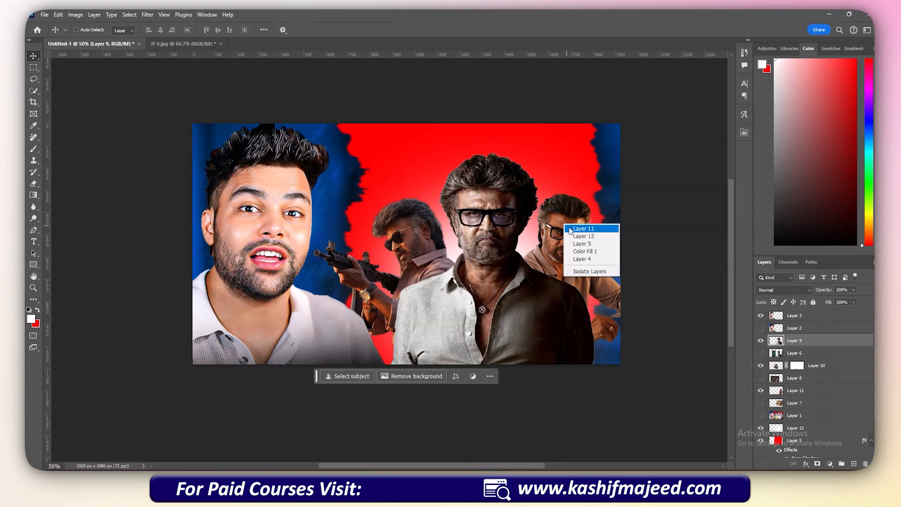
{"action": "left_click", "coordinate": [569, 228], "text": "shift"}
{"action": "right_click", "coordinate": [417, 243]}
{"action": "left_click", "coordinate": [422, 249], "text": "shift"}
{"action": "key", "text": "ctrl+g"}
Move the grouped men up and slightly left on the canvas, scaling the group slightly.
{"action": "left_click_drag", "start_coordinate": [531, 287], "coordinate": [520, 261]}
{"action": "key", "text": "ctrl+t"}
{"action": "left_click_drag", "start_coordinate": [622, 235], "coordinate": [626, 234]}
{"action": "left_click_drag", "start_coordinate": [525, 272], "coordinate": [525, 274]}
{"action": "key", "text": "Return"}
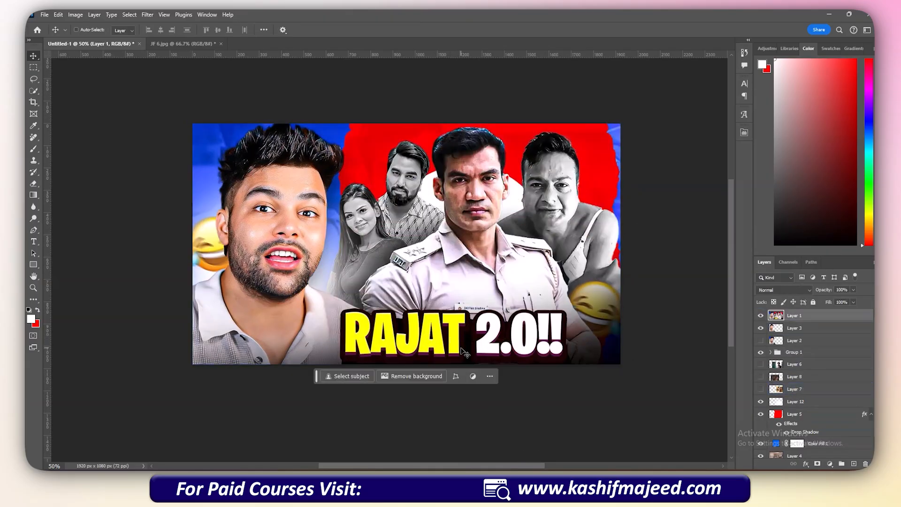
Hide the reference thumbnail on Layer 1 and add the name from its title as text over the central man's lower shirt.
{"action": "left_click", "coordinate": [760, 315]}
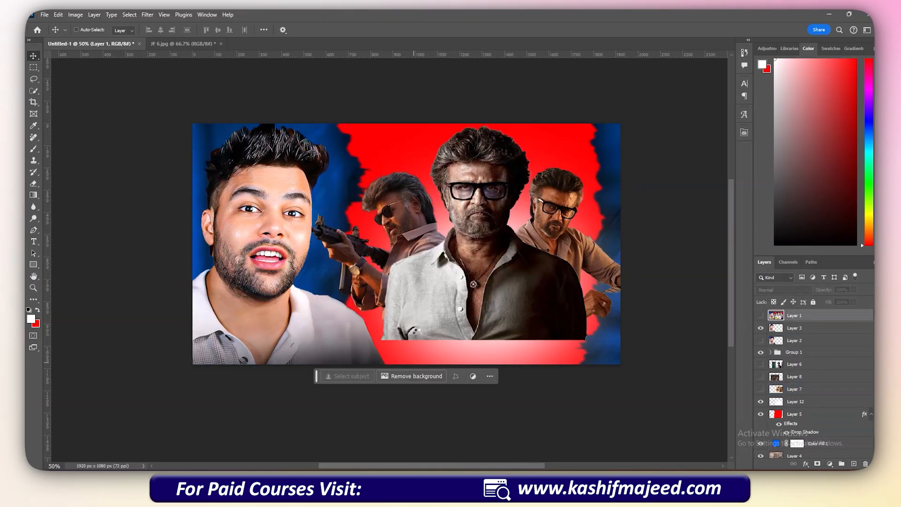
{"action": "key", "text": "t"}
{"action": "left_click", "coordinate": [418, 333]}
{"action": "type", "text": "RAJAT"}
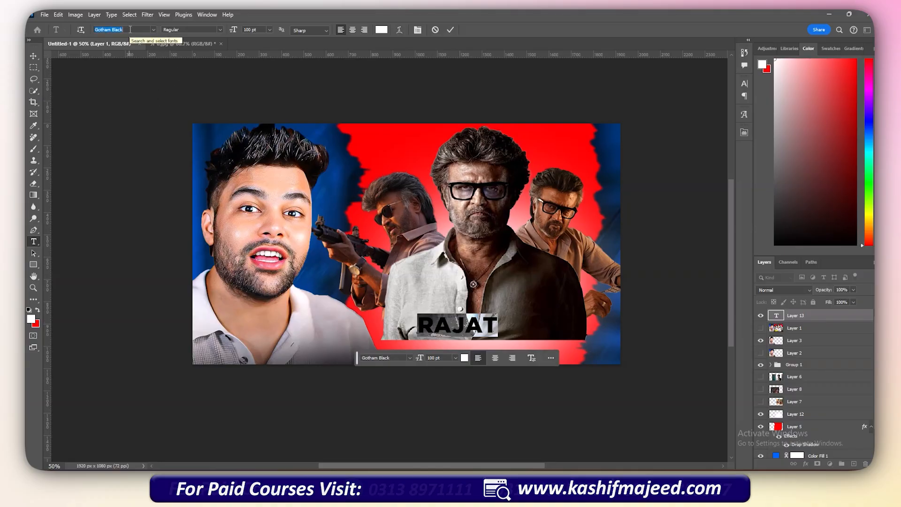
Set the name text's font to Burbank Big Condensed Black and enlarge it to about 224 pt near the canvas's lower edge.
{"action": "type", "text": "RBAN"}
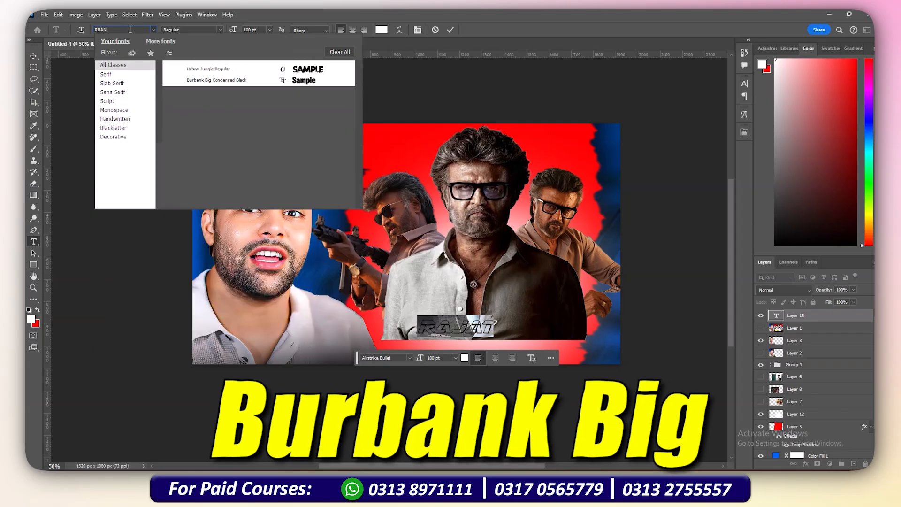
{"action": "key", "text": "Down"}
{"action": "key", "text": "Down"}
{"action": "key", "text": "Return"}
{"action": "left_click", "coordinate": [33, 56]}
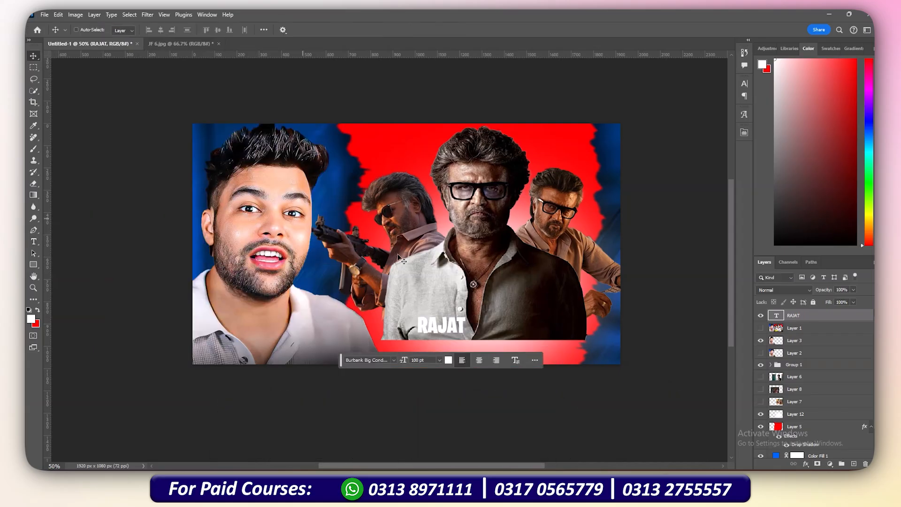
{"action": "key", "text": "ctrl+t"}
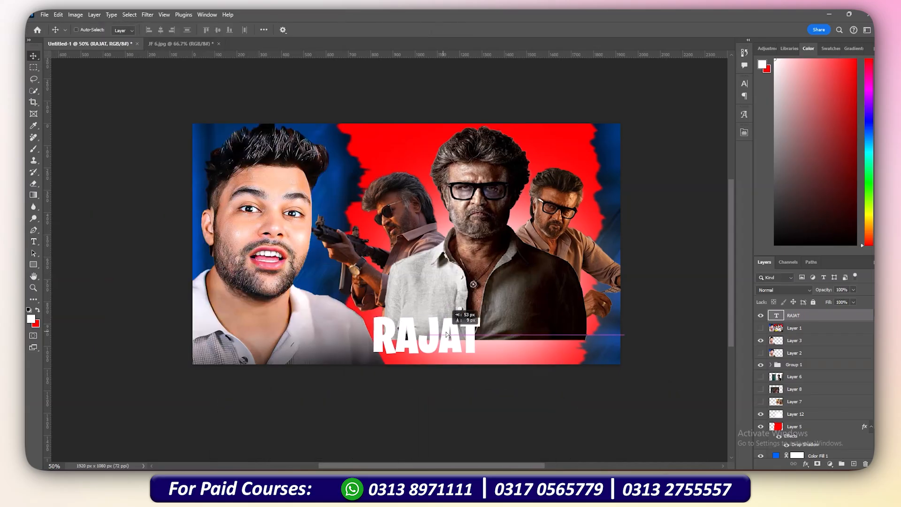
{"action": "left_click_drag", "start_coordinate": [452, 337], "coordinate": [539, 342]}
Duplicate the name text, change the copy to 2.0 and place it just after the name.
{"action": "key", "text": "ctrl+j"}
{"action": "double_click", "coordinate": [510, 342]}
{"action": "key", "text": "ctrl+a"}
{"action": "type", "text": "2."}
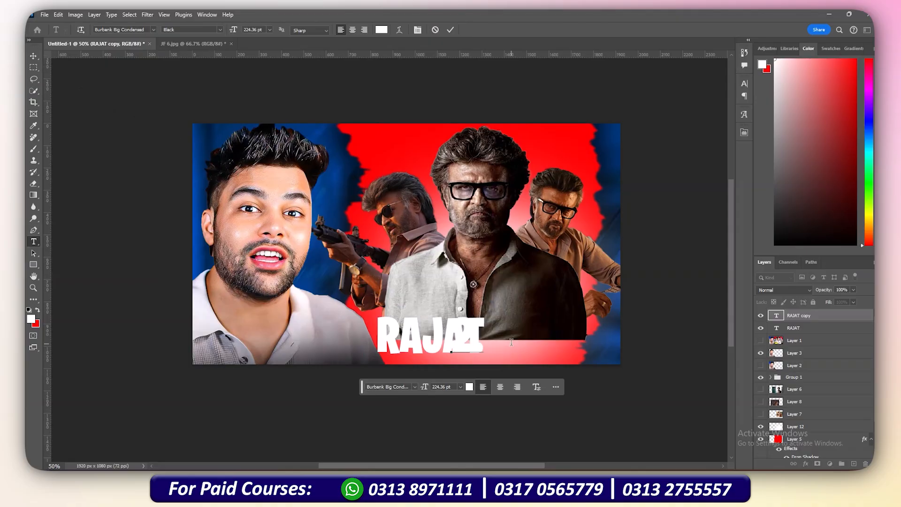
{"action": "key", "text": "ctrl+Return"}
{"action": "key", "text": "v"}
{"action": "left_click_drag", "start_coordinate": [467, 342], "coordinate": [509, 282]}
Replace the name in the title text with the presenter's first name in capitals.
{"action": "left_click", "coordinate": [450, 340]}
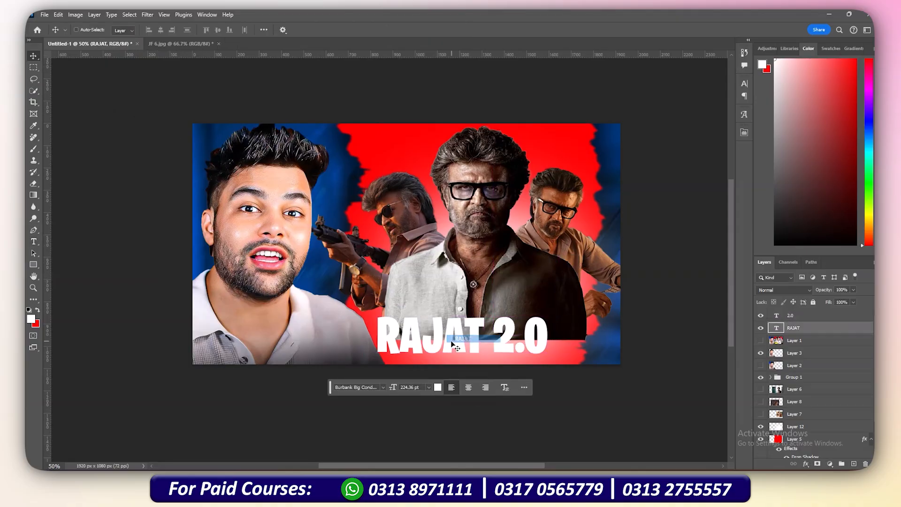
{"action": "key", "text": "r"}
{"action": "key", "text": "t"}
{"action": "double_click", "coordinate": [452, 338]}
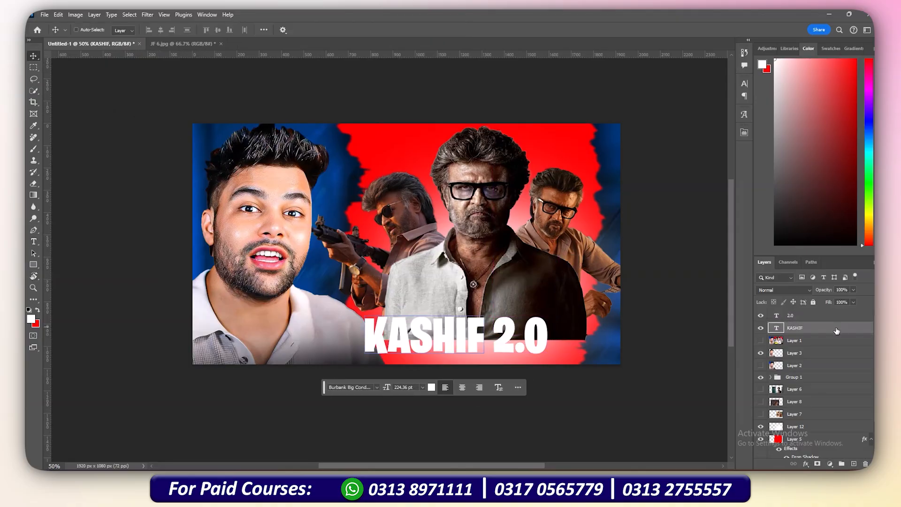
Show the reference on Layer 1 above all layers and sample its title yellow, fcff00, as the background color.
{"action": "left_click_drag", "start_coordinate": [801, 341], "coordinate": [764, 312]}
{"action": "left_click", "coordinate": [761, 316]}
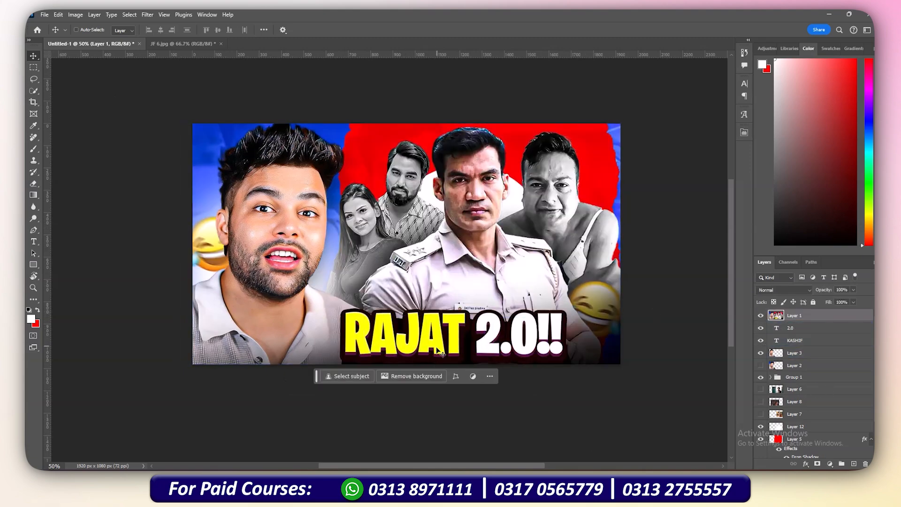
{"action": "scroll", "coordinate": [438, 350], "scroll_direction": "up", "scroll_amount": 3}
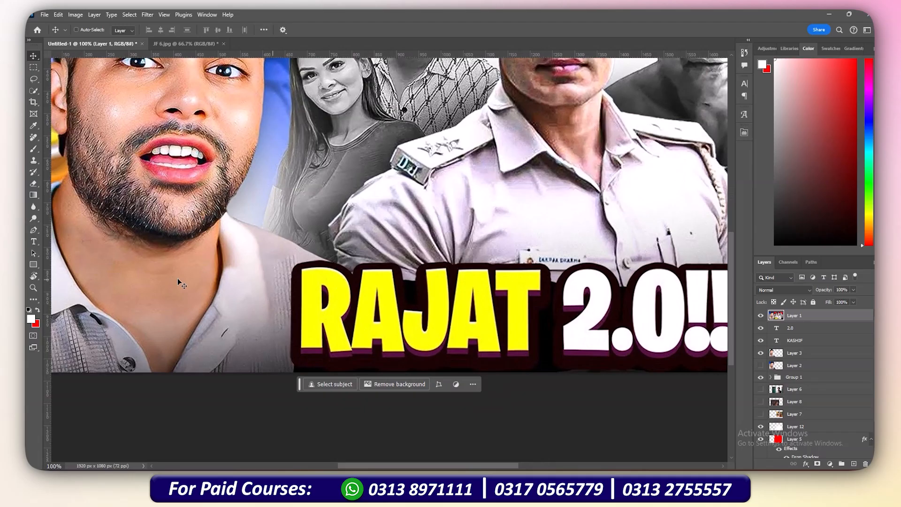
{"action": "left_click", "coordinate": [36, 323]}
{"action": "left_click", "coordinate": [439, 320]}
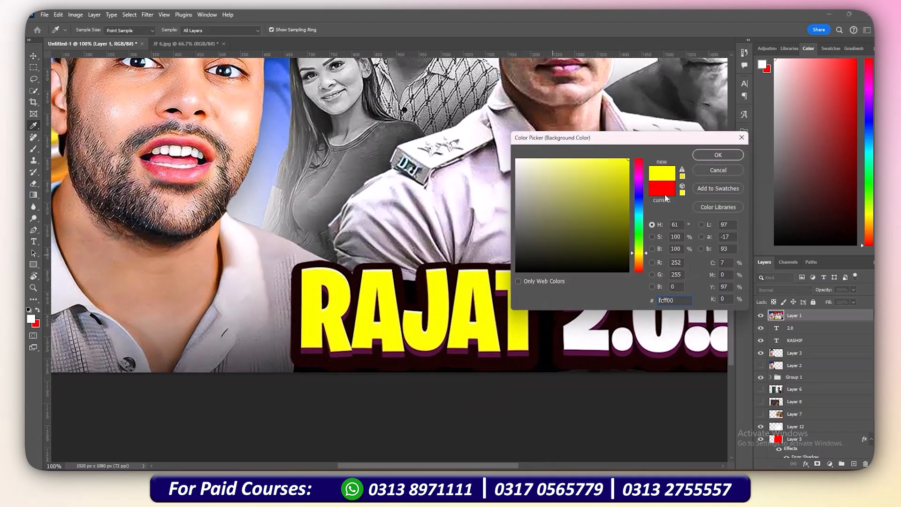
{"action": "key", "text": "Return"}
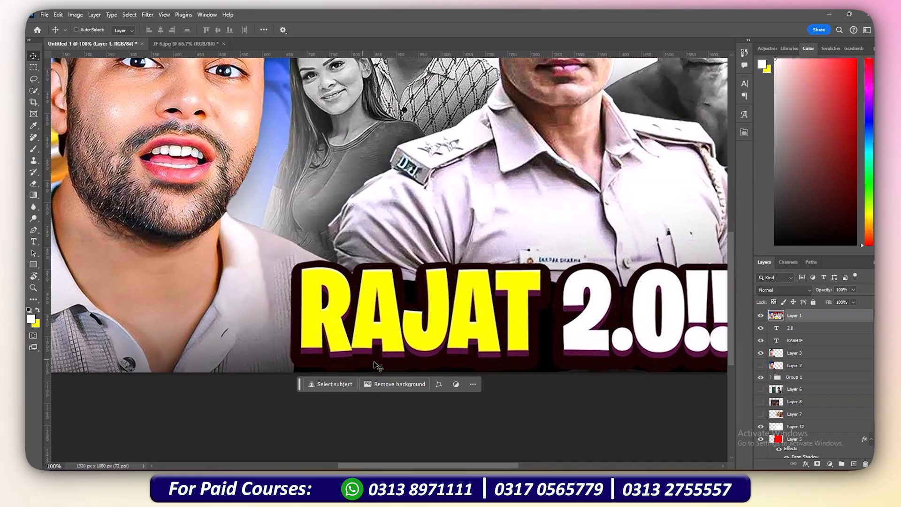
Sample the dark purple edge of the reference title, 570e43, as the foreground color.
{"action": "left_click", "coordinate": [32, 322]}
{"action": "left_click", "coordinate": [474, 356]}
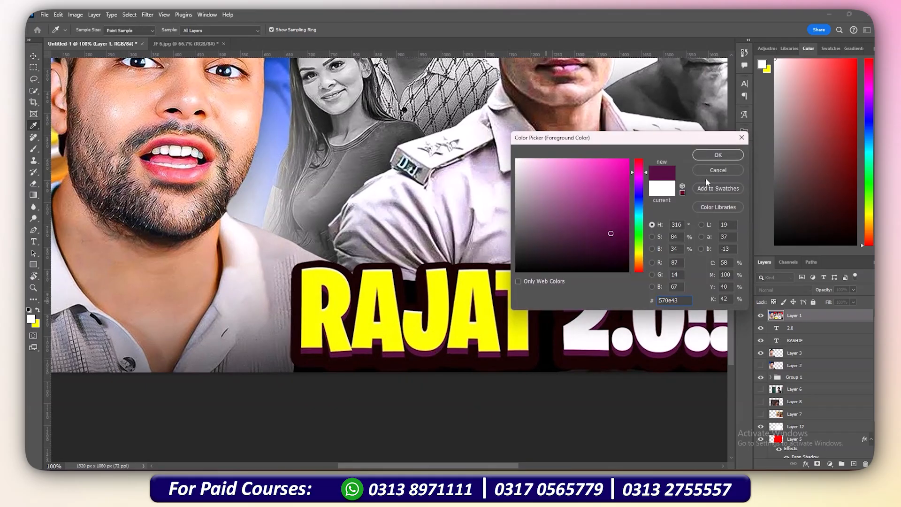
{"action": "left_click", "coordinate": [704, 157]}
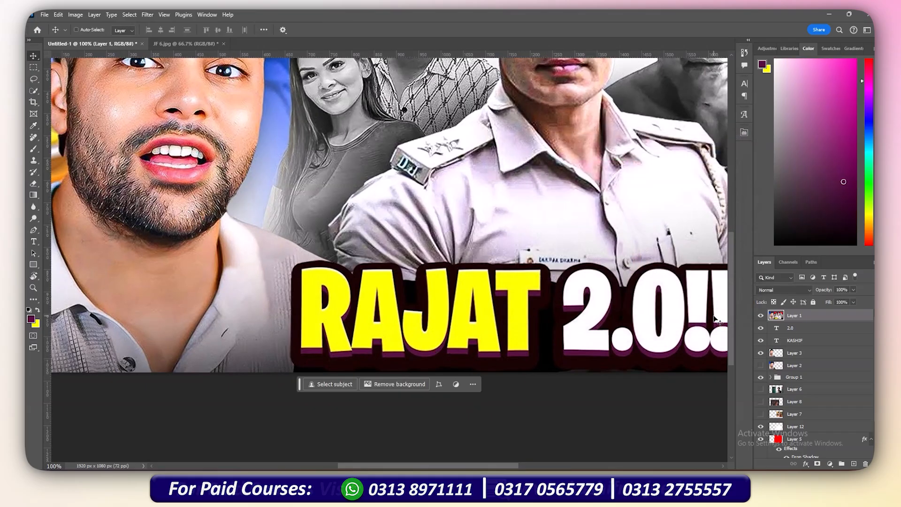
Hide the reference on Layer 1 and group the name and 2.0 text layers.
{"action": "left_click", "coordinate": [760, 315]}
{"action": "left_click", "coordinate": [793, 328]}
{"action": "left_click", "coordinate": [792, 341], "text": "shift"}
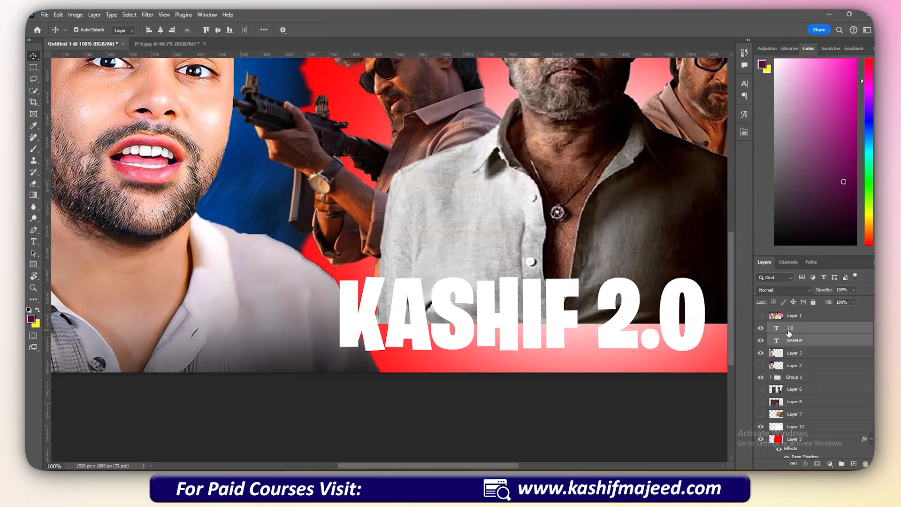
{"action": "key", "text": "ctrl+g"}
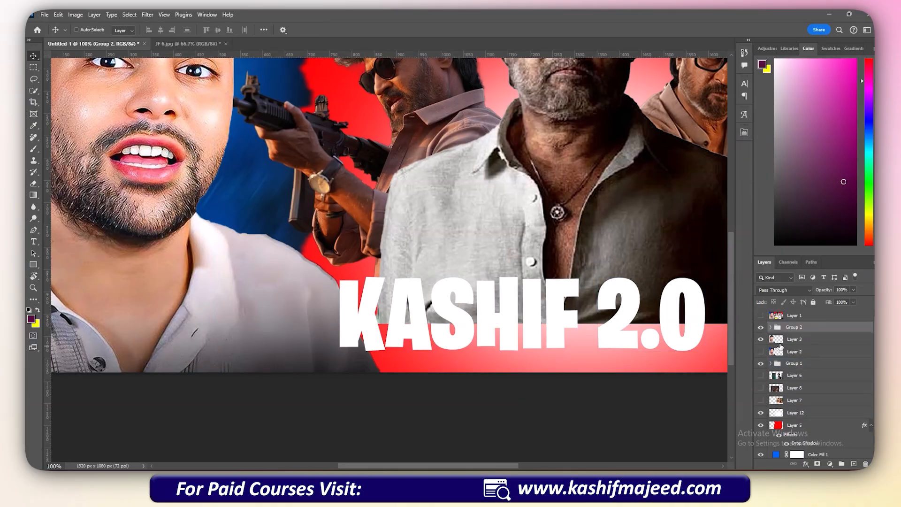
{"action": "left_click", "coordinate": [806, 464]}
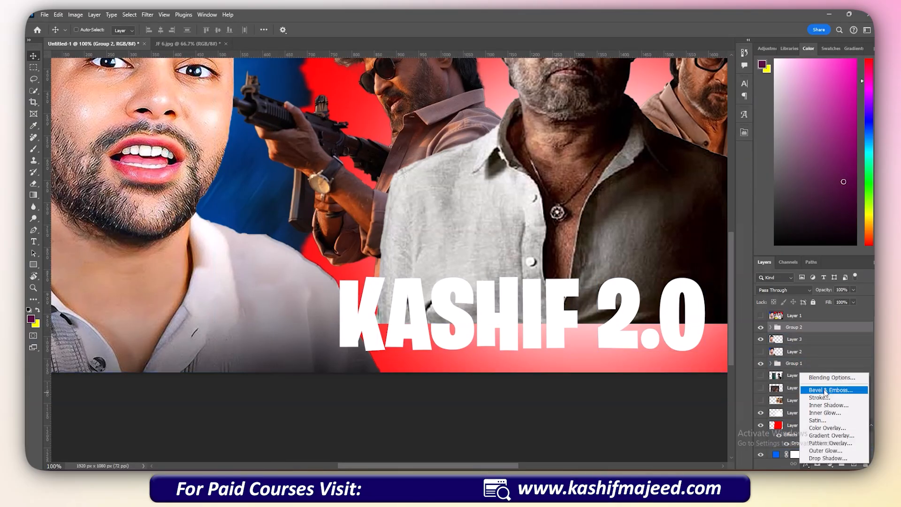
{"action": "left_click", "coordinate": [754, 441]}
Color the name text with the sampled yellow and the 2.0 text white.
{"action": "left_click", "coordinate": [770, 327]}
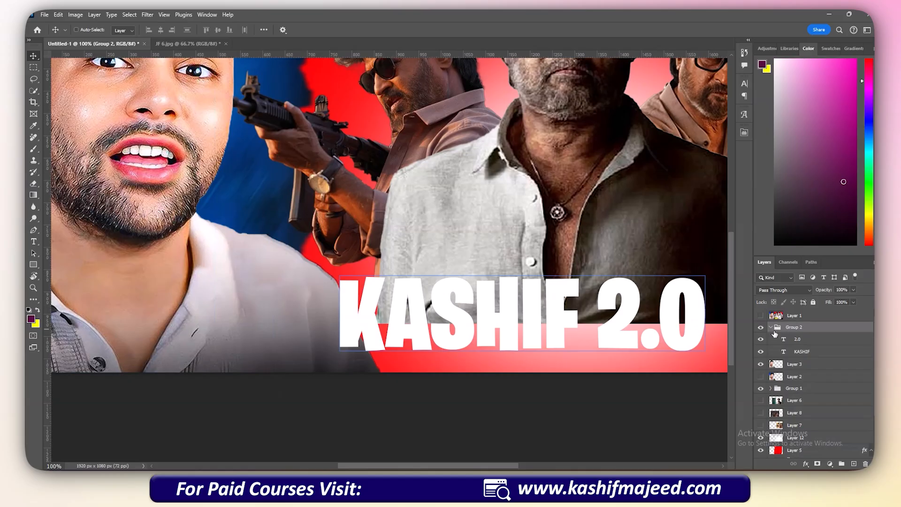
{"action": "left_click", "coordinate": [804, 342]}
{"action": "key", "text": "ctrl+BackSpace"}
{"action": "left_click", "coordinate": [801, 354]}
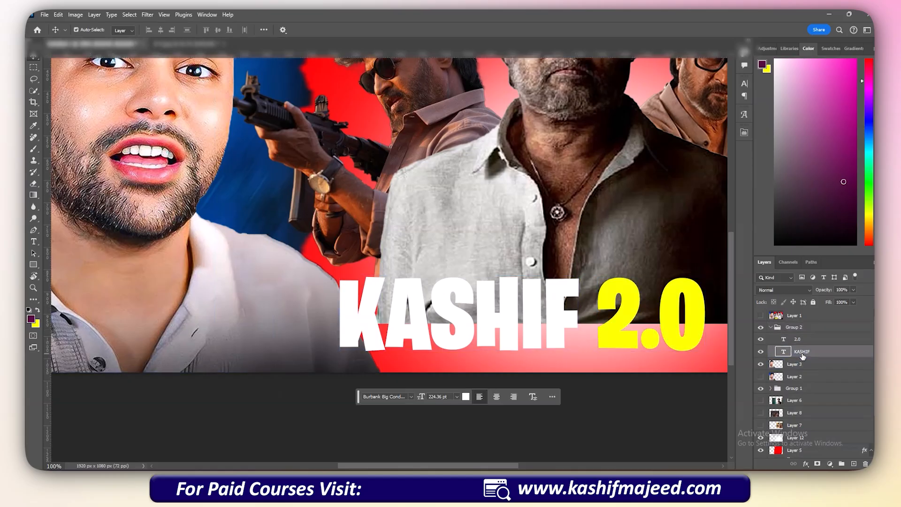
{"action": "key", "text": "ctrl+BackSpace"}
{"action": "left_click", "coordinate": [800, 341]}
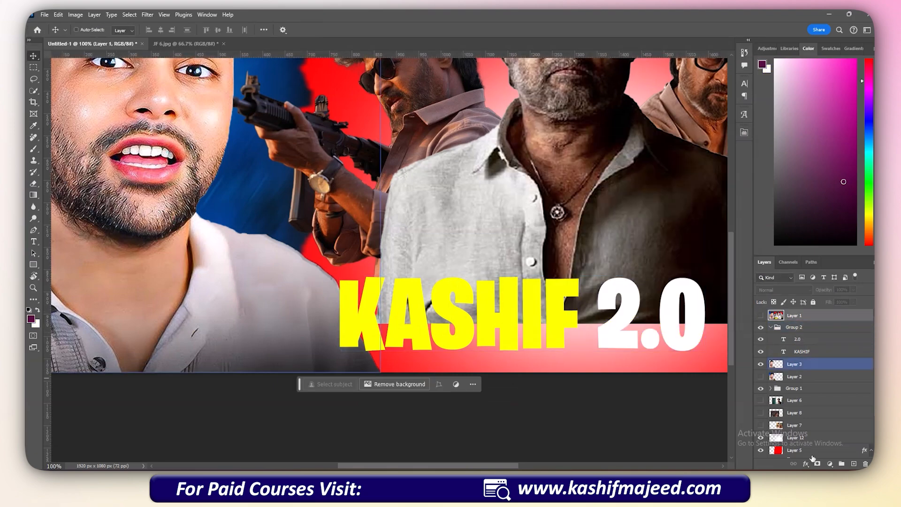
Apply a smooth Inner Bevel to Group 2 with 624% depth, 16 px soften, linear gloss contour, Normal highlight at 100% and 0% shadow opacity.
{"action": "left_click", "coordinate": [794, 327]}
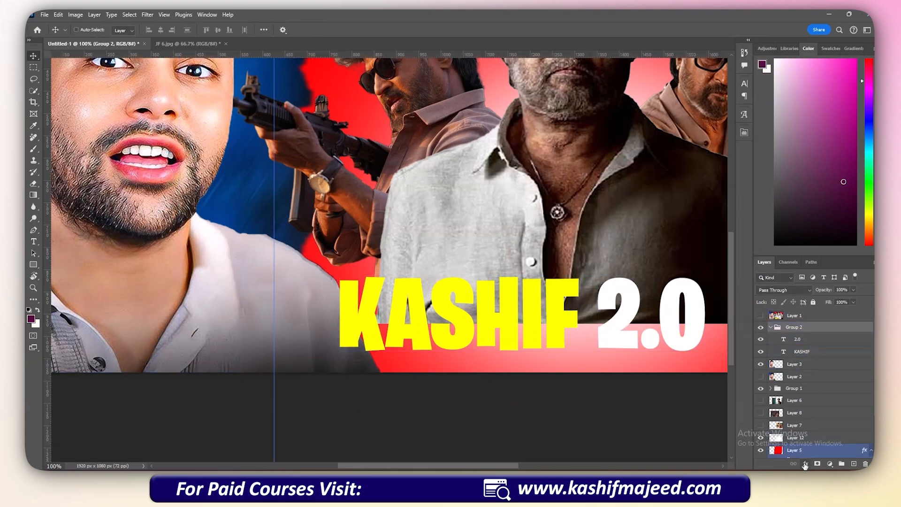
{"action": "left_click", "coordinate": [805, 463]}
{"action": "left_click", "coordinate": [821, 391]}
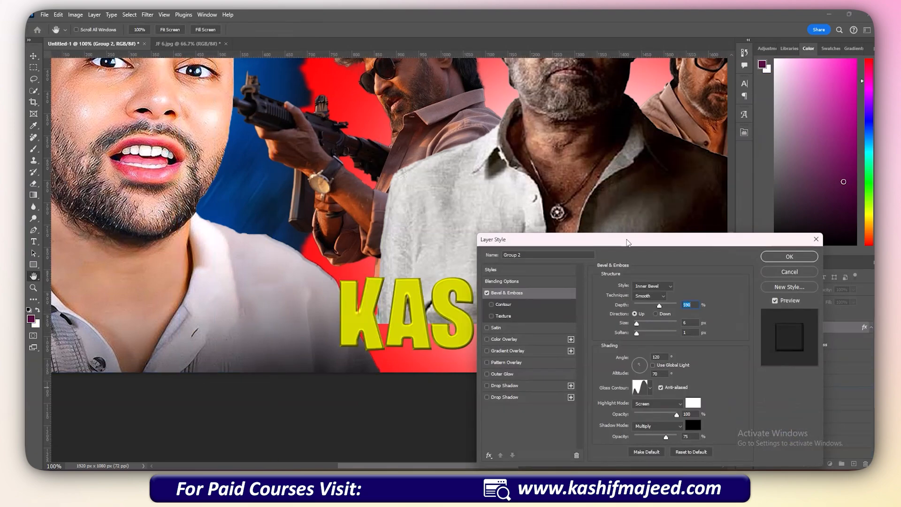
{"action": "left_click_drag", "start_coordinate": [642, 236], "coordinate": [685, 189]}
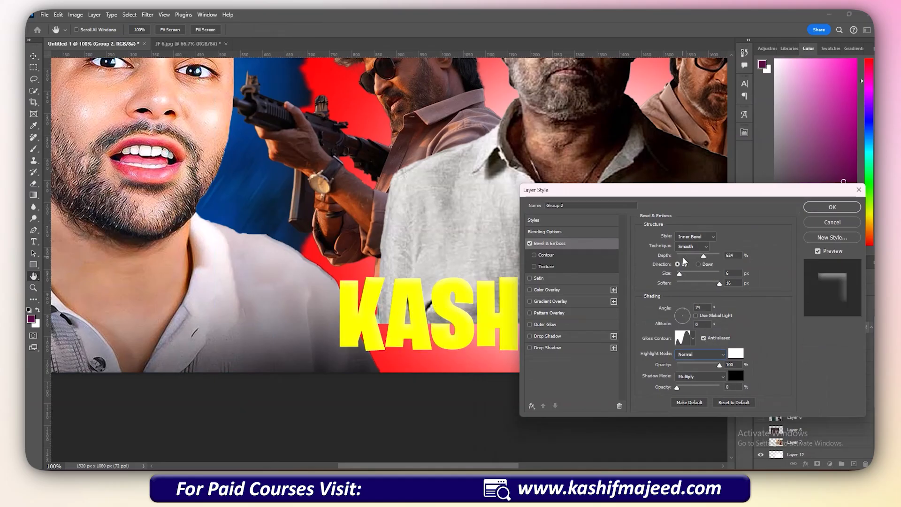
{"action": "left_click", "coordinate": [692, 237]}
{"action": "left_click", "coordinate": [692, 252]}
{"action": "left_click", "coordinate": [692, 339]}
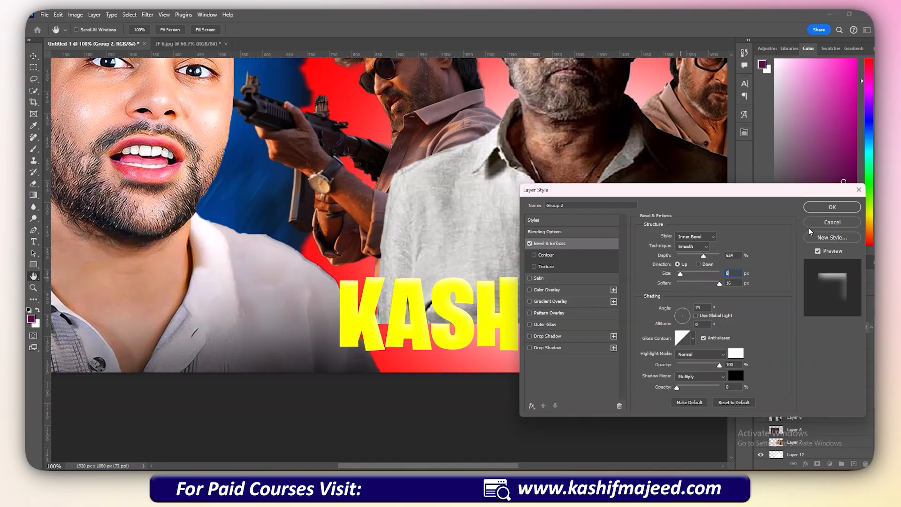
{"action": "left_click", "coordinate": [832, 207]}
Duplicate the beveled title group, Group 2.
{"action": "right_click", "coordinate": [535, 325]}
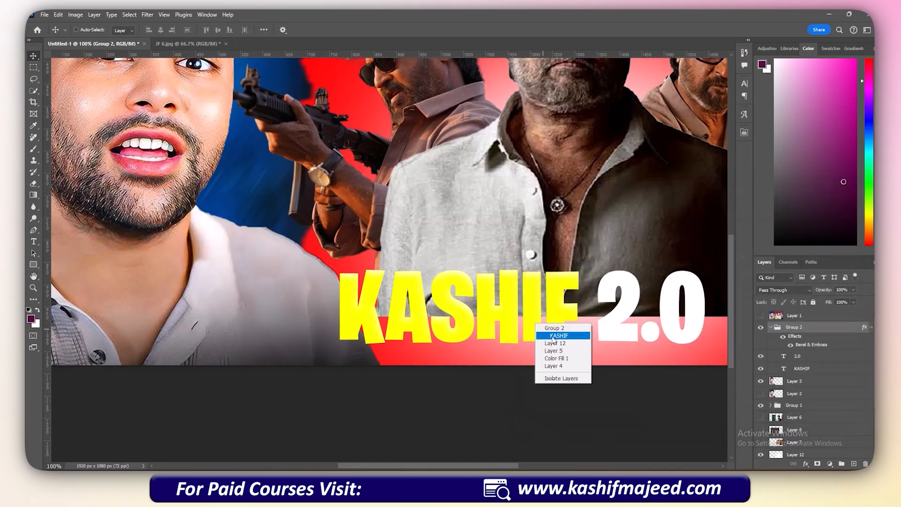
{"action": "left_click", "coordinate": [539, 335]}
{"action": "left_click", "coordinate": [787, 329]}
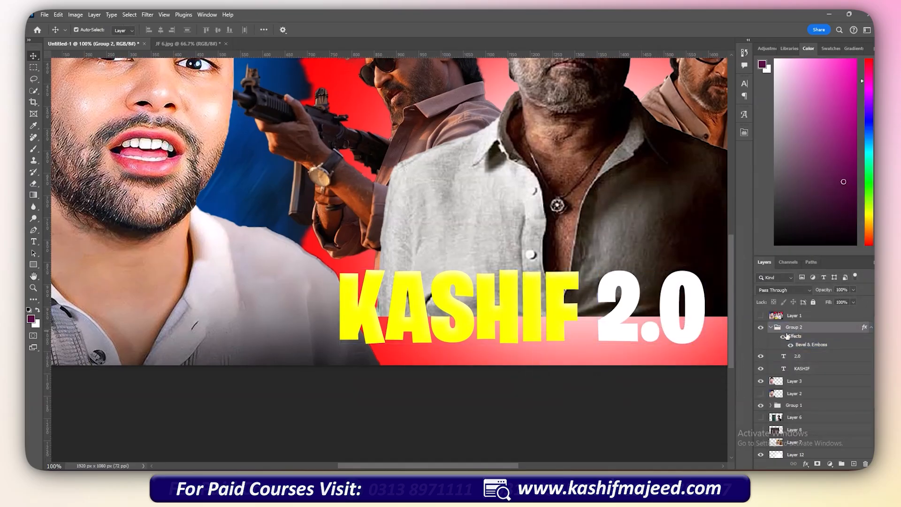
{"action": "key", "text": "ctrl+j"}
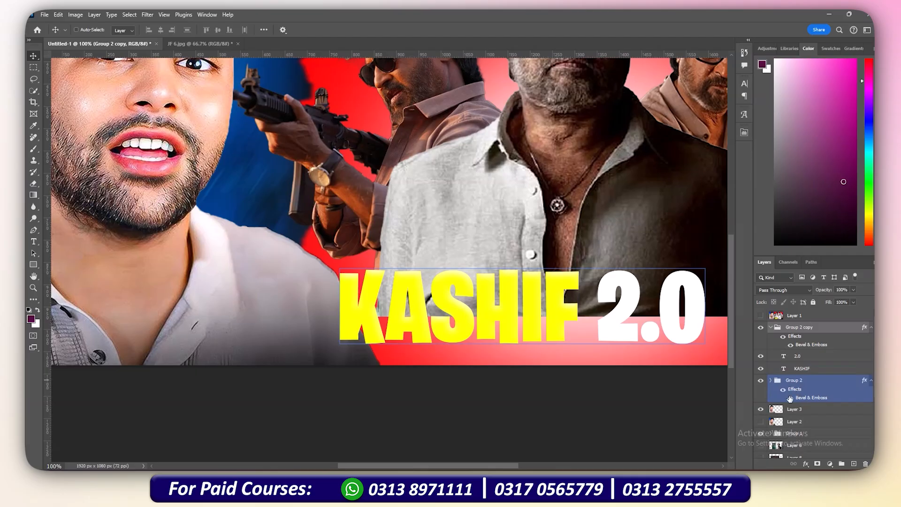
Expand the original Group 2 beneath its copy, nudge it down about 10 px and select its 2.0 text.
{"action": "left_click", "coordinate": [770, 380]}
{"action": "scroll", "coordinate": [797, 375], "scroll_direction": "down", "scroll_amount": 1}
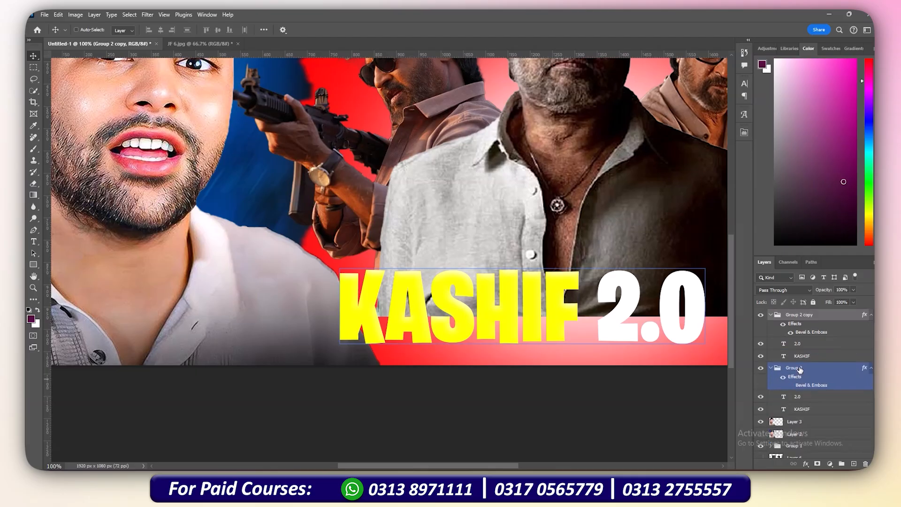
{"action": "key", "text": "shift+Down"}
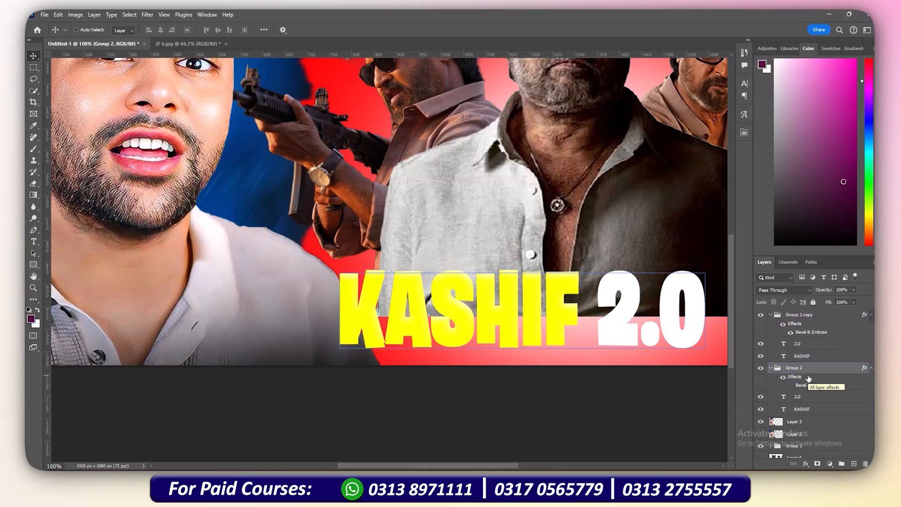
{"action": "left_click", "coordinate": [798, 382]}
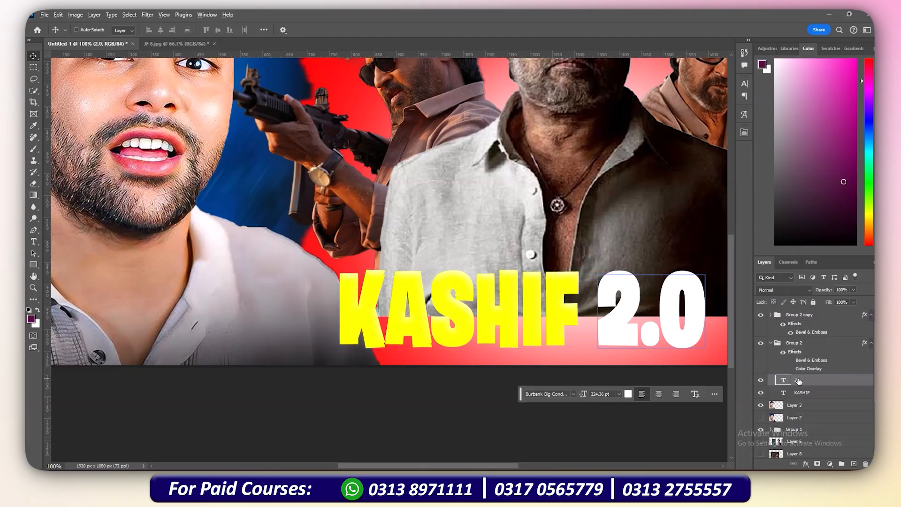
Fill the lower Group 2's 2.0 and name text with the dark purple foreground color, and compare the title with Layer 1's reference thumbnail.
{"action": "key", "text": "alt+BackSpace"}
{"action": "left_click", "coordinate": [798, 399]}
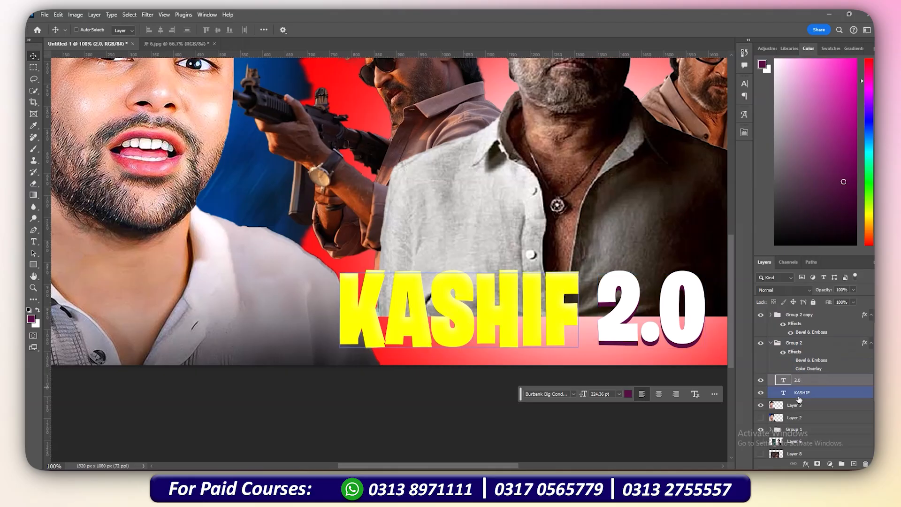
{"action": "key", "text": "alt+BackSpace"}
{"action": "scroll", "coordinate": [774, 413], "scroll_direction": "down", "scroll_amount": 4}
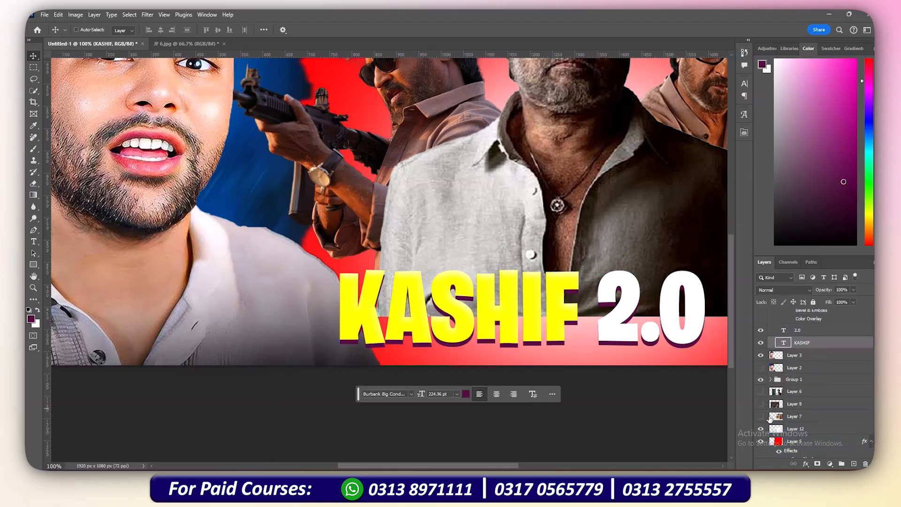
{"action": "left_click", "coordinate": [756, 409]}
{"action": "scroll", "coordinate": [774, 399], "scroll_direction": "up", "scroll_amount": 4}
{"action": "left_click", "coordinate": [760, 315]}
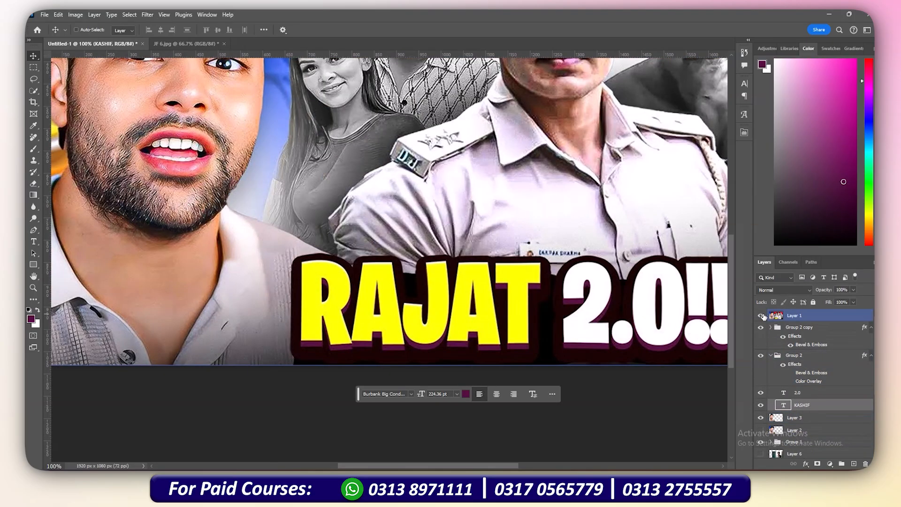
{"action": "left_click", "coordinate": [760, 315]}
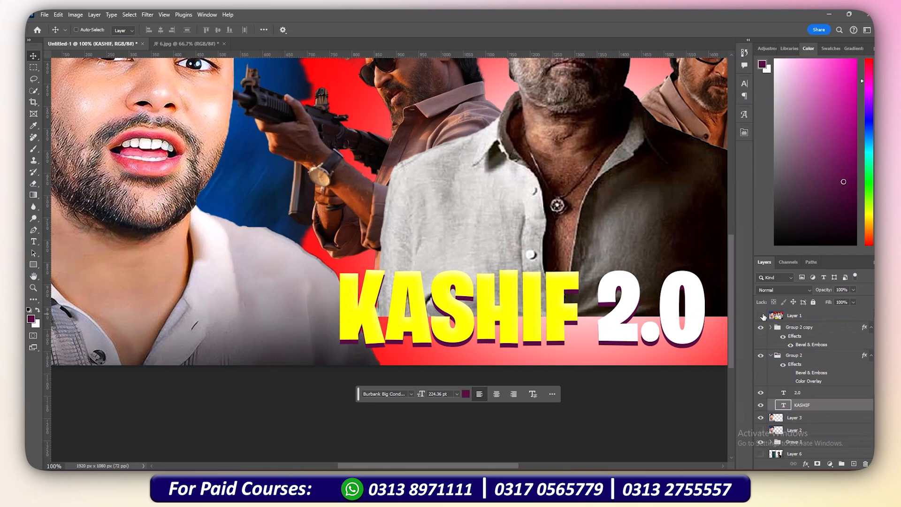
{"action": "left_click", "coordinate": [761, 316]}
{"action": "left_click", "coordinate": [761, 316]}
Combine Group 2 copy and Group 2 into one new group and duplicate that group.
{"action": "left_click", "coordinate": [775, 327]}
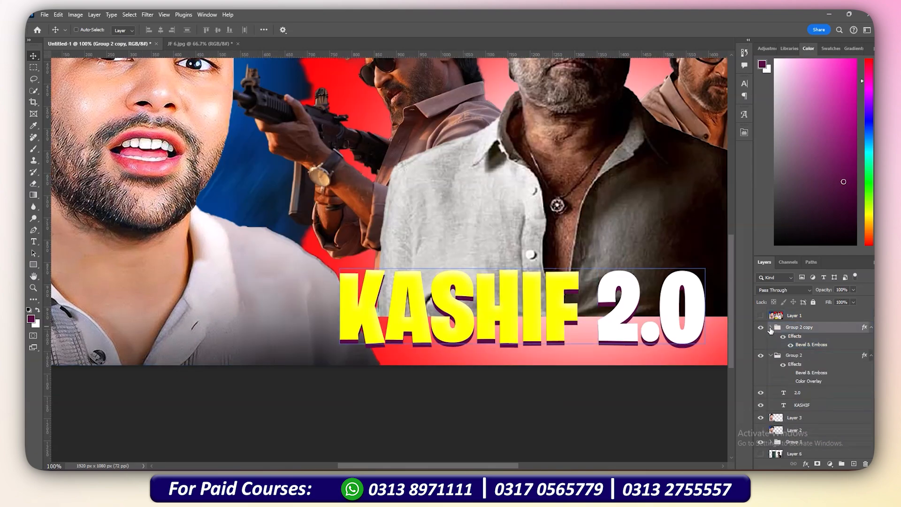
{"action": "left_click", "coordinate": [770, 328]}
{"action": "left_click", "coordinate": [779, 380]}
{"action": "left_click", "coordinate": [770, 380]}
{"action": "left_click", "coordinate": [805, 331], "text": "ctrl"}
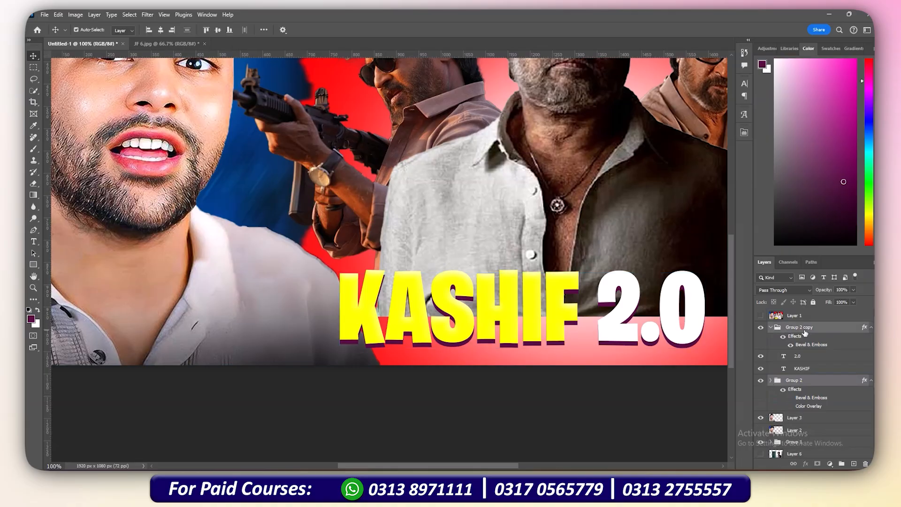
{"action": "key", "text": "ctrl+g"}
{"action": "key", "text": "ctrl+j"}
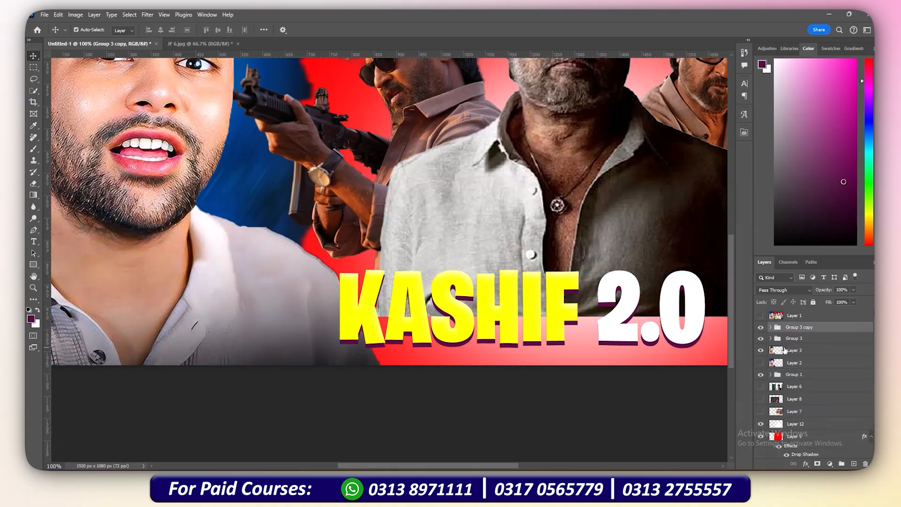
Hide the original Group 3 and convert Group 3 copy to a smart object.
{"action": "left_click", "coordinate": [760, 338]}
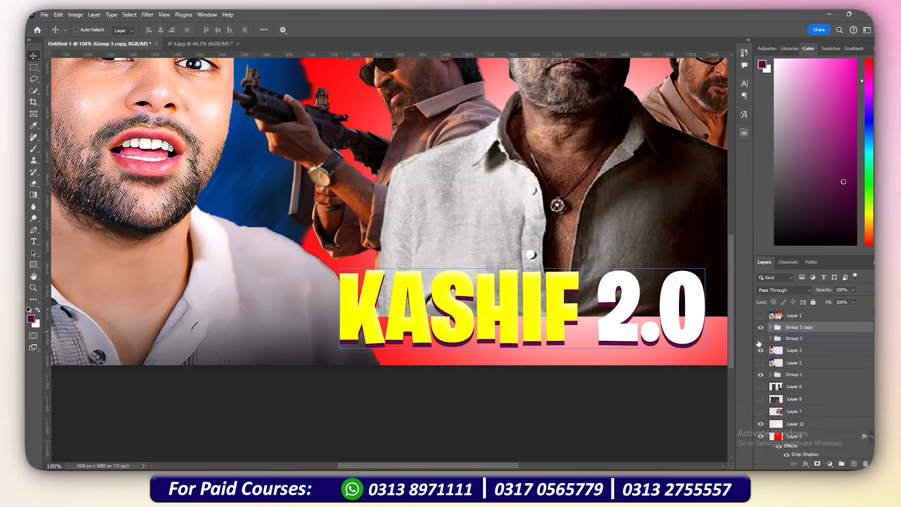
{"action": "right_click", "coordinate": [792, 330]}
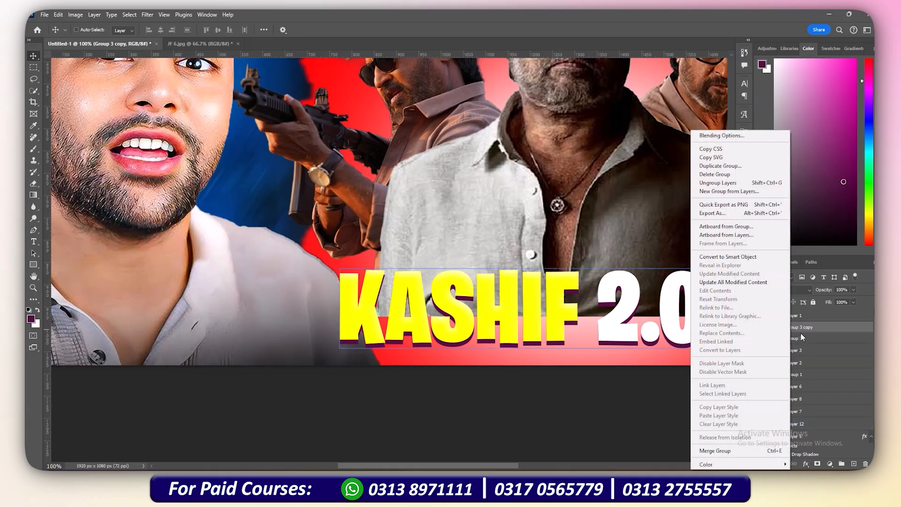
{"action": "left_click", "coordinate": [742, 262]}
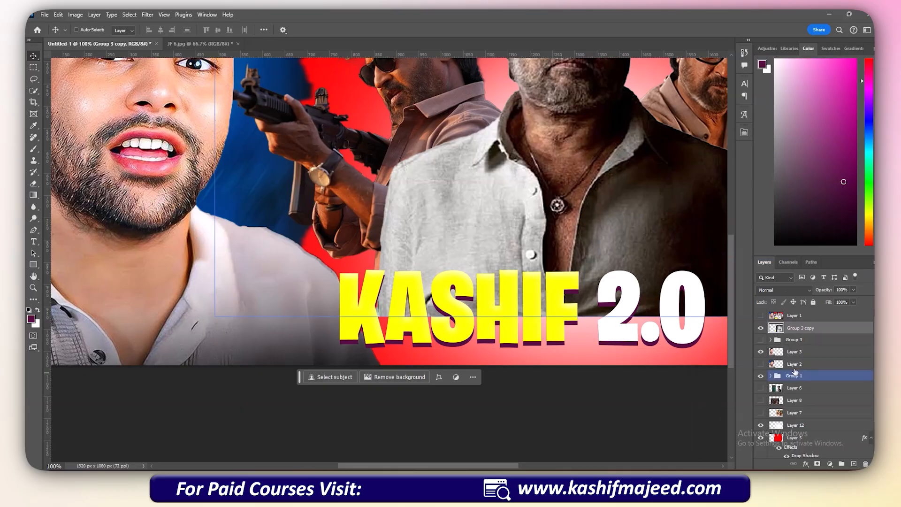
Add a 12 px outside Stroke to Group 3 copy in a darker shade of the purple sampled from the title's lower edge.
{"action": "left_click", "coordinate": [805, 464]}
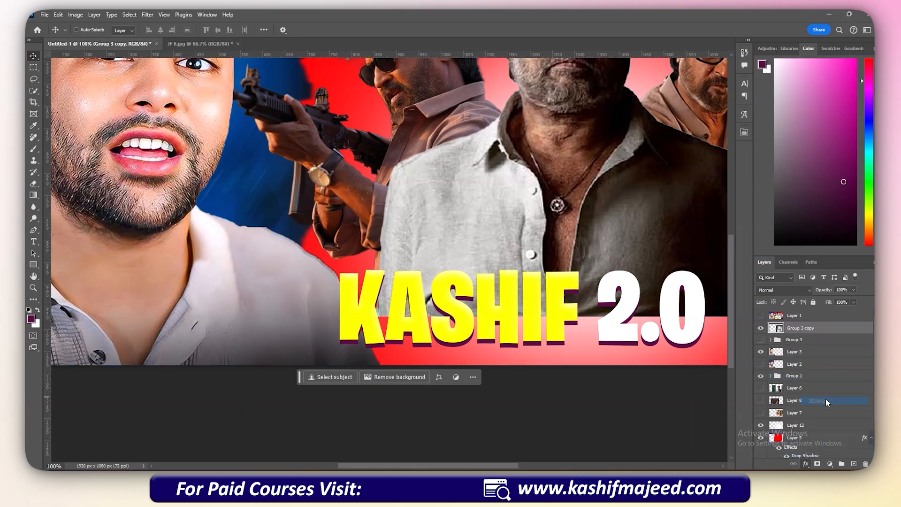
{"action": "left_click", "coordinate": [826, 400]}
{"action": "left_click_drag", "start_coordinate": [667, 237], "coordinate": [677, 238]}
{"action": "left_click", "coordinate": [682, 249]}
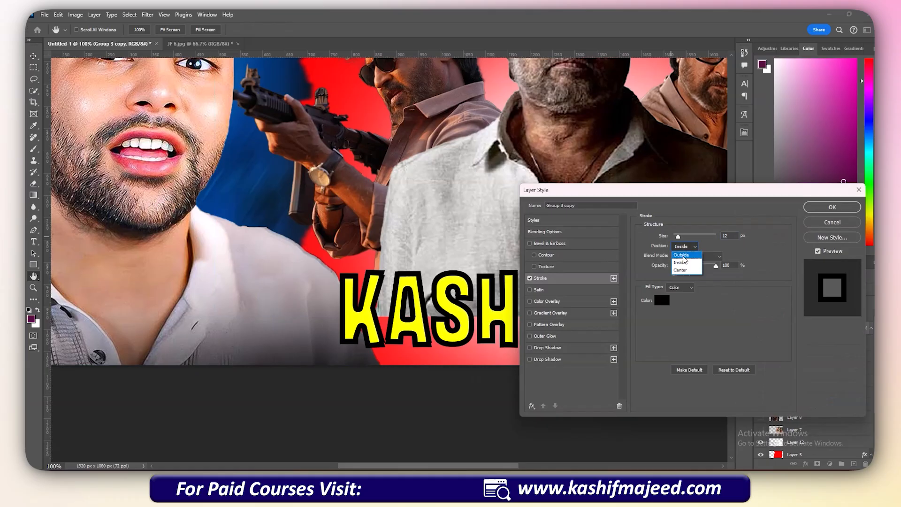
{"action": "left_click", "coordinate": [684, 256]}
{"action": "left_click", "coordinate": [662, 300]}
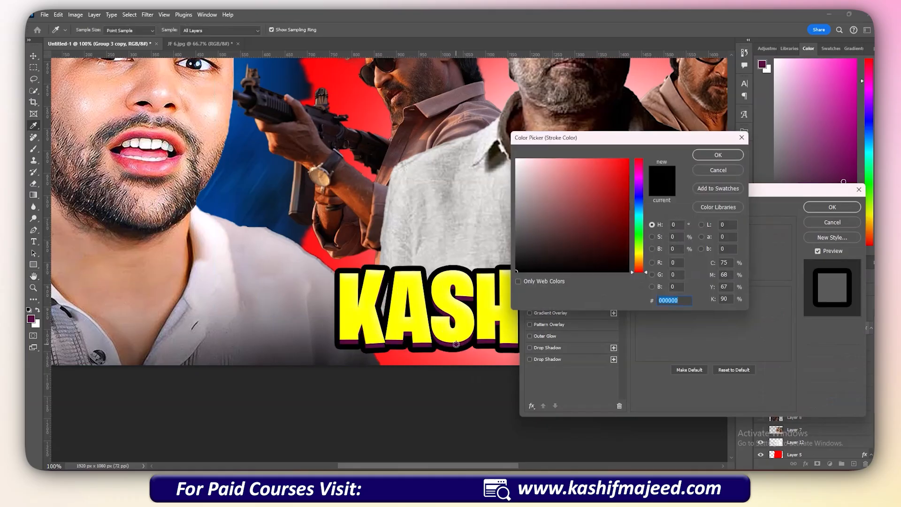
{"action": "left_click", "coordinate": [456, 344]}
{"action": "left_click", "coordinate": [611, 233]}
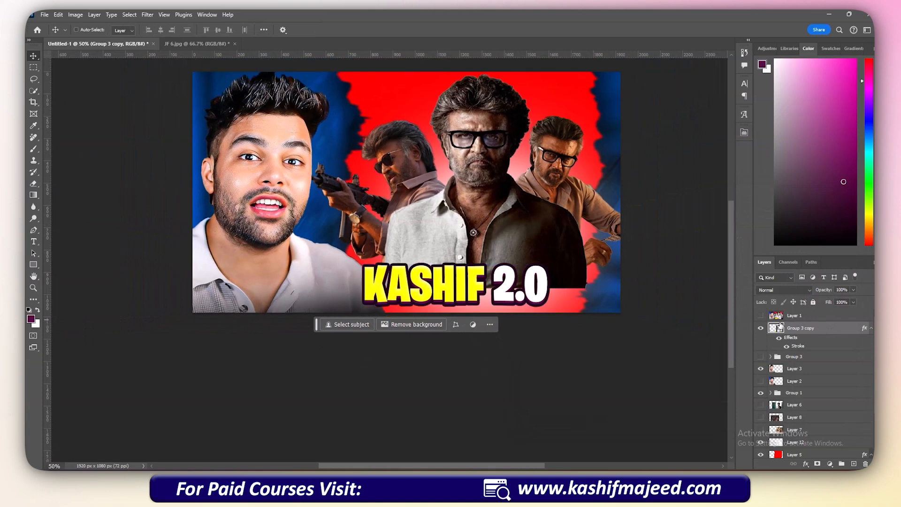
Create a new layer above Group 3 and outline a four-sided Polygonal Lasso selection around the title, extending below the canvas.
{"action": "left_click_drag", "start_coordinate": [793, 357], "coordinate": [840, 462]}
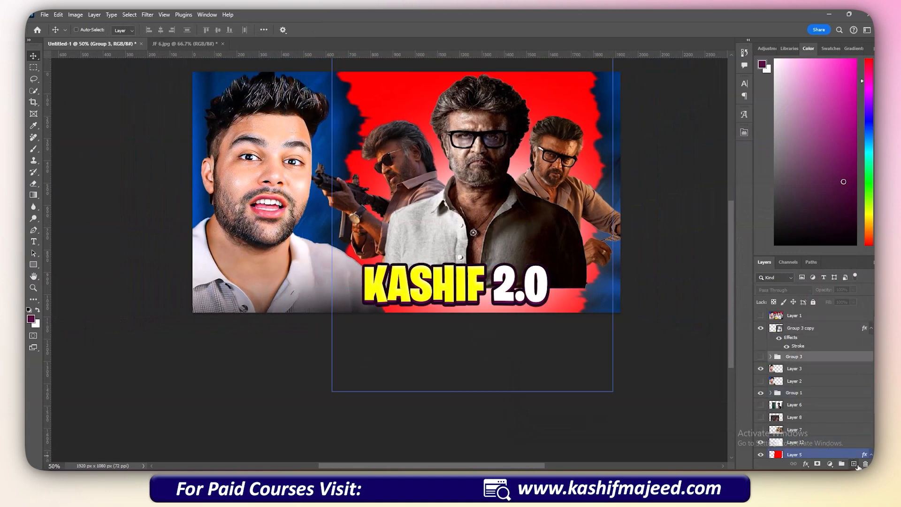
{"action": "left_click", "coordinate": [853, 463]}
{"action": "left_click", "coordinate": [34, 80]}
{"action": "left_click", "coordinate": [34, 79]}
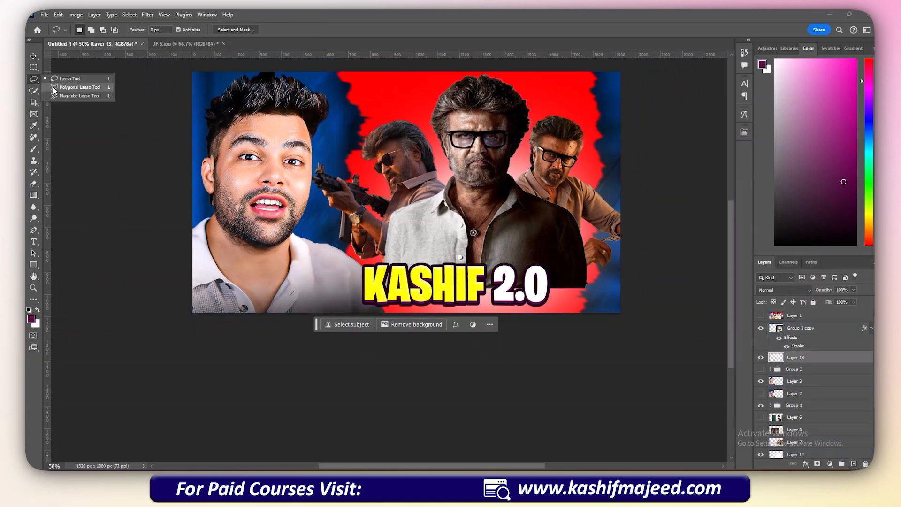
{"action": "left_click", "coordinate": [70, 88]}
{"action": "left_click", "coordinate": [368, 267]}
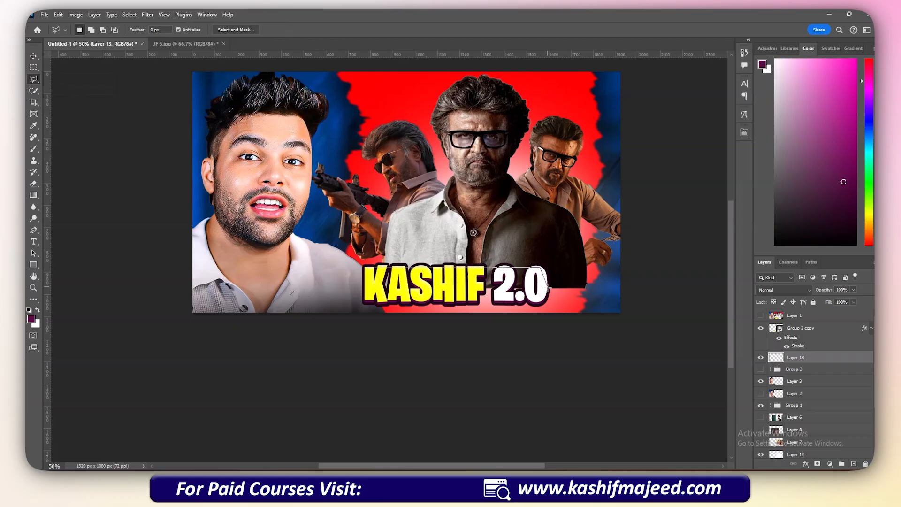
{"action": "left_click", "coordinate": [541, 322]}
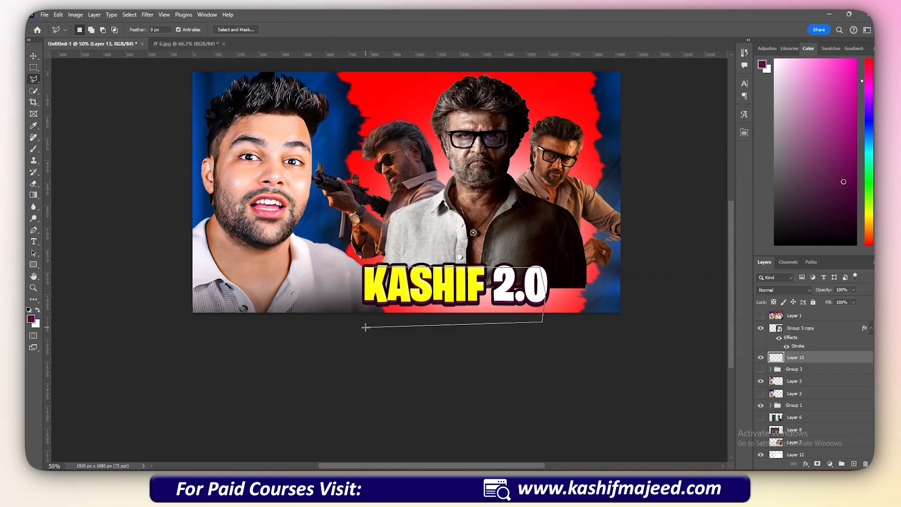
{"action": "left_click", "coordinate": [366, 267]}
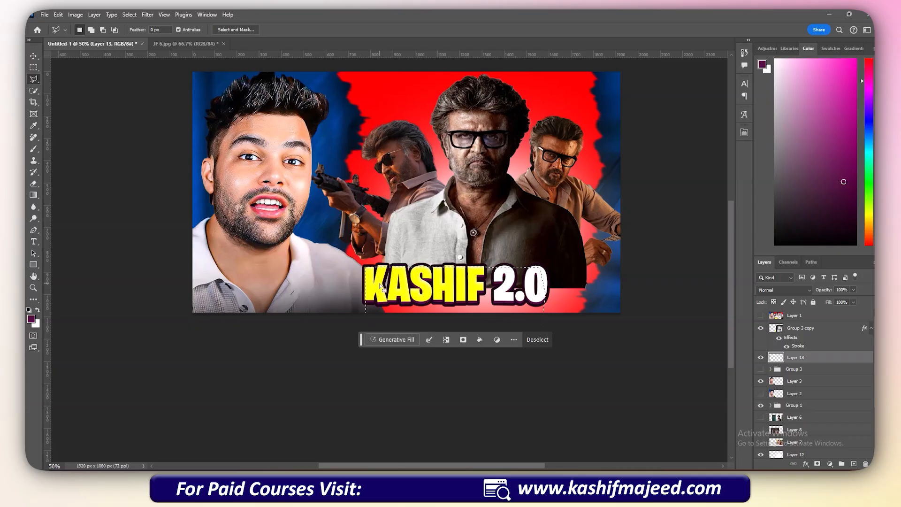
Paint the selected area behind the title with the purple foreground color using a large brush, and deselect.
{"action": "key", "text": "b"}
{"action": "mouse_move", "coordinate": [375, 272]}
{"action": "left_mouse_down"}
{"action": "mouse_move", "coordinate": [417, 279]}
{"action": "mouse_move", "coordinate": [331, 286]}
{"action": "left_mouse_up"}
{"action": "left_click_drag", "start_coordinate": [376, 273], "coordinate": [665, 276]}
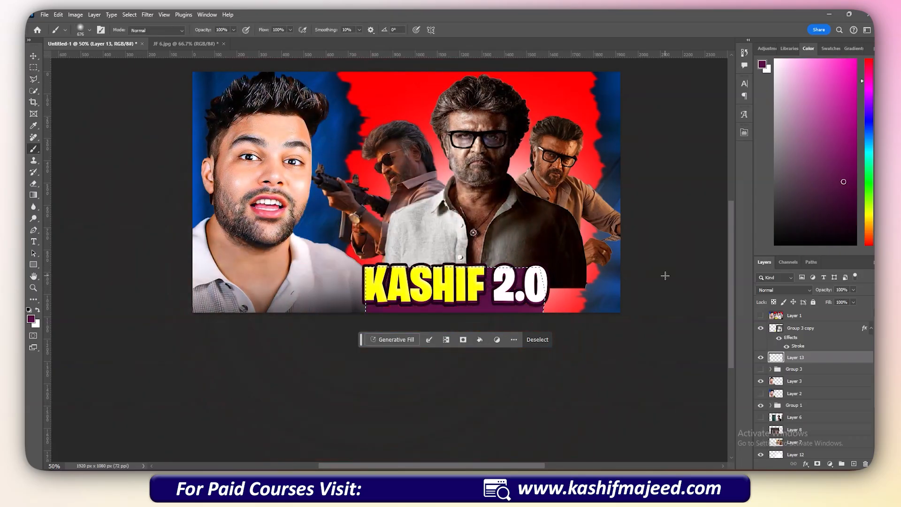
{"action": "key", "text": "m"}
{"action": "key", "text": "ctrl+d"}
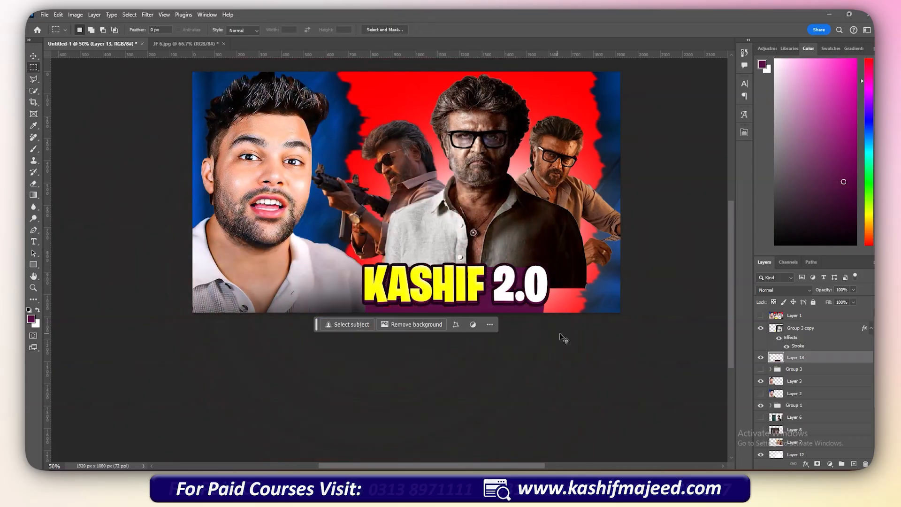
Sample the title stroke's dark purple as the foreground color and recolor the Layer 13 block with it.
{"action": "key", "text": "ctrl+plus"}
{"action": "key", "text": "ctrl+plus"}
{"action": "left_click", "coordinate": [31, 319]}
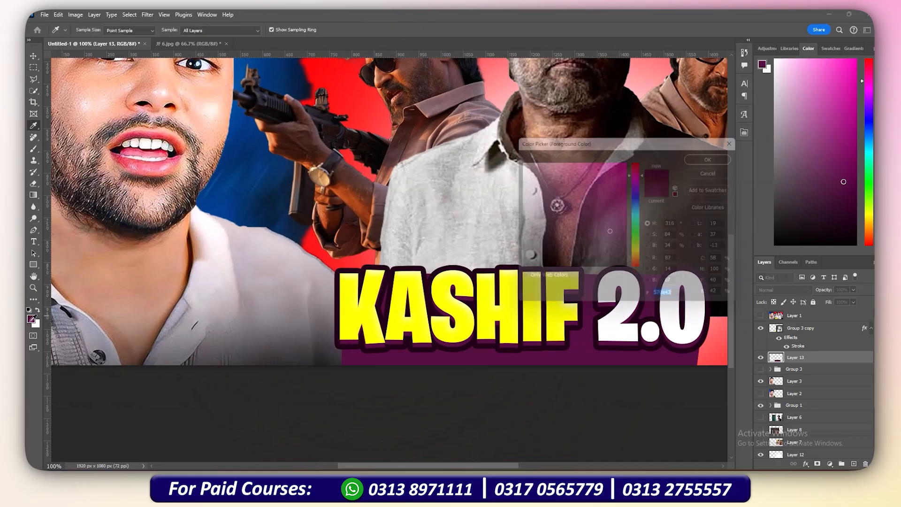
{"action": "left_click", "coordinate": [418, 264]}
{"action": "left_click", "coordinate": [711, 154]}
{"action": "key", "text": "ctrl+minus"}
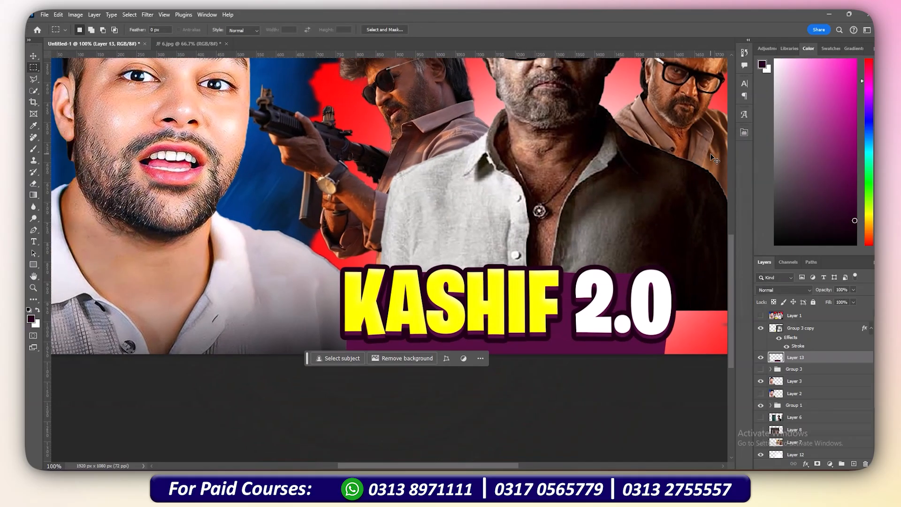
Extend the Layer 13 block's left edge slightly to line up with the title outline.
{"action": "key", "text": "ctrl+minus"}
{"action": "key", "text": "ctrl+minus"}
{"action": "key", "text": "ctrl+plus"}
{"action": "key", "text": "ctrl+t"}
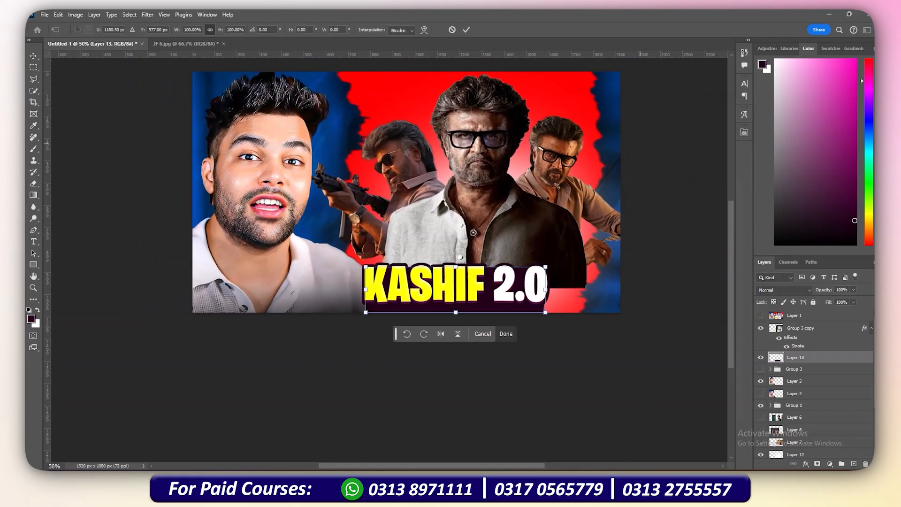
{"action": "left_click_drag", "start_coordinate": [367, 288], "coordinate": [365, 289]}
{"action": "key", "text": "Return"}
{"action": "key", "text": "ctrl+minus"}
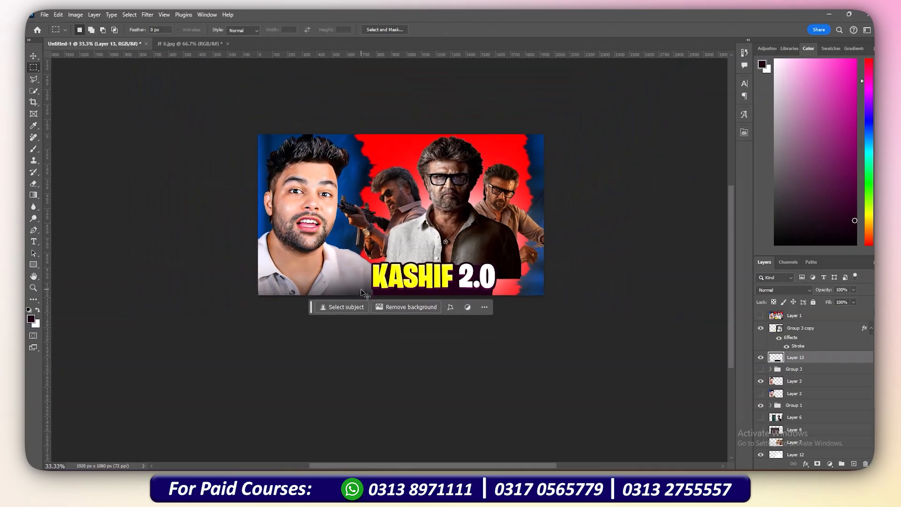
{"action": "key", "text": "ctrl+plus"}
{"action": "key", "text": "ctrl+plus"}
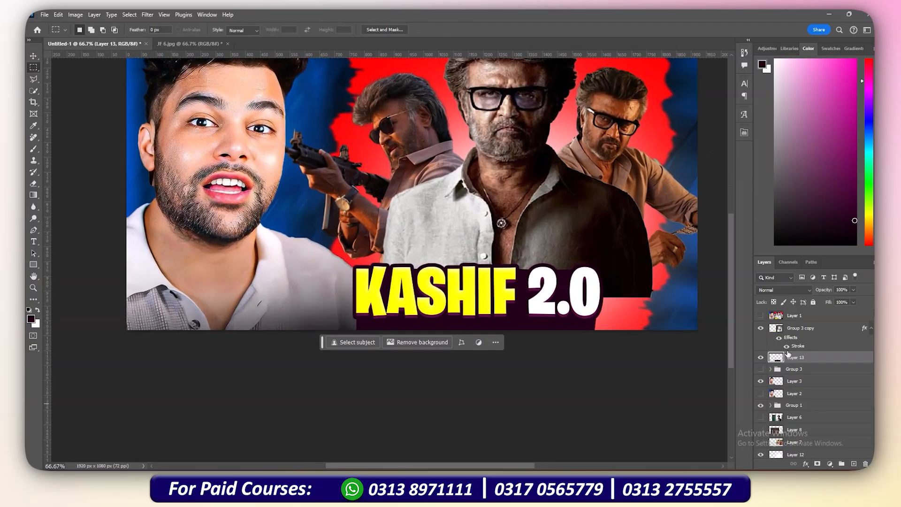
Compare the title with Layer 1's reference thumbnail, and examine the editable layers inside the Group 3 copy smart object before closing it.
{"action": "left_click", "coordinate": [761, 315]}
{"action": "left_click", "coordinate": [761, 315]}
{"action": "left_click", "coordinate": [760, 315]}
{"action": "left_click", "coordinate": [760, 316]}
{"action": "key", "text": "t"}
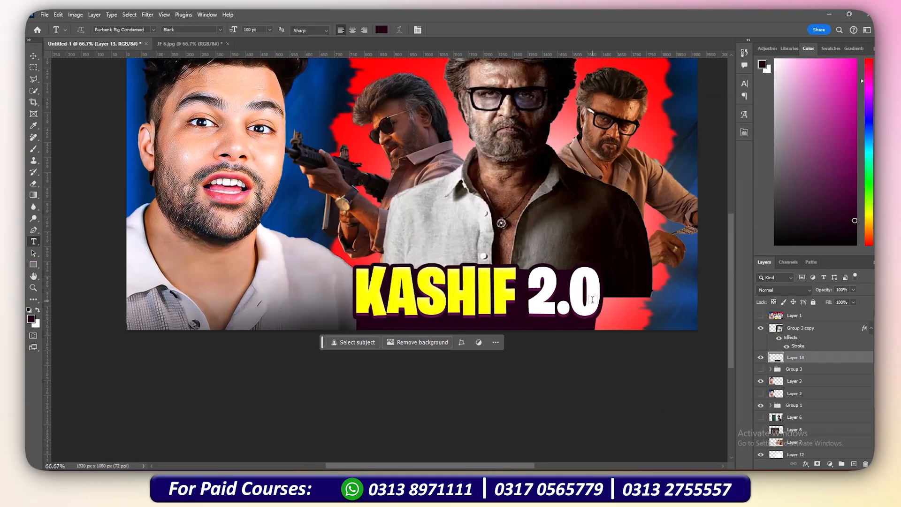
{"action": "key", "text": "v"}
{"action": "left_click", "coordinate": [783, 344]}
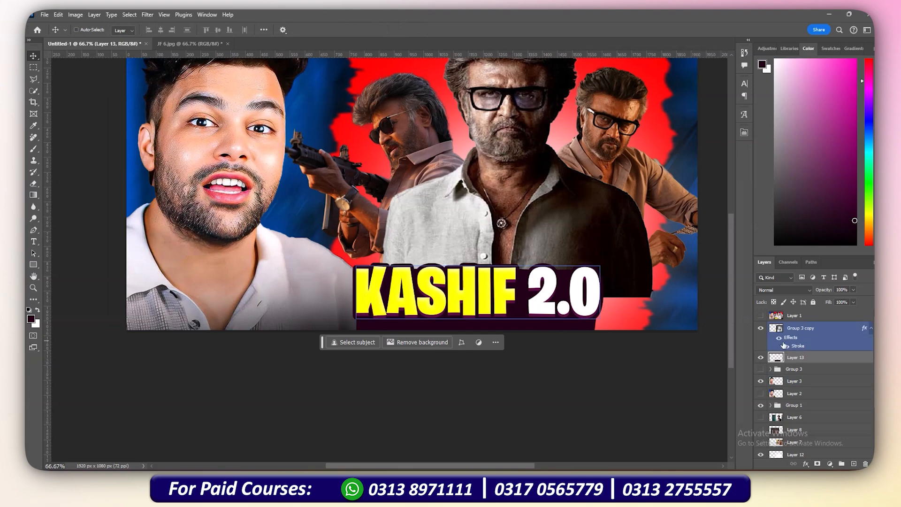
{"action": "double_click", "coordinate": [779, 333]}
{"action": "key", "text": "r"}
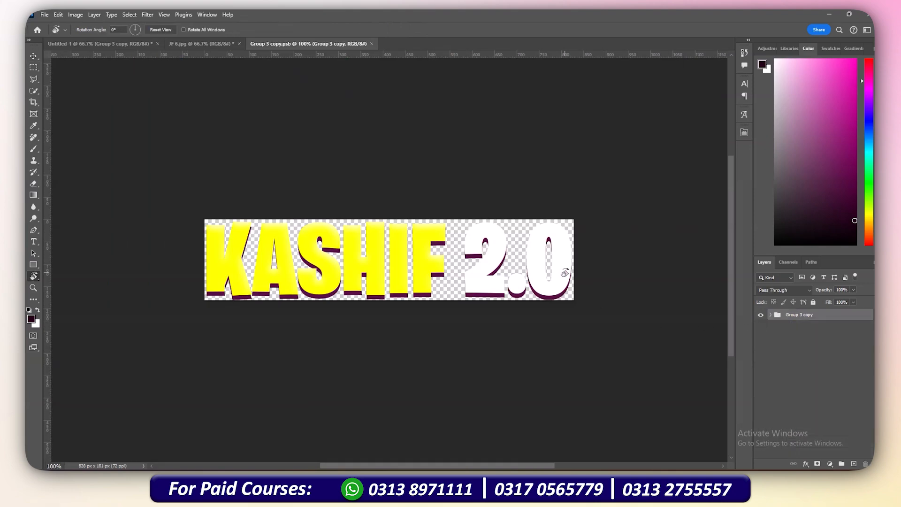
{"action": "left_click", "coordinate": [769, 315]}
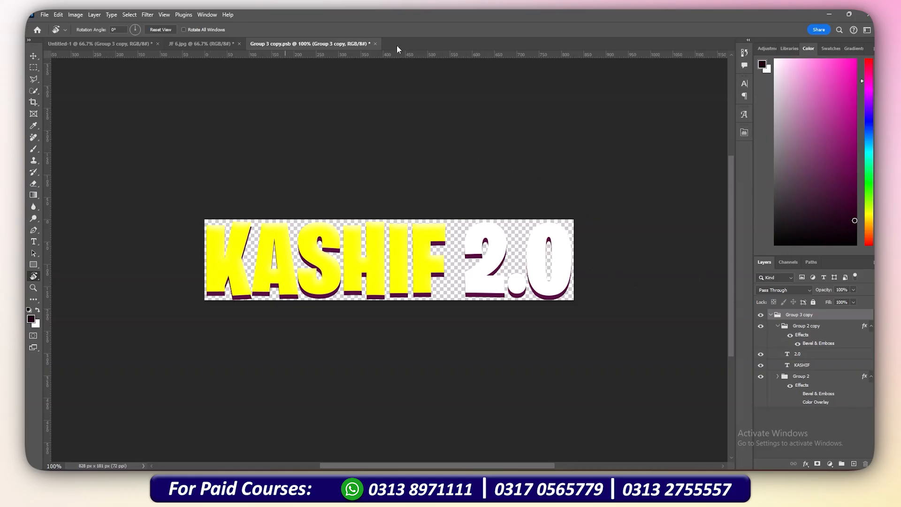
{"action": "left_click", "coordinate": [375, 44]}
Group the Group 3 copy title together with the Layer 13 backing block.
{"action": "key", "text": "ctrl+minus"}
{"action": "key", "text": "ctrl+minus"}
{"action": "key", "text": "v"}
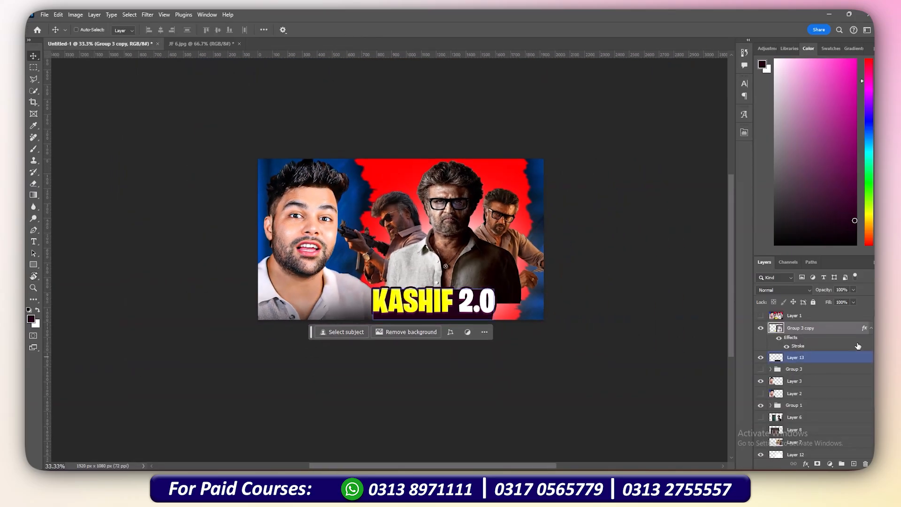
{"action": "left_click_drag", "start_coordinate": [563, 347], "coordinate": [515, 344]}
{"action": "key", "text": "ctrl+z"}
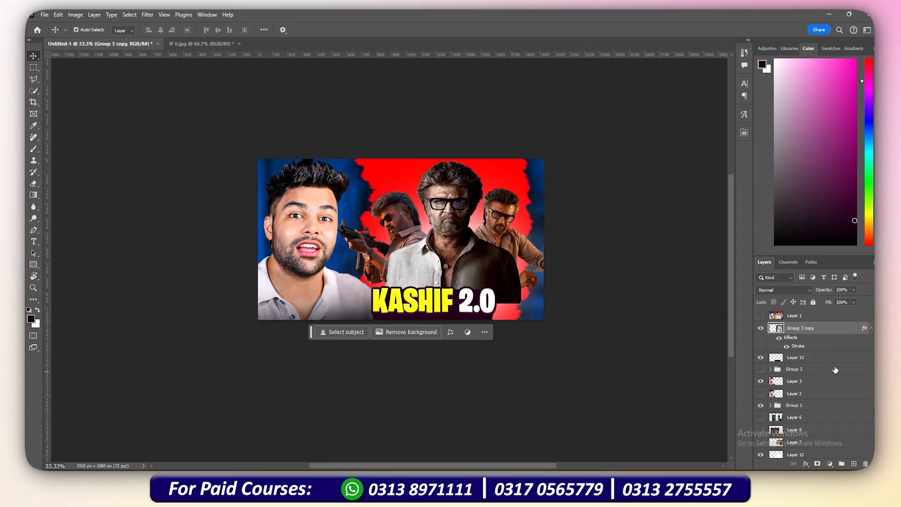
{"action": "left_click", "coordinate": [808, 359], "text": "shift"}
{"action": "key", "text": "ctrl+g"}
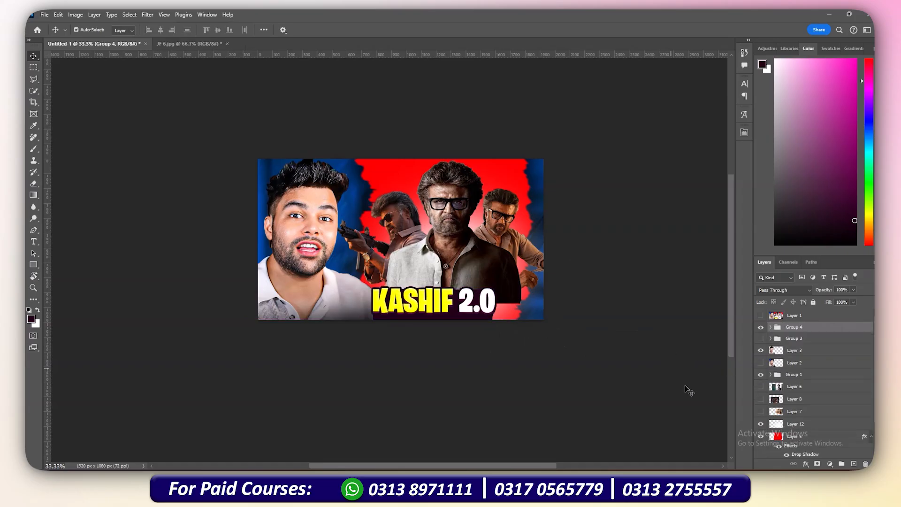
Scale up the grouped title and backing block to span more of the thumbnail's lower edge.
{"action": "key", "text": "ctrl+t"}
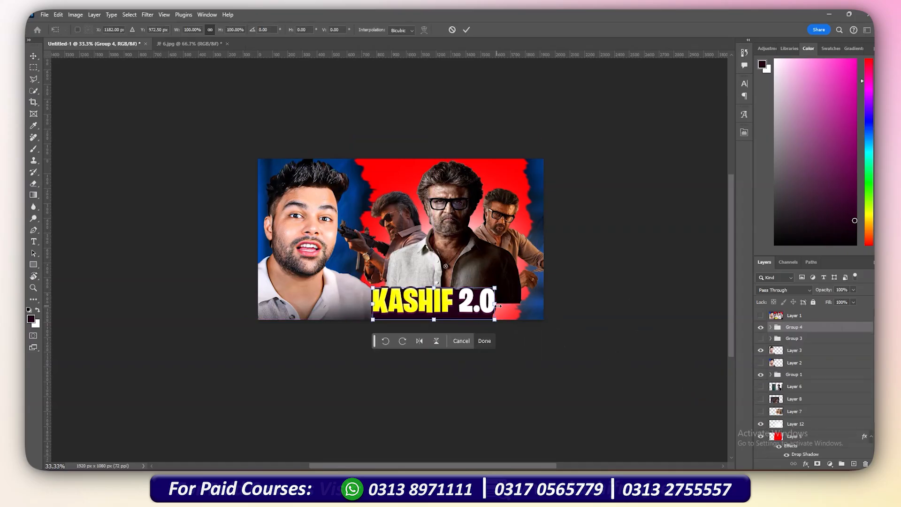
{"action": "left_click_drag", "start_coordinate": [495, 304], "coordinate": [532, 300]}
{"action": "key", "text": "Return"}
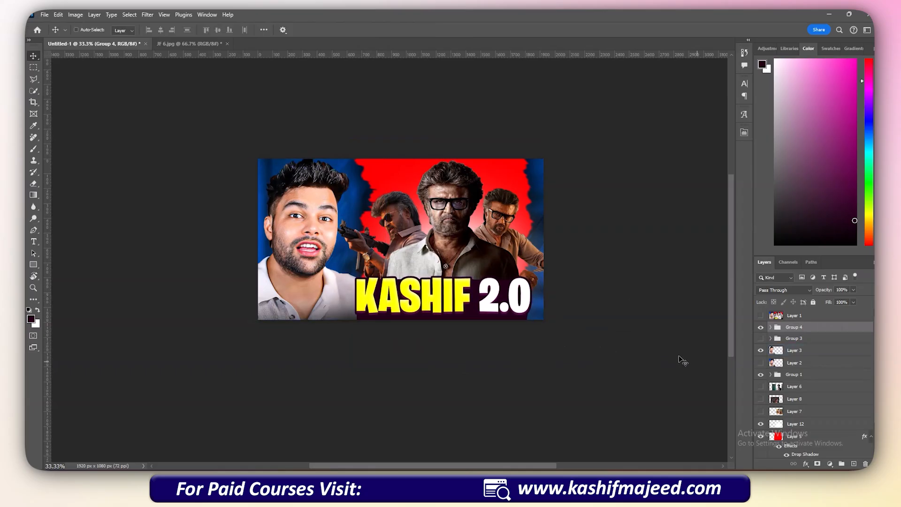
Try to shift the presenter's portrait on Layer 3 slightly down and to the right.
{"action": "right_click", "coordinate": [310, 244]}
{"action": "left_click", "coordinate": [319, 248]}
{"action": "mouse_move", "coordinate": [318, 248]}
{"action": "left_mouse_down"}
{"action": "mouse_move", "coordinate": [298, 276]}
{"action": "mouse_move", "coordinate": [325, 261]}
{"action": "left_mouse_up"}
{"action": "key", "text": "ctrl+z"}
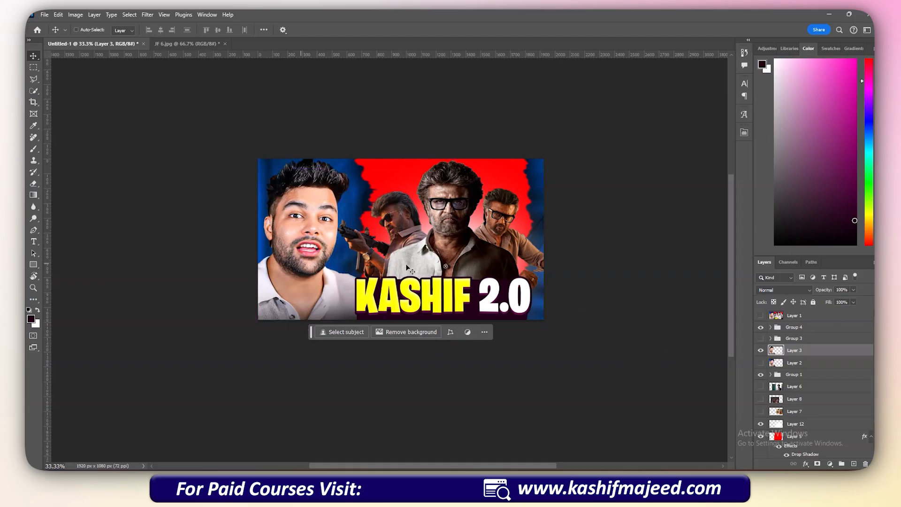
After checking Layer 1's reference thumbnail, add a layer above Group 1 and brush soft black shading along the thumbnail's lower edge.
{"action": "left_click", "coordinate": [761, 315]}
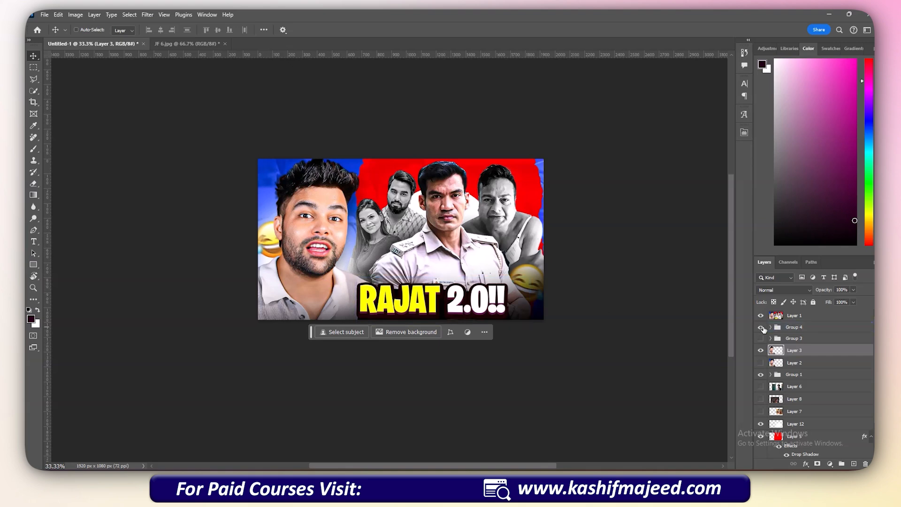
{"action": "left_click", "coordinate": [761, 316]}
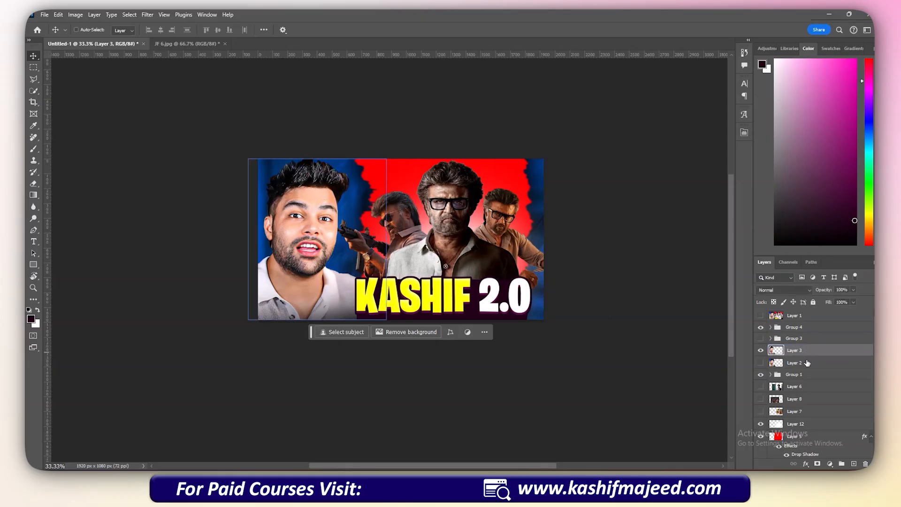
{"action": "left_click", "coordinate": [816, 388]}
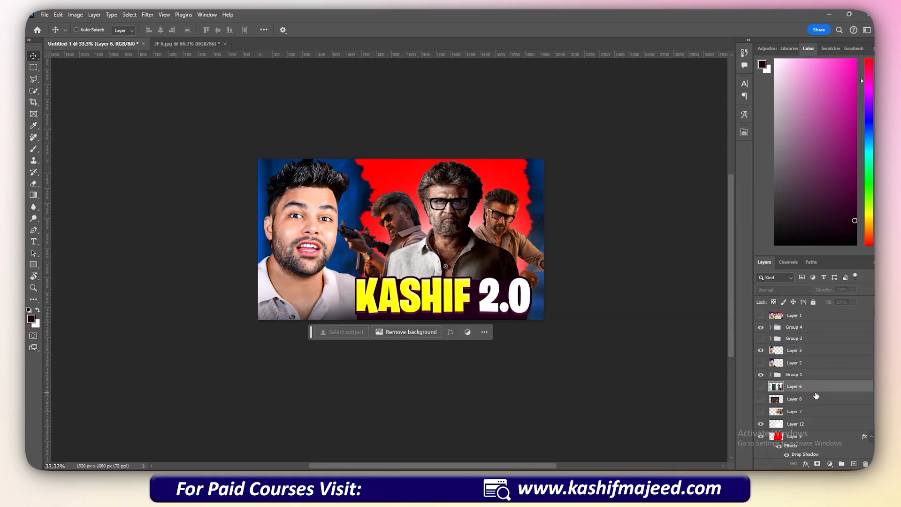
{"action": "left_click", "coordinate": [798, 374]}
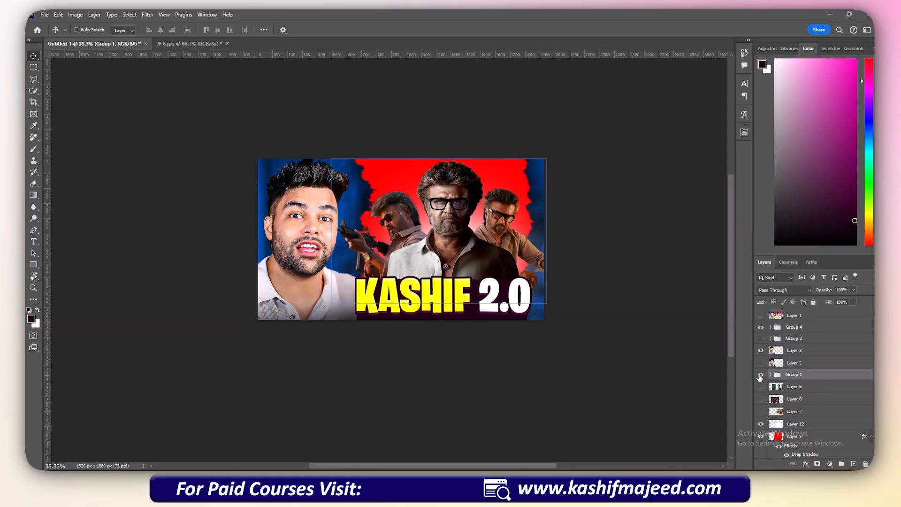
{"action": "left_click", "coordinate": [853, 464]}
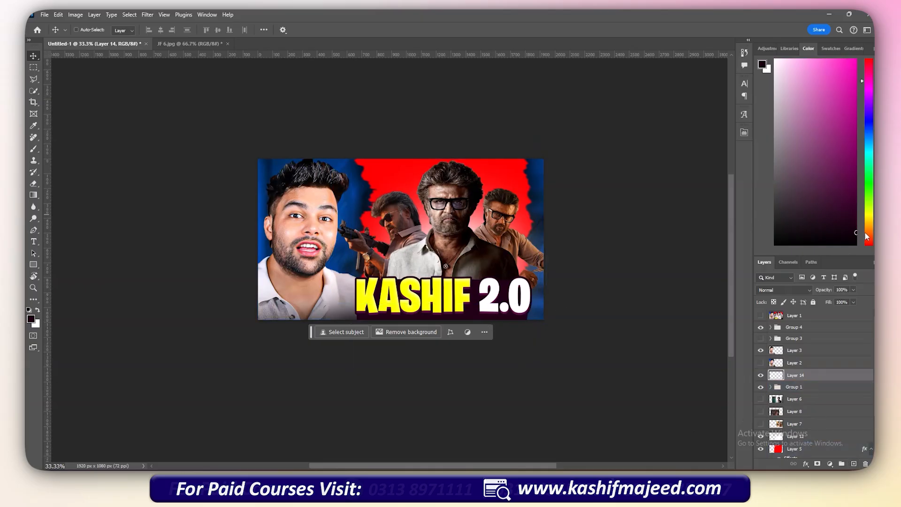
{"action": "key", "text": "b"}
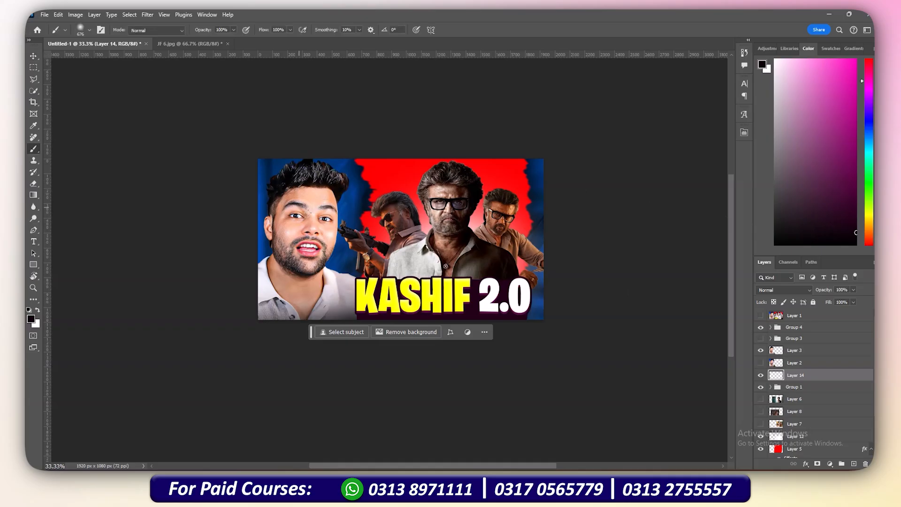
{"action": "right_click", "coordinate": [319, 280], "text": "alt"}
{"action": "left_click_drag", "start_coordinate": [247, 326], "coordinate": [613, 319]}
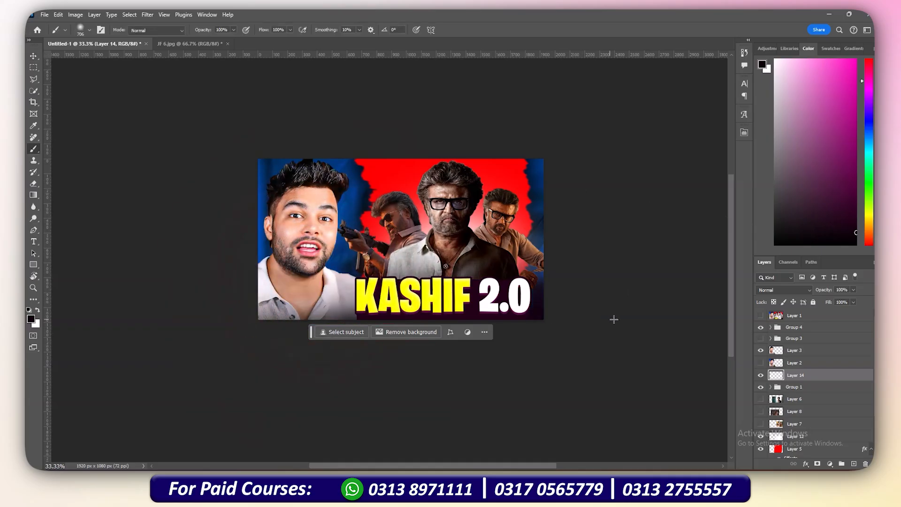
Move the Layer 14 shading above Layer 3 and stretch it slightly beyond the canvas edges.
{"action": "key", "text": "v"}
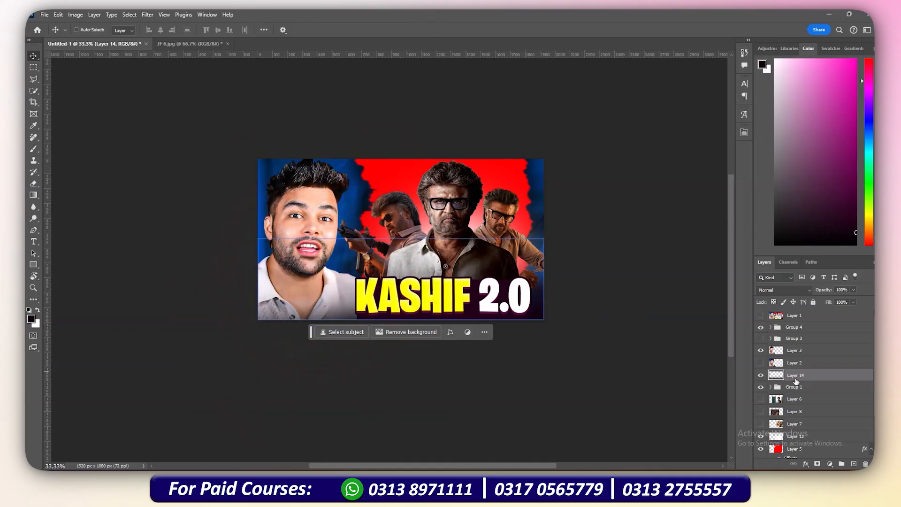
{"action": "left_click_drag", "start_coordinate": [805, 377], "coordinate": [803, 345]}
{"action": "key", "text": "ctrl+t"}
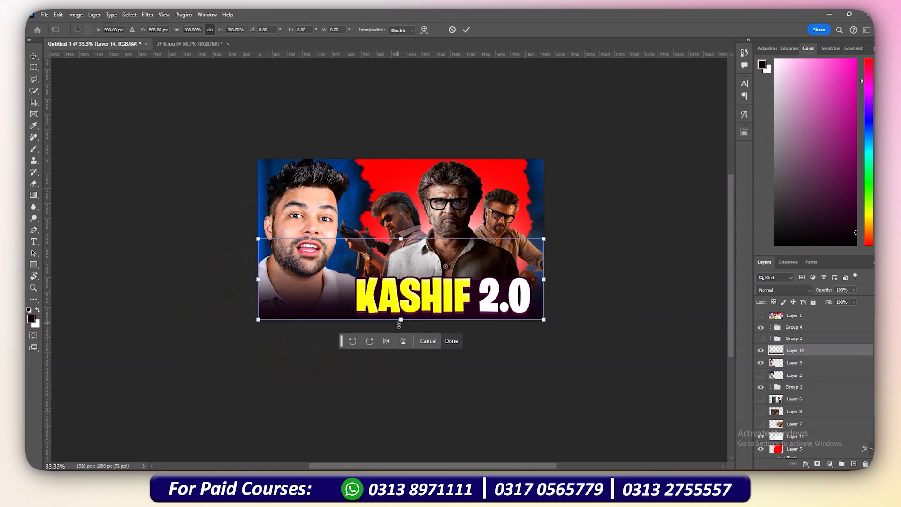
{"action": "left_click_drag", "start_coordinate": [401, 319], "coordinate": [403, 332]}
{"action": "left_click_drag", "start_coordinate": [544, 282], "coordinate": [563, 282]}
{"action": "key", "text": "Return"}
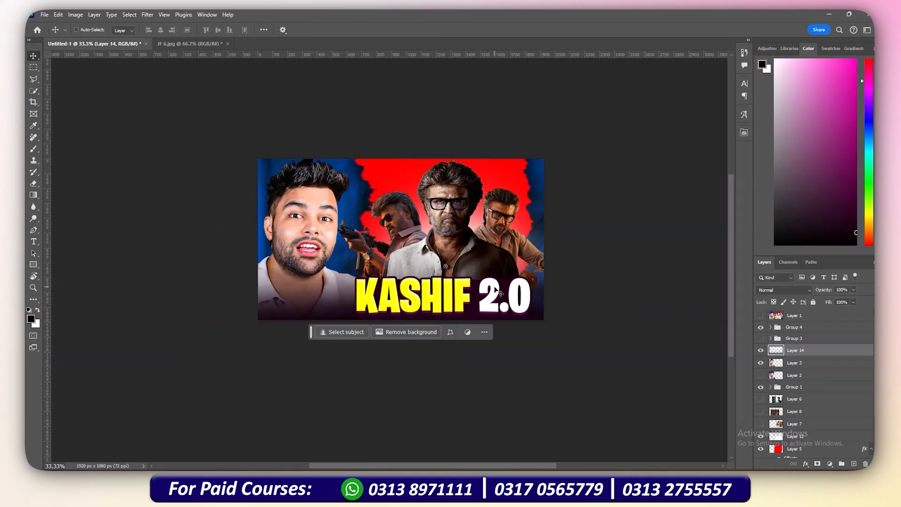
Switch to the browser and search Google Images for "LAUGHING EMOJI".
{"action": "key", "text": "alt+Tab"}
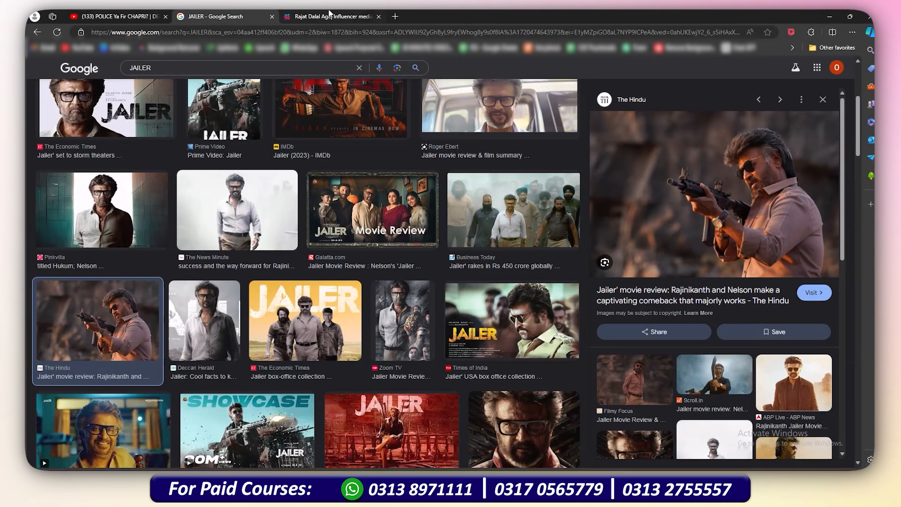
{"action": "left_click", "coordinate": [373, 32]}
{"action": "type", "text": "LAUGHING EMOJI"}
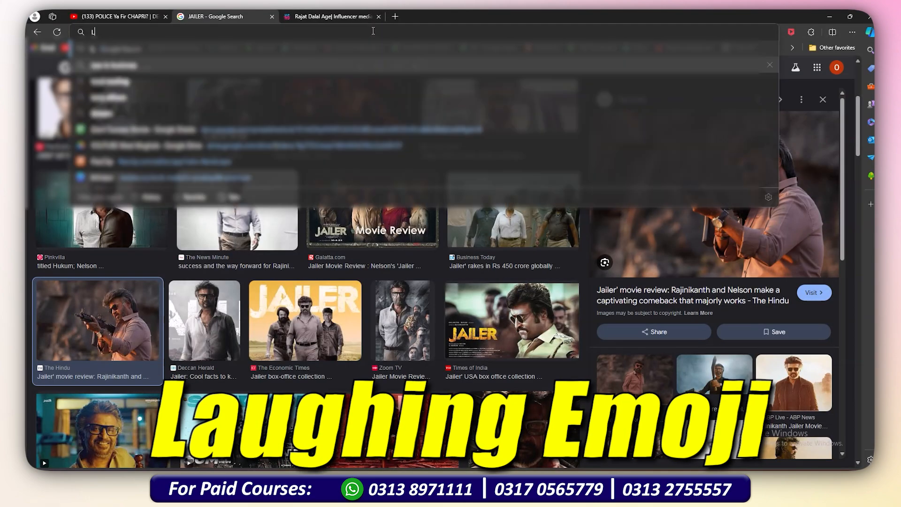
{"action": "key", "text": "Return"}
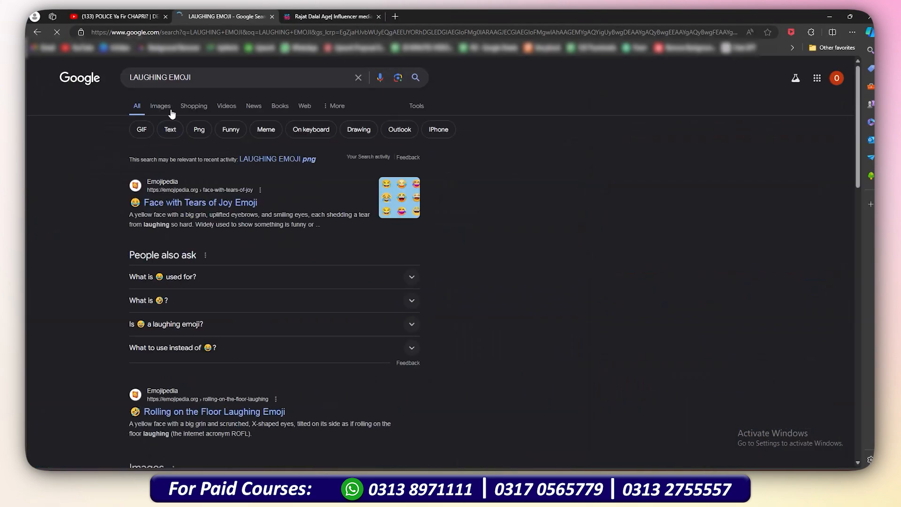
{"action": "left_click", "coordinate": [171, 111]}
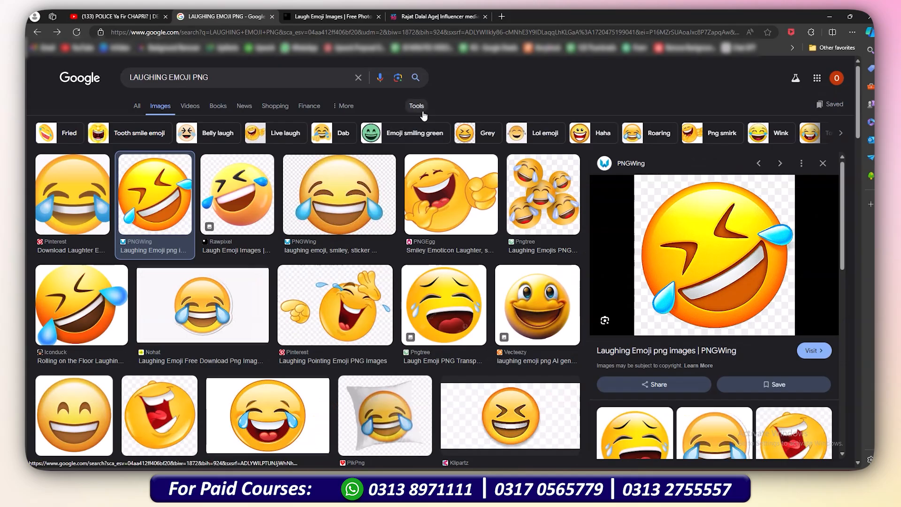
Limit the "LAUGHING EMOJI PNG" results to transparent images and copy the large version of the laughing emoji with two tears.
{"action": "left_click", "coordinate": [418, 107]}
{"action": "left_click", "coordinate": [174, 161]}
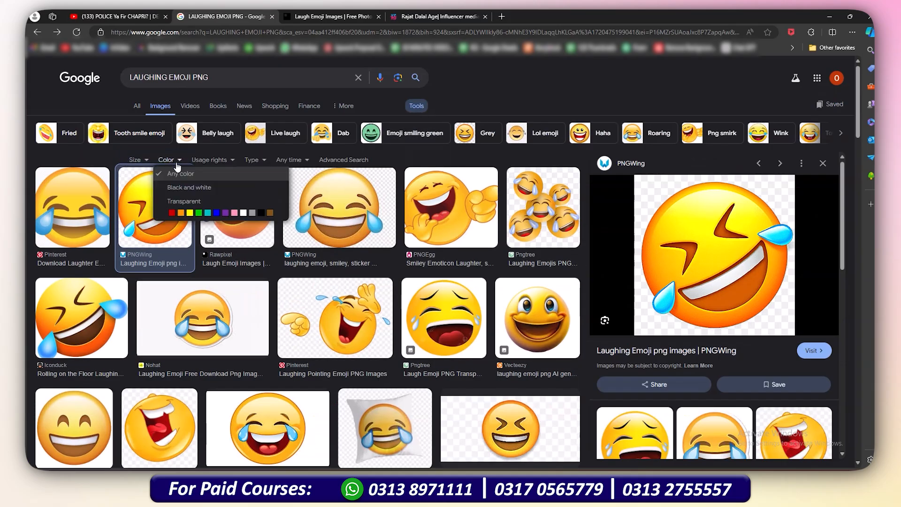
{"action": "left_click", "coordinate": [184, 201]}
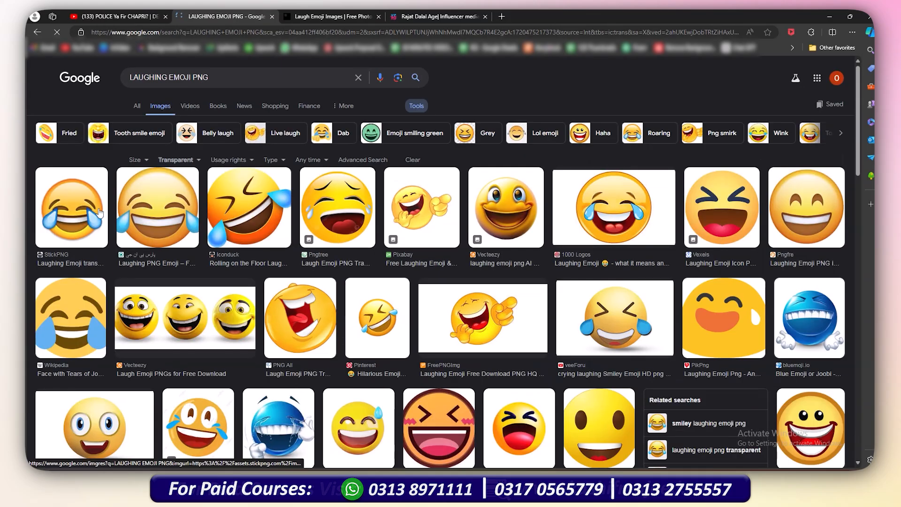
{"action": "left_click", "coordinate": [100, 213]}
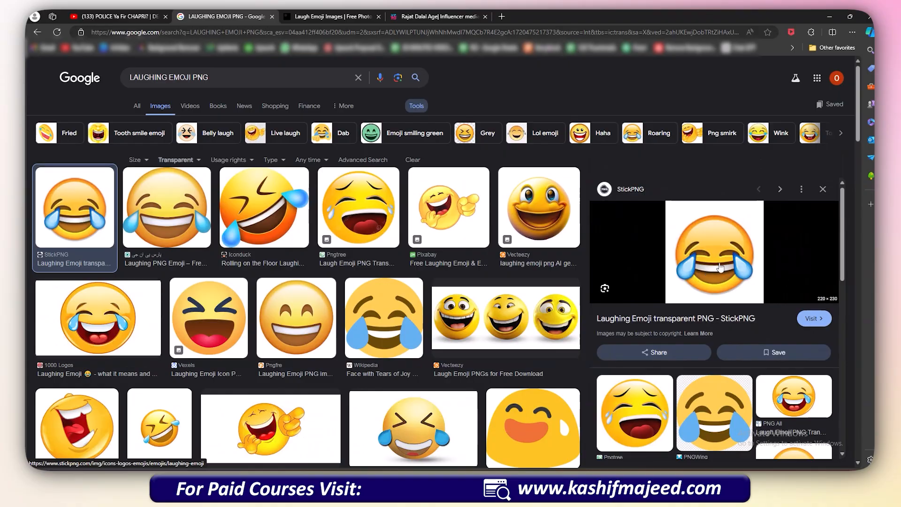
{"action": "left_click", "coordinate": [167, 211]}
{"action": "right_click", "coordinate": [701, 298]}
{"action": "left_click", "coordinate": [728, 298]}
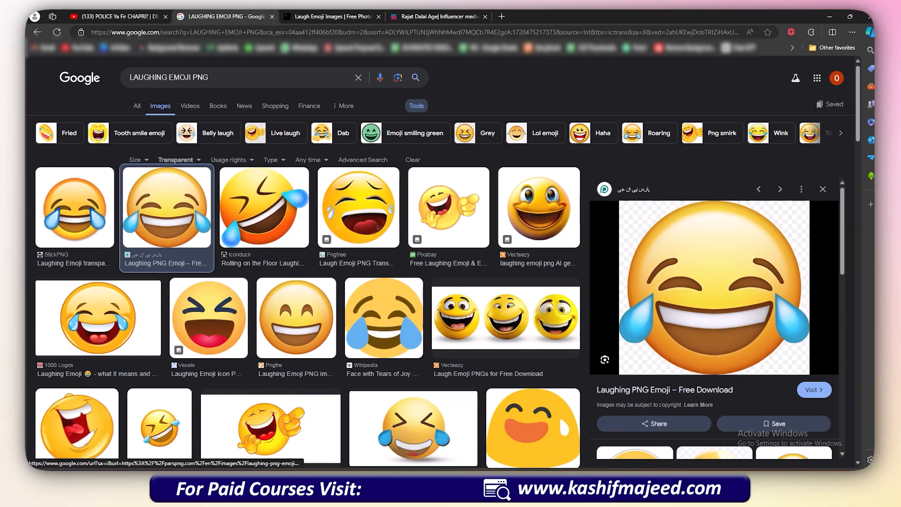
Return to Photoshop, paste the emoji into the thumbnail, scale it down and place it at the start of the KASHIF title.
{"action": "key", "text": "alt+Tab"}
{"action": "key", "text": "ctrl+v"}
{"action": "key", "text": "ctrl+t"}
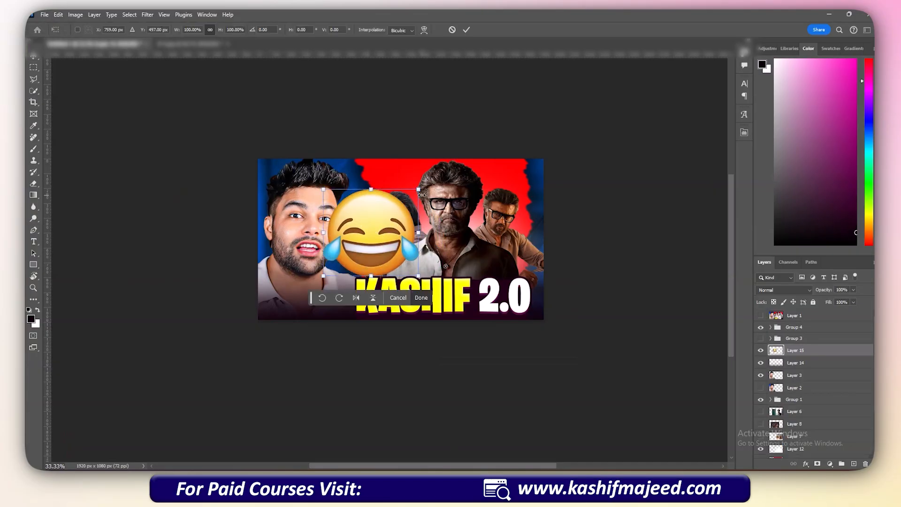
{"action": "left_click_drag", "start_coordinate": [419, 190], "coordinate": [403, 223]}
{"action": "key", "text": "Return"}
{"action": "left_click_drag", "start_coordinate": [394, 243], "coordinate": [370, 281]}
Move the emoji layer above the Group 4 title and tilt the emoji slightly.
{"action": "left_click_drag", "start_coordinate": [791, 350], "coordinate": [792, 324]}
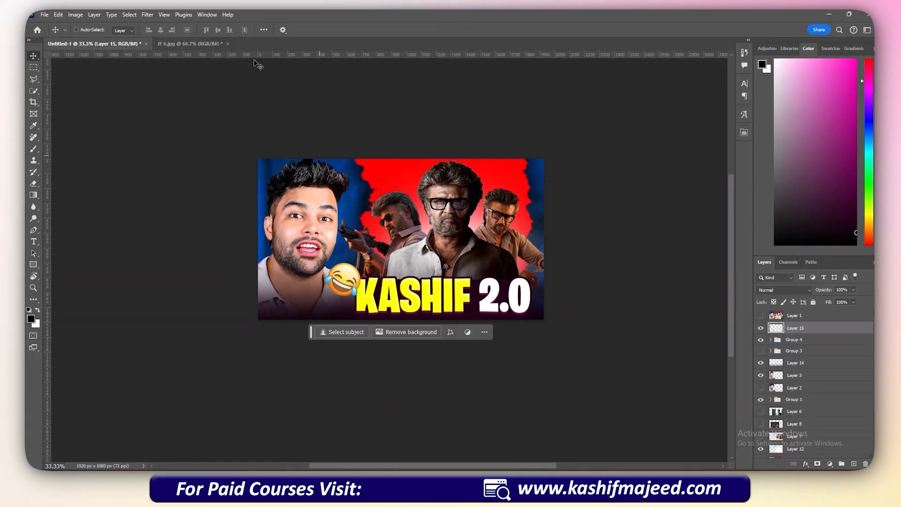
{"action": "key", "text": "ctrl+t"}
{"action": "left_click_drag", "start_coordinate": [375, 277], "coordinate": [381, 265]}
{"action": "key", "text": "Return"}
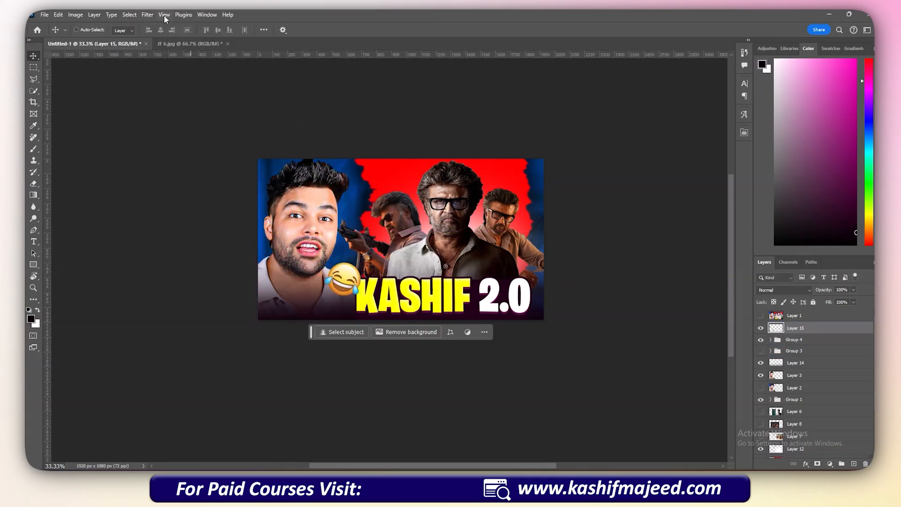
Apply a light Motion Blur to the emoji at a 56° angle.
{"action": "left_click", "coordinate": [147, 15]}
{"action": "mouse_move", "coordinate": [207, 131]}
{"action": "left_click", "coordinate": [277, 188]}
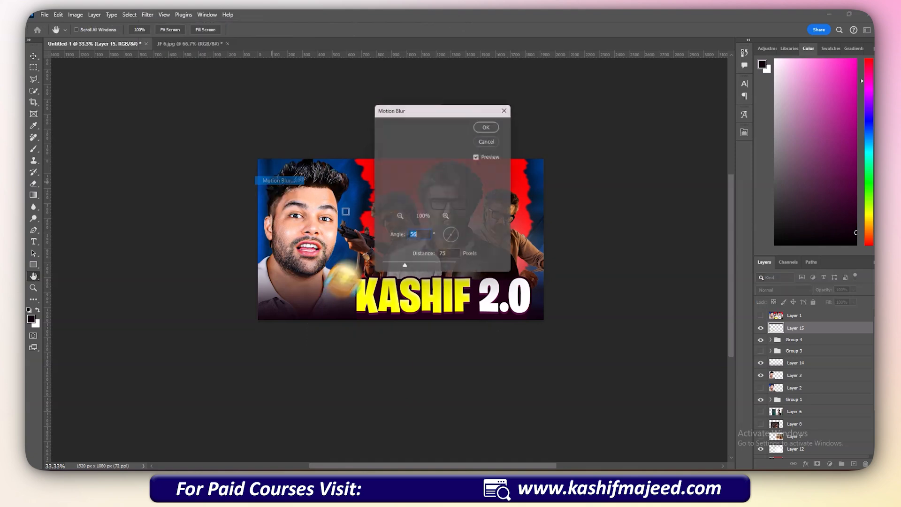
{"action": "left_click_drag", "start_coordinate": [404, 269], "coordinate": [550, 176]}
{"action": "left_click", "coordinate": [498, 124]}
Duplicate the blurred emoji and place a larger copy in the thumbnail's upper-right corner.
{"action": "key", "text": "ctrl+j"}
{"action": "key", "text": "ctrl+plus"}
{"action": "scroll", "coordinate": [839, 454], "scroll_direction": "down", "scroll_amount": 3}
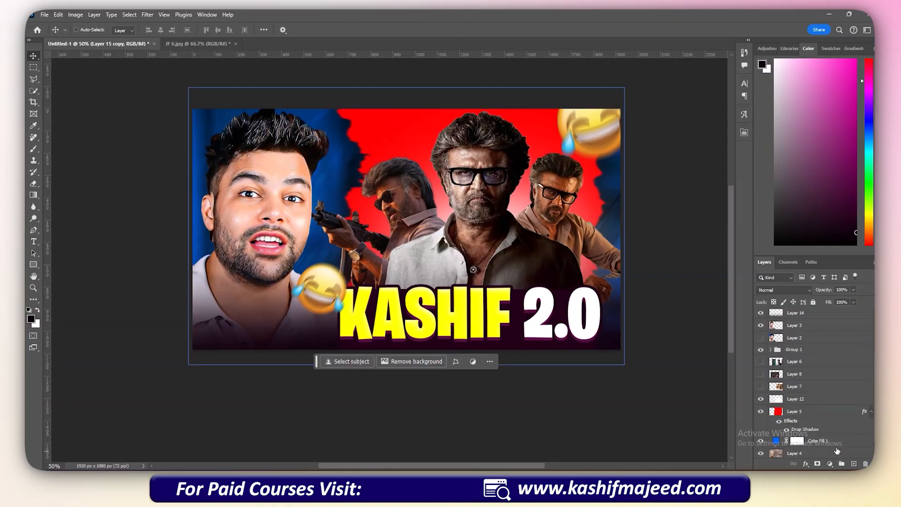
Add a new layer directly above the red Layer 5 and paint a soft white glow behind the large man on the left.
{"action": "left_click", "coordinate": [815, 397]}
{"action": "left_click", "coordinate": [854, 464]}
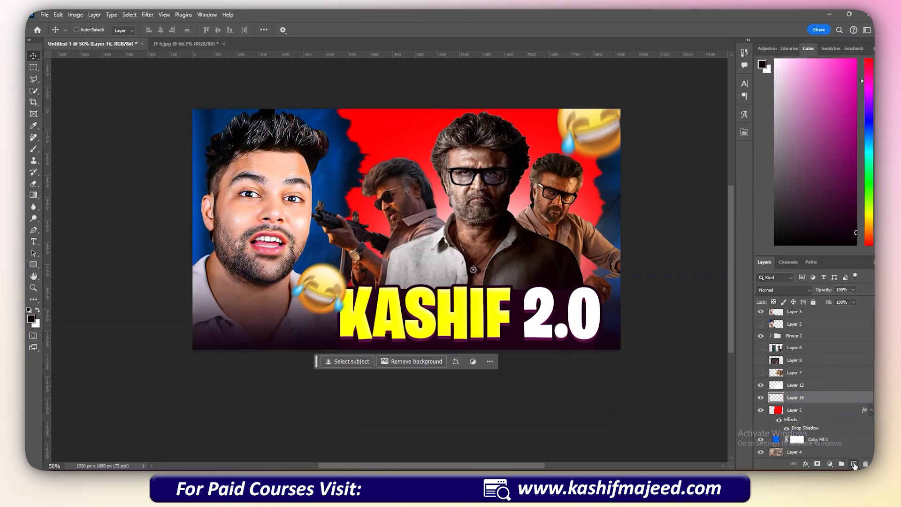
{"action": "key", "text": "b"}
{"action": "key", "text": "x"}
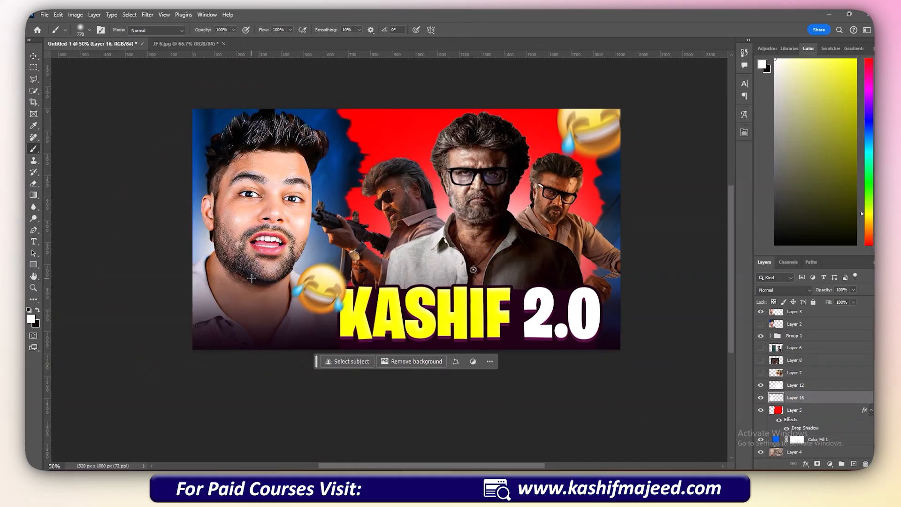
Add a layer clipped to Layer 3 and brush soft white light along the edges of the left man's neck and shoulders.
{"action": "key", "text": "v"}
{"action": "right_click", "coordinate": [249, 249]}
{"action": "left_click", "coordinate": [263, 253]}
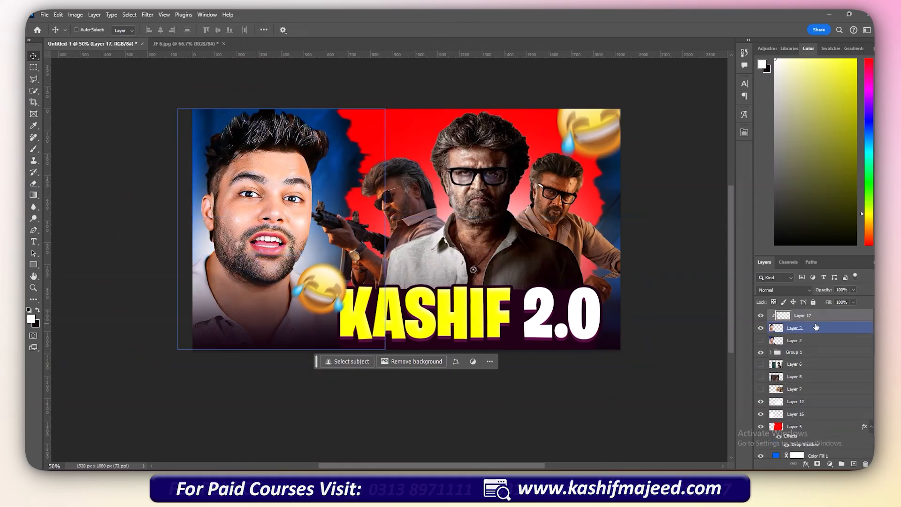
{"action": "key", "text": "b"}
{"action": "left_click_drag", "start_coordinate": [338, 249], "coordinate": [275, 267]}
{"action": "left_click_drag", "start_coordinate": [322, 273], "coordinate": [307, 275]}
{"action": "left_click_drag", "start_coordinate": [226, 268], "coordinate": [219, 267]}
{"action": "left_click_drag", "start_coordinate": [192, 241], "coordinate": [199, 251]}
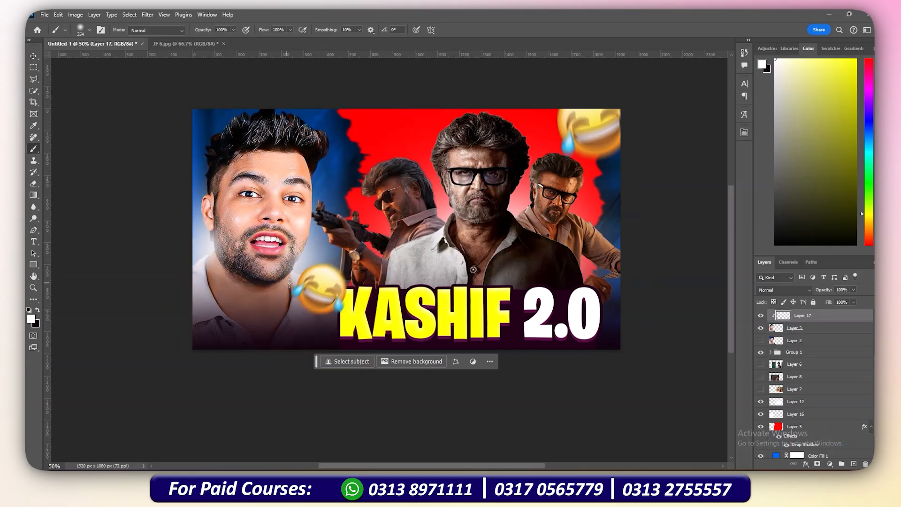
Duplicate the laughing emoji beside the title, place the copy near the left man's hair, and move its layer beneath Layer 3.
{"action": "key", "text": "v"}
{"action": "key", "text": "ctrl+minus"}
{"action": "right_click", "coordinate": [348, 284]}
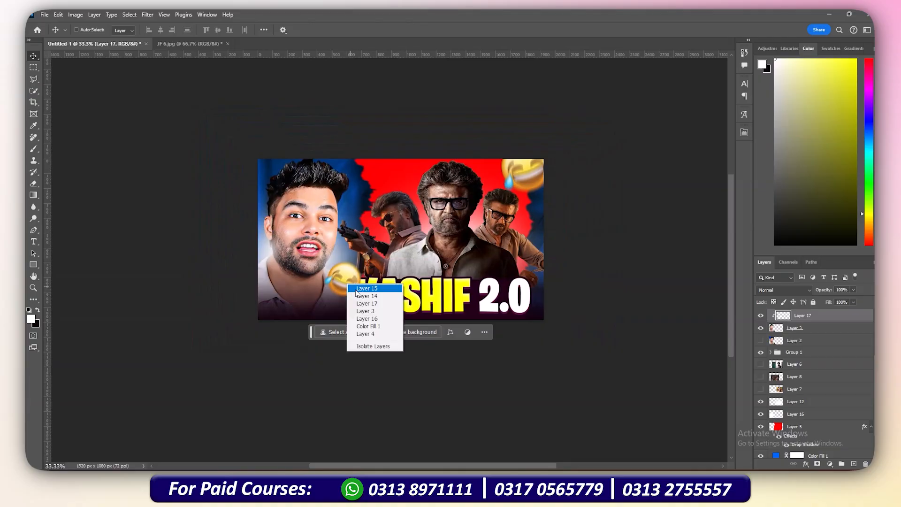
{"action": "left_click", "coordinate": [361, 296]}
{"action": "left_click_drag", "start_coordinate": [357, 291], "coordinate": [289, 206], "text": "alt"}
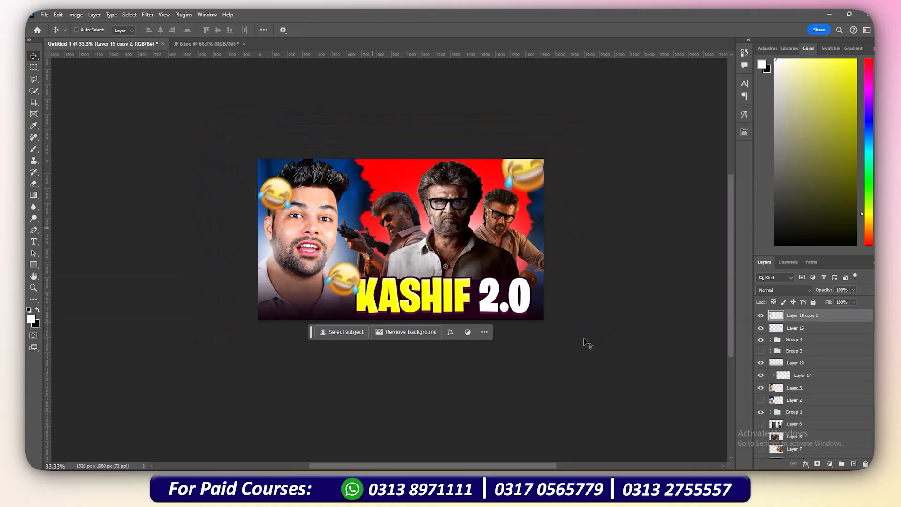
{"action": "left_click_drag", "start_coordinate": [802, 327], "coordinate": [798, 394]}
Resize the duplicated emoji and position it in the thumbnail's upper-left corner, partly behind the man's hair.
{"action": "key", "text": "ctrl+t"}
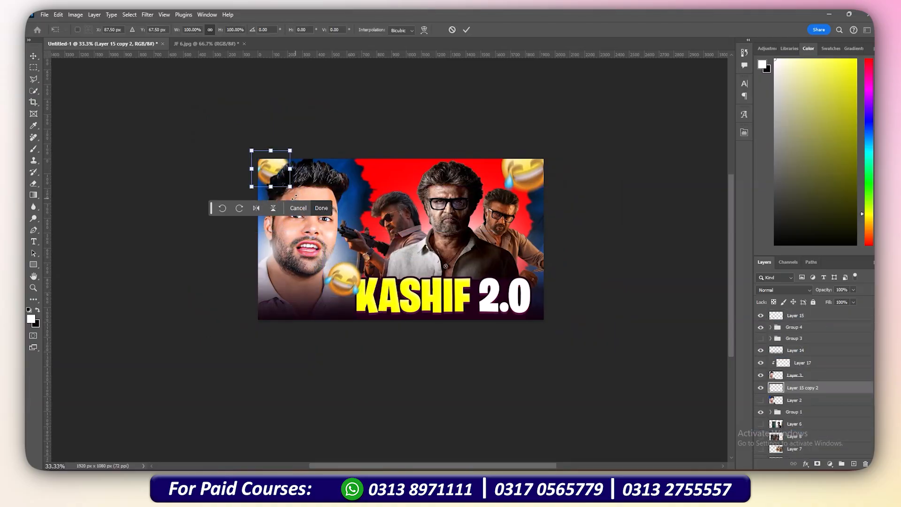
{"action": "key", "text": "Return"}
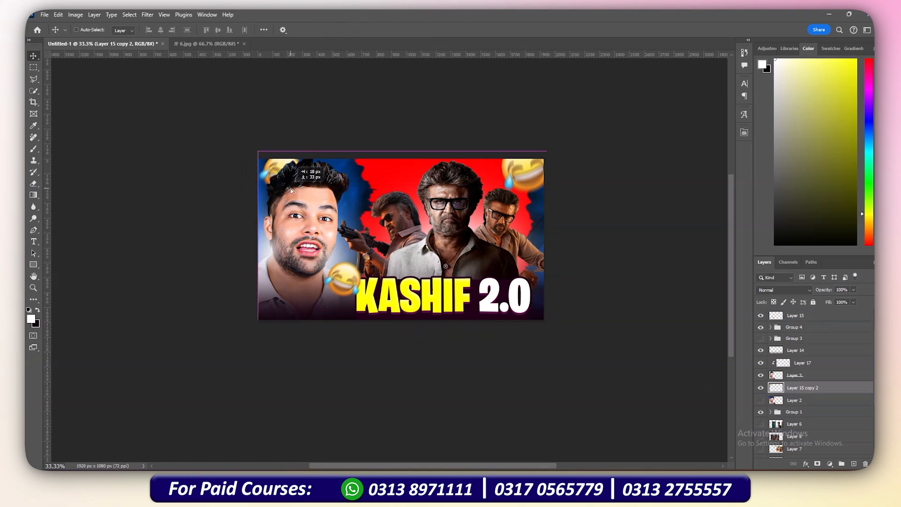
{"action": "key", "text": "ctrl+minus"}
{"action": "key", "text": "ctrl+minus"}
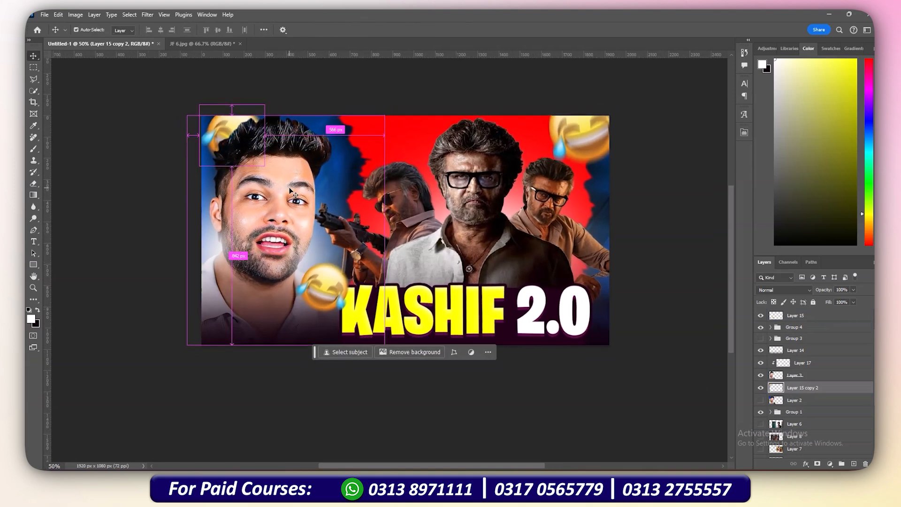
{"action": "key", "text": "ctrl+plus"}
Select Group 1 with the three men and nudge it slightly on the canvas.
{"action": "right_click", "coordinate": [451, 204]}
{"action": "left_click", "coordinate": [461, 210]}
{"action": "left_click_drag", "start_coordinate": [457, 228], "coordinate": [464, 230]}
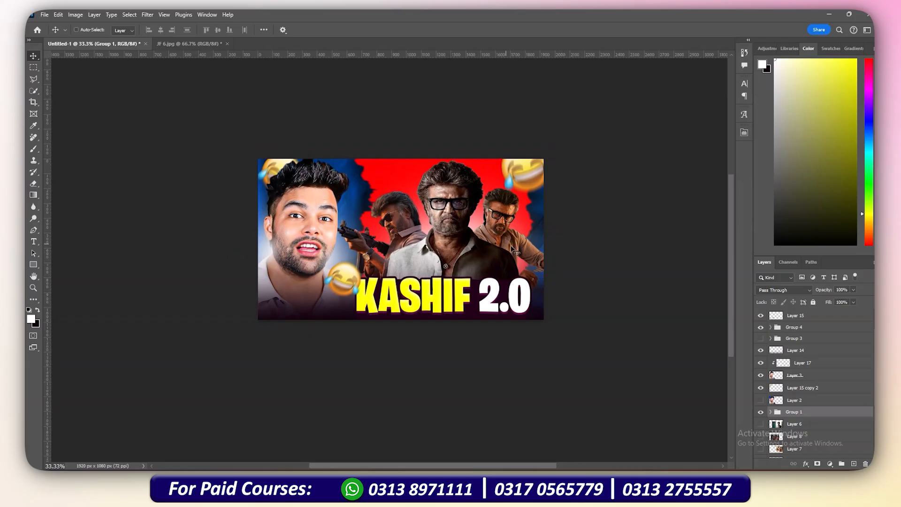
Stamp all visible layers into a new merged layer above Layer 15 copy.
{"action": "scroll", "coordinate": [779, 389], "scroll_direction": "up", "scroll_amount": 2}
{"action": "left_click", "coordinate": [818, 329]}
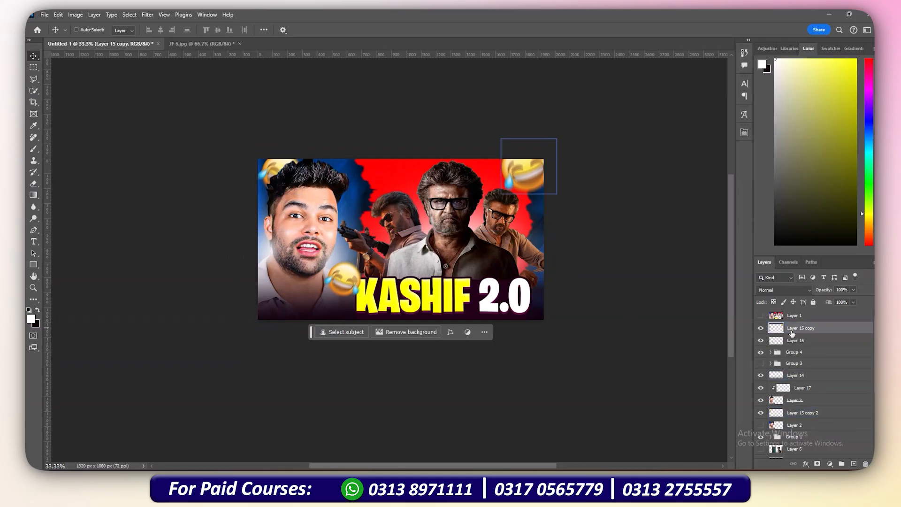
{"action": "key", "text": "ctrl"}
{"action": "key", "text": "ctrl+alt+shift+e"}
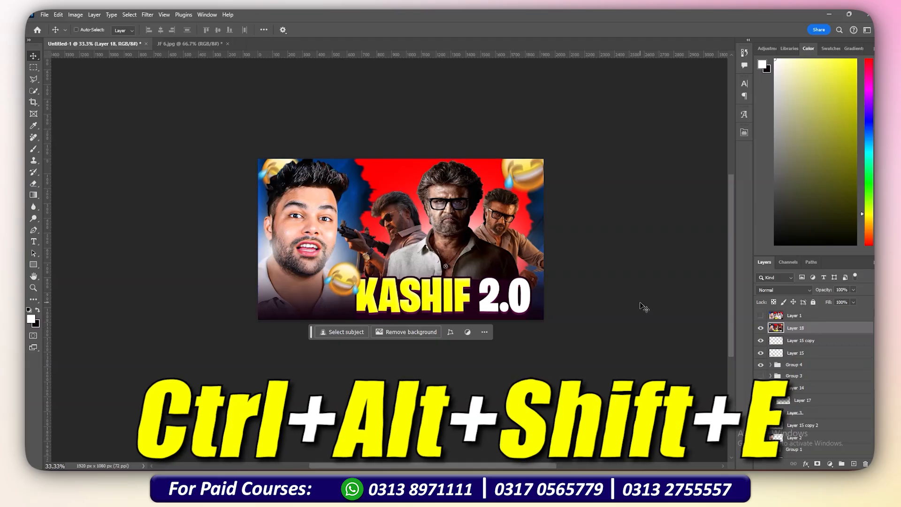
Move the merged Layer 18 slightly up and to the left, and undo the move.
{"action": "left_click", "coordinate": [147, 14]}
{"action": "left_click", "coordinate": [788, 332]}
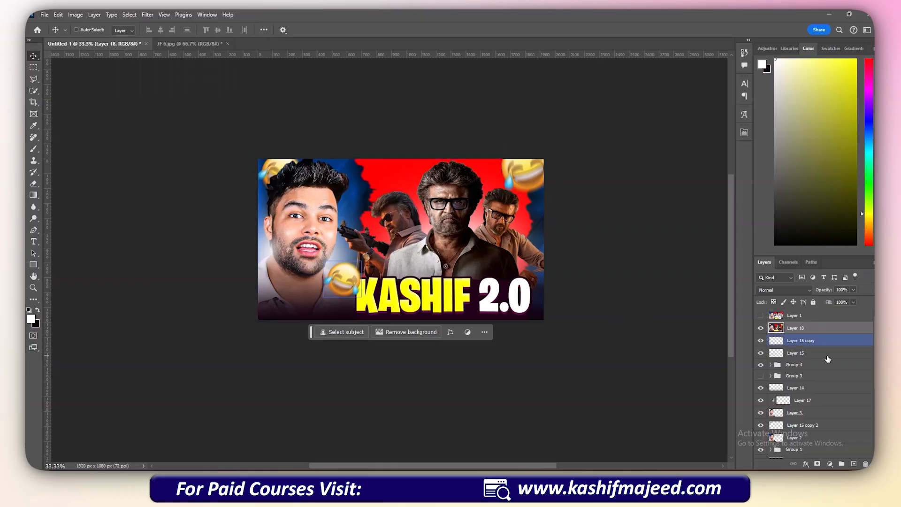
{"action": "mouse_move", "coordinate": [461, 262]}
{"action": "left_mouse_down"}
{"action": "mouse_move", "coordinate": [508, 264]}
{"action": "mouse_move", "coordinate": [455, 255]}
{"action": "left_mouse_up"}
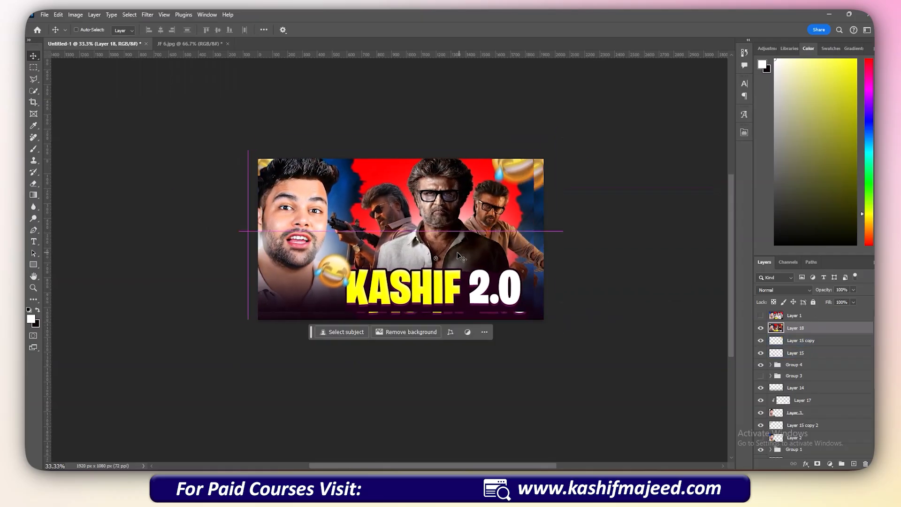
{"action": "key", "text": "ctrl+z"}
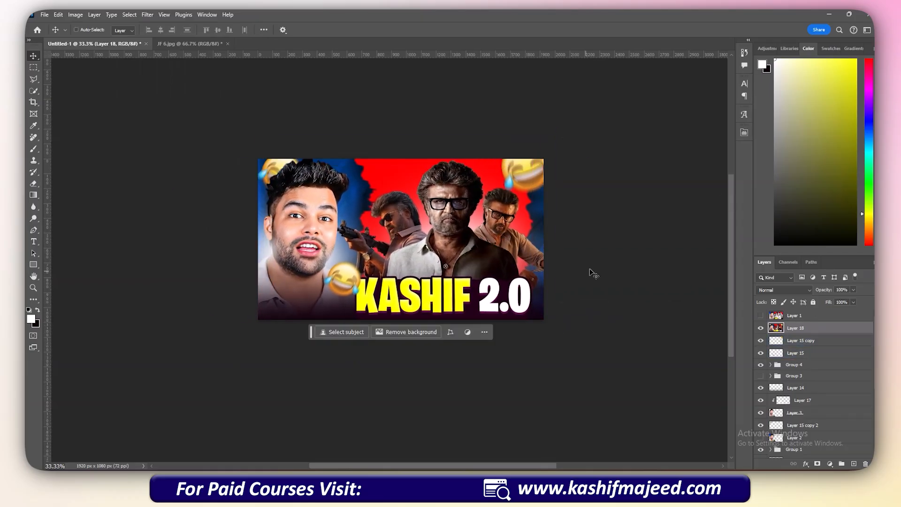
Apply the Camera Raw Filter to merged Layer 18 with Texture +20, Clarity +26 and a slight dark vignette.
{"action": "left_click", "coordinate": [145, 16]}
{"action": "left_click", "coordinate": [183, 82]}
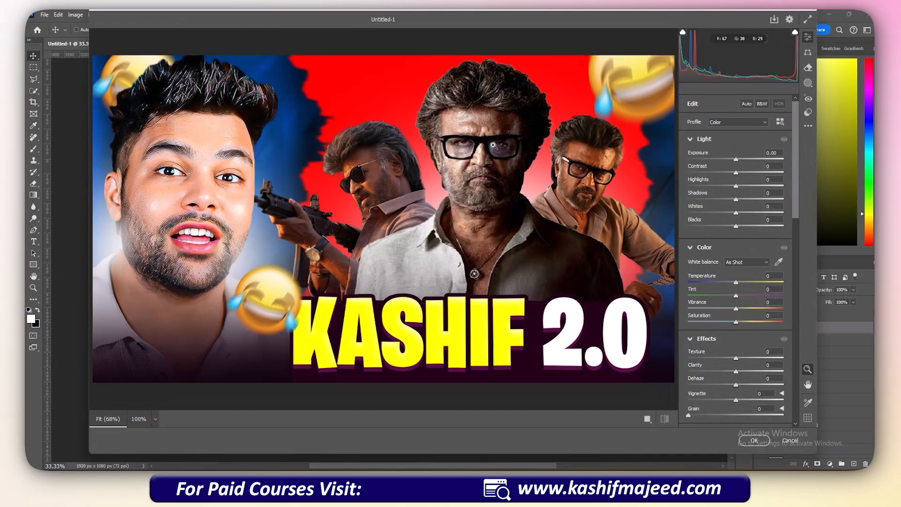
{"action": "mouse_move", "coordinate": [696, 365]}
{"action": "left_mouse_down"}
{"action": "mouse_move", "coordinate": [728, 365]}
{"action": "mouse_move", "coordinate": [692, 364]}
{"action": "mouse_move", "coordinate": [706, 364]}
{"action": "left_mouse_up"}
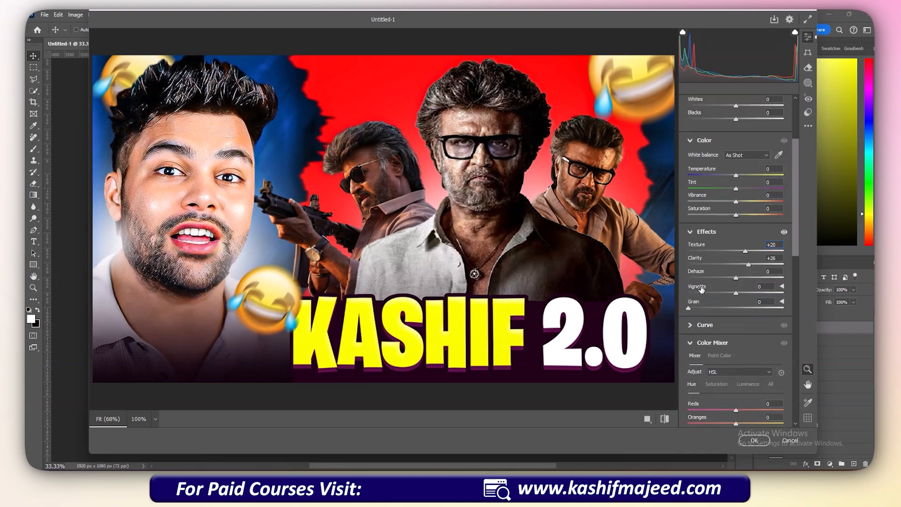
{"action": "mouse_move", "coordinate": [700, 288]}
{"action": "left_mouse_down"}
{"action": "mouse_move", "coordinate": [714, 289]}
{"action": "mouse_move", "coordinate": [692, 290]}
{"action": "left_mouse_up"}
{"action": "scroll", "coordinate": [741, 419], "scroll_direction": "up", "scroll_amount": 3}
{"action": "left_click", "coordinate": [753, 440]}
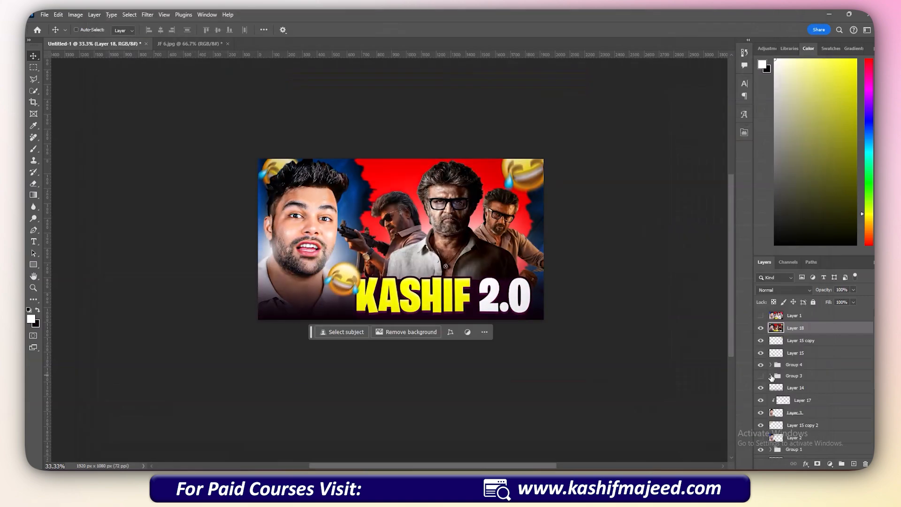
Stamp a second merged layer beneath the hidden Layer 18 and set its Camera Raw Shadows to +100 and Noise Reduction to 100.
{"action": "left_click", "coordinate": [148, 15]}
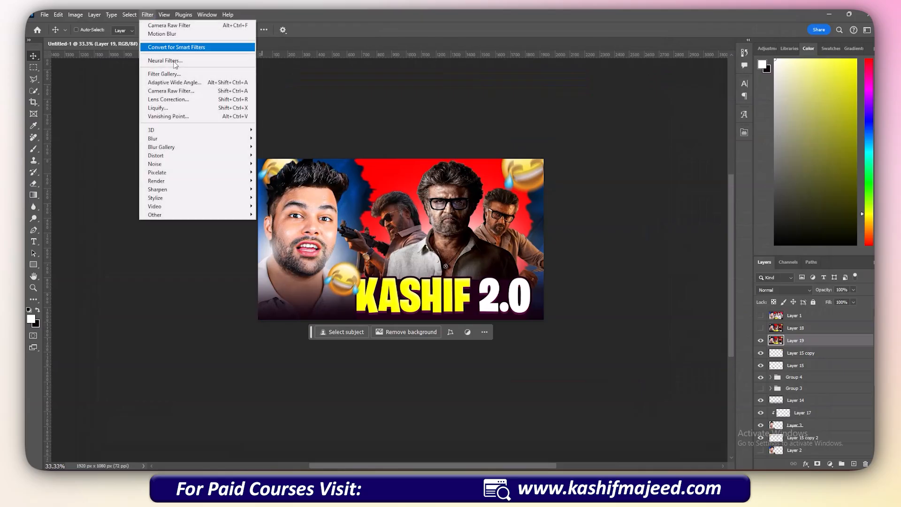
{"action": "left_click", "coordinate": [183, 89]}
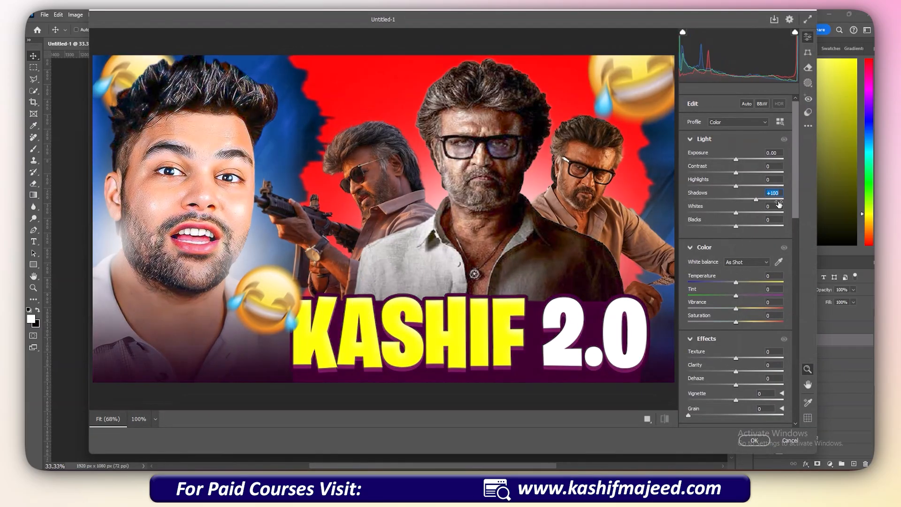
{"action": "scroll", "coordinate": [706, 235], "scroll_direction": "down", "scroll_amount": 10}
{"action": "type", "text": "100"}
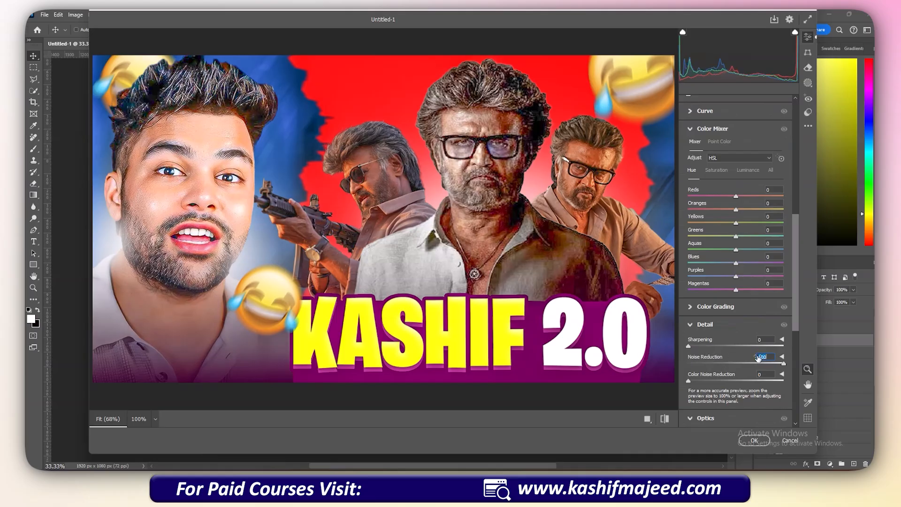
Set the Camera Raw Texture to +46, Contrast to +28 and Highlights to +60, keeping Exposure at 0.
{"action": "scroll", "coordinate": [732, 342], "scroll_direction": "down", "scroll_amount": 3}
{"action": "scroll", "coordinate": [732, 319], "scroll_direction": "up", "scroll_amount": 12}
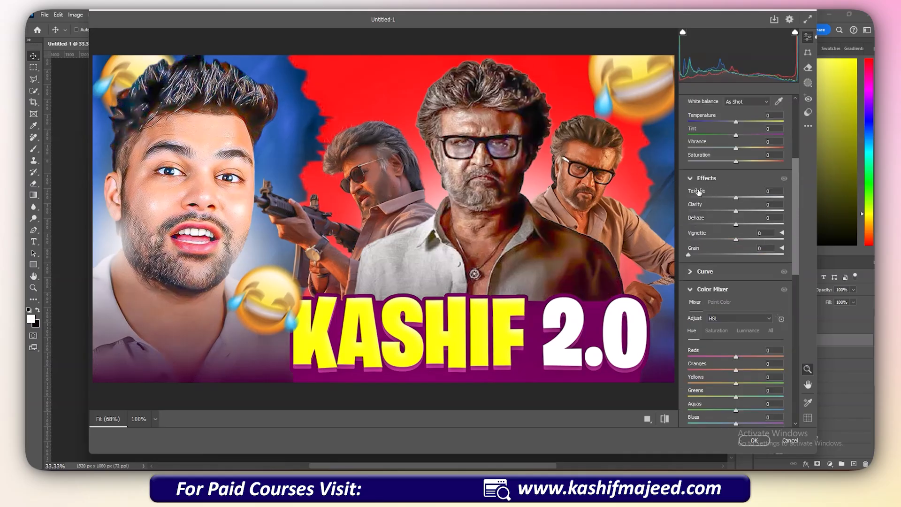
{"action": "scroll", "coordinate": [729, 293], "scroll_direction": "down", "scroll_amount": 3}
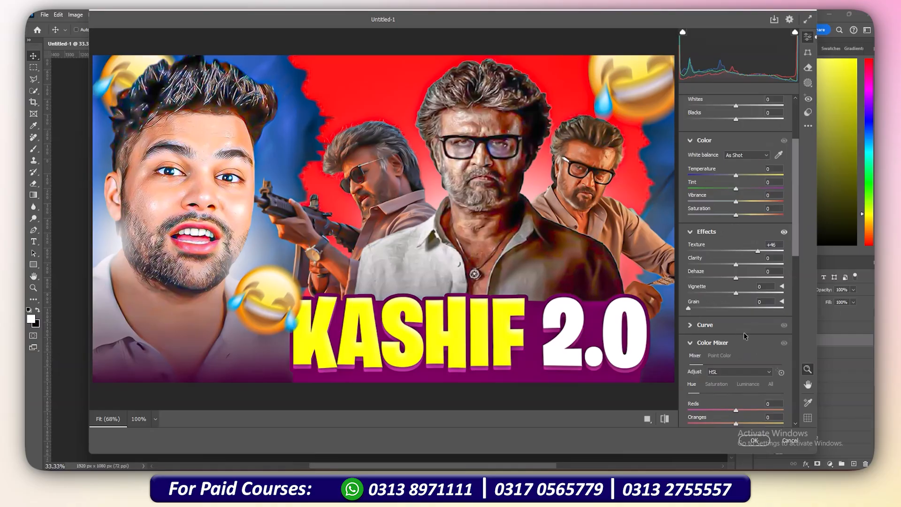
{"action": "scroll", "coordinate": [704, 282], "scroll_direction": "up", "scroll_amount": 3}
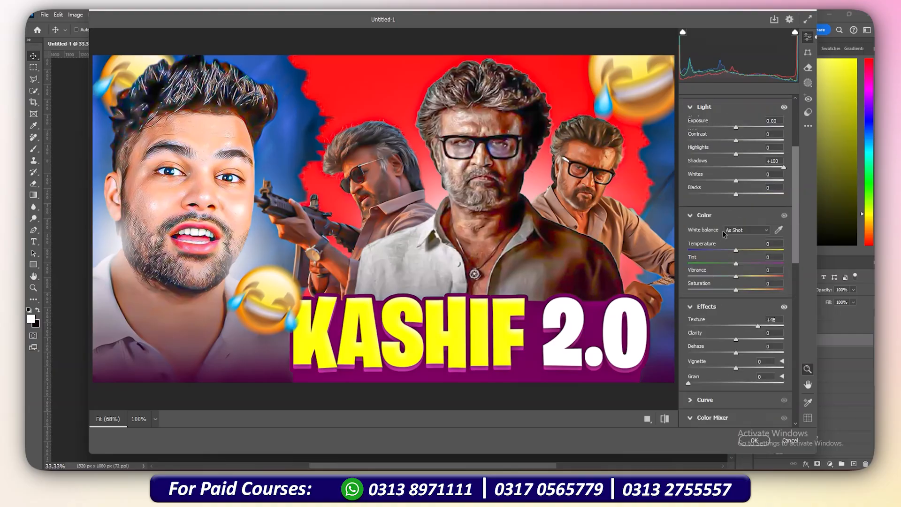
{"action": "mouse_move", "coordinate": [703, 146]}
{"action": "left_mouse_down"}
{"action": "mouse_move", "coordinate": [741, 150]}
{"action": "mouse_move", "coordinate": [718, 152]}
{"action": "mouse_move", "coordinate": [726, 152]}
{"action": "mouse_move", "coordinate": [702, 137]}
{"action": "mouse_move", "coordinate": [711, 151]}
{"action": "mouse_move", "coordinate": [706, 130]}
{"action": "left_mouse_up"}
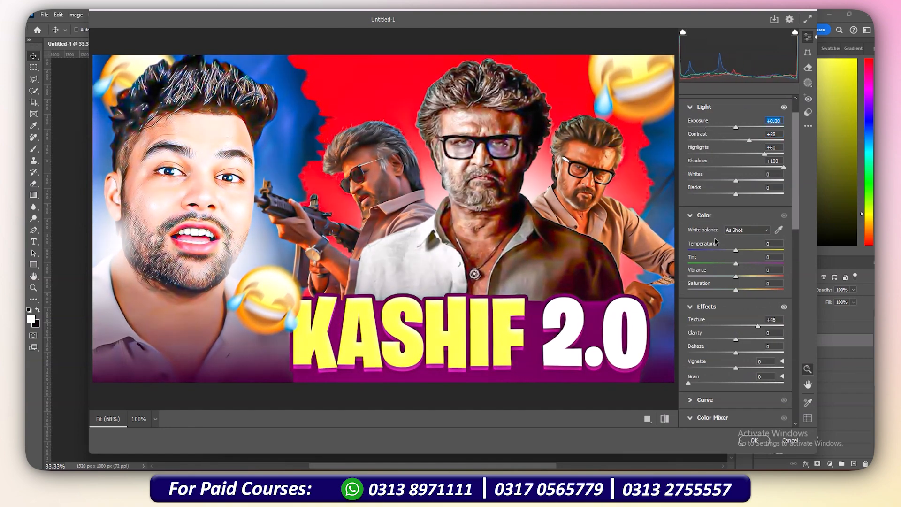
Set Whites to -12, Blacks to +41 and Vibrance to -8, and apply the Camera Raw Filter.
{"action": "mouse_move", "coordinate": [702, 179]}
{"action": "left_mouse_down"}
{"action": "mouse_move", "coordinate": [708, 190]}
{"action": "mouse_move", "coordinate": [697, 190]}
{"action": "mouse_move", "coordinate": [708, 189]}
{"action": "left_mouse_up"}
{"action": "mouse_move", "coordinate": [699, 270]}
{"action": "left_mouse_down"}
{"action": "mouse_move", "coordinate": [691, 271]}
{"action": "mouse_move", "coordinate": [708, 271]}
{"action": "mouse_move", "coordinate": [700, 266]}
{"action": "left_mouse_up"}
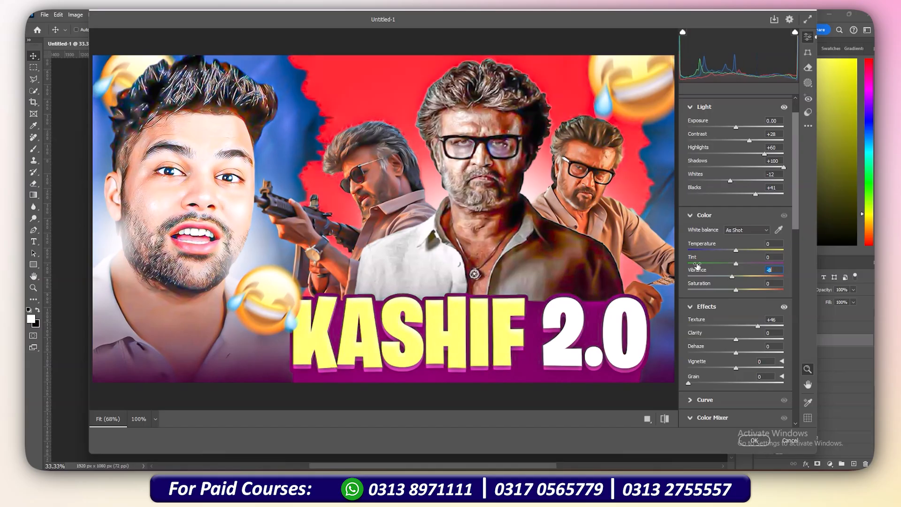
{"action": "left_click", "coordinate": [744, 438]}
Show Layer 18 again and move Layer 19 above it in the layer stack.
{"action": "left_click", "coordinate": [761, 328]}
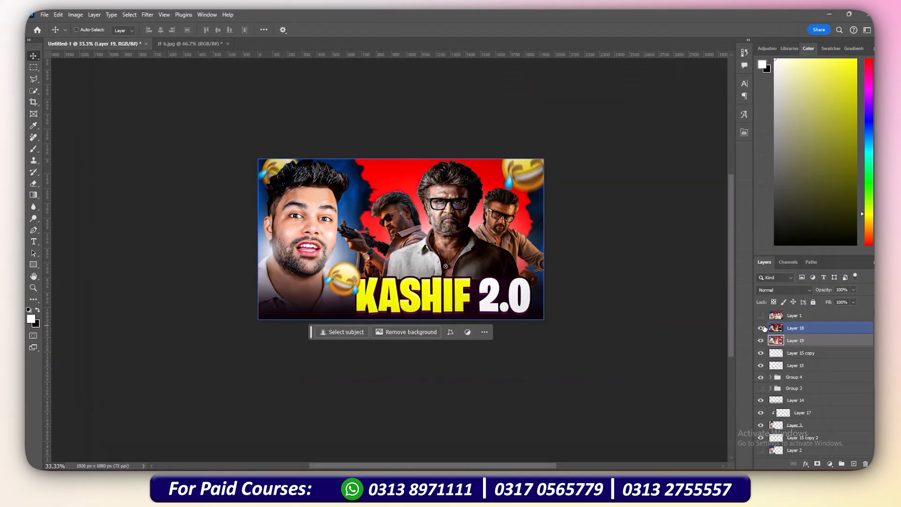
{"action": "left_click", "coordinate": [773, 328]}
{"action": "left_click_drag", "start_coordinate": [807, 340], "coordinate": [803, 326]}
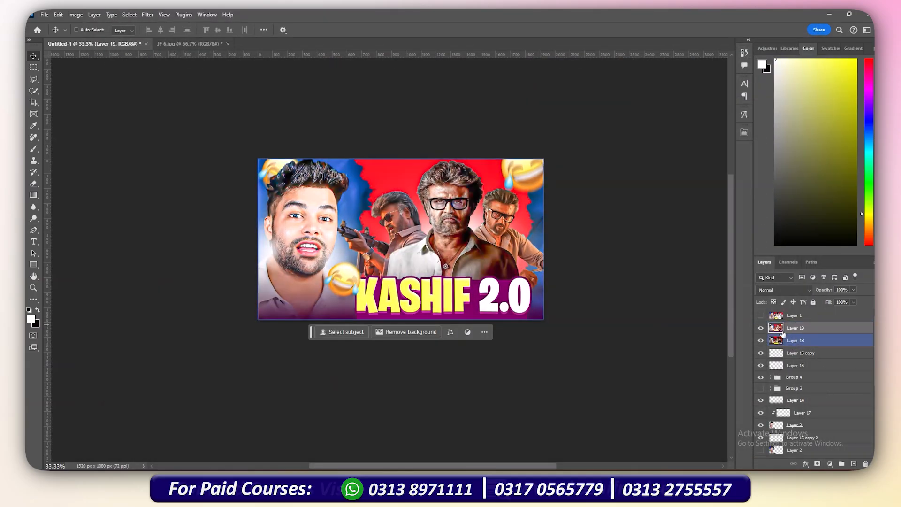
Hide Layer 19 with an inverted layer mask and reveal it over the central man's face using a soft white brush.
{"action": "left_click", "coordinate": [817, 465]}
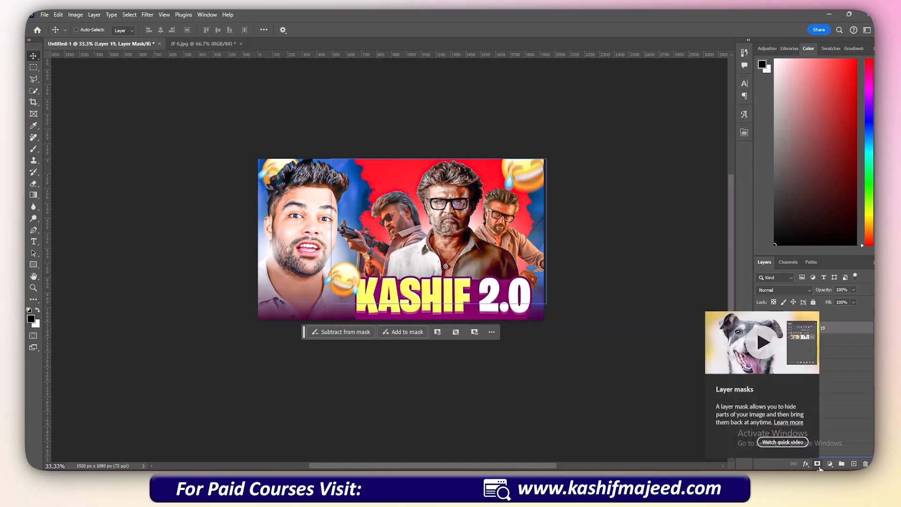
{"action": "key", "text": "ctrl+i"}
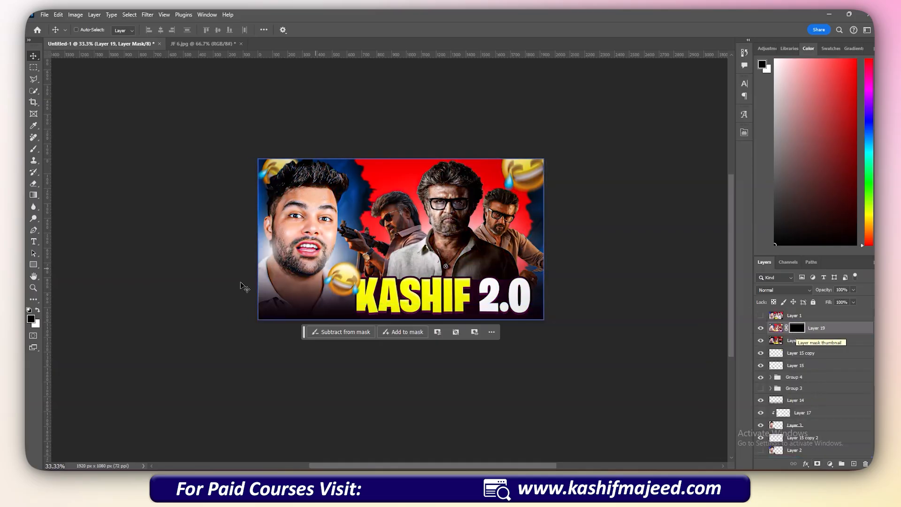
{"action": "key", "text": "ctrl+plus"}
{"action": "key", "text": "b"}
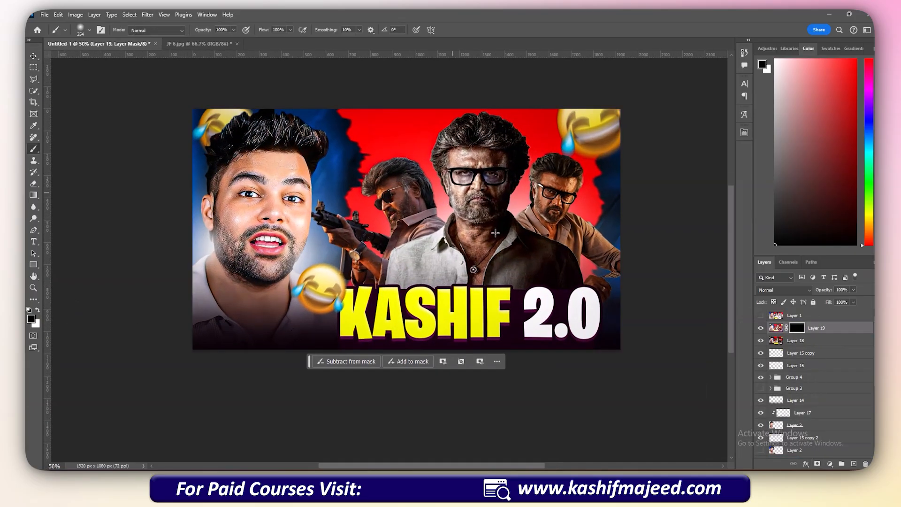
{"action": "right_click", "coordinate": [478, 166], "text": "alt"}
{"action": "key", "text": "x"}
{"action": "right_click", "coordinate": [474, 183], "text": "alt"}
{"action": "left_click", "coordinate": [469, 179]}
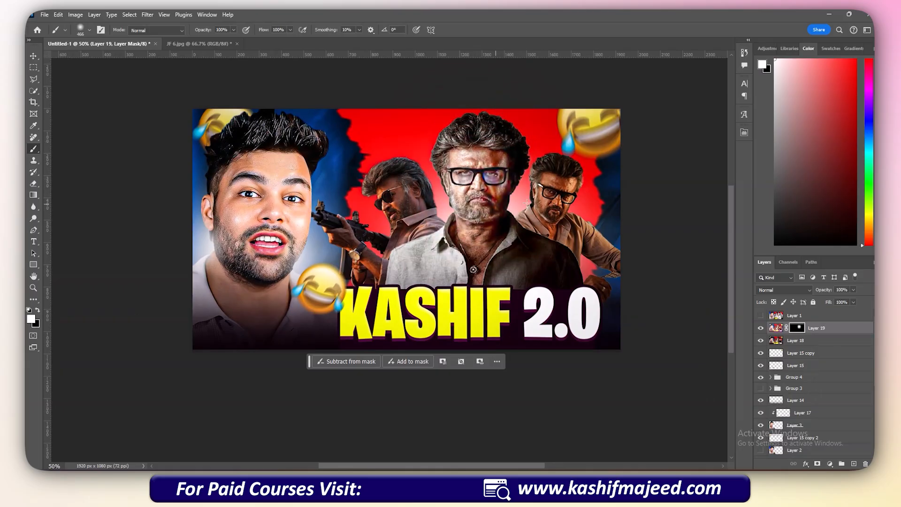
Paint white on the Layer 19 mask over the faces of the two smaller men on either side, resizing the brush for each.
{"action": "right_click", "coordinate": [549, 203], "text": "alt"}
{"action": "left_click", "coordinate": [553, 205]}
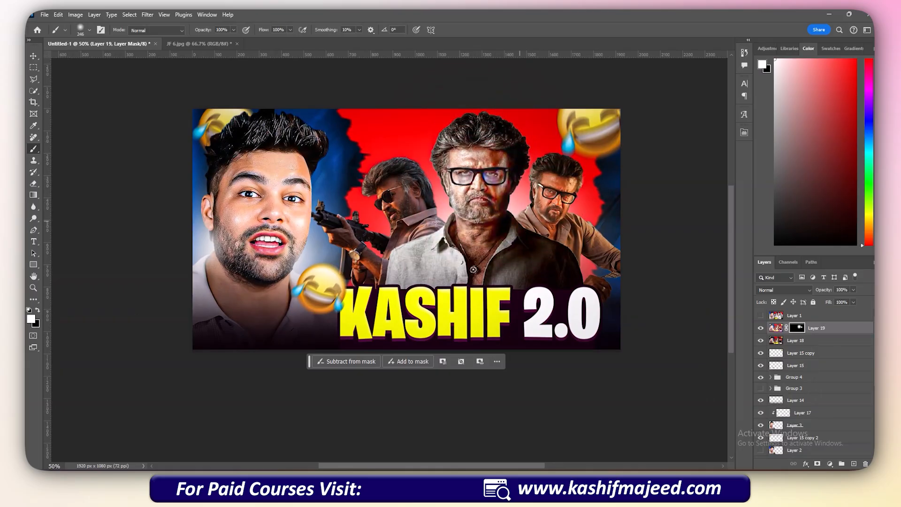
{"action": "right_click", "coordinate": [434, 189], "text": "alt"}
{"action": "left_click", "coordinate": [400, 197]}
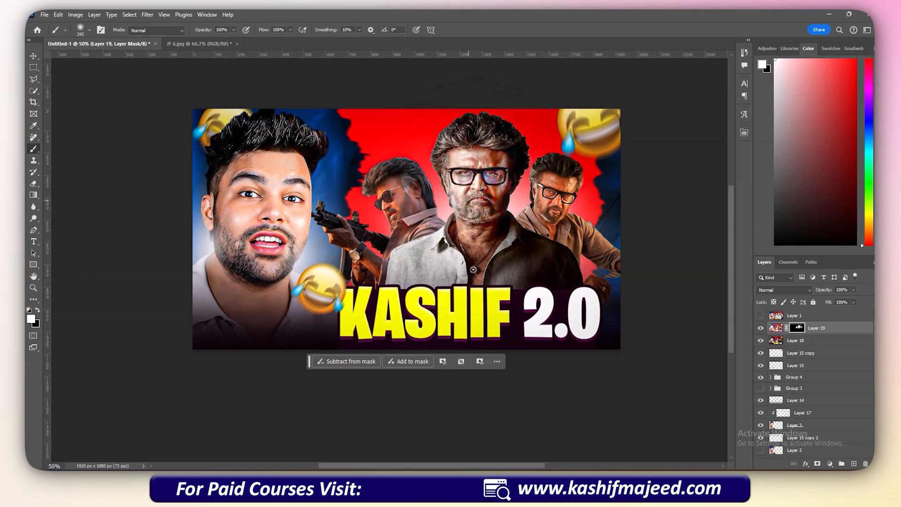
Paint white on the Layer 19 mask over the left gunman's rifle and arm and the dark side of the central man's shirt.
{"action": "right_click", "coordinate": [335, 238], "text": "alt"}
{"action": "left_click_drag", "start_coordinate": [339, 231], "coordinate": [387, 271]}
{"action": "right_click", "coordinate": [544, 256], "text": "alt"}
{"action": "left_click", "coordinate": [544, 256]}
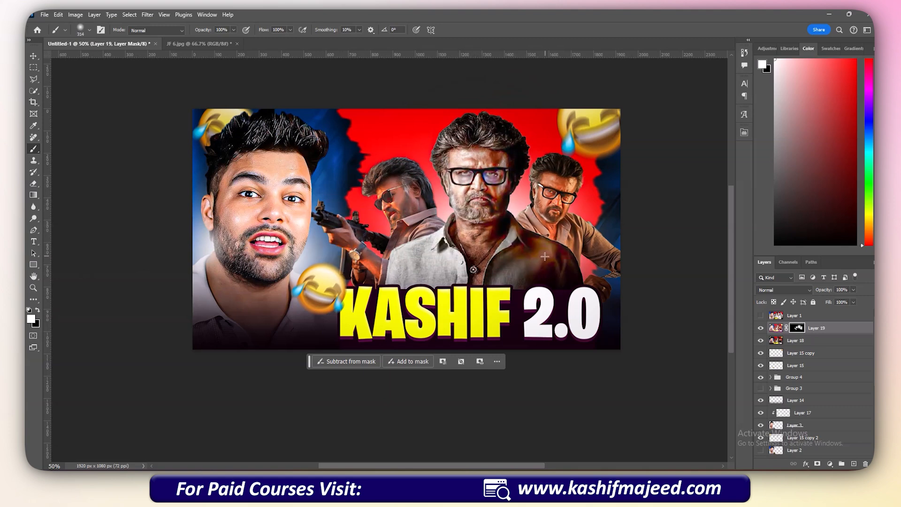
Paint white on the Layer 19 mask over the dark side of the central man's shirt and check the thumbnail at small size.
{"action": "left_click_drag", "start_coordinate": [530, 253], "coordinate": [551, 273]}
{"action": "key", "text": "v"}
{"action": "key", "text": "ctrl+minus"}
{"action": "key", "text": "ctrl+minus"}
{"action": "key", "text": "ctrl+minus"}
{"action": "key", "text": "ctrl+minus"}
{"action": "key", "text": "ctrl+minus"}
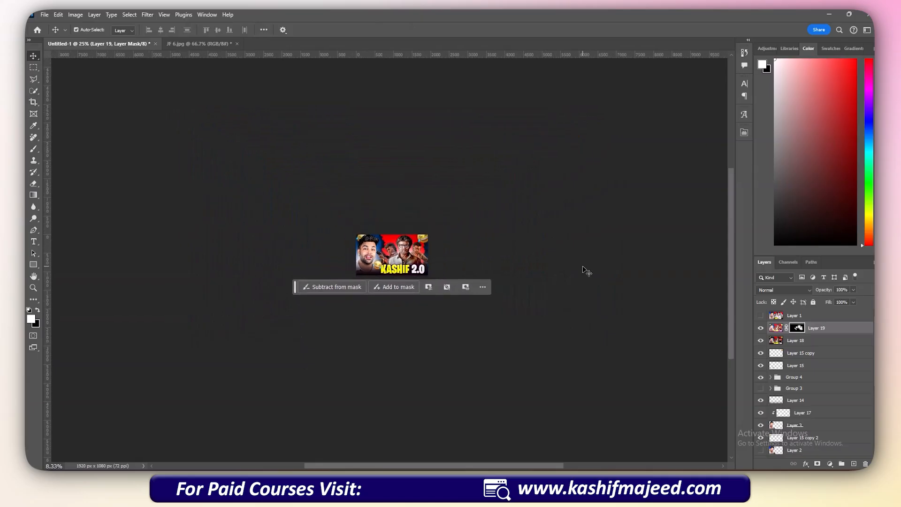
{"action": "key", "text": "ctrl+plus"}
{"action": "key", "text": "ctrl+plus"}
{"action": "key", "text": "ctrl+plus"}
{"action": "key", "text": "ctrl+plus"}
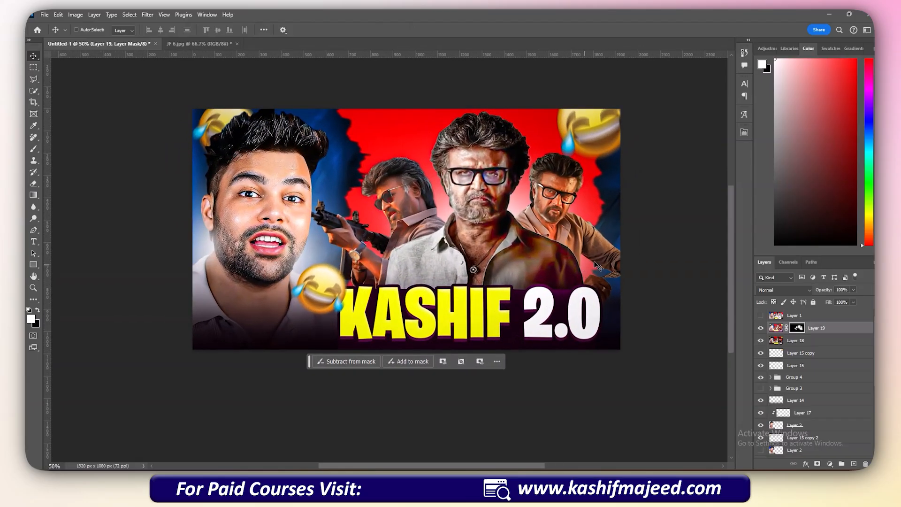
Compare the thumbnail with and without Layer 19 at reduced size, leaving the layer shown.
{"action": "left_click", "coordinate": [760, 328]}
{"action": "key", "text": "ctrl+minus"}
{"action": "key", "text": "ctrl+minus"}
{"action": "key", "text": "ctrl+minus"}
{"action": "key", "text": "ctrl+minus"}
{"action": "key", "text": "ctrl+minus"}
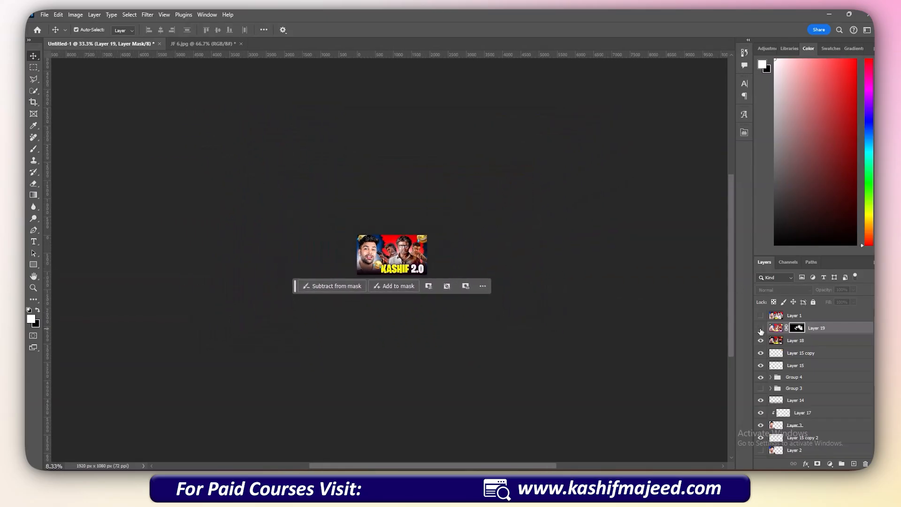
{"action": "left_click", "coordinate": [761, 328]}
{"action": "key", "text": "ctrl+plus"}
{"action": "key", "text": "ctrl+plus"}
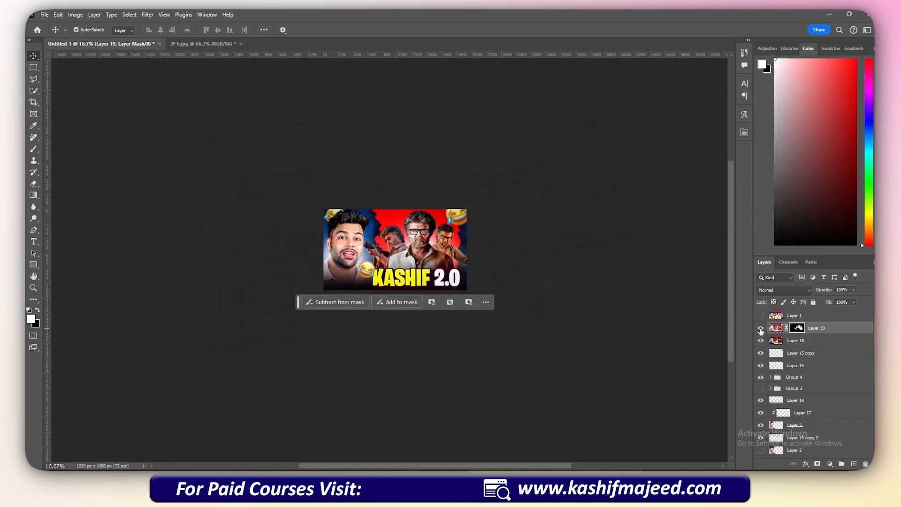
{"action": "key", "text": "ctrl+plus"}
{"action": "key", "text": "ctrl+plus"}
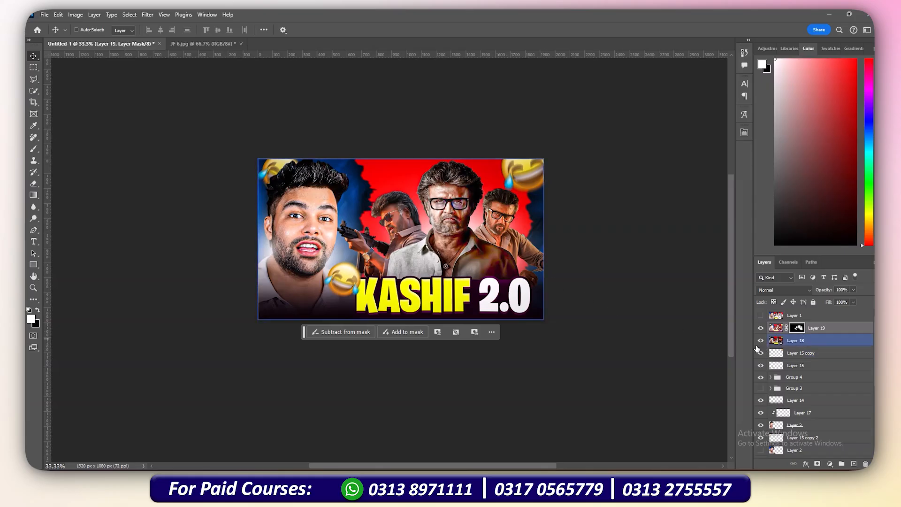
Paint white on the Layer 19 mask around the title's 2.0 text using a larger soft brush.
{"action": "key", "text": "b"}
{"action": "left_click_drag", "start_coordinate": [503, 305], "coordinate": [540, 277]}
{"action": "key", "text": "x"}
{"action": "key", "text": "x"}
{"action": "left_click_drag", "start_coordinate": [525, 291], "coordinate": [498, 287]}
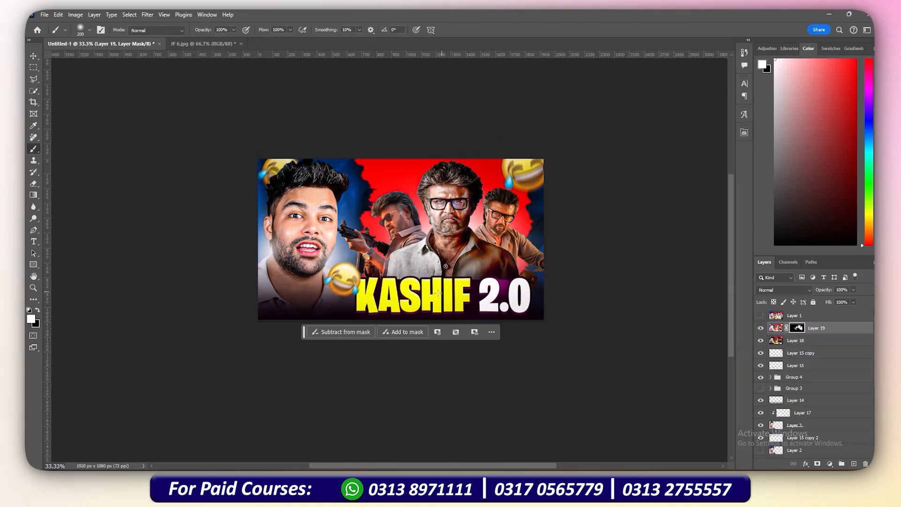
{"action": "scroll", "coordinate": [422, 319], "scroll_direction": "down", "scroll_amount": 2}
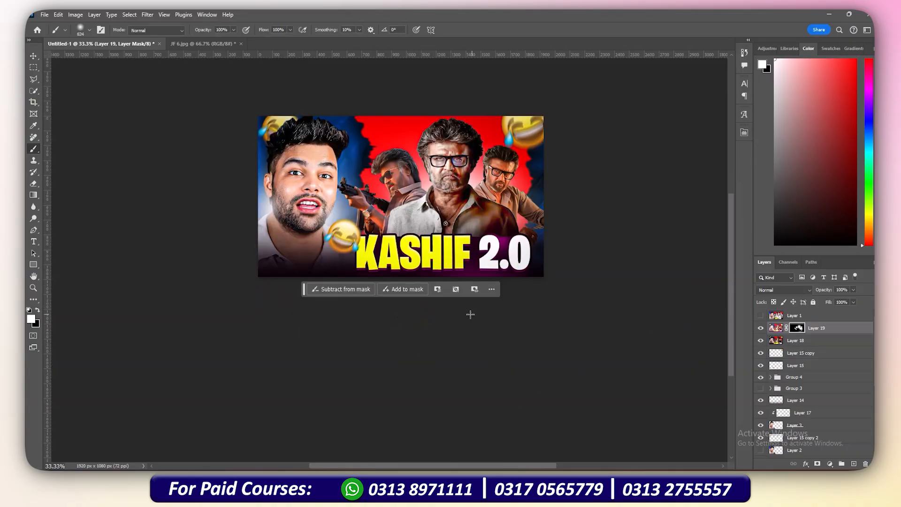
{"action": "scroll", "coordinate": [478, 315], "scroll_direction": "up", "scroll_amount": 1}
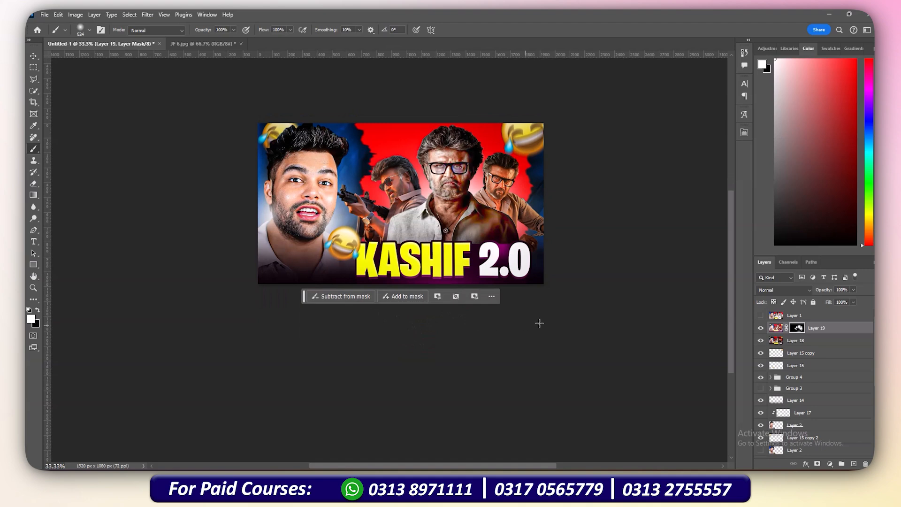
{"action": "key", "text": "ctrl+plus"}
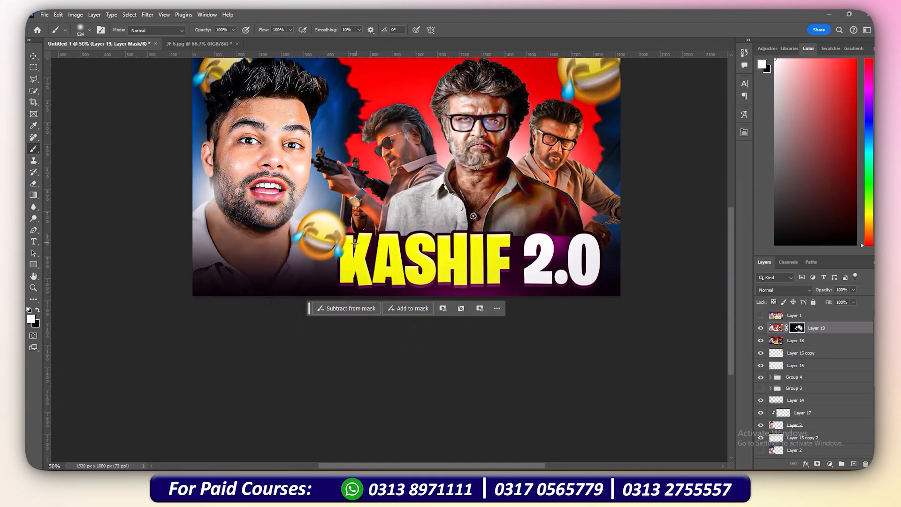
Examine the brightened thumbnail at several zoom levels to judge its overall look and small-size readability.
{"action": "key", "text": "ctrl+minus"}
{"action": "key", "text": "ctrl+minus"}
{"action": "key", "text": "ctrl+minus"}
{"action": "key", "text": "ctrl+minus"}
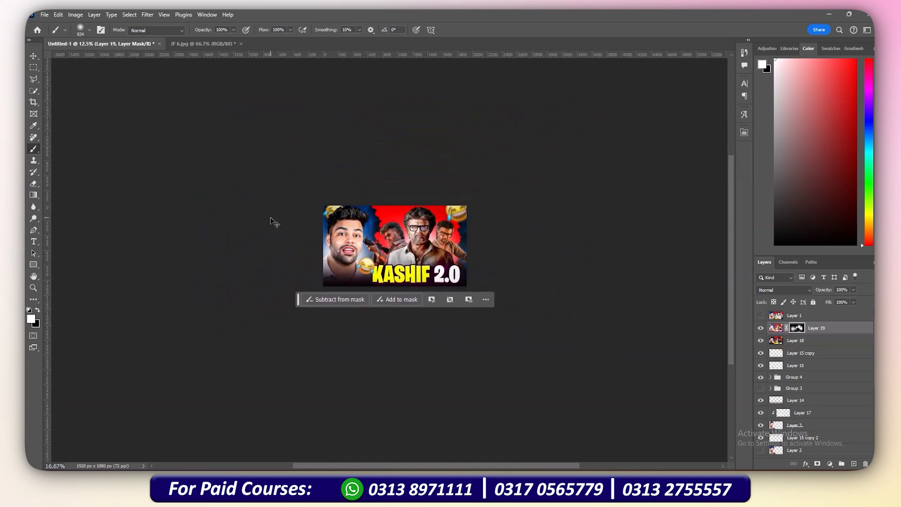
{"action": "key", "text": "ctrl+plus"}
{"action": "key", "text": "ctrl+plus"}
{"action": "scroll", "coordinate": [369, 215], "scroll_direction": "up", "scroll_amount": 1}
{"action": "key", "text": "ctrl+minus"}
{"action": "key", "text": "ctrl+minus"}
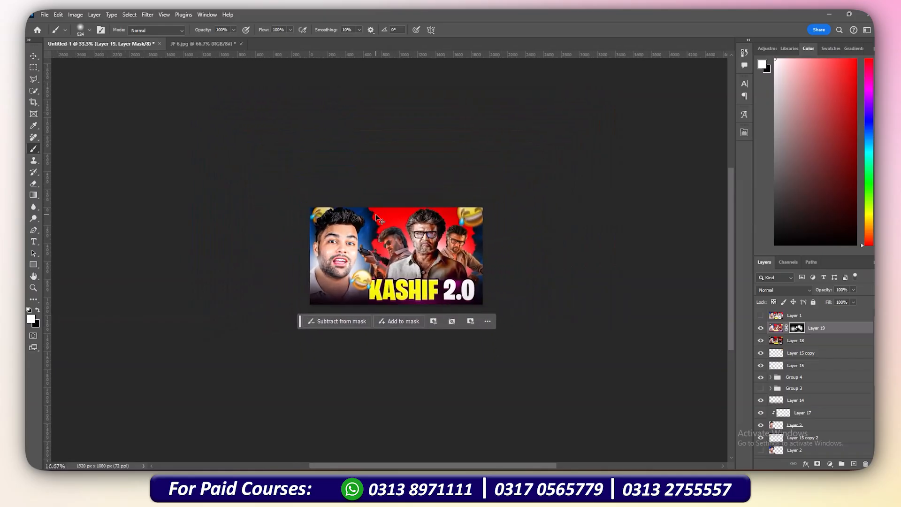
{"action": "key", "text": "ctrl+plus"}
{"action": "key", "text": "ctrl+plus"}
{"action": "scroll", "coordinate": [608, 272], "scroll_direction": "down", "scroll_amount": 1}
{"action": "scroll", "coordinate": [607, 272], "scroll_direction": "down", "scroll_amount": 1}
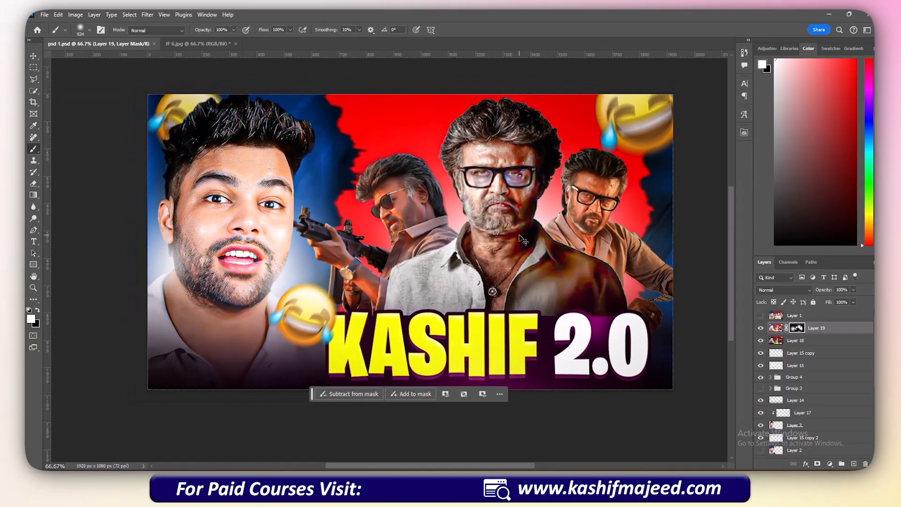
{"action": "scroll", "coordinate": [419, 338], "scroll_direction": "up", "scroll_amount": 1}
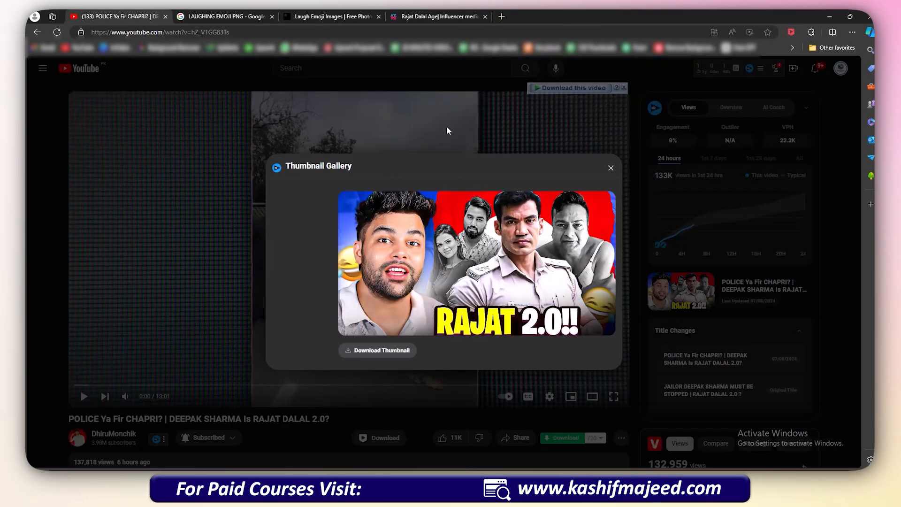
Switch to the browser, leave the open video and open the YouTube home page.
{"action": "left_click", "coordinate": [447, 131]}
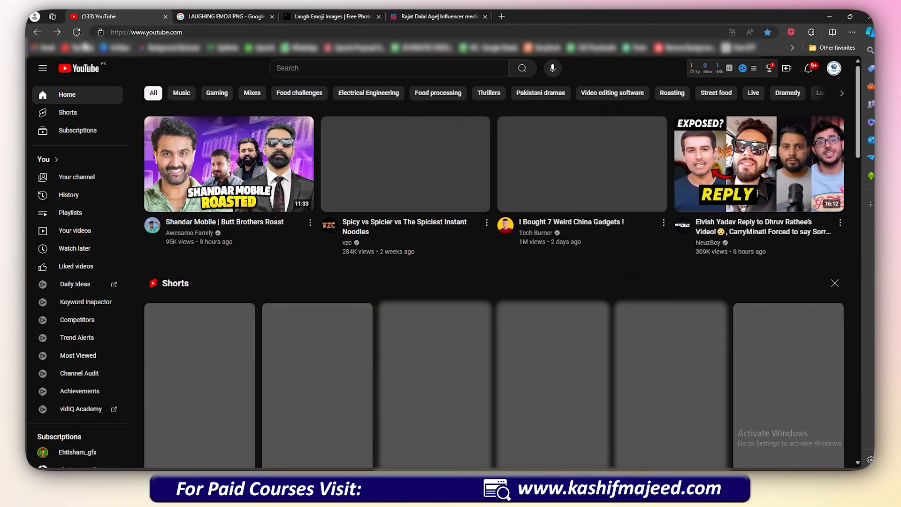
{"action": "left_click", "coordinate": [82, 48]}
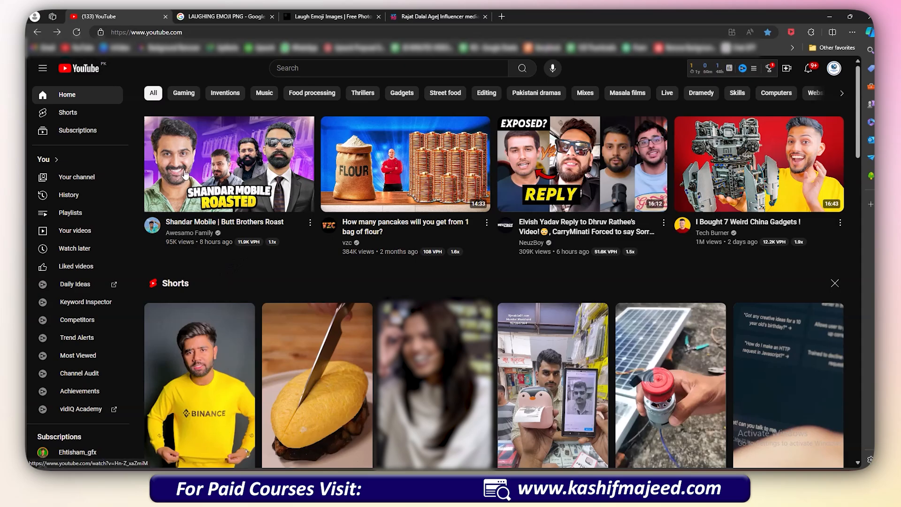
{"action": "mouse_move", "coordinate": [256, 211]}
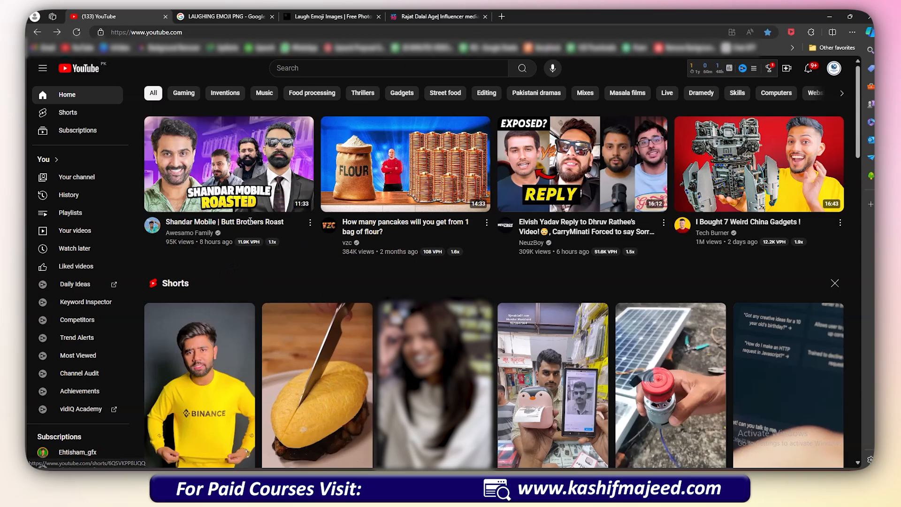
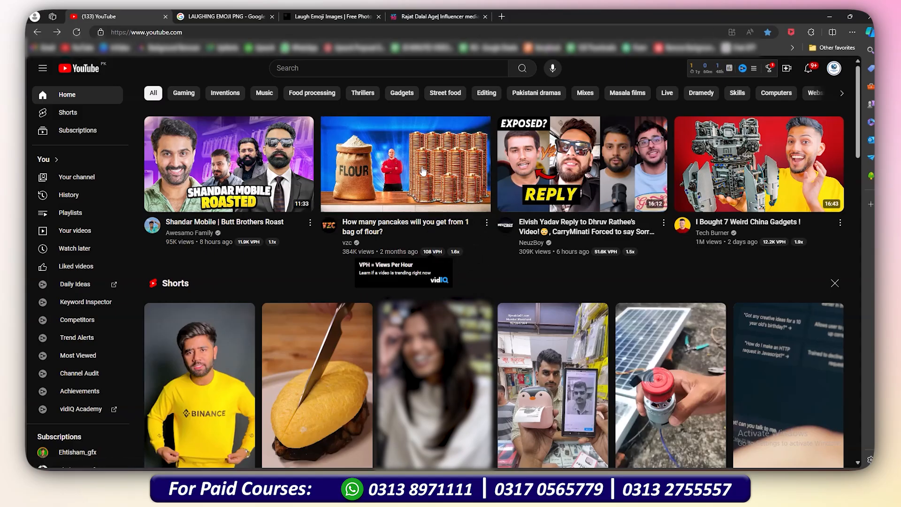
Browse the YouTube home feed and examine the colours and composition of other videos' thumbnails.
{"action": "scroll", "coordinate": [503, 319], "scroll_direction": "down", "scroll_amount": 4}
{"action": "scroll", "coordinate": [504, 319], "scroll_direction": "down", "scroll_amount": 10}
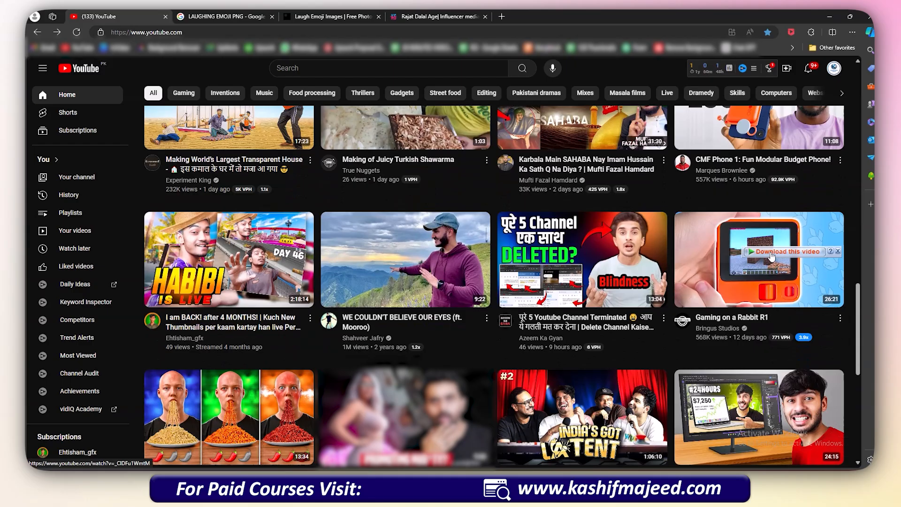
{"action": "scroll", "coordinate": [772, 256], "scroll_direction": "down", "scroll_amount": 1}
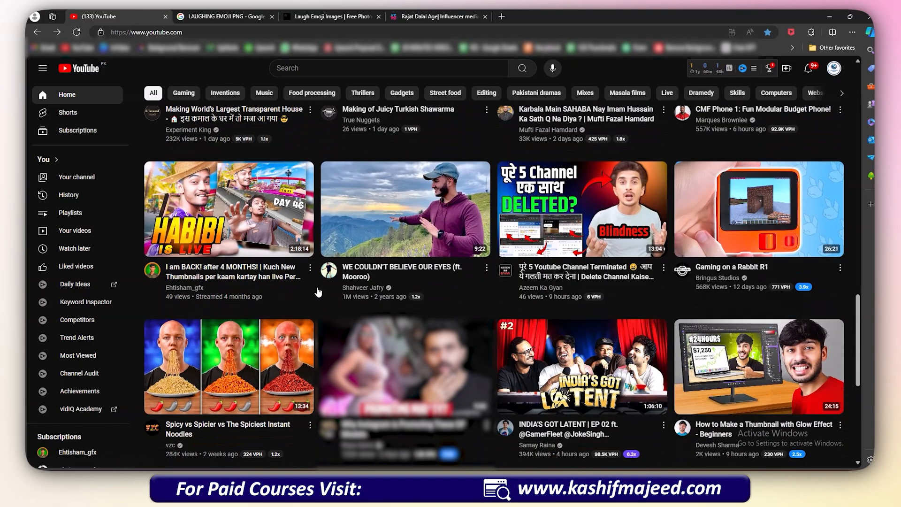
{"action": "scroll", "coordinate": [233, 154], "scroll_direction": "down", "scroll_amount": 1}
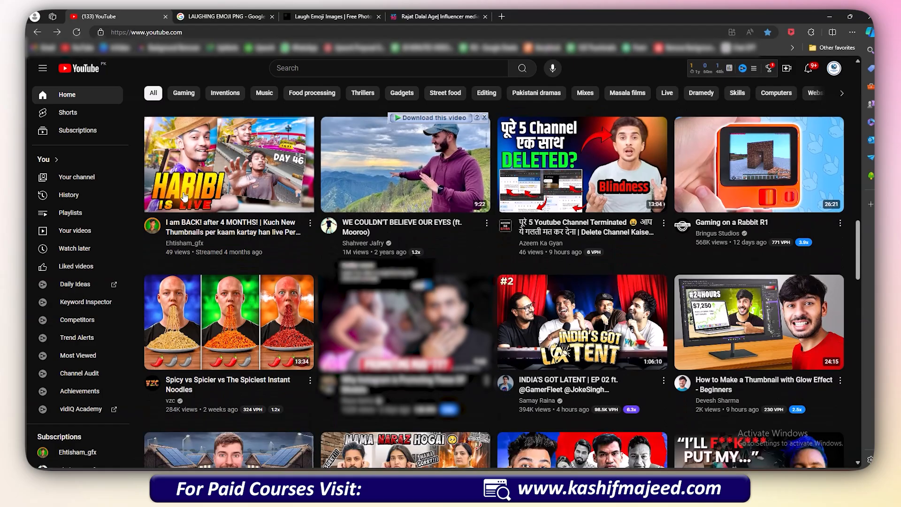
{"action": "scroll", "coordinate": [860, 238], "scroll_direction": "down", "scroll_amount": 3}
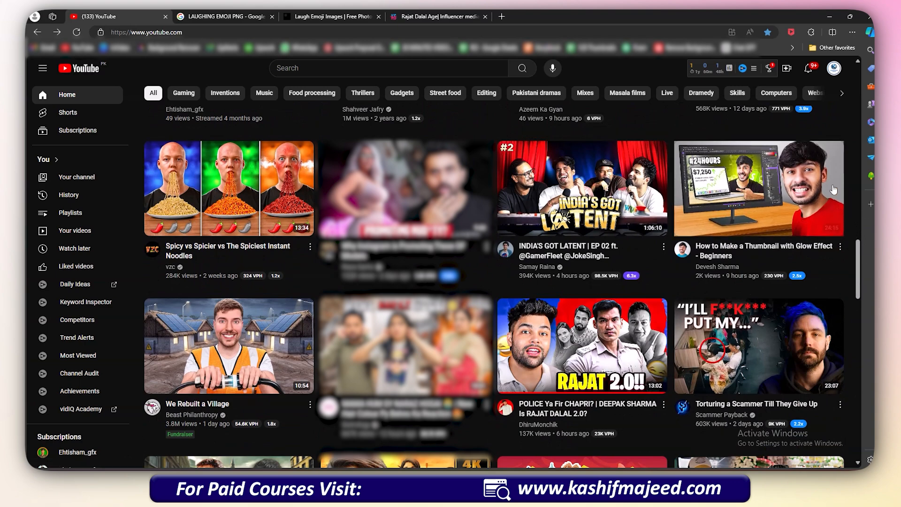
{"action": "mouse_move", "coordinate": [724, 224]}
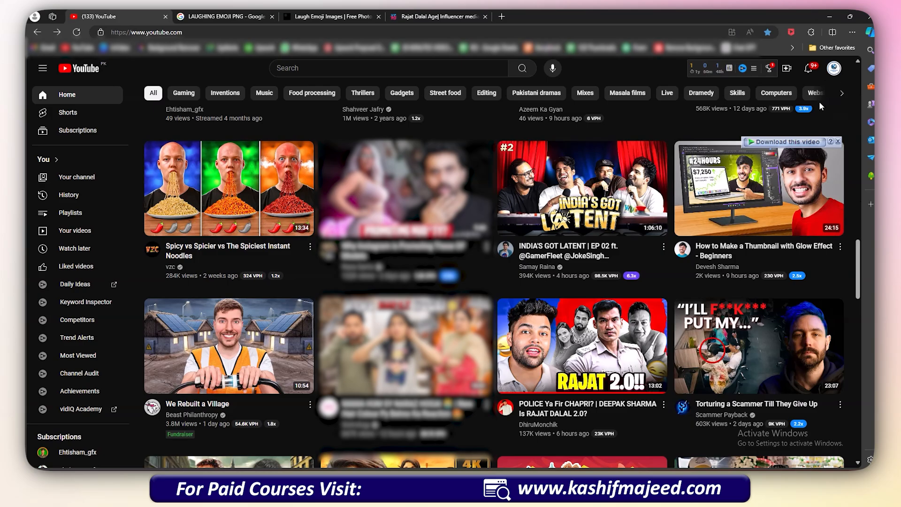
{"action": "mouse_move", "coordinate": [806, 107]}
{"action": "scroll", "coordinate": [849, 119], "scroll_direction": "down", "scroll_amount": 1}
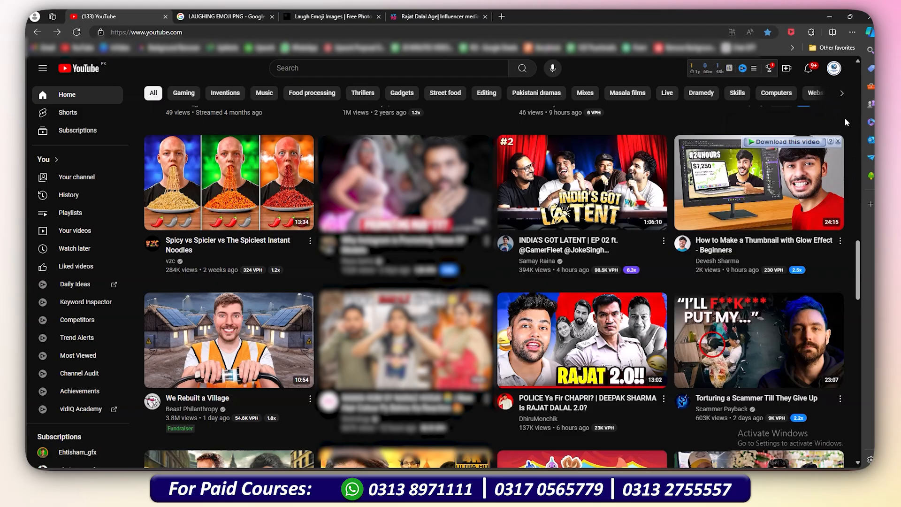
{"action": "scroll", "coordinate": [844, 117], "scroll_direction": "down", "scroll_amount": 8}
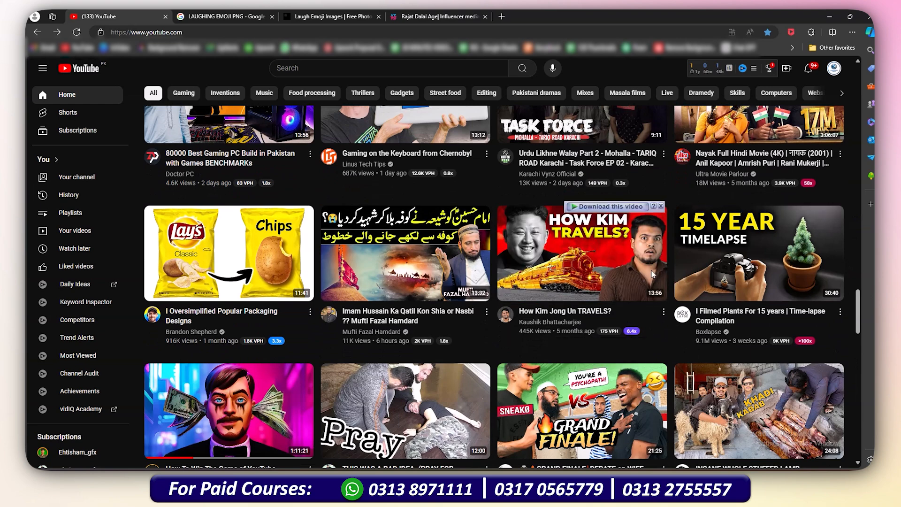
Open the "How Kim Jong Un TRAVELS?" video, download its thumbnail from the Thumbnail Gallery and open the downloaded file.
{"action": "left_click", "coordinate": [606, 270]}
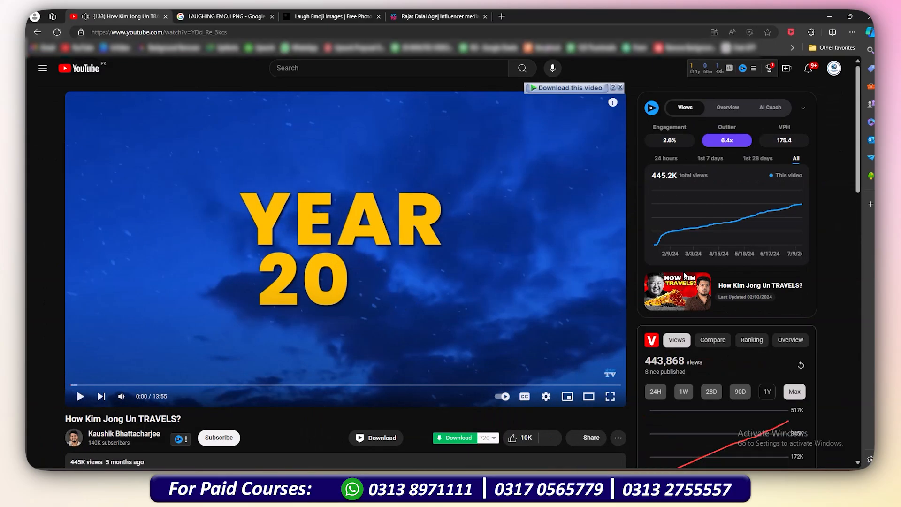
{"action": "left_click", "coordinate": [686, 295]}
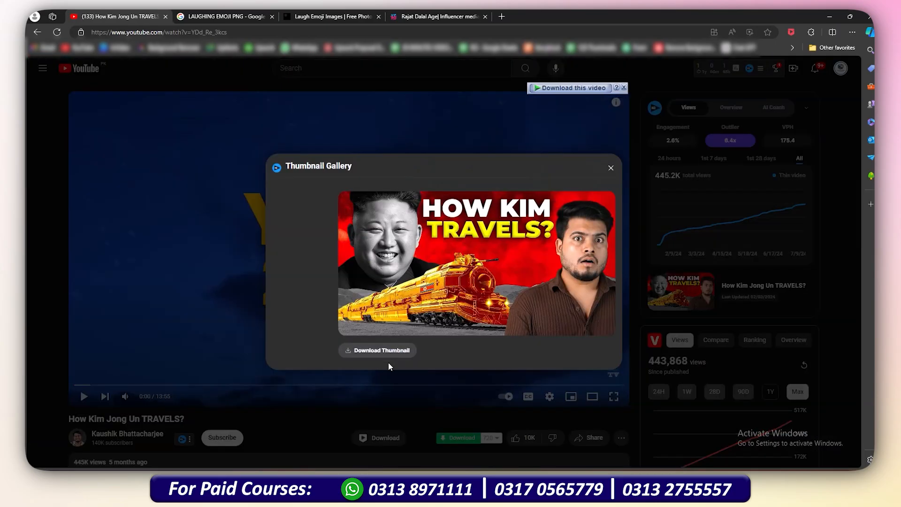
{"action": "left_click", "coordinate": [461, 283]}
{"action": "left_click", "coordinate": [706, 66]}
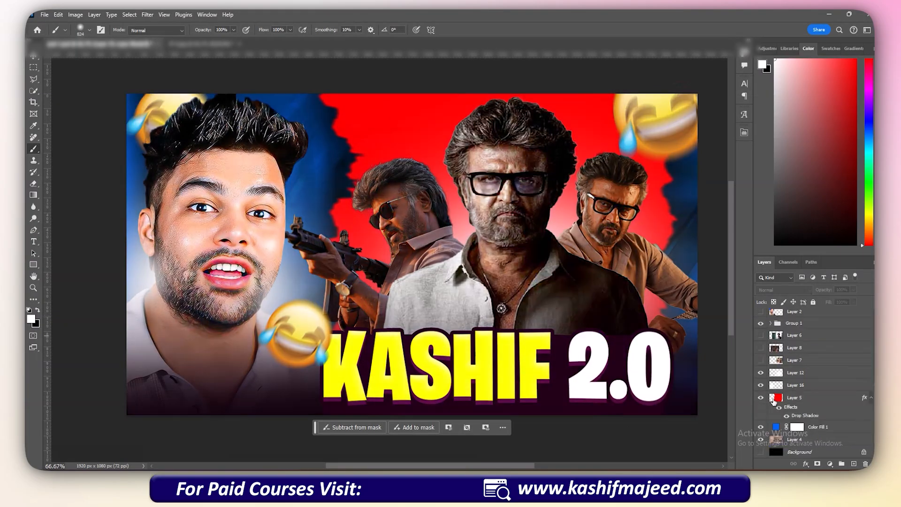
Toggle Color Fill 1 off and on in Photoshop and examine the downloaded thumbnail (11).jpeg in the image viewer for comparison.
{"action": "left_click", "coordinate": [760, 427]}
{"action": "left_click", "coordinate": [761, 426]}
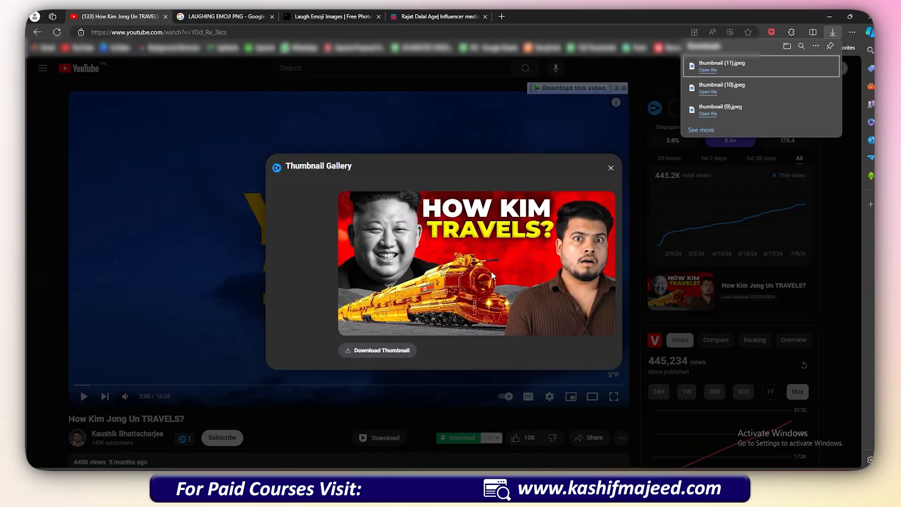
{"action": "left_click", "coordinate": [584, 469]}
{"action": "left_click", "coordinate": [731, 432]}
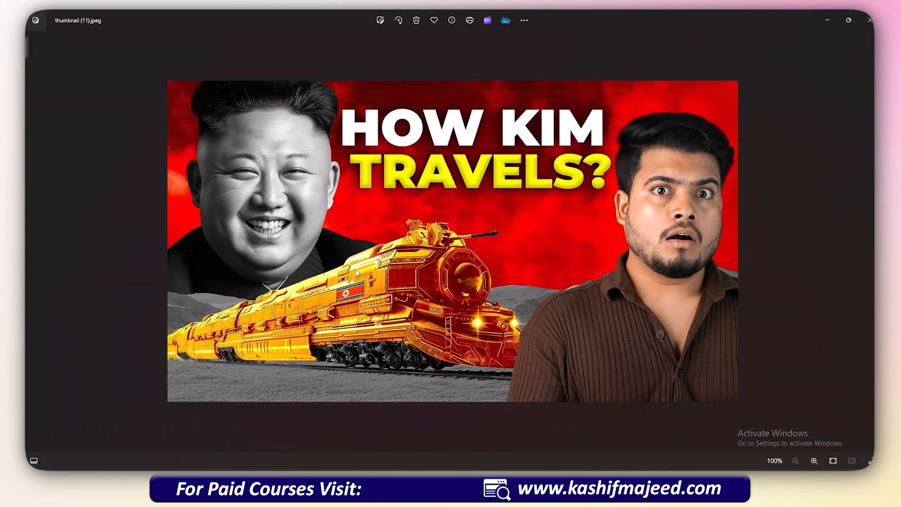
{"action": "scroll", "coordinate": [269, 246], "scroll_direction": "up", "scroll_amount": 2}
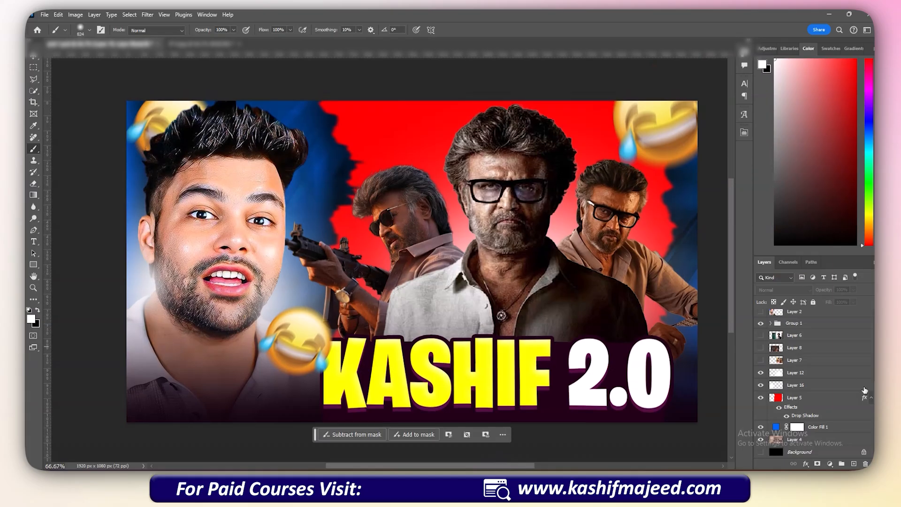
Switch to Photoshop and add a Black & White adjustment above Layer 9 in Group 1, clipped so it affects only the central man.
{"action": "scroll", "coordinate": [784, 354], "scroll_direction": "up", "scroll_amount": 3}
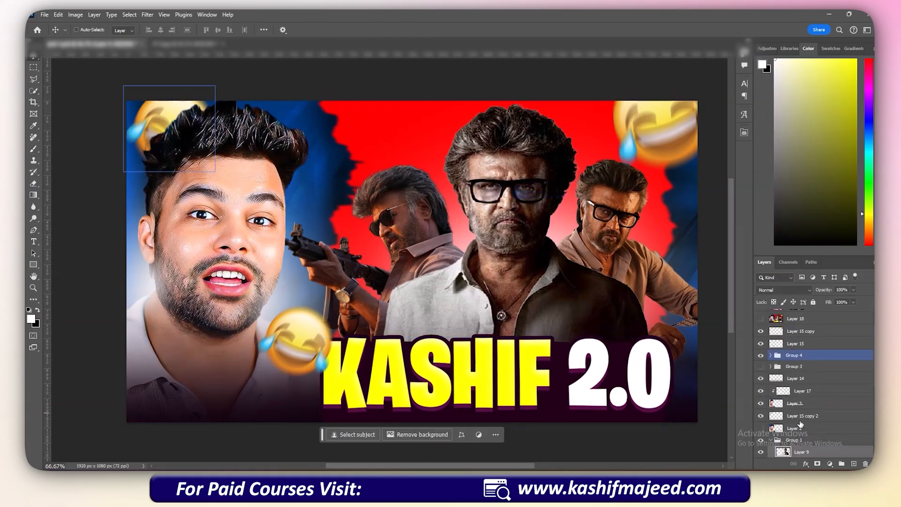
{"action": "scroll", "coordinate": [800, 439], "scroll_direction": "down", "scroll_amount": 1}
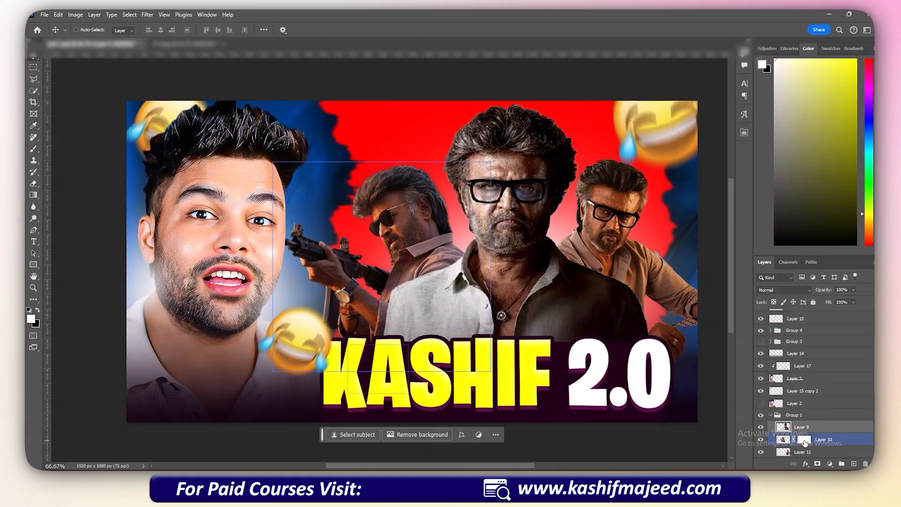
{"action": "left_click", "coordinate": [830, 464]}
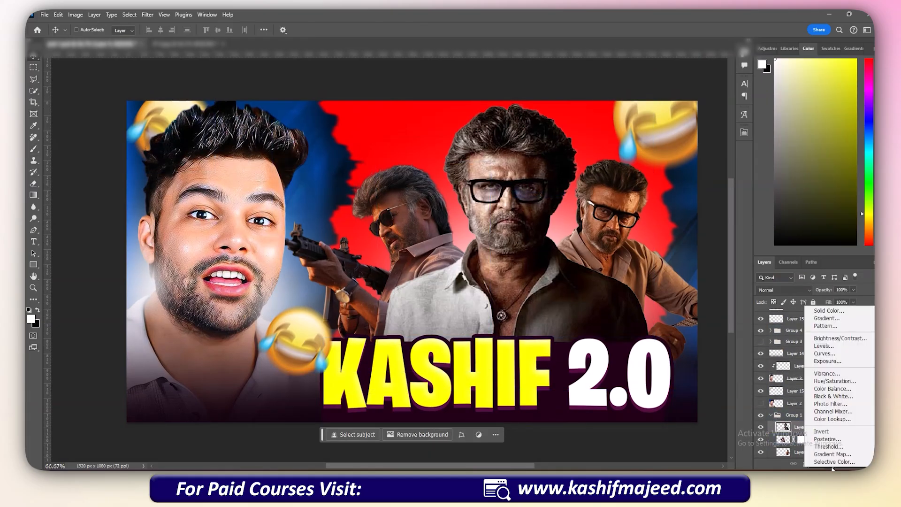
{"action": "left_click", "coordinate": [840, 396]}
{"action": "scroll", "coordinate": [840, 458], "scroll_direction": "down", "scroll_amount": 1}
{"action": "left_click", "coordinate": [834, 397], "text": "alt"}
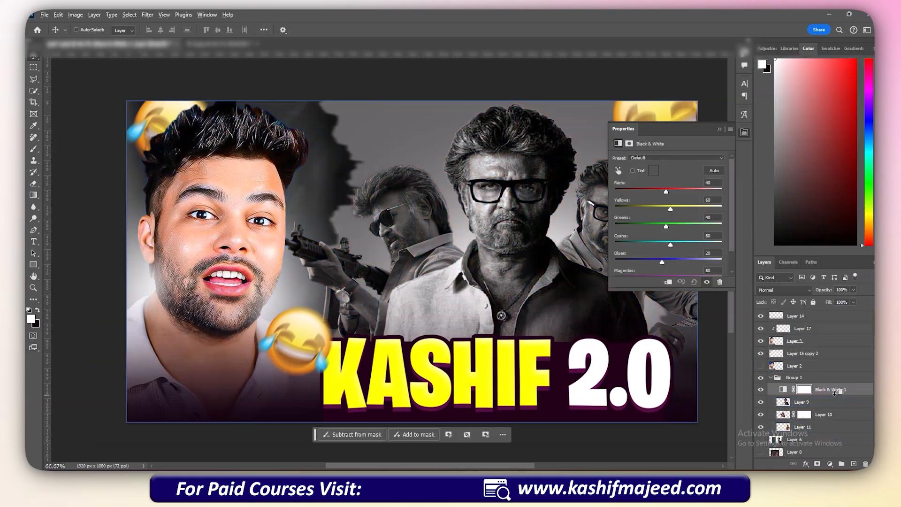
{"action": "left_click", "coordinate": [719, 130]}
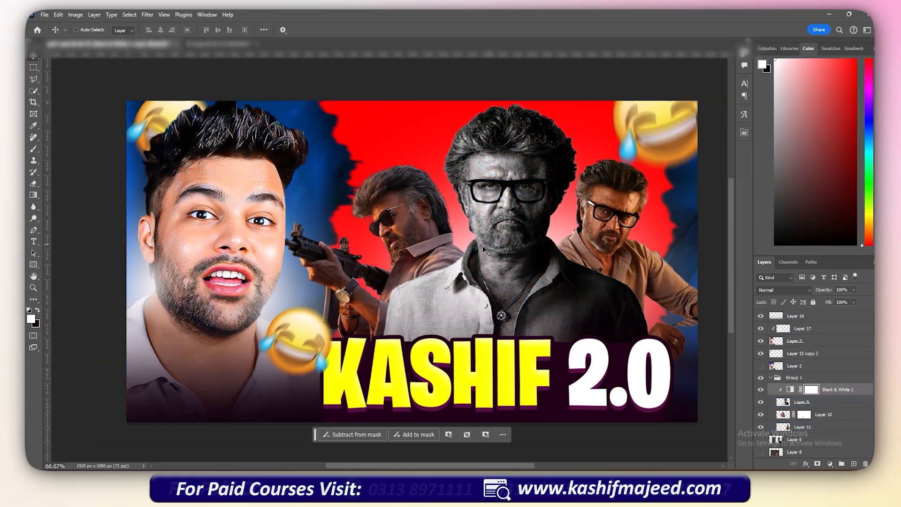
Hide the Black & White 1 adjustment clipped to Layer 9 to compare the central man, and delete the adjustment.
{"action": "left_click", "coordinate": [760, 389]}
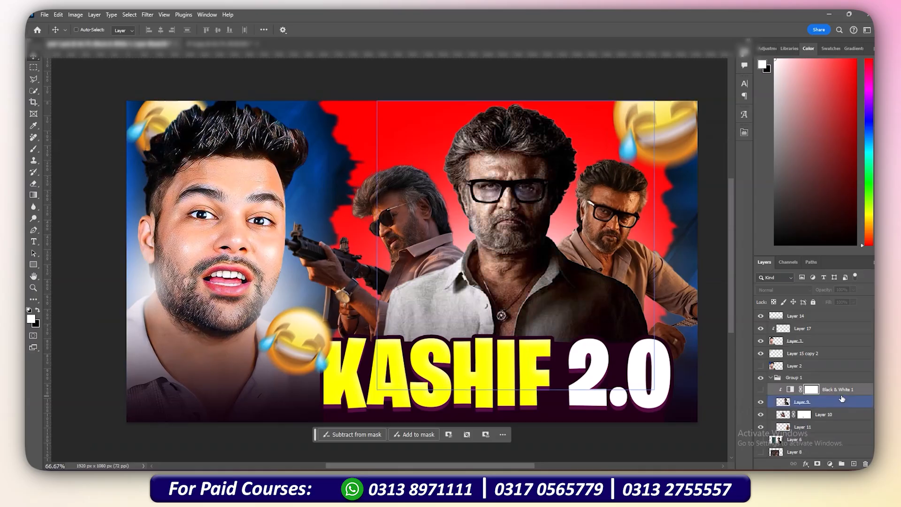
{"action": "left_click", "coordinate": [790, 389]}
{"action": "key", "text": "Delete"}
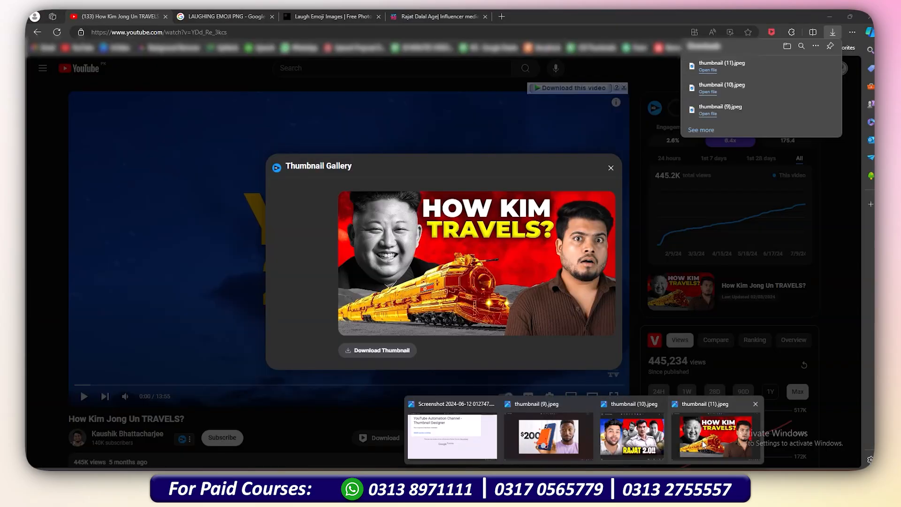
Examine thumbnail (11).jpeg in the image viewer again, return to the browser and close the Thumbnail Gallery.
{"action": "left_click", "coordinate": [732, 420]}
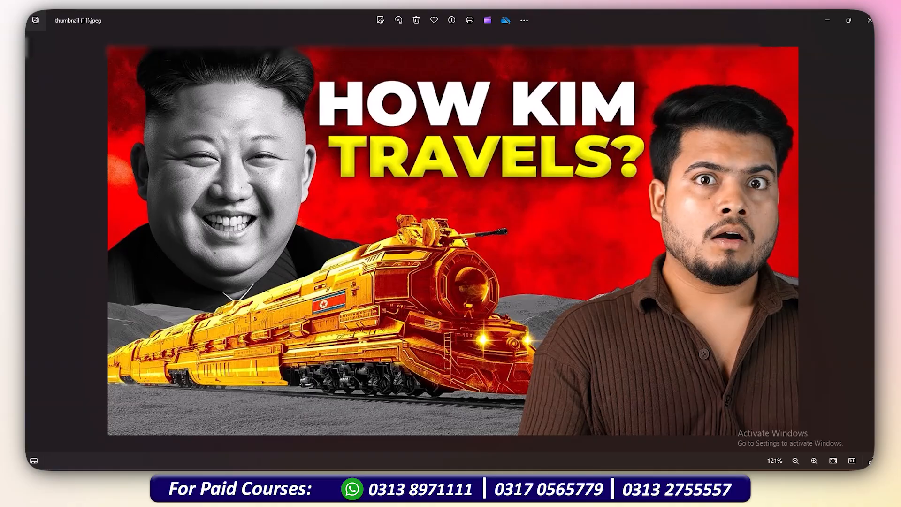
{"action": "key", "text": "alt+Tab"}
{"action": "left_click", "coordinate": [691, 382]}
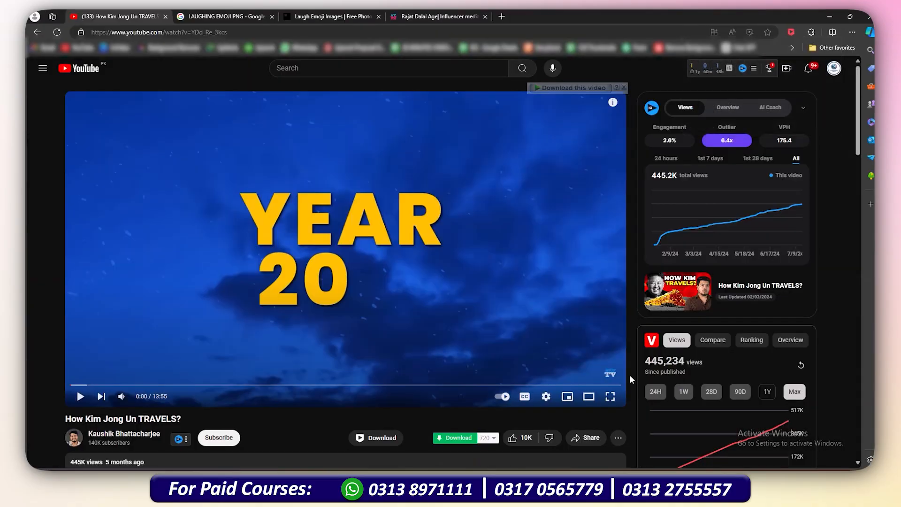
Search YouTube for "DHRUV RATHEE", open the "My Reply to Godi Youtubers" video and download its thumbnail from the Thumbnail Gallery.
{"action": "left_click", "coordinate": [338, 68]}
{"action": "type", "text": "DHRUV RATHEE"}
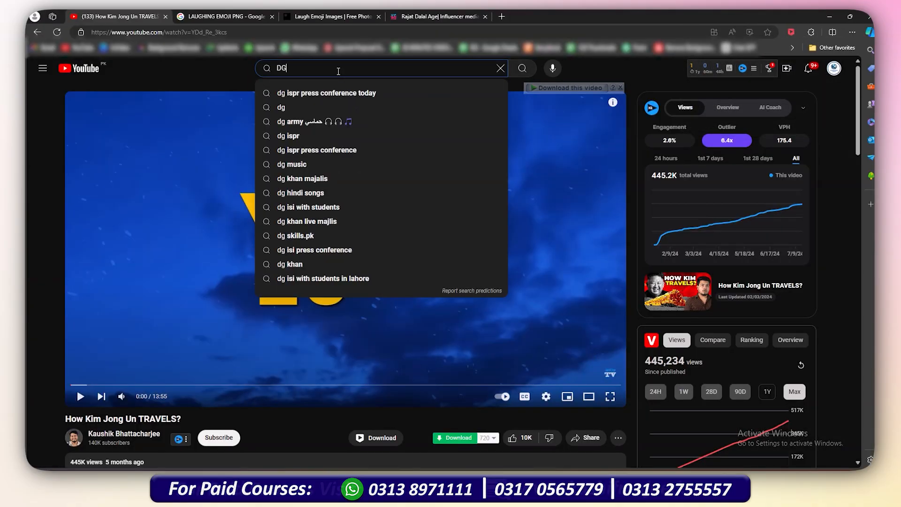
{"action": "key", "text": "Return"}
{"action": "left_click", "coordinate": [288, 251]}
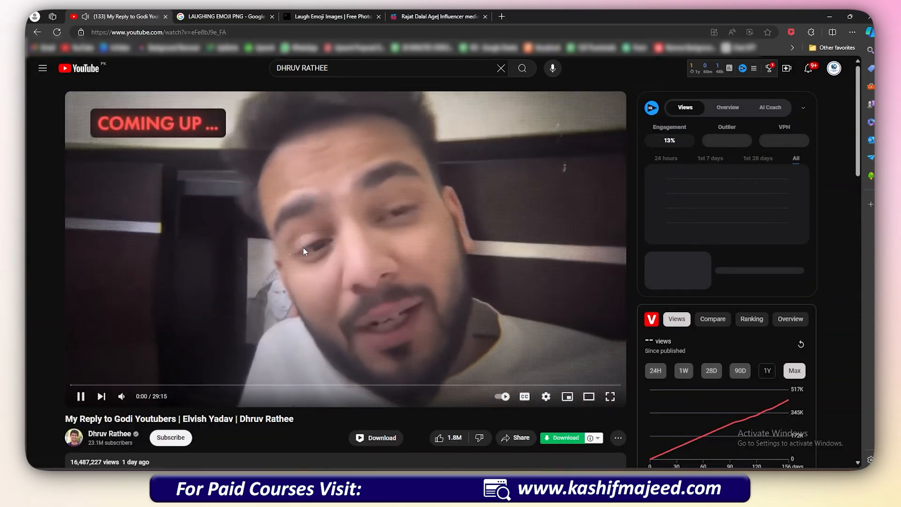
{"action": "left_click", "coordinate": [303, 247]}
{"action": "left_click", "coordinate": [706, 298]}
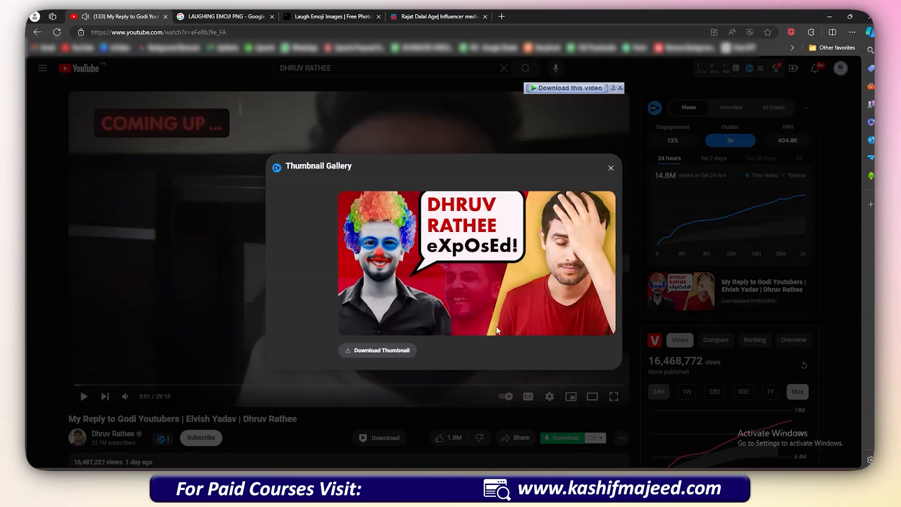
{"action": "left_click", "coordinate": [381, 351]}
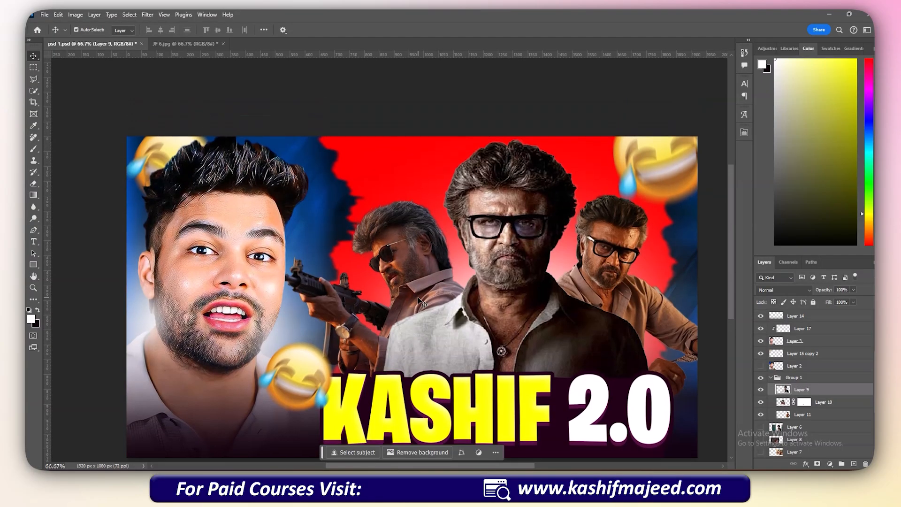
Create a new 1920 x 1080 px Photoshop document and paste thumbnail (13).jpeg into it, scaled to 150% to fill the canvas.
{"action": "key", "text": "ctrl+n"}
{"action": "double_click", "coordinate": [304, 207]}
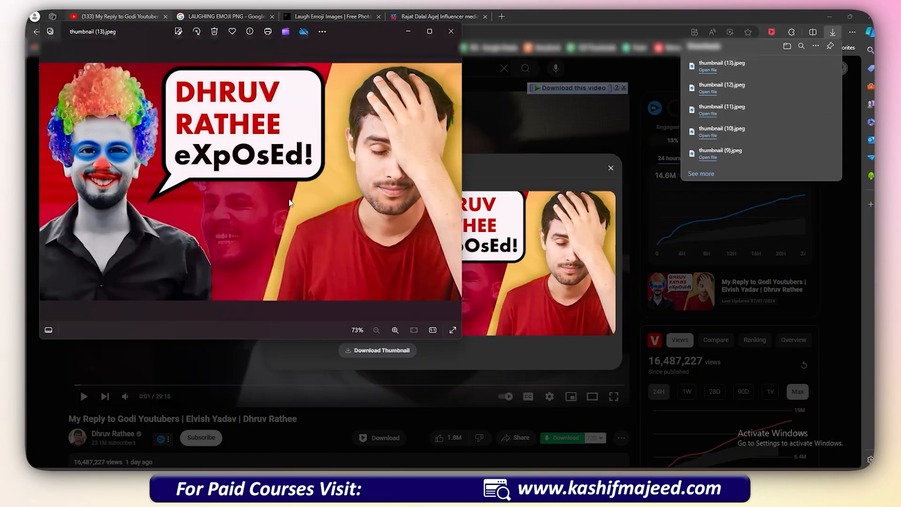
{"action": "right_click", "coordinate": [291, 202]}
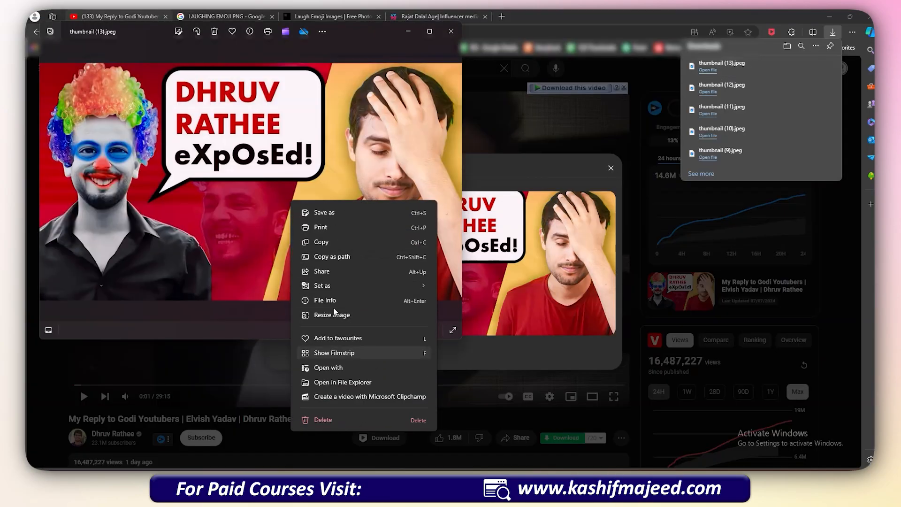
{"action": "left_click", "coordinate": [321, 241]}
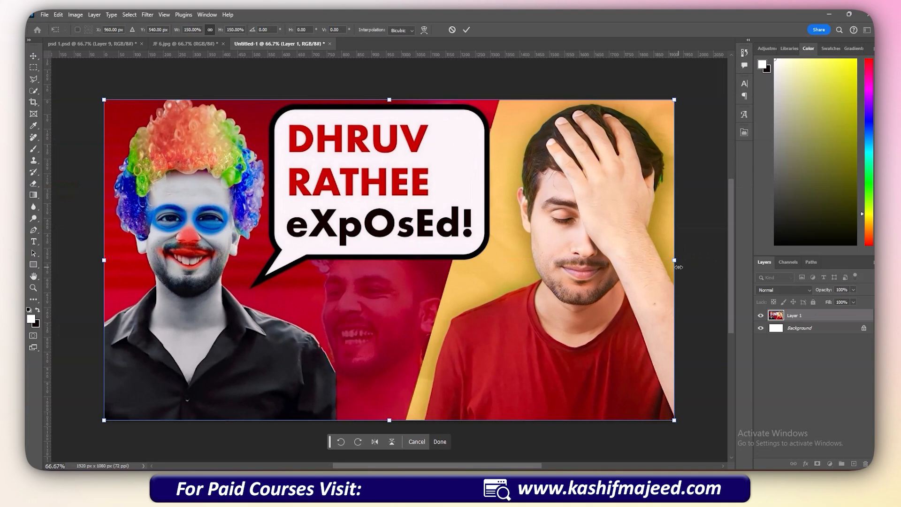
{"action": "key", "text": "Return"}
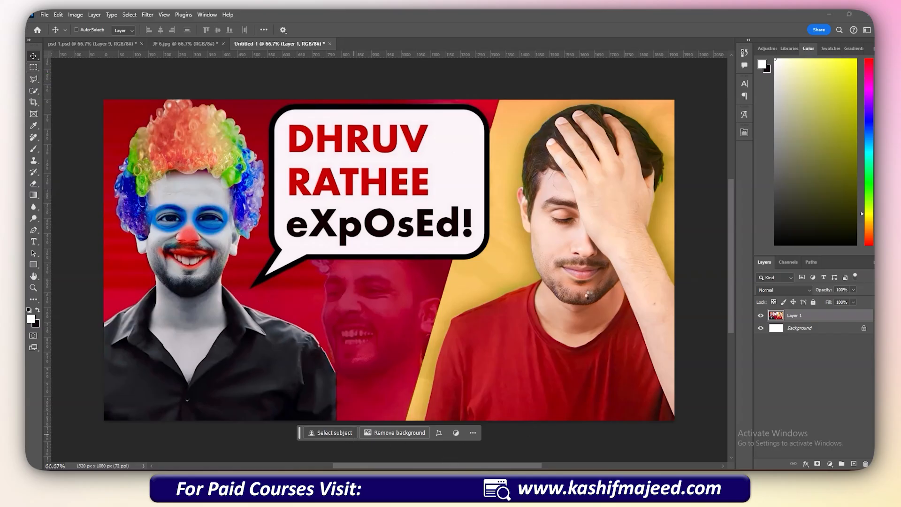
Select the man covering his face with his hand and copy him to a new layer.
{"action": "key", "text": "m"}
{"action": "scroll", "coordinate": [546, 333], "scroll_direction": "up", "scroll_amount": 2}
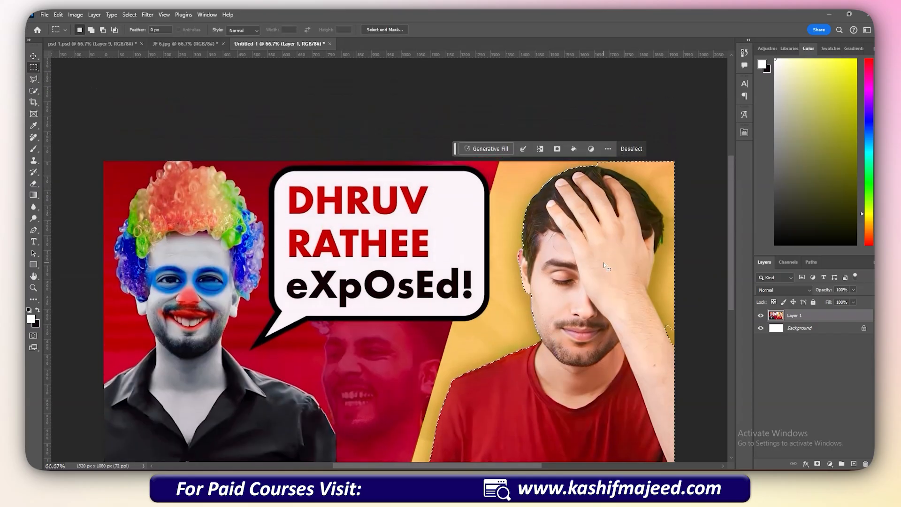
{"action": "key", "text": "ctrl+j"}
{"action": "key", "text": "v"}
{"action": "key", "text": "ctrl+minus"}
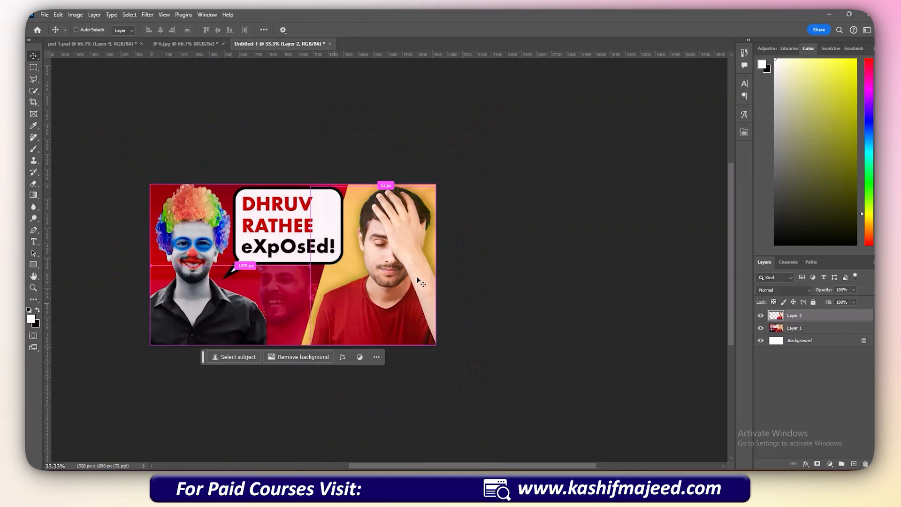
Copy the man in the clown wig from Layer 1 to his own layer, and hide both cut-outs so the full thumbnail shows.
{"action": "left_click", "coordinate": [761, 315]}
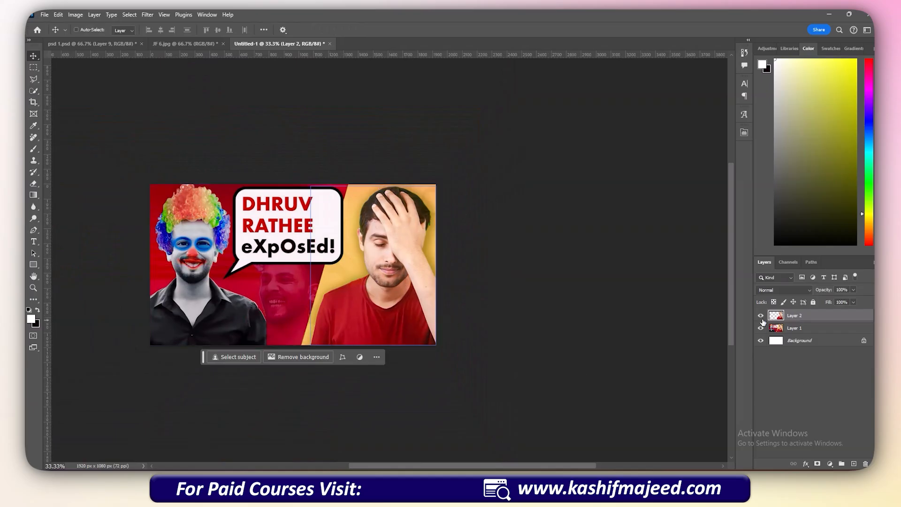
{"action": "left_click", "coordinate": [798, 328]}
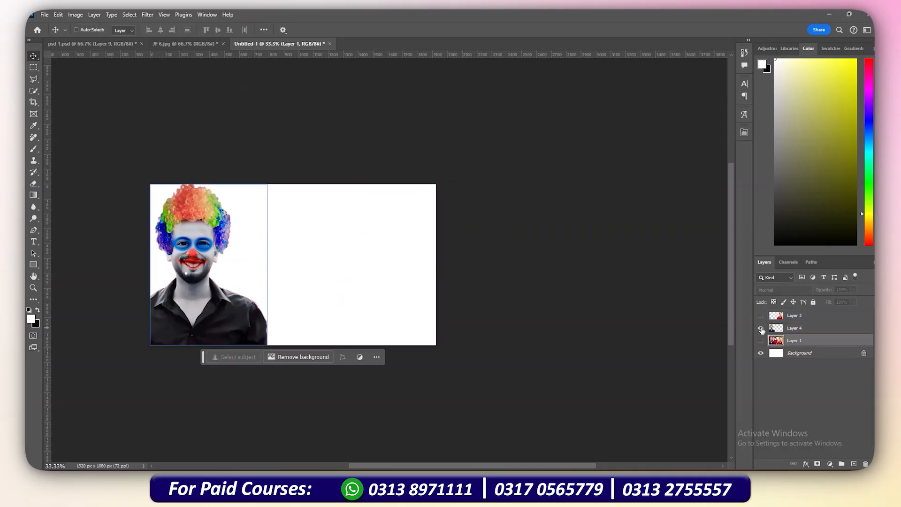
{"action": "left_click", "coordinate": [760, 328]}
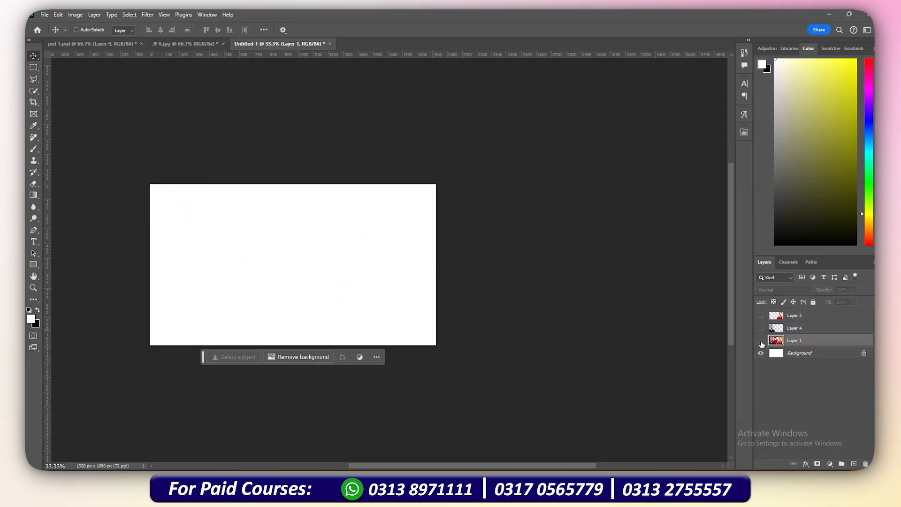
{"action": "left_click", "coordinate": [761, 340]}
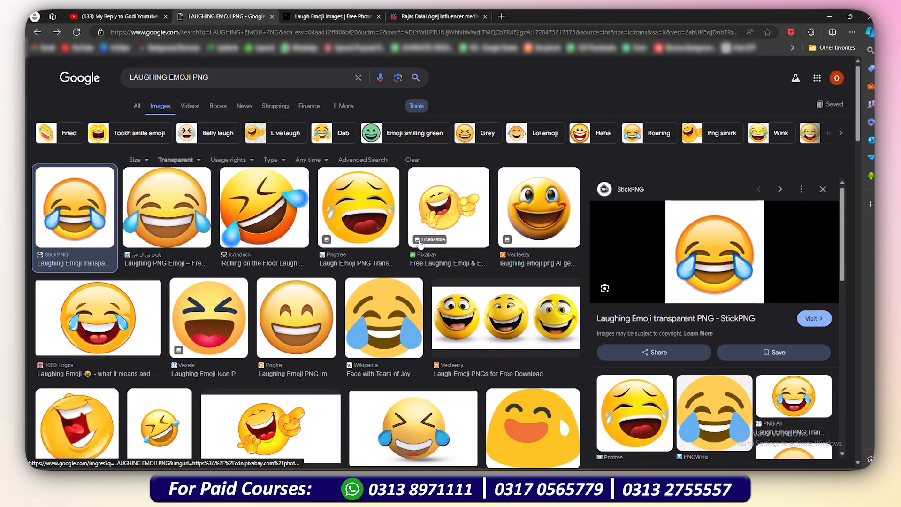
Open a dark red movie still from the "JAILER" image results, paste it above Layer 1 and enlarge it beyond the canvas.
{"action": "key", "text": "Escape"}
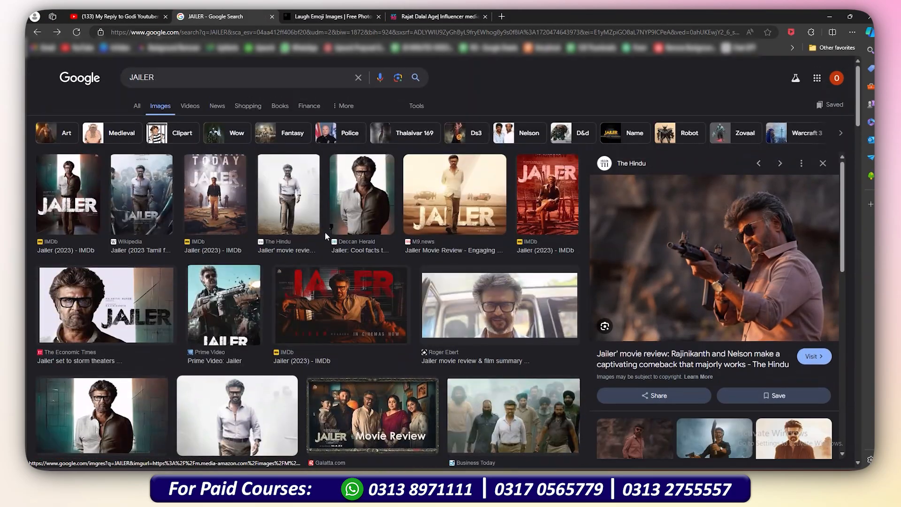
{"action": "left_click", "coordinate": [341, 305]}
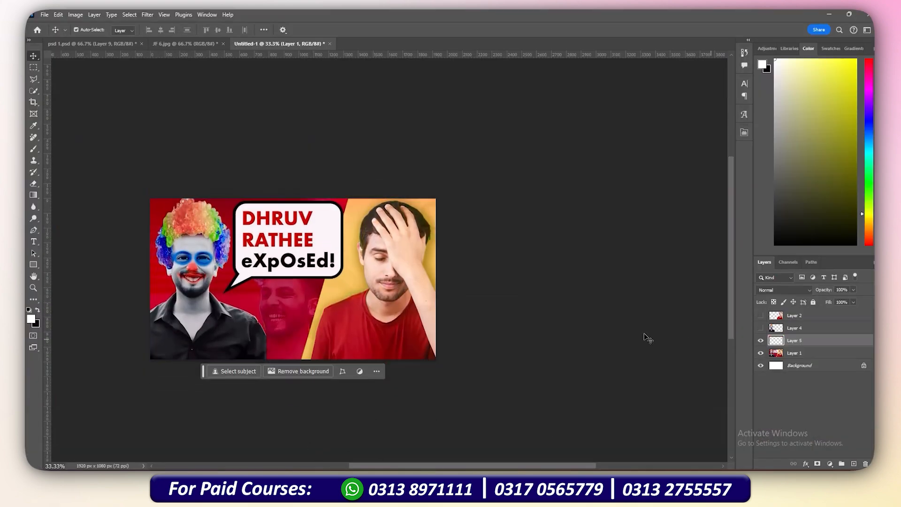
{"action": "key", "text": "ctrl+v"}
{"action": "key", "text": "ctrl+t"}
{"action": "left_click_drag", "start_coordinate": [402, 215], "coordinate": [150, 295]}
{"action": "key", "text": "Return"}
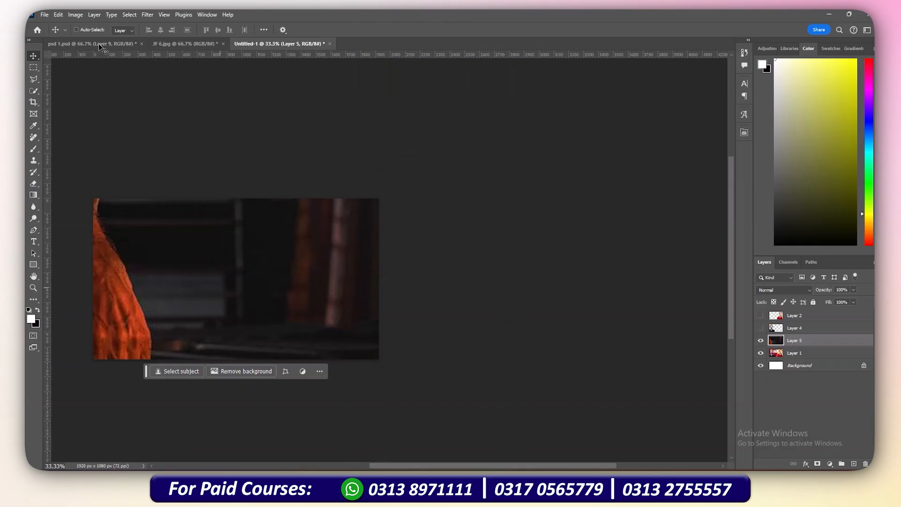
Apply a Motion Blur to the pasted movie still with an angle of 56° and a distance of 218 pixels.
{"action": "left_click", "coordinate": [147, 15]}
{"action": "mouse_move", "coordinate": [246, 137]}
{"action": "left_click", "coordinate": [297, 188]}
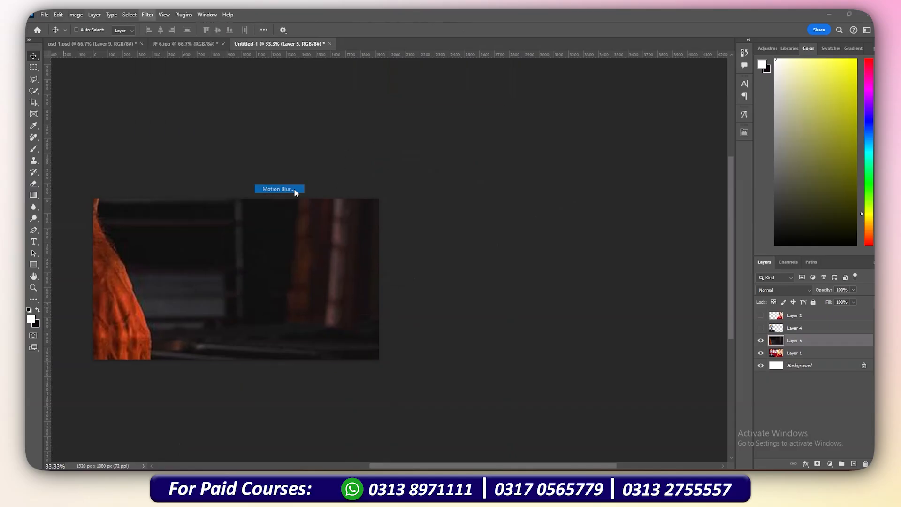
{"action": "left_click_drag", "start_coordinate": [422, 271], "coordinate": [424, 273]}
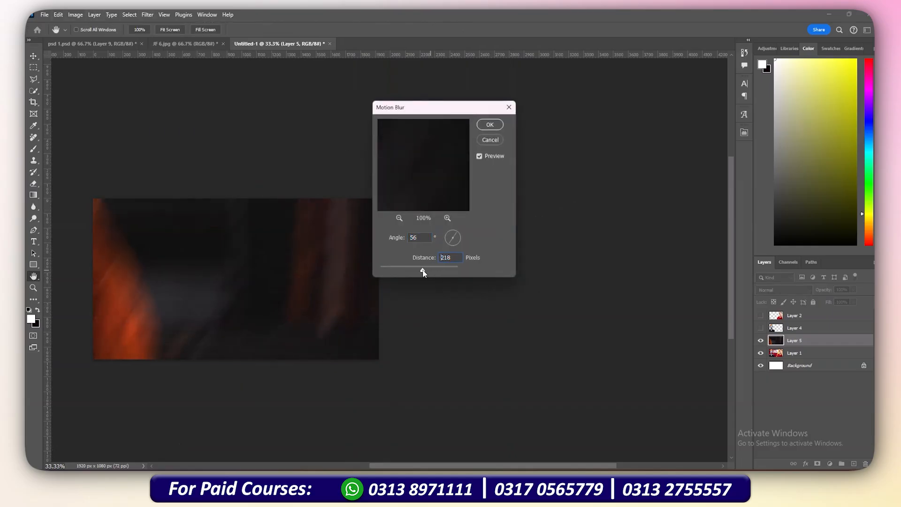
{"action": "left_click", "coordinate": [489, 125]}
Move Layer 1 above the blurred Layer 5, toggling Layer 1's visibility to compare the two backgrounds.
{"action": "left_click", "coordinate": [760, 353]}
{"action": "left_click_drag", "start_coordinate": [792, 355], "coordinate": [792, 333]}
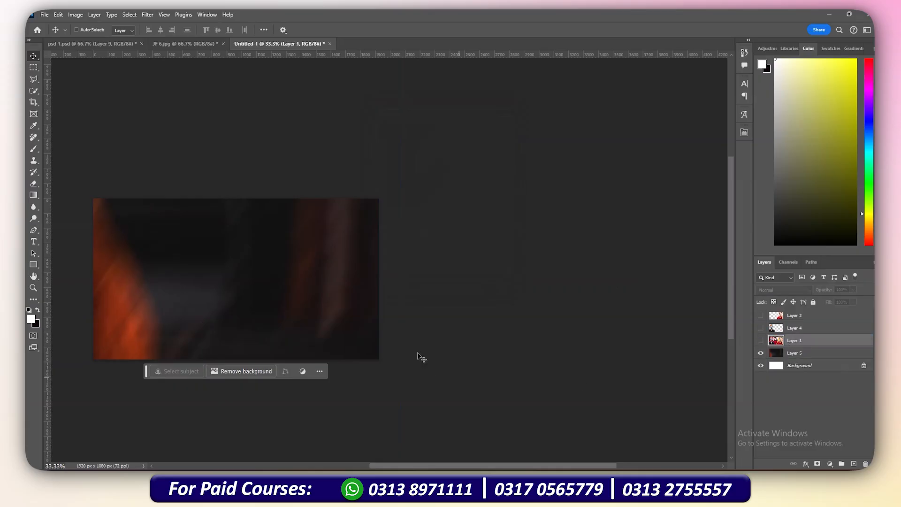
{"action": "left_click", "coordinate": [760, 340]}
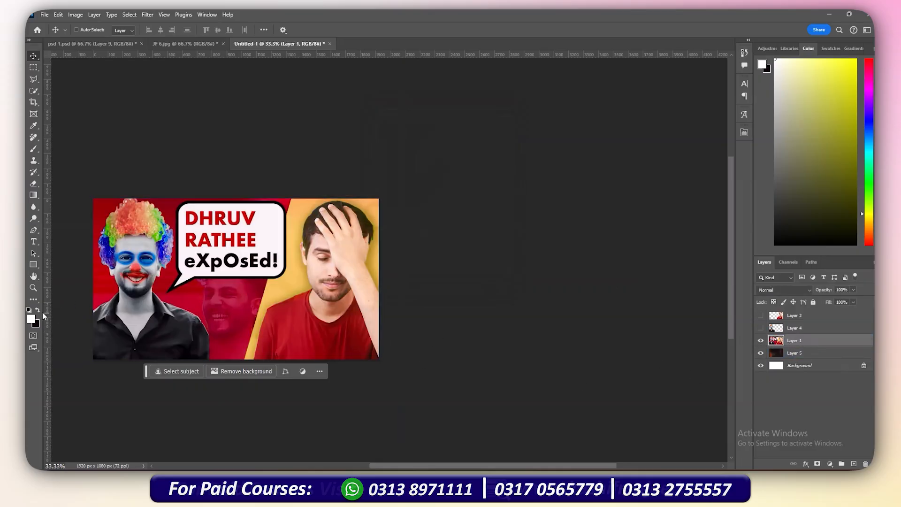
Add a red Solid Color fill above the blurred Layer 5, hide Layer 1 and set the fill's blend mode to Multiply.
{"action": "left_click", "coordinate": [794, 353]}
{"action": "left_click", "coordinate": [830, 464]}
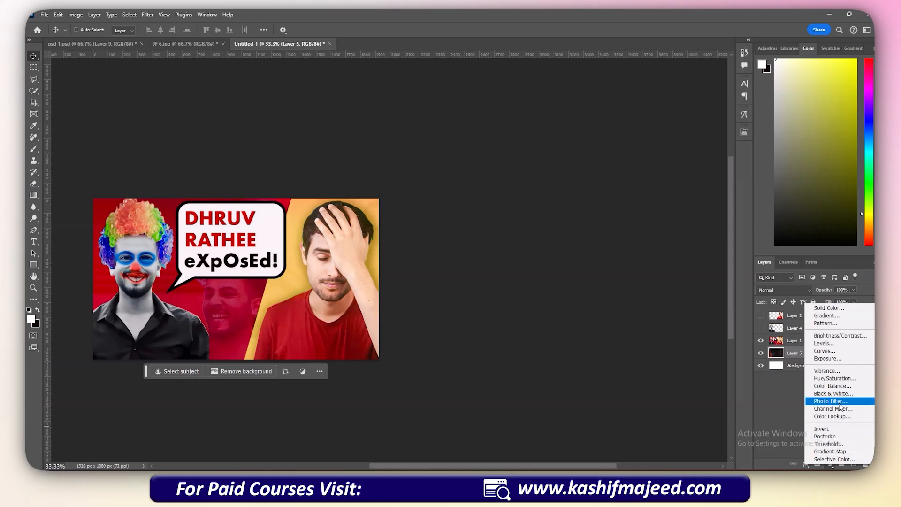
{"action": "left_click", "coordinate": [828, 307]}
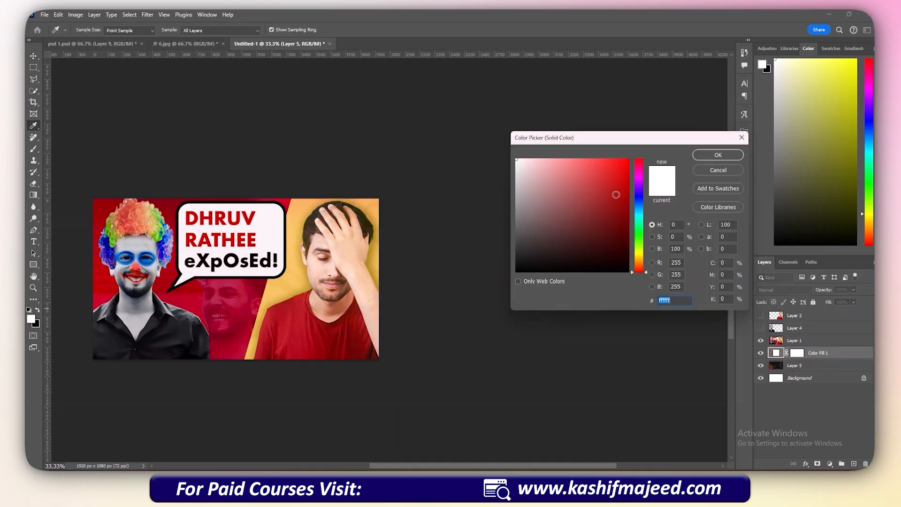
{"action": "left_click", "coordinate": [720, 155]}
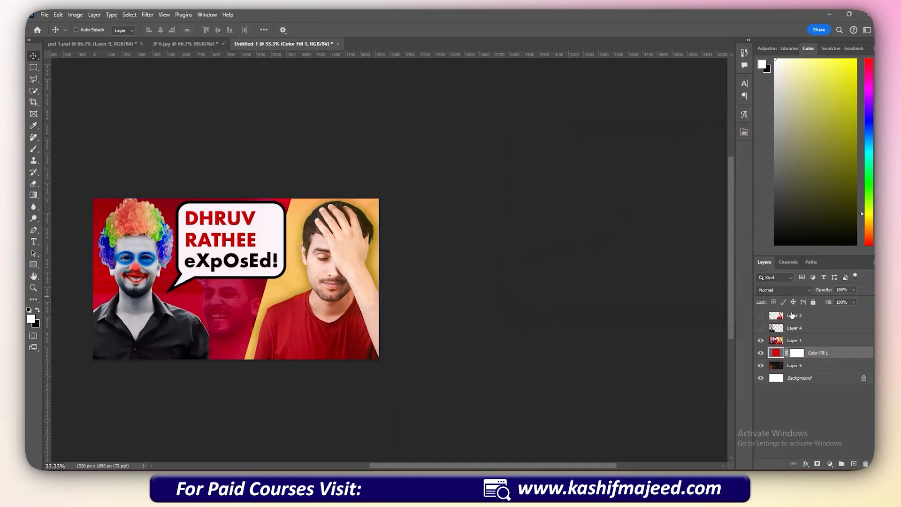
{"action": "left_click", "coordinate": [762, 344]}
{"action": "left_click", "coordinate": [761, 340]}
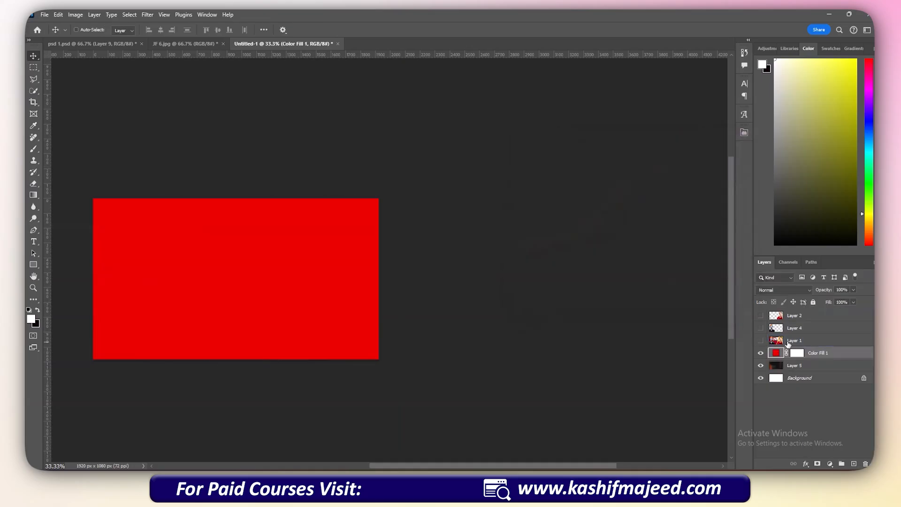
{"action": "left_click", "coordinate": [793, 291]}
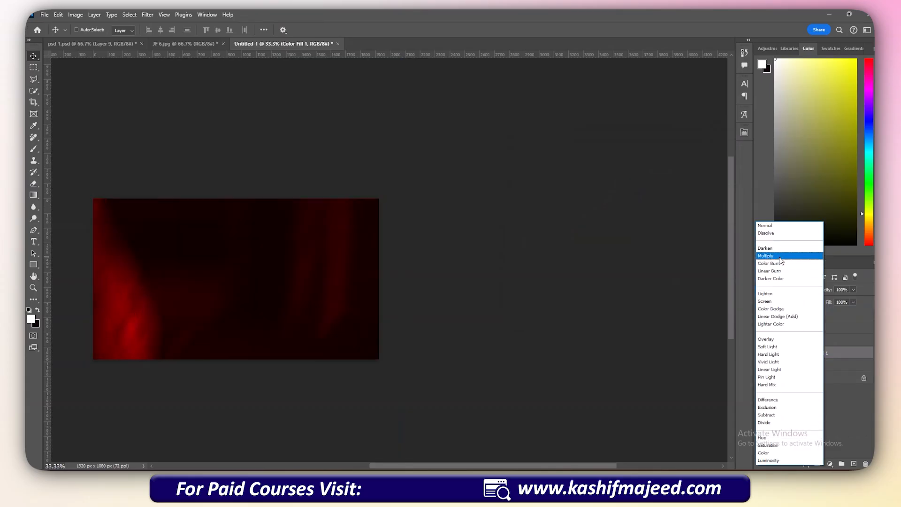
{"action": "left_click", "coordinate": [765, 255]}
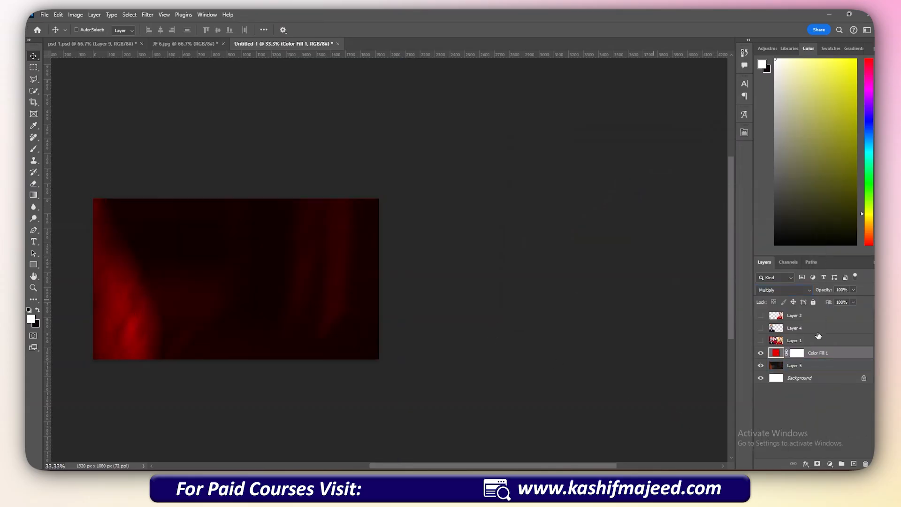
Reposition the blurred Layer 5 beneath the red fill, show Layer 1 to compare the backgrounds, and hide Color Fill 1.
{"action": "left_click", "coordinate": [792, 369]}
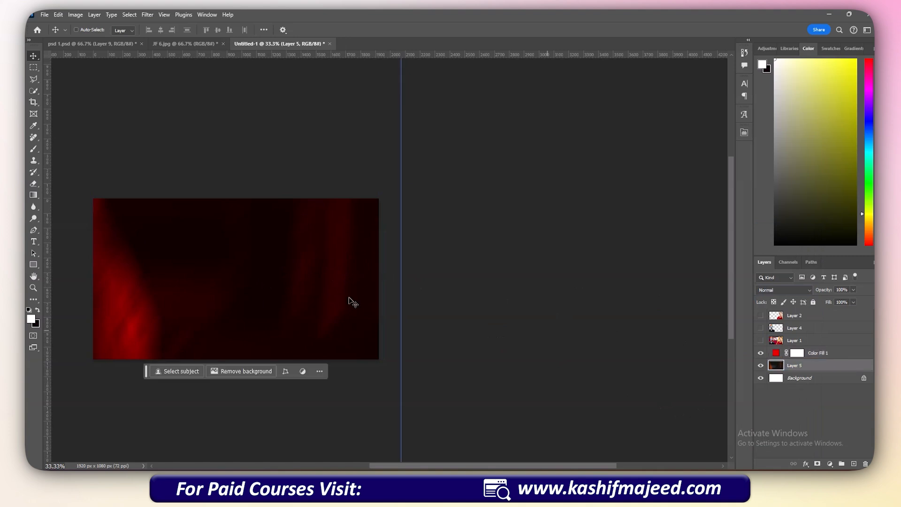
{"action": "left_click_drag", "start_coordinate": [171, 264], "coordinate": [355, 303]}
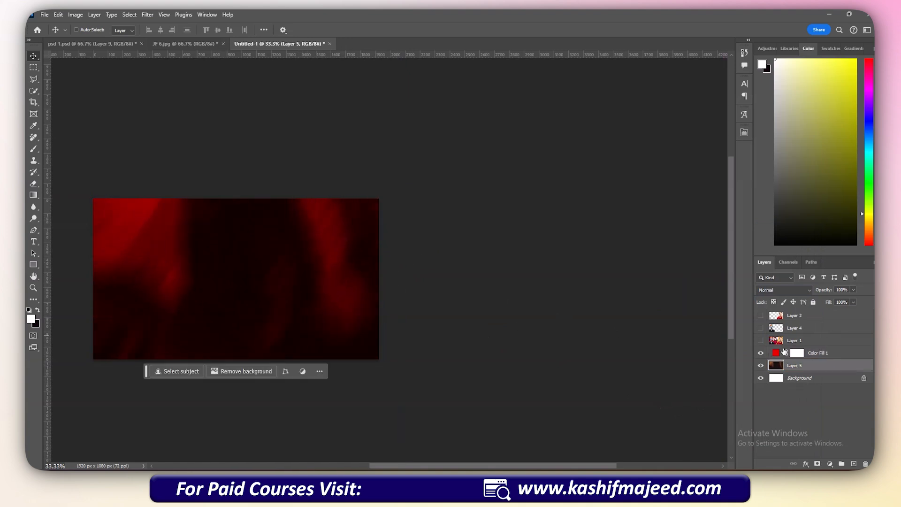
{"action": "left_click", "coordinate": [809, 353]}
{"action": "left_click", "coordinate": [760, 341]}
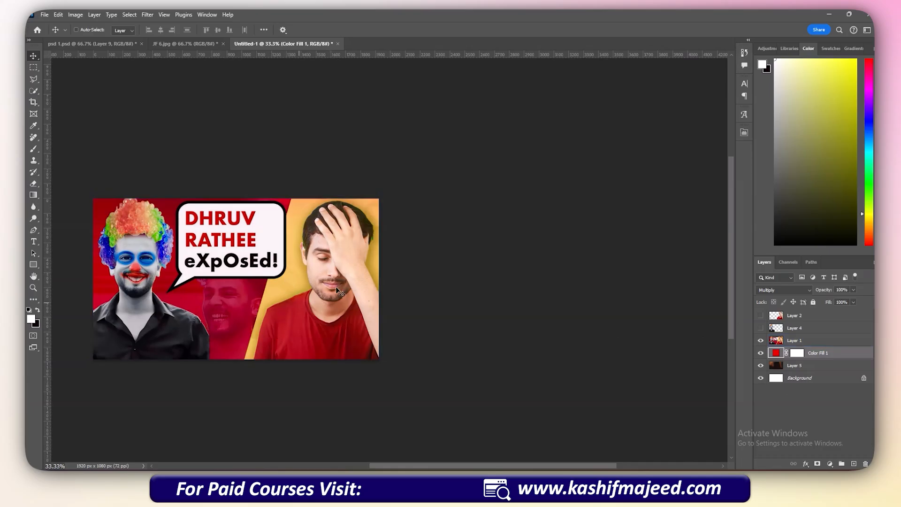
{"action": "left_click", "coordinate": [819, 367]}
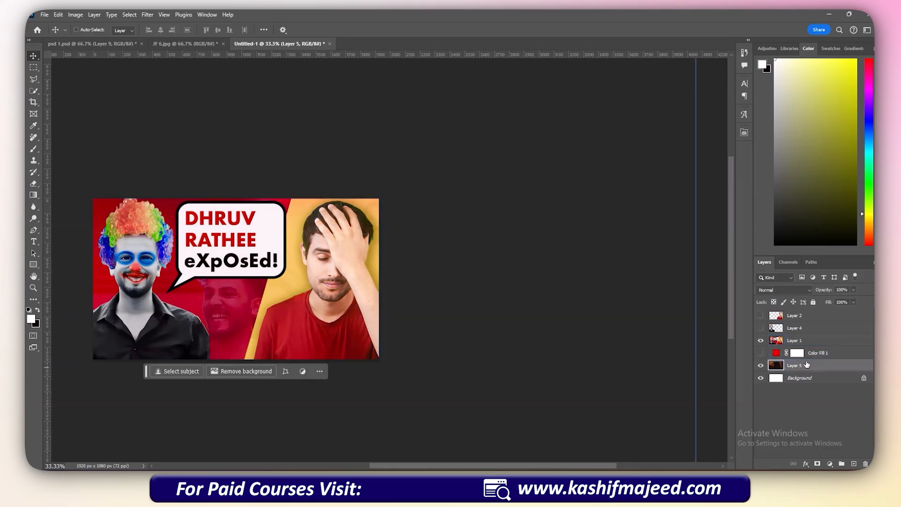
Hide Layer 1, show Color Fill 1 and draw a tall white rectangle about 850 × 1550 px over the canvas's right side.
{"action": "left_click", "coordinate": [760, 340]}
{"action": "left_click", "coordinate": [819, 352]}
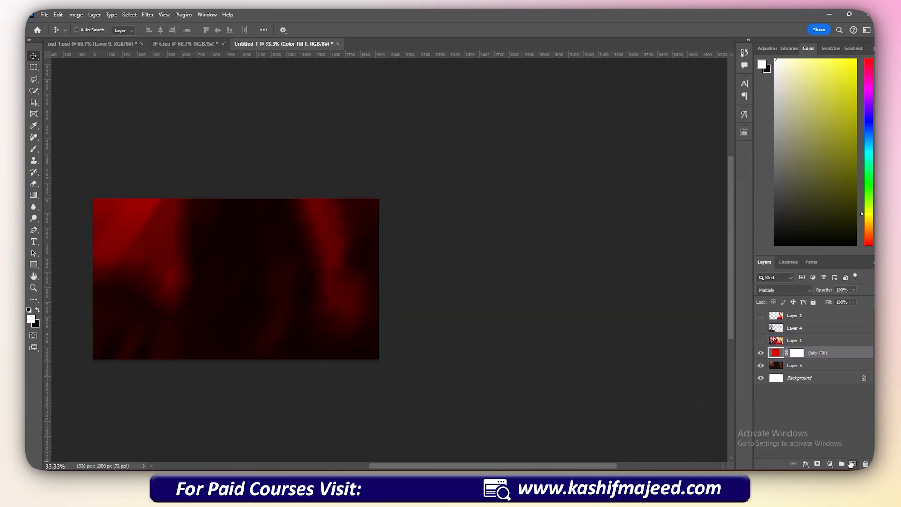
{"action": "left_click", "coordinate": [852, 463]}
{"action": "left_click_drag", "start_coordinate": [254, 172], "coordinate": [380, 402]}
{"action": "key", "text": "ctrl+t"}
{"action": "key", "text": "Return"}
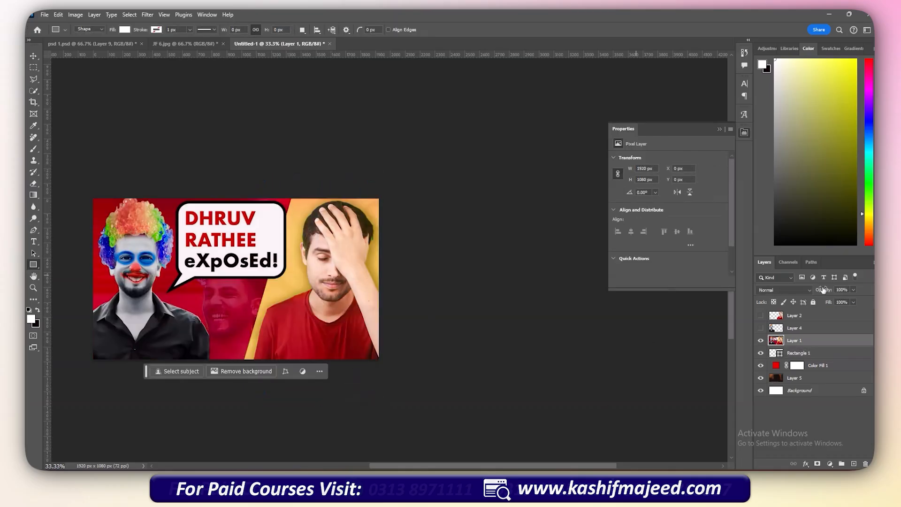
Lower Layer 1's opacity, then skew Rectangle 1 by -15.76° and widen it to 118.52% to match the reference's slanted divider.
{"action": "left_click_drag", "start_coordinate": [823, 290], "coordinate": [797, 290]}
{"action": "left_click", "coordinate": [798, 353]}
{"action": "key", "text": "ctrl+t"}
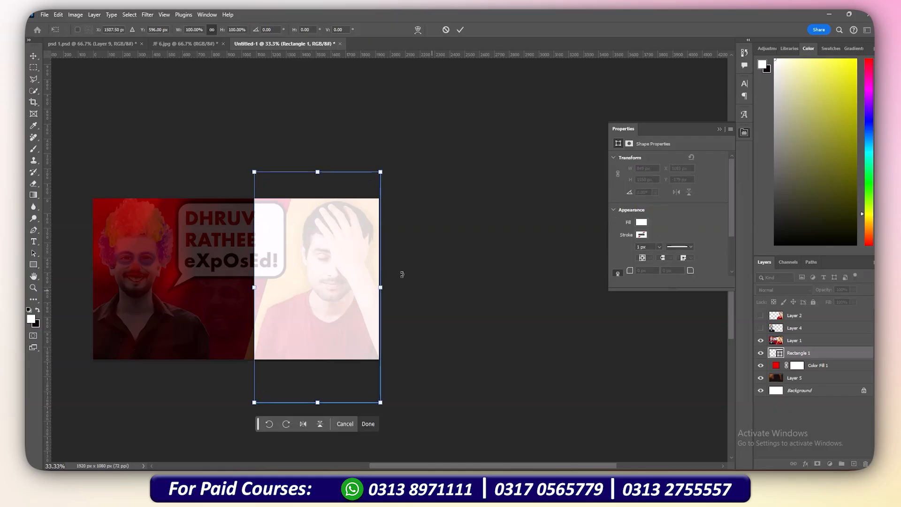
{"action": "left_click_drag", "start_coordinate": [322, 174], "coordinate": [365, 175]}
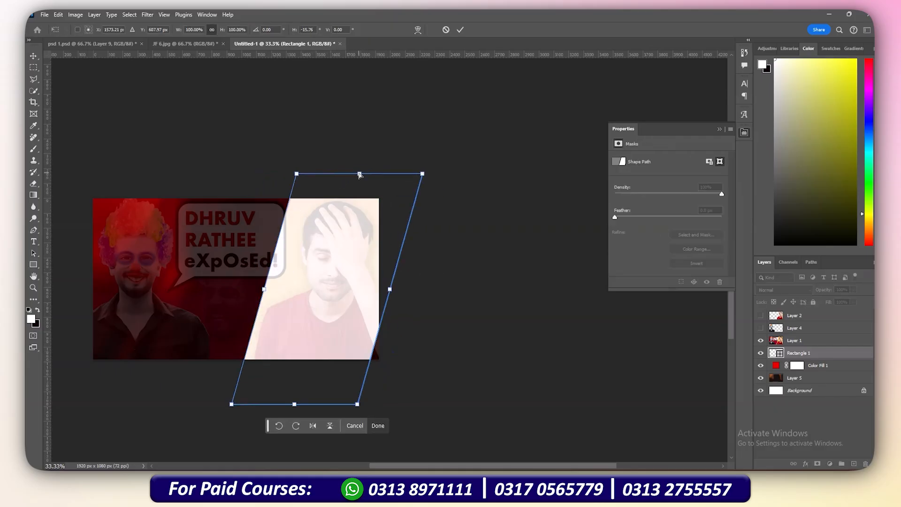
{"action": "left_click_drag", "start_coordinate": [382, 310], "coordinate": [409, 304]}
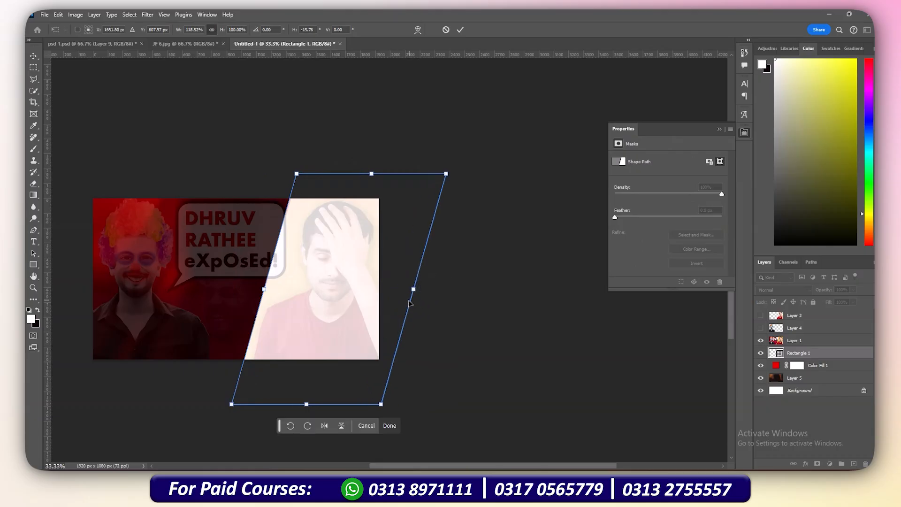
{"action": "left_click_drag", "start_coordinate": [372, 175], "coordinate": [314, 184]}
{"action": "key", "text": "ctrl+z"}
{"action": "key", "text": "Return"}
{"action": "key", "text": "Return"}
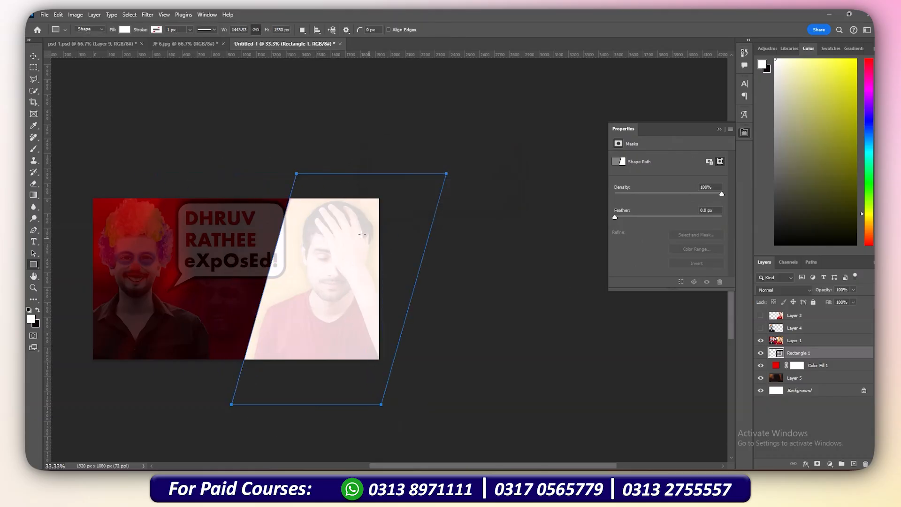
Toggle Rectangle 1 and Layer 1 to compare them, then restore Layer 1's opacity to 100%.
{"action": "left_click", "coordinate": [760, 353]}
{"action": "left_click", "coordinate": [761, 340]}
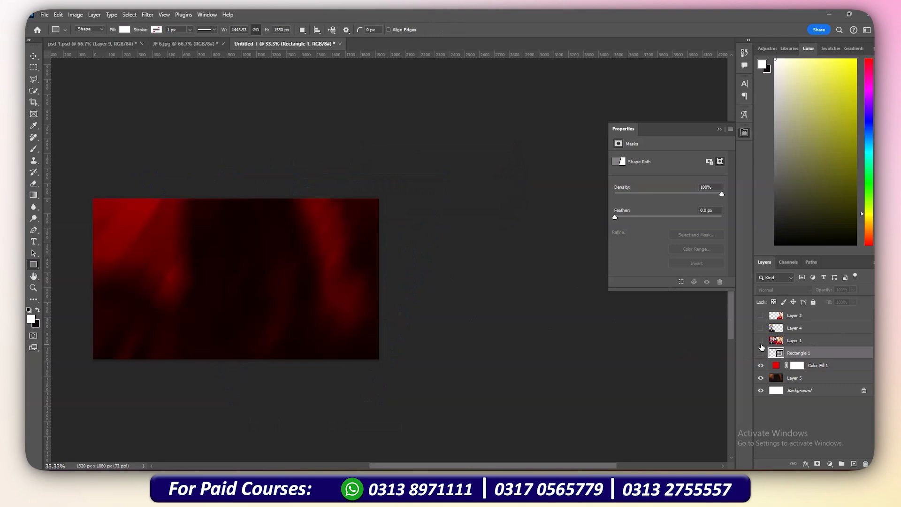
{"action": "left_click", "coordinate": [760, 340]}
{"action": "left_click", "coordinate": [760, 353]}
{"action": "left_click", "coordinate": [797, 340]}
{"action": "key", "text": "0"}
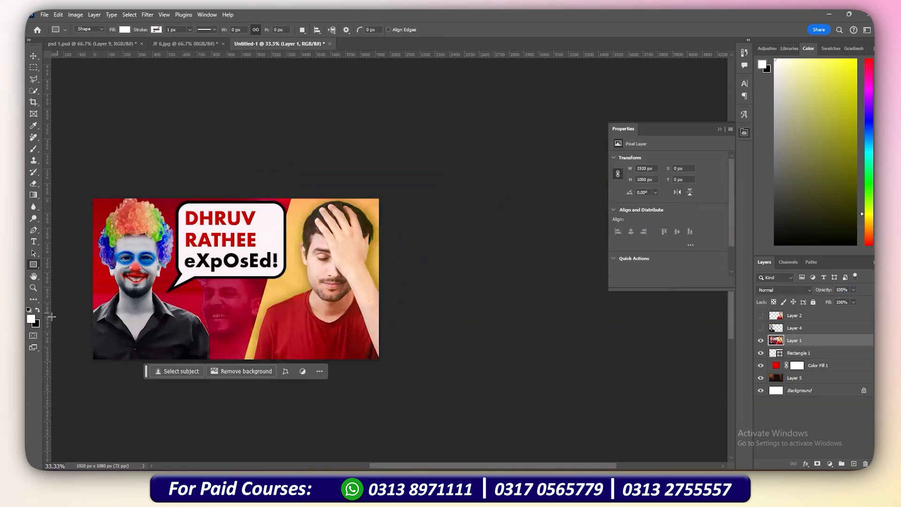
Sample the reference's yellow-orange background as foreground colour, hide Layer 1 and fill Rectangle 1 with the sampled colour.
{"action": "left_click", "coordinate": [32, 319]}
{"action": "left_click", "coordinate": [275, 297]}
{"action": "left_click", "coordinate": [716, 154]}
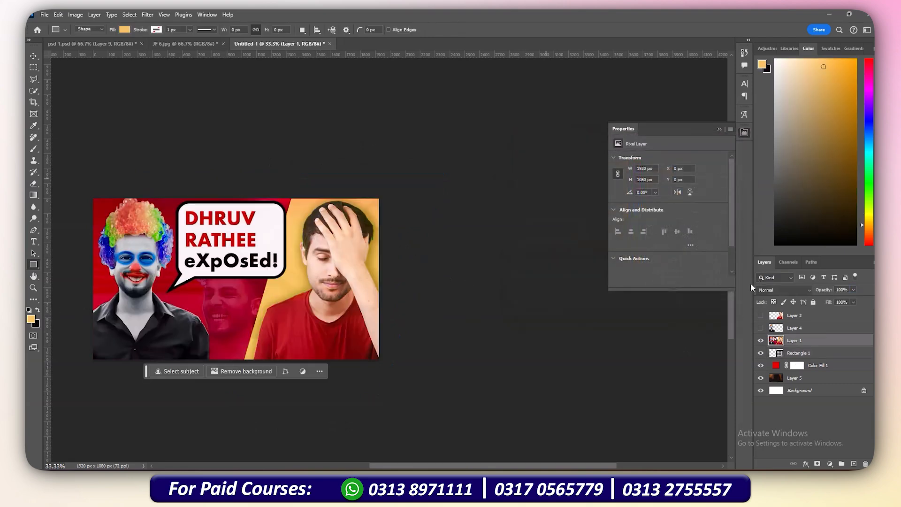
{"action": "left_click", "coordinate": [760, 353]}
{"action": "left_click", "coordinate": [761, 340]}
{"action": "left_click", "coordinate": [793, 356]}
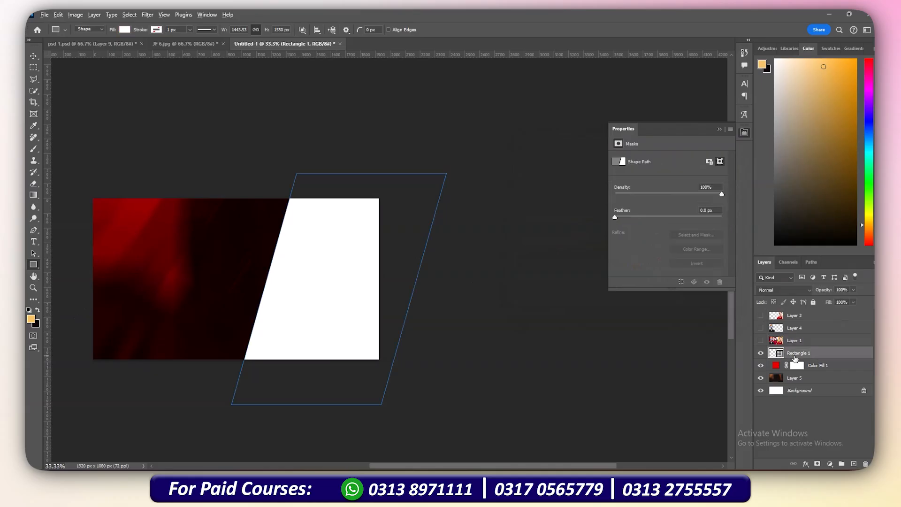
{"action": "key", "text": "alt+BackSpace"}
Refill Rectangle 1 with bright pure yellow and shift the slanted shape slightly to the right.
{"action": "key", "text": "v"}
{"action": "key", "text": "ctrl+plus"}
{"action": "left_click", "coordinate": [871, 214]}
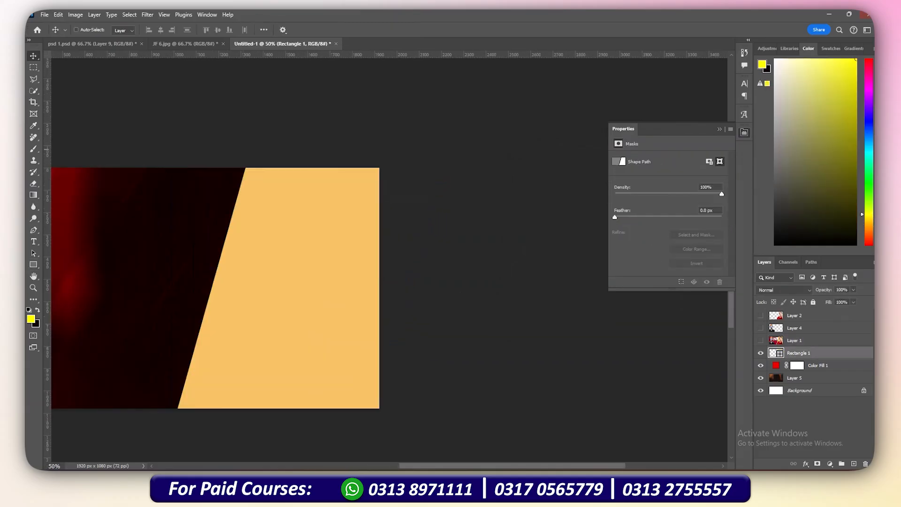
{"action": "key", "text": "alt+BackSpace"}
{"action": "key", "text": "ctrl+minus"}
{"action": "right_click", "coordinate": [326, 267]}
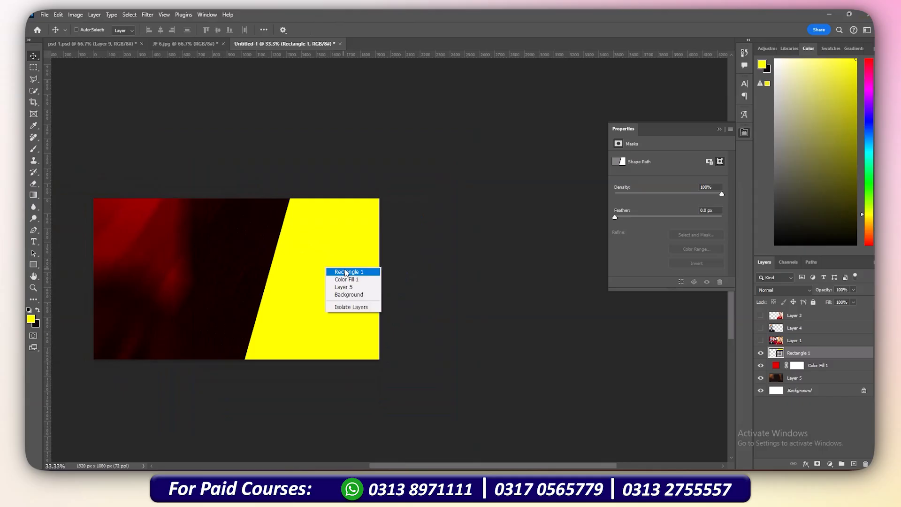
{"action": "left_click", "coordinate": [344, 272]}
{"action": "left_click_drag", "start_coordinate": [307, 289], "coordinate": [366, 317]}
Show the Layer 2 cut-out of the man and recolour Rectangle 1 behind him to a deeper golden yellow.
{"action": "left_click", "coordinate": [760, 315]}
{"action": "left_click", "coordinate": [794, 315]}
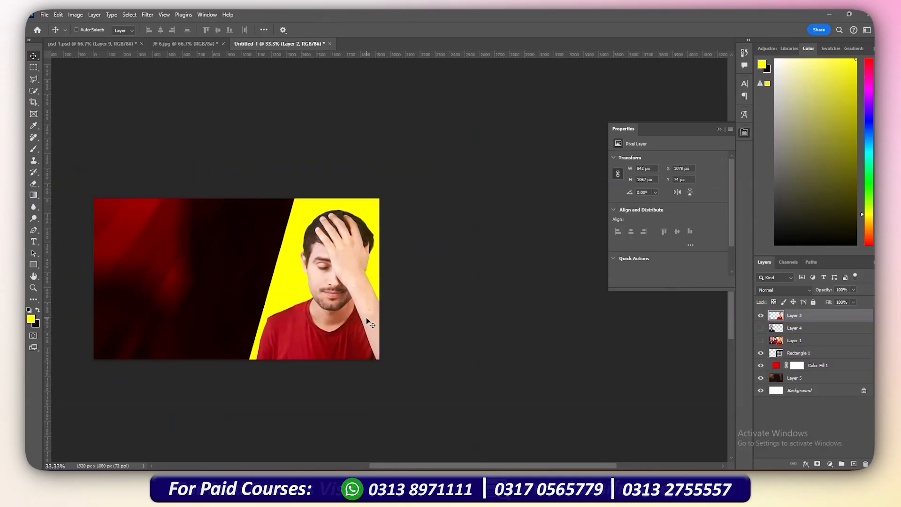
{"action": "right_click", "coordinate": [300, 286]}
{"action": "left_click", "coordinate": [306, 290]}
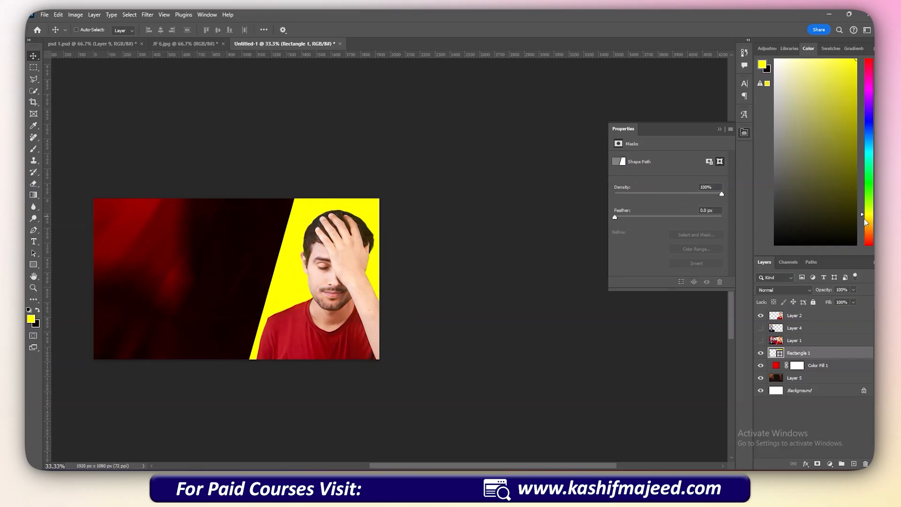
{"action": "right_click", "coordinate": [333, 278]}
{"action": "left_click", "coordinate": [345, 282]}
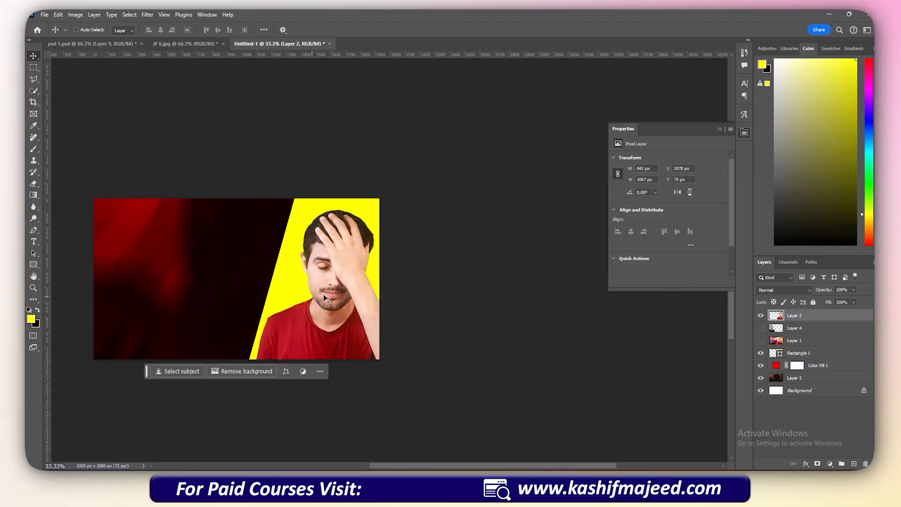
{"action": "right_click", "coordinate": [290, 283]}
{"action": "left_click", "coordinate": [300, 289]}
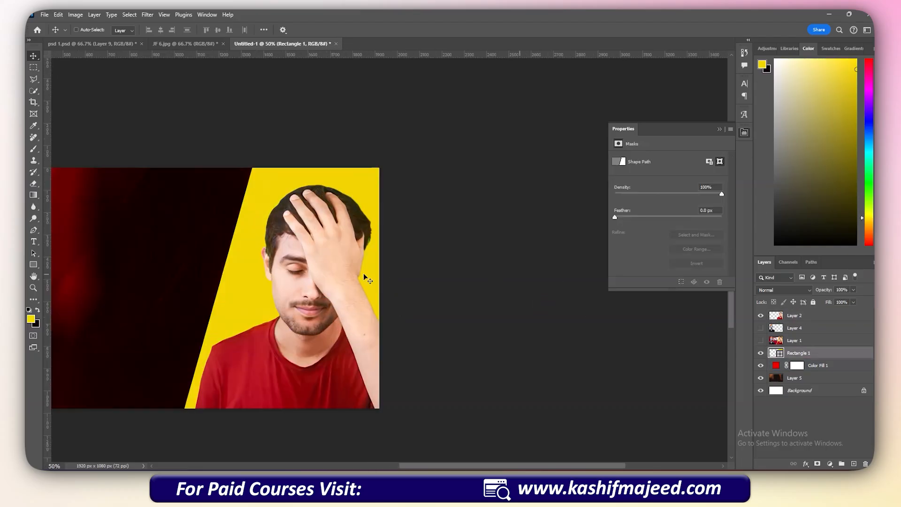
Enlarge the Layer 2 cut-out of the man to about 882 × 1117 px.
{"action": "right_click", "coordinate": [301, 281]}
{"action": "left_click", "coordinate": [315, 287]}
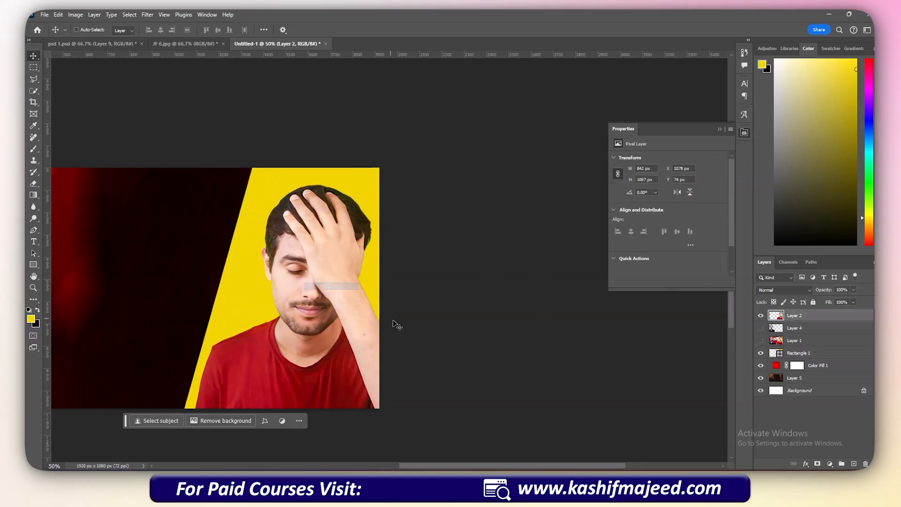
{"action": "key", "text": "ctrl+t"}
{"action": "key", "text": "Return"}
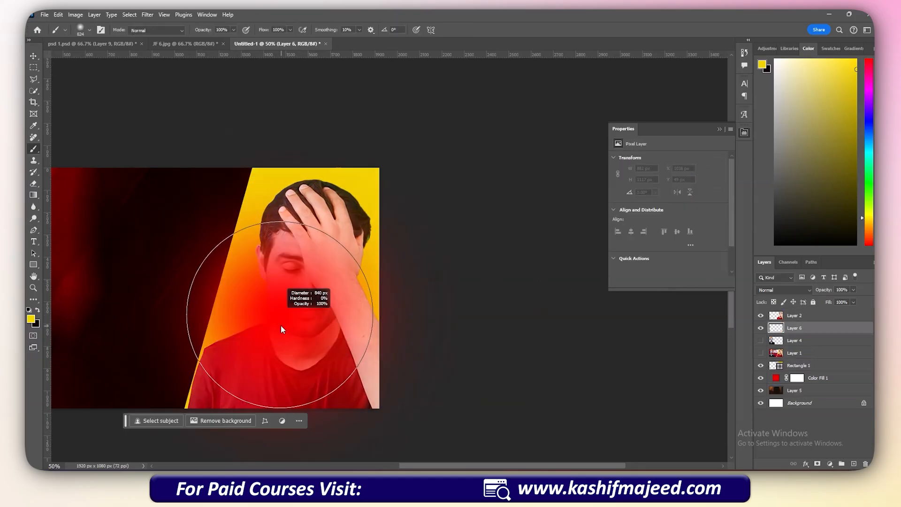
Paint a large soft white glow behind the man on Layer 6, beneath Layer 2.
{"action": "left_click_drag", "start_coordinate": [281, 325], "coordinate": [292, 322]}
{"action": "key", "text": "d"}
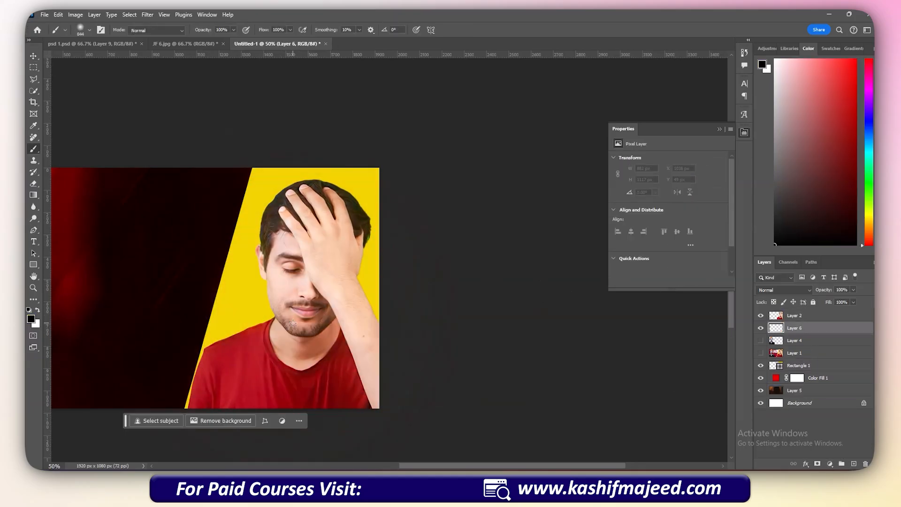
{"action": "left_click", "coordinate": [299, 323]}
{"action": "key", "text": "v"}
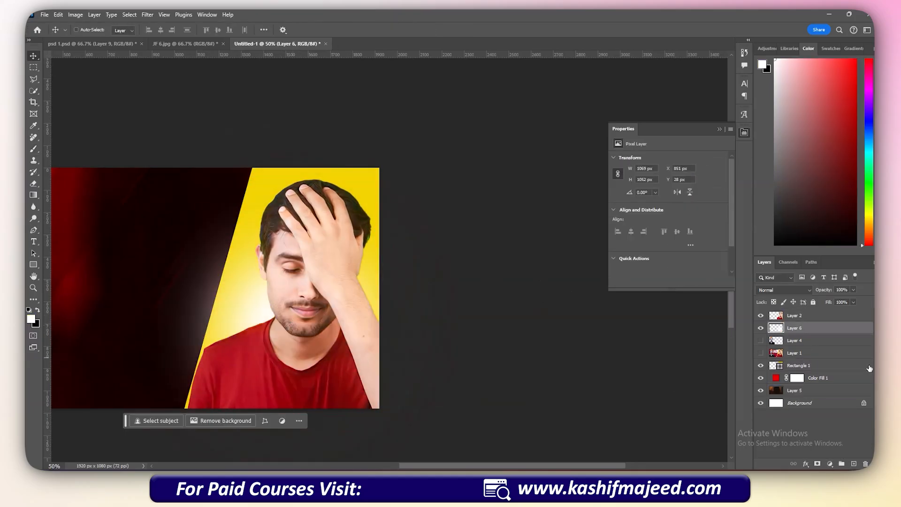
Show the reference image on Layer 1 and move it to the top of the layer stack, above Layer 2.
{"action": "left_click", "coordinate": [760, 352]}
{"action": "left_click_drag", "start_coordinate": [794, 353], "coordinate": [799, 308]}
{"action": "key", "text": "ctrl+minus"}
{"action": "key", "text": "ctrl+minus"}
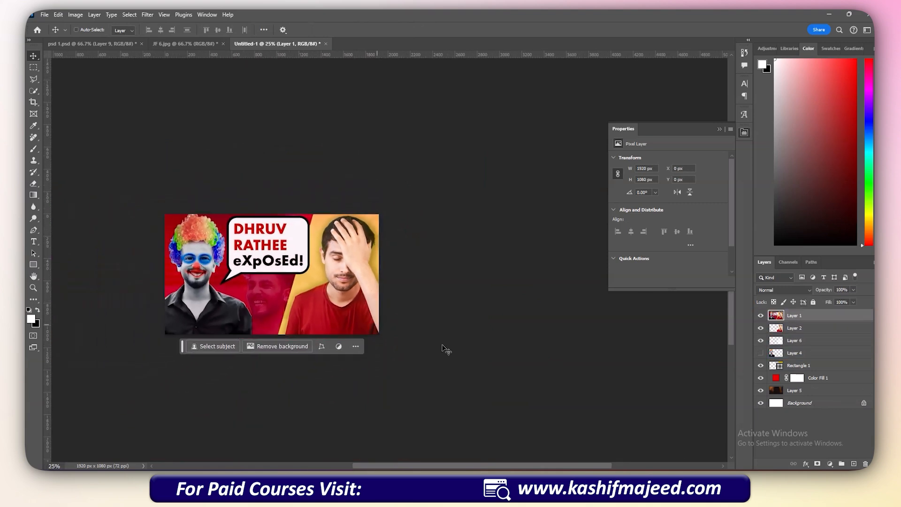
Hide Layer 1 and Layer 6, and give Layer 2 a black Multiply drop shadow with distance 0 px, spread 16% and size 148 px.
{"action": "left_click", "coordinate": [760, 315]}
{"action": "left_click", "coordinate": [761, 340]}
{"action": "left_click", "coordinate": [794, 327]}
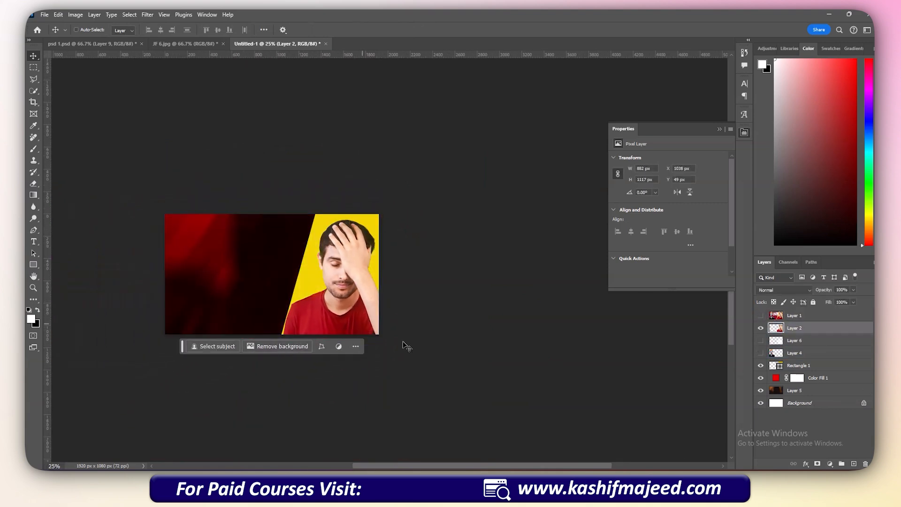
{"action": "left_click", "coordinate": [805, 464]}
{"action": "left_click", "coordinate": [809, 465]}
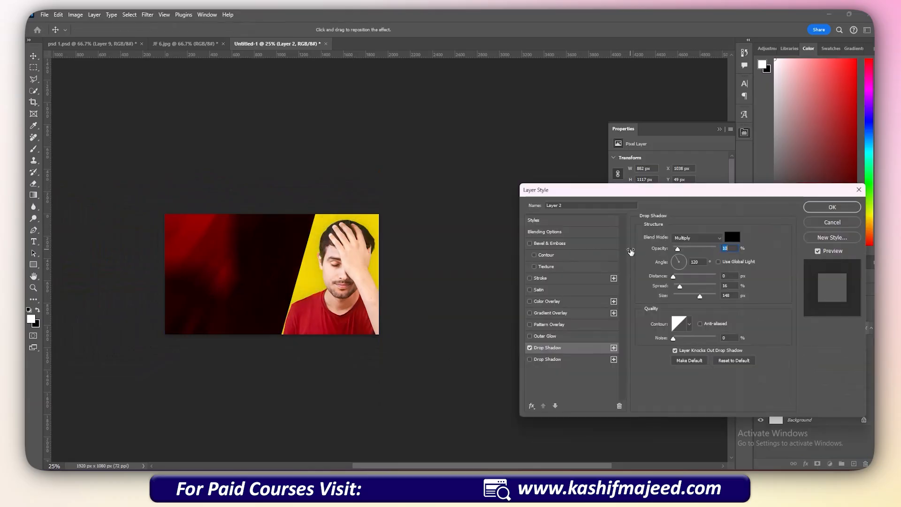
{"action": "left_click", "coordinate": [834, 208]}
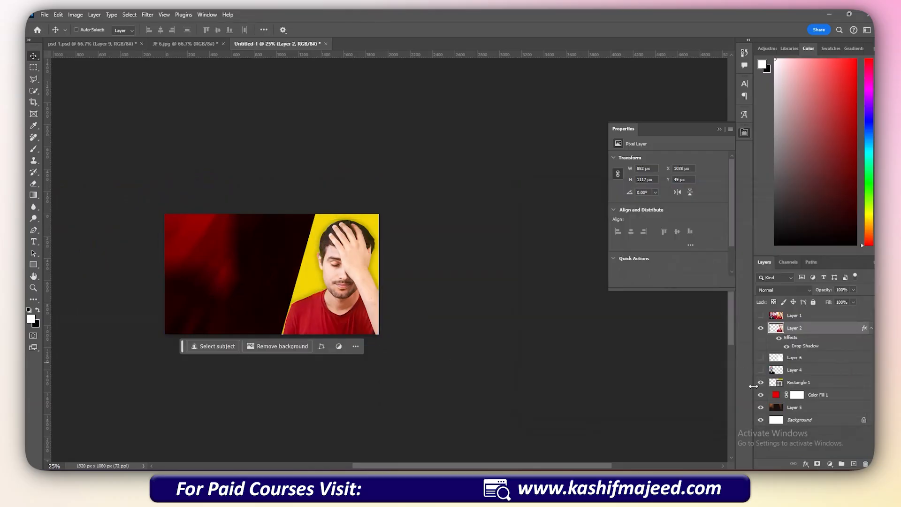
Toggle Layer 1's visibility repeatedly to compare the reference thumbnail with the rebuilt yellow side.
{"action": "left_click", "coordinate": [761, 316]}
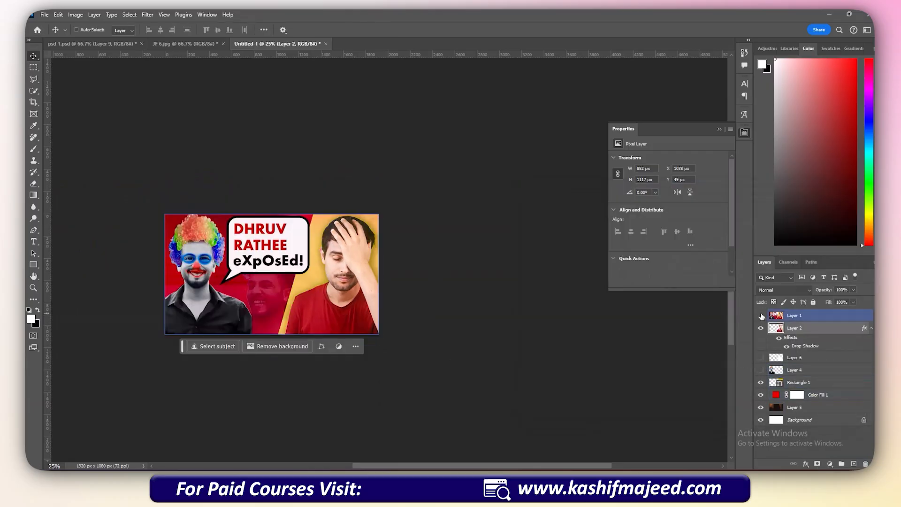
{"action": "left_click", "coordinate": [761, 316]}
{"action": "left_click", "coordinate": [760, 315]}
{"action": "left_click", "coordinate": [761, 315]}
{"action": "left_click", "coordinate": [761, 315]}
{"action": "left_click", "coordinate": [761, 315]}
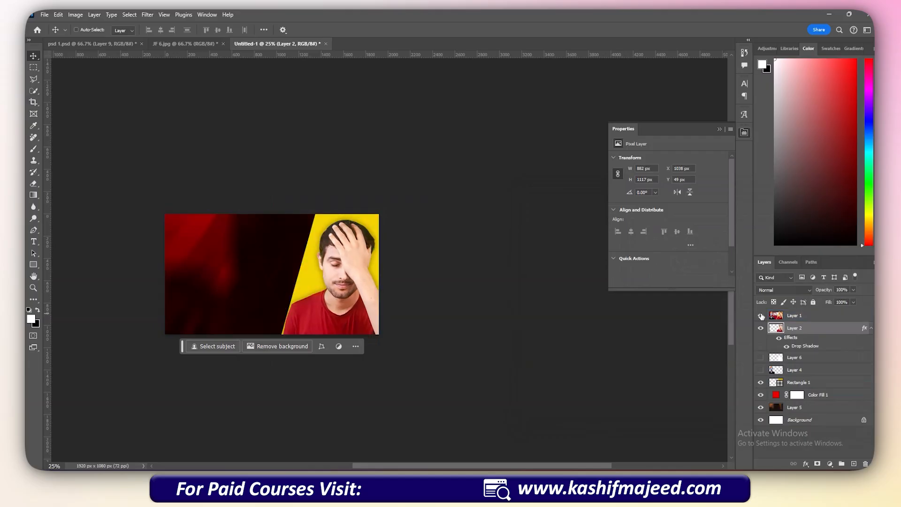
{"action": "left_click", "coordinate": [760, 316]}
{"action": "left_click", "coordinate": [761, 316]}
Show the clown cut-out on Layer 4, move it above Layer 2 and scale it to 108.13% on the canvas's left side.
{"action": "left_click", "coordinate": [761, 370]}
{"action": "left_click_drag", "start_coordinate": [795, 369], "coordinate": [795, 325]}
{"action": "key", "text": "ctrl+t"}
{"action": "mouse_move", "coordinate": [244, 278]}
{"action": "left_mouse_down"}
{"action": "mouse_move", "coordinate": [244, 285]}
{"action": "mouse_move", "coordinate": [259, 281]}
{"action": "left_mouse_up"}
{"action": "left_click_drag", "start_coordinate": [214, 297], "coordinate": [215, 299]}
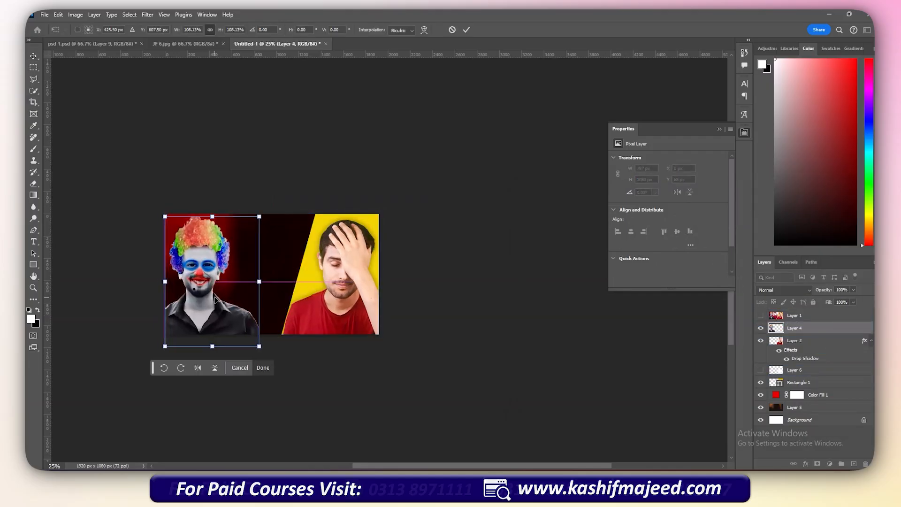
{"action": "key", "text": "Return"}
Reposition the blurred Layer 5 so brighter red streaks fill the background, then show Layer 1 to compare with the reference.
{"action": "left_click", "coordinate": [820, 410]}
{"action": "left_click_drag", "start_coordinate": [343, 310], "coordinate": [384, 361]}
{"action": "left_click_drag", "start_coordinate": [392, 280], "coordinate": [370, 295]}
{"action": "left_click_drag", "start_coordinate": [342, 293], "coordinate": [396, 318]}
{"action": "left_click_drag", "start_coordinate": [298, 267], "coordinate": [282, 240]}
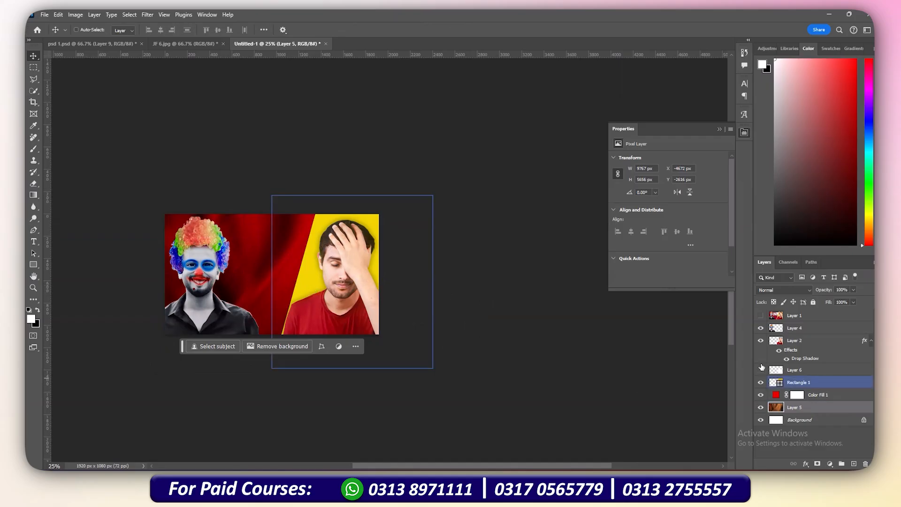
{"action": "left_click", "coordinate": [760, 316]}
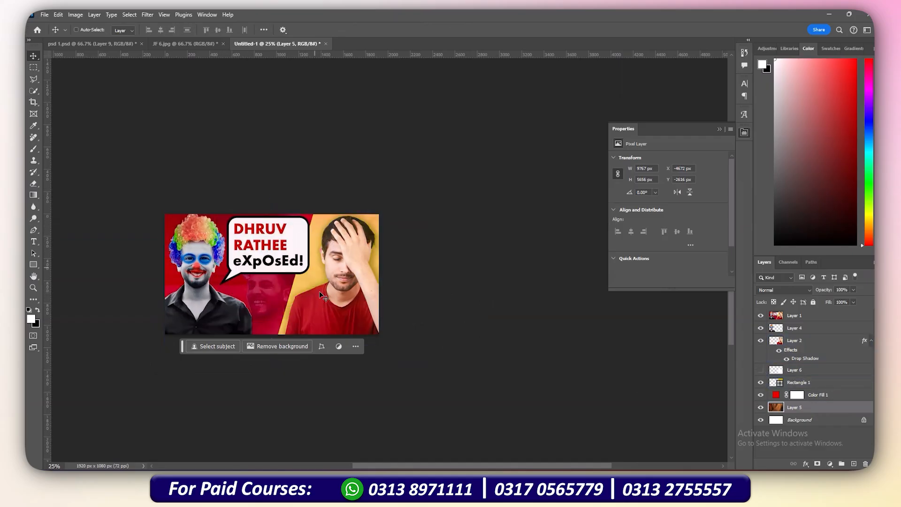
Switch to the web browser and search Google for "TEXT BUBBLE PNG".
{"action": "key", "text": "alt+Tab"}
{"action": "left_click", "coordinate": [344, 32]}
{"action": "type", "text": "TEXT "}
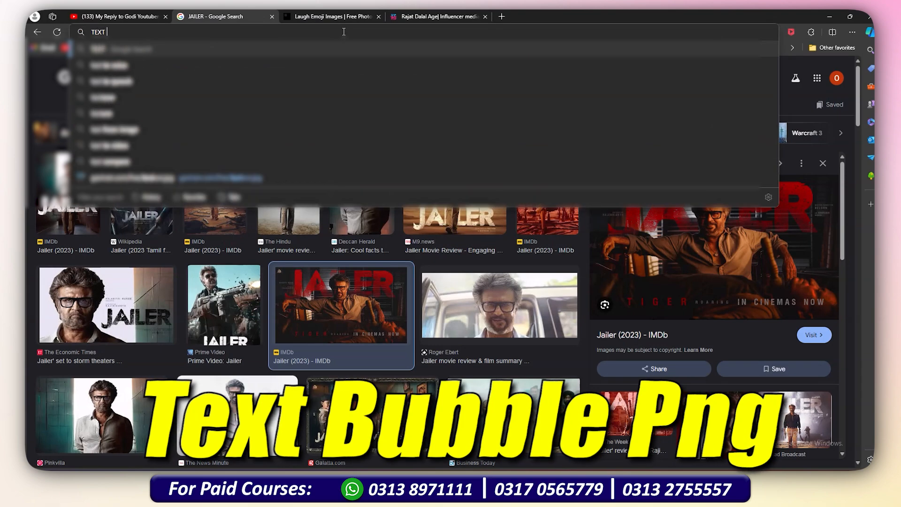
{"action": "type", "text": "BUBBLE PNG"}
{"action": "key", "text": "Return"}
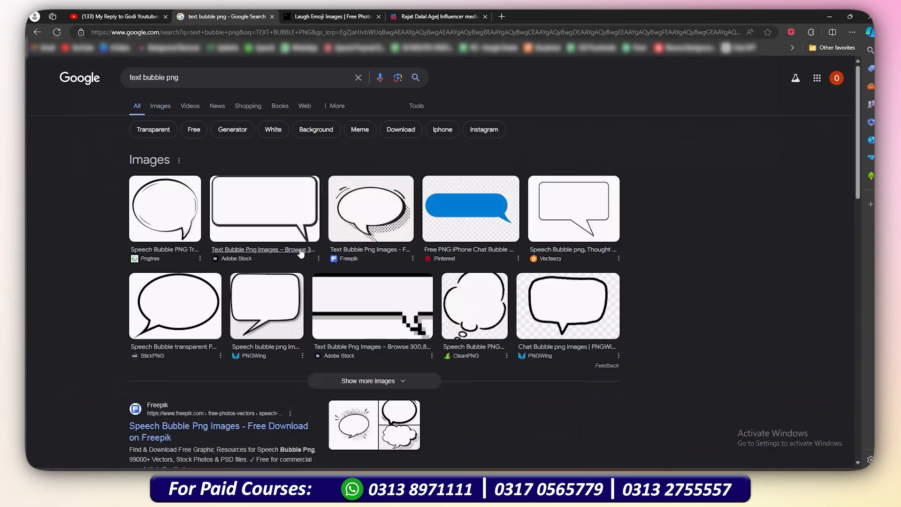
Preview a few speech bubble results, then show image results only and filter them to transparent color.
{"action": "left_click", "coordinate": [277, 216]}
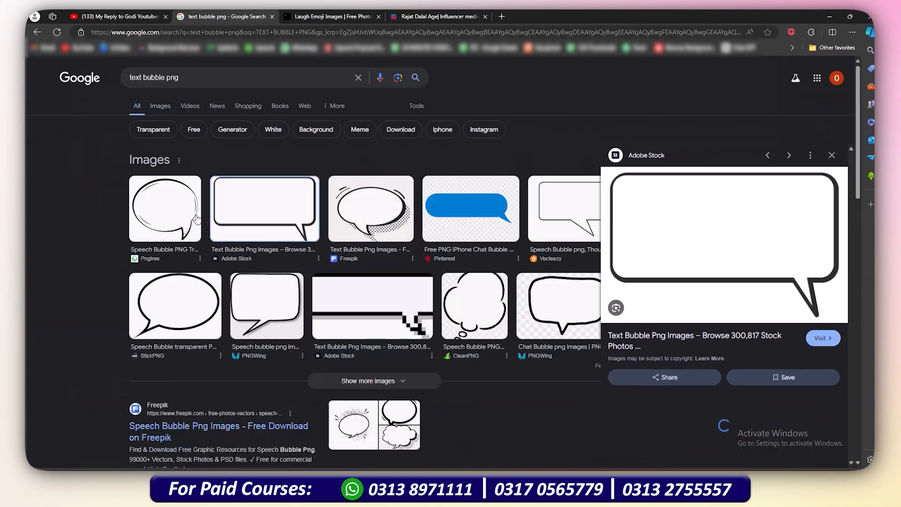
{"action": "left_click", "coordinate": [206, 313]}
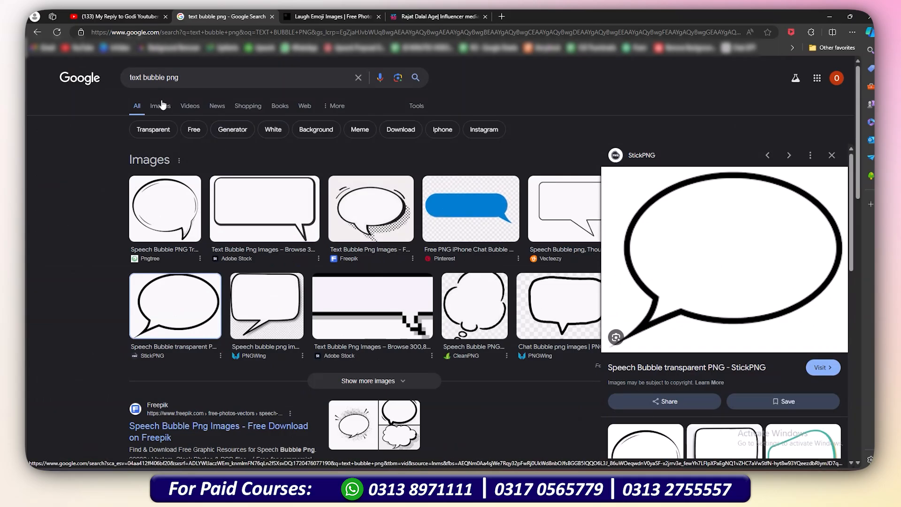
{"action": "left_click", "coordinate": [160, 105]}
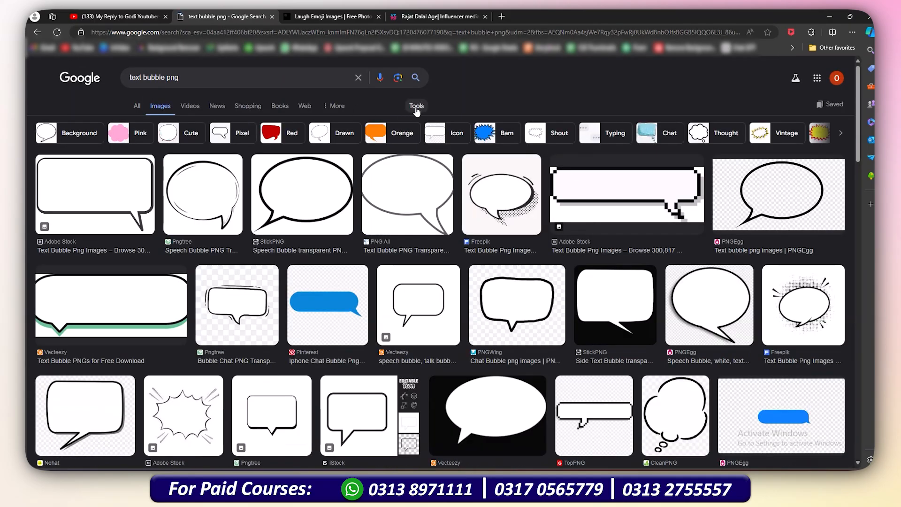
{"action": "left_click", "coordinate": [416, 107]}
{"action": "left_click", "coordinate": [165, 160]}
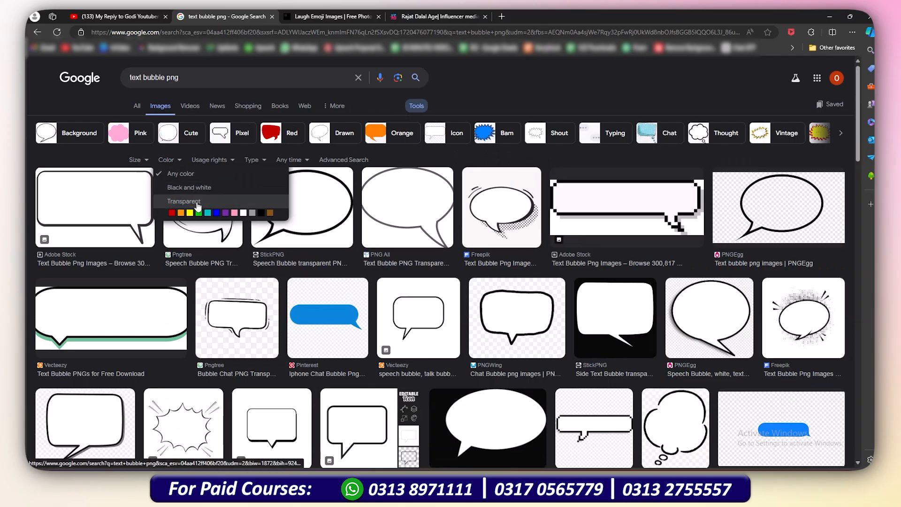
{"action": "left_click", "coordinate": [192, 202]}
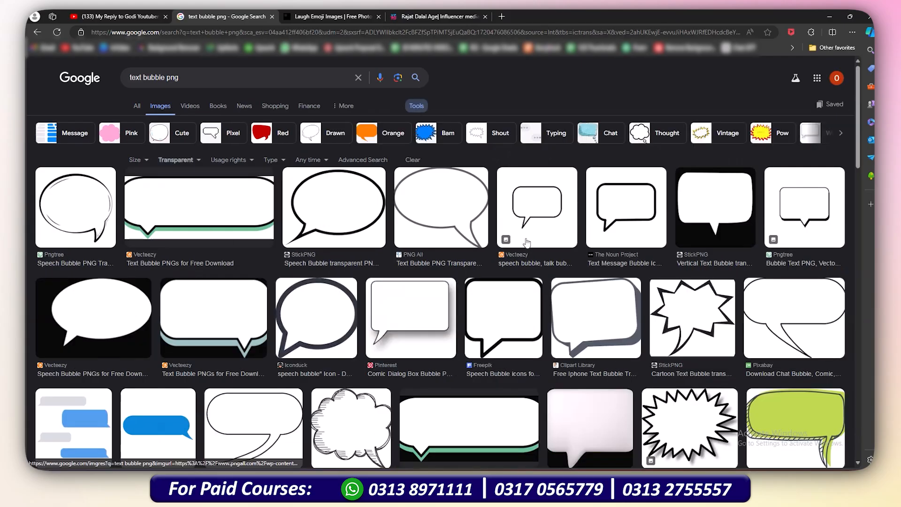
Open the rounded rectangular text bubble from The Noun Project and copy its image.
{"action": "left_click", "coordinate": [633, 213]}
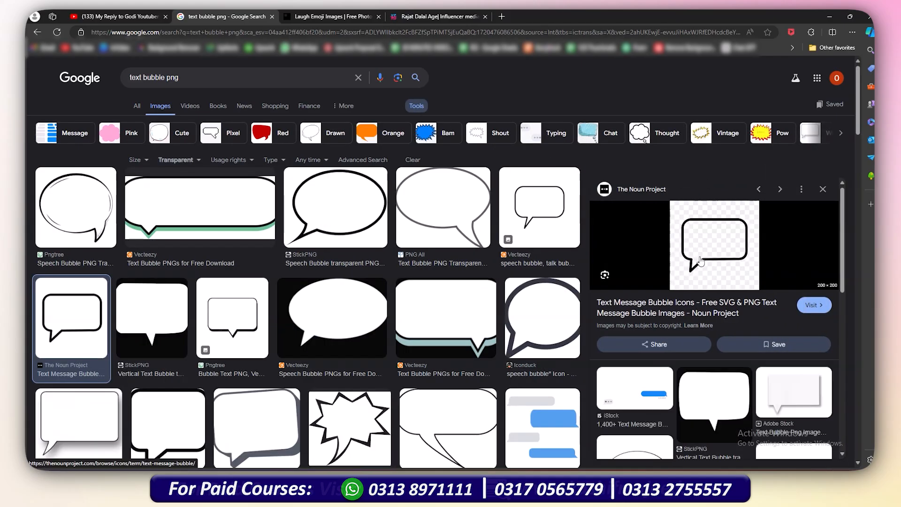
{"action": "left_click_drag", "start_coordinate": [714, 241], "coordinate": [708, 246]}
{"action": "right_click", "coordinate": [708, 247]}
{"action": "left_click", "coordinate": [755, 295]}
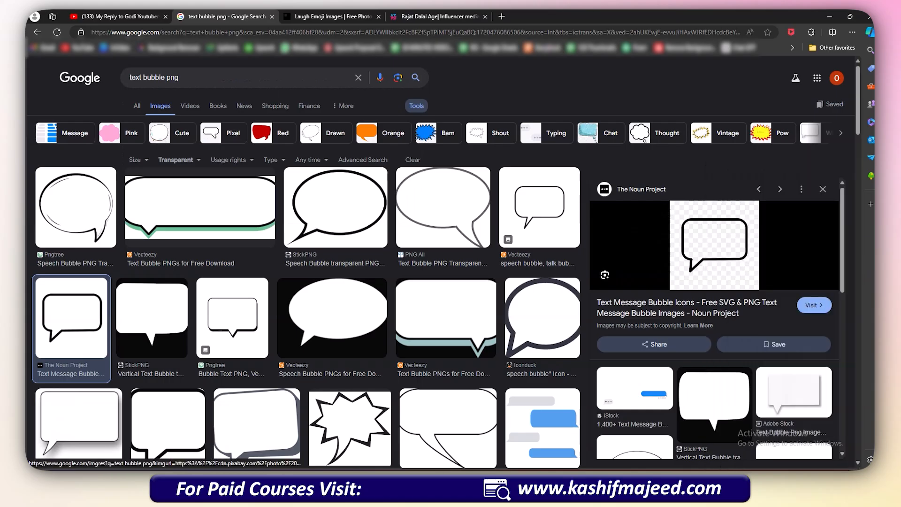
Switch to Photoshop, paste the bubble, move its layer above Layer 1 and scale it to about 710 × 577 px.
{"action": "key", "text": "alt+Tab"}
{"action": "left_click_drag", "start_coordinate": [417, 287], "coordinate": [401, 284]}
{"action": "left_click_drag", "start_coordinate": [795, 407], "coordinate": [794, 316]}
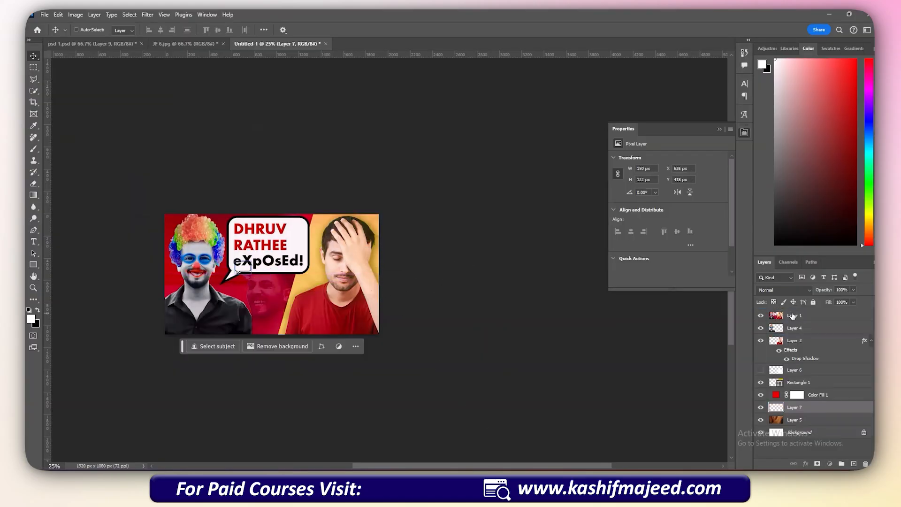
{"action": "left_click_drag", "start_coordinate": [399, 286], "coordinate": [386, 297]}
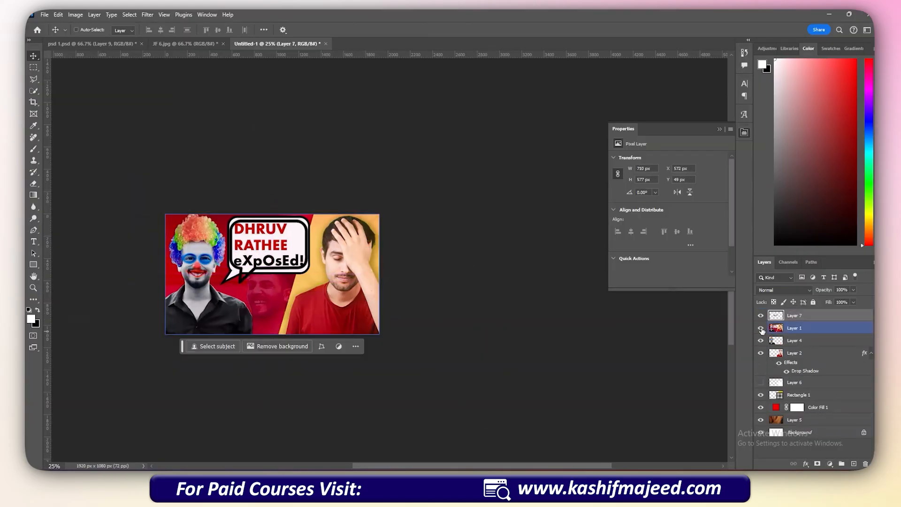
Hide Layer 1 and place the bubble outline between the two subjects at about X 605, Y 79 px.
{"action": "left_click", "coordinate": [761, 328]}
{"action": "key", "text": "ctrl+plus"}
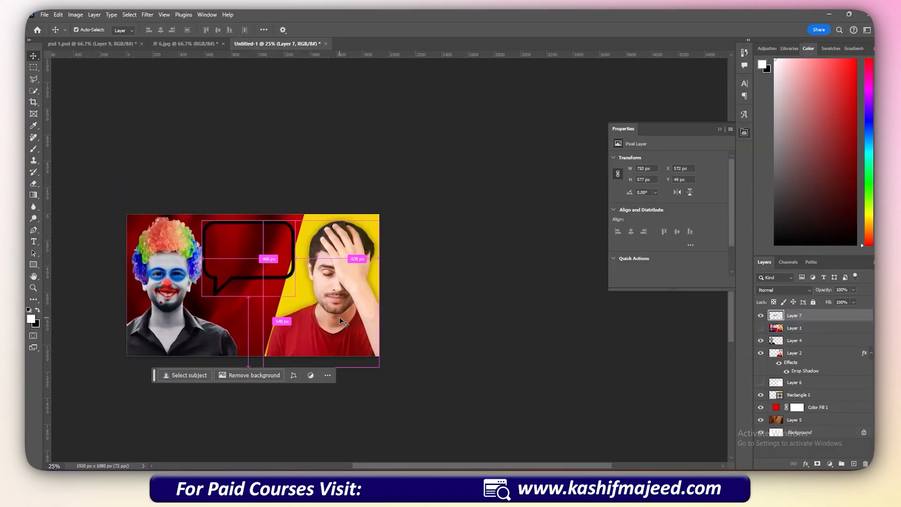
{"action": "left_click_drag", "start_coordinate": [222, 250], "coordinate": [246, 284]}
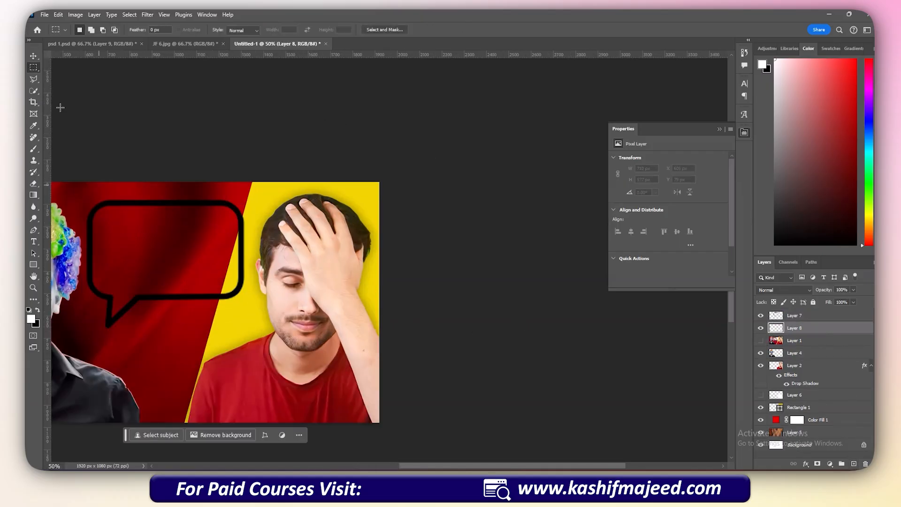
On new Layer 8 beneath the bubble outline, trace a polygonal lasso selection along the bubble's black border including its tail.
{"action": "left_click", "coordinate": [35, 80]}
{"action": "left_click", "coordinate": [108, 204]}
{"action": "left_click", "coordinate": [227, 204]}
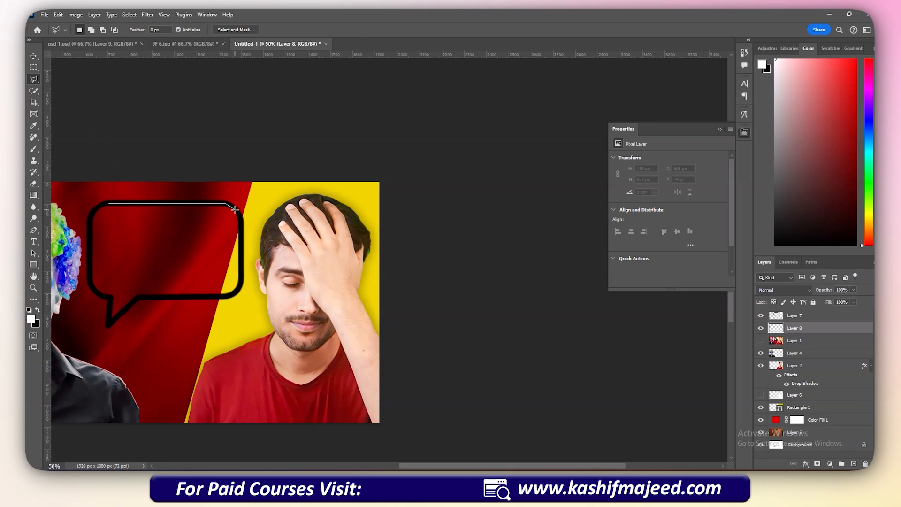
{"action": "double_click", "coordinate": [112, 291]}
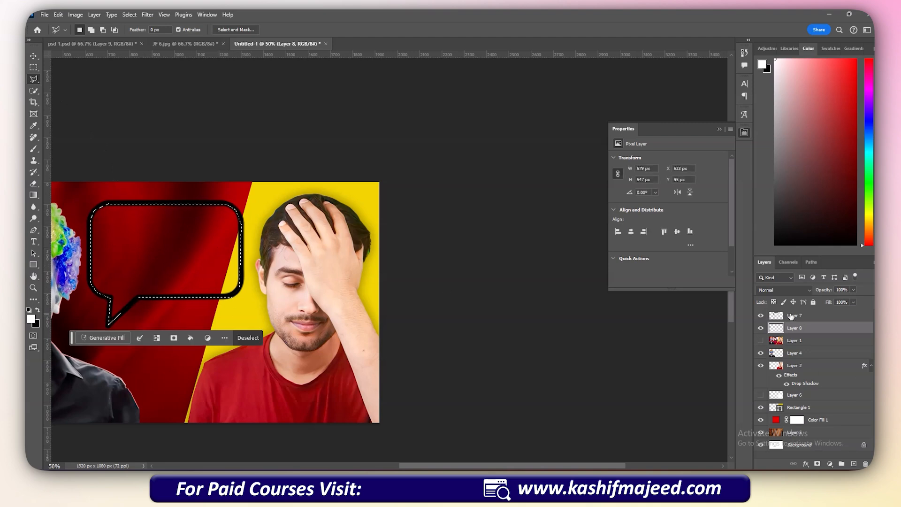
Paint the selected bubble interior white on Layer 8 and deselect.
{"action": "key", "text": "b"}
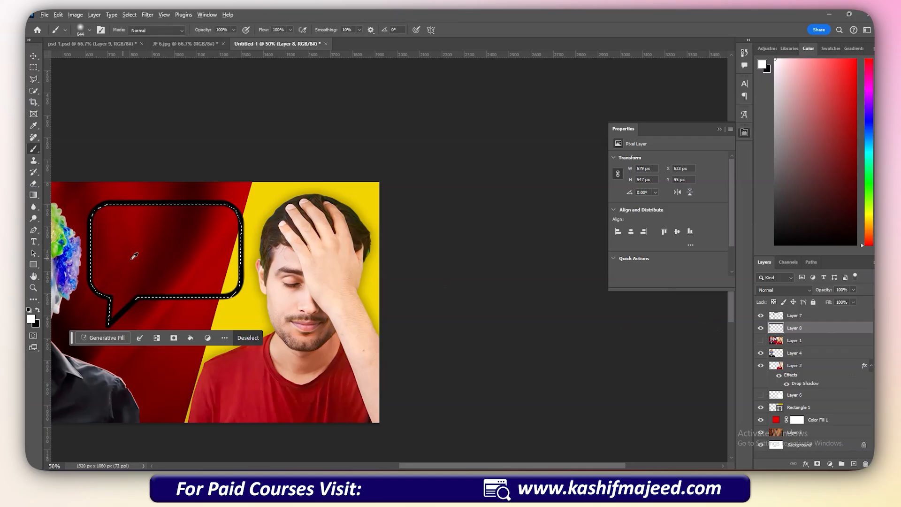
{"action": "mouse_move", "coordinate": [133, 256]}
{"action": "left_mouse_down"}
{"action": "mouse_move", "coordinate": [185, 272]}
{"action": "mouse_move", "coordinate": [339, 249]}
{"action": "mouse_move", "coordinate": [357, 215]}
{"action": "left_mouse_up"}
{"action": "key", "text": "m"}
{"action": "key", "text": "ctrl+d"}
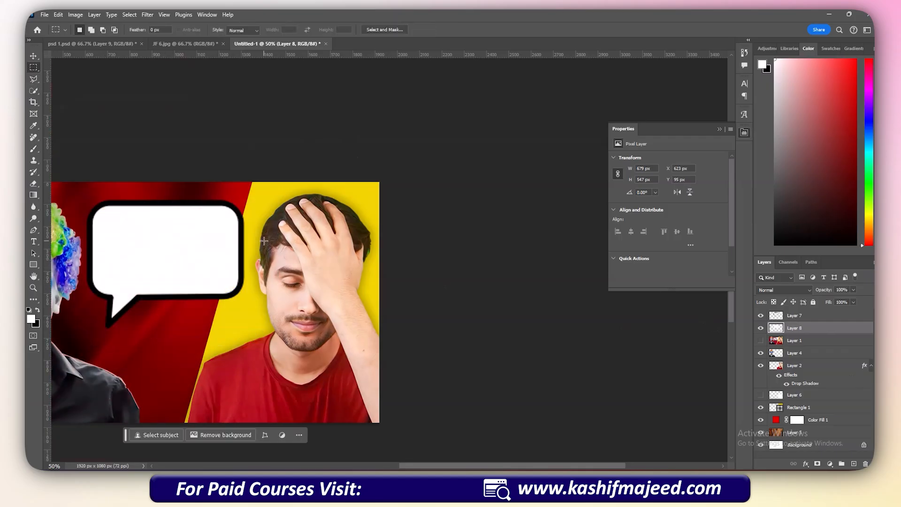
Select the bubble outline and its white fill together, try moving them, and undo the move.
{"action": "key", "text": "ctrl+minus"}
{"action": "key", "text": "v"}
{"action": "left_click", "coordinate": [33, 81]}
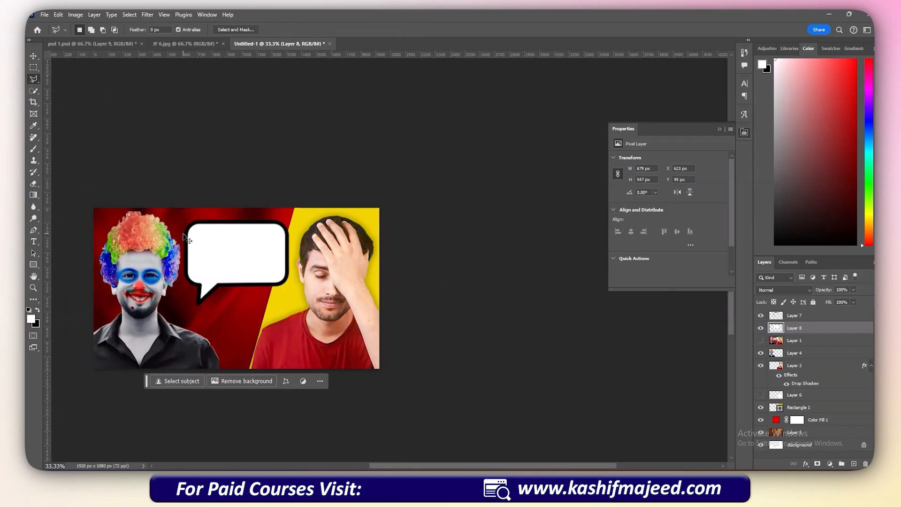
{"action": "key", "text": "ctrl+plus"}
{"action": "key", "text": "v"}
{"action": "right_click", "coordinate": [191, 255]}
{"action": "left_click", "coordinate": [204, 260]}
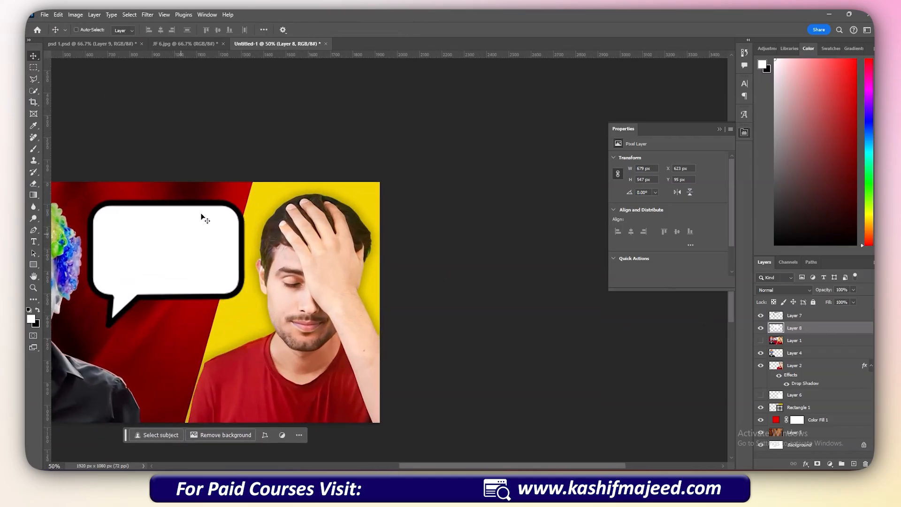
{"action": "right_click", "coordinate": [207, 202]}
{"action": "left_click", "coordinate": [223, 206], "text": "shift"}
{"action": "left_click_drag", "start_coordinate": [202, 230], "coordinate": [189, 224]}
{"action": "key", "text": "ctrl+z"}
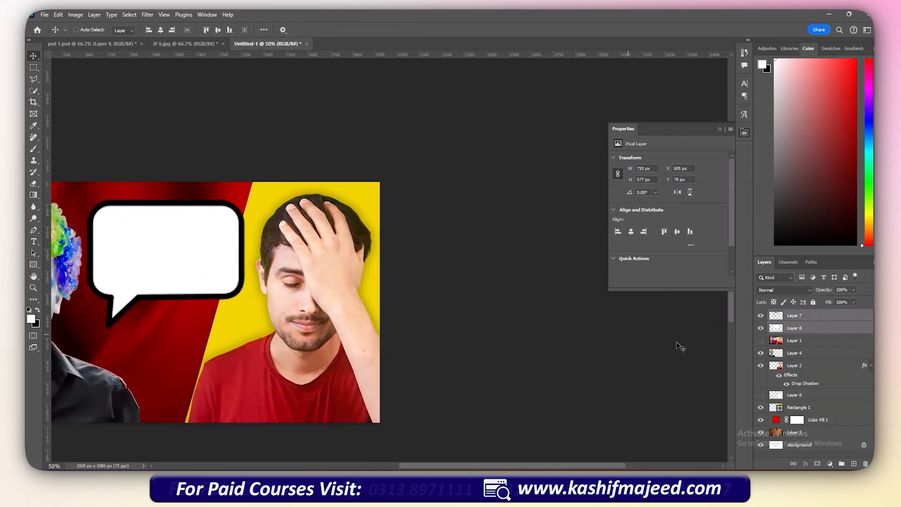
Move the reference Layer 1 to the top of the layer stack and toggle its visibility to compare the bubbles.
{"action": "left_click", "coordinate": [760, 341]}
{"action": "left_click", "coordinate": [760, 340]}
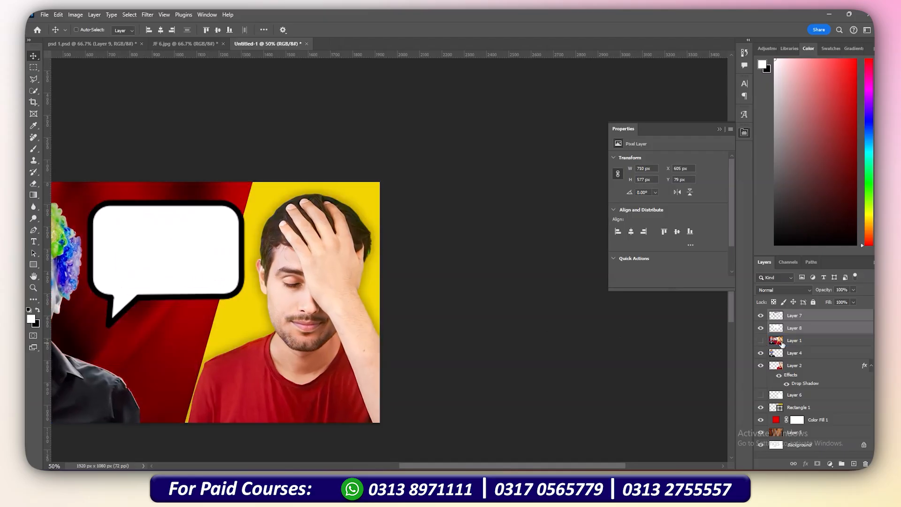
{"action": "left_click_drag", "start_coordinate": [789, 302], "coordinate": [775, 322]}
{"action": "left_click", "coordinate": [759, 316]}
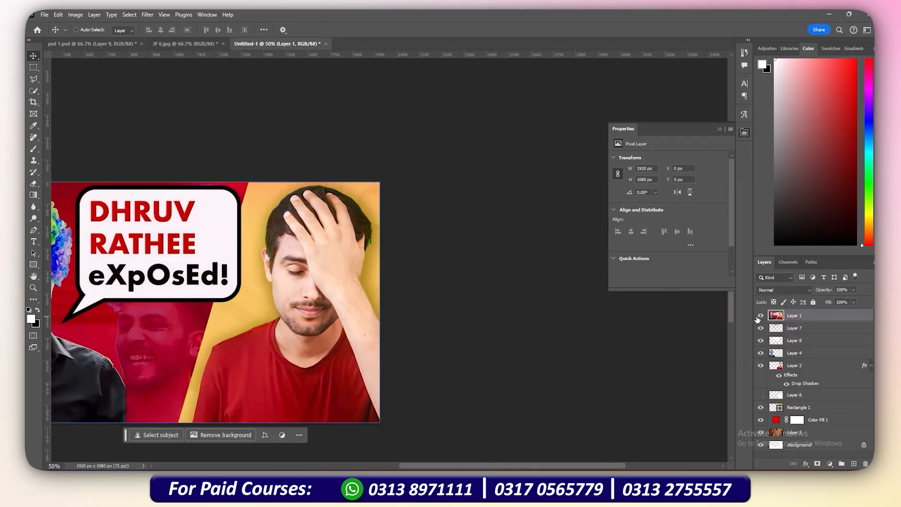
{"action": "left_click", "coordinate": [760, 316]}
Add the text "DHRUV" in 100 pt Burbank Big Condensed Black, color it black and nudge it up inside the bubble.
{"action": "key", "text": "t"}
{"action": "left_click", "coordinate": [174, 334]}
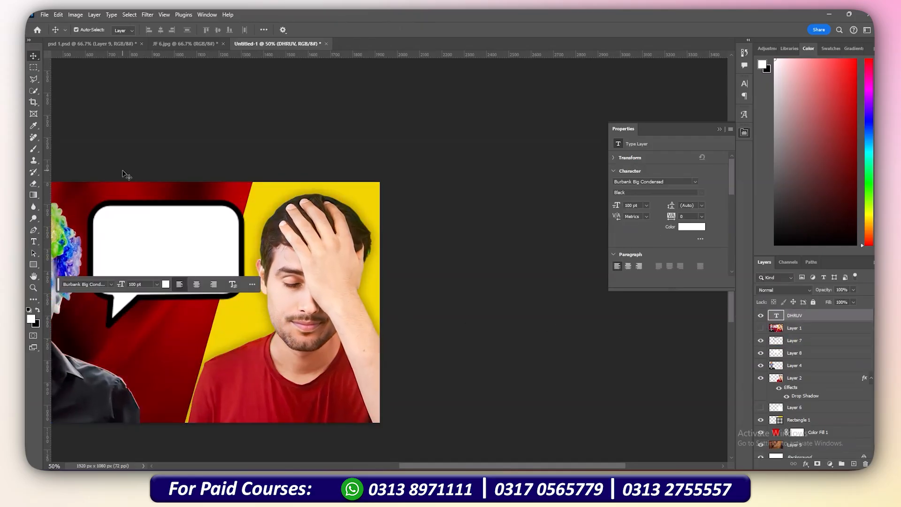
{"action": "key", "text": "ctrl+BackSpace"}
{"action": "key", "text": "shift+Up"}
{"action": "key", "text": "shift+Up"}
{"action": "key", "text": "shift+Up"}
{"action": "key", "text": "shift+Up"}
{"action": "key", "text": "shift+Up"}
{"action": "key", "text": "shift+Up"}
{"action": "key", "text": "shift+Up"}
{"action": "key", "text": "shift+Up"}
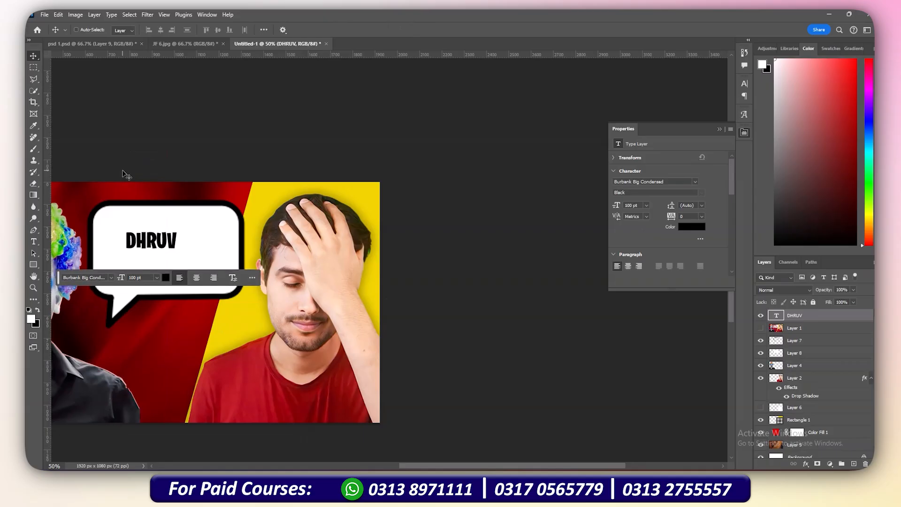
Enlarge the DHRUV text to 125.68 pt in the bubble's upper part and duplicate it directly below.
{"action": "key", "text": "ctrl+t"}
{"action": "mouse_move", "coordinate": [180, 243]}
{"action": "left_mouse_down"}
{"action": "mouse_move", "coordinate": [184, 232]}
{"action": "mouse_move", "coordinate": [183, 268]}
{"action": "mouse_move", "coordinate": [184, 258]}
{"action": "left_mouse_up"}
{"action": "key", "text": "Return"}
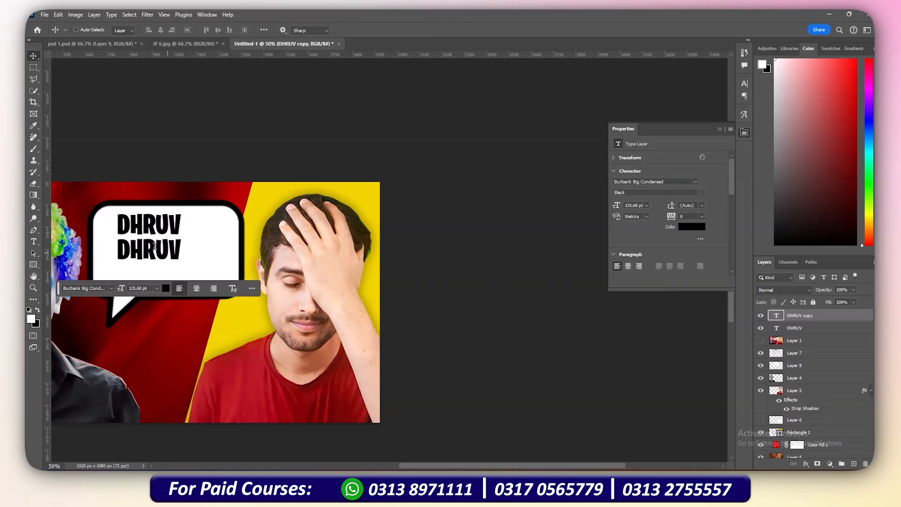
Change the duplicate text to "RATHEE" and add a third line below it reading "EXPOSED".
{"action": "double_click", "coordinate": [155, 249]}
{"action": "type", "text": "RATHEE"}
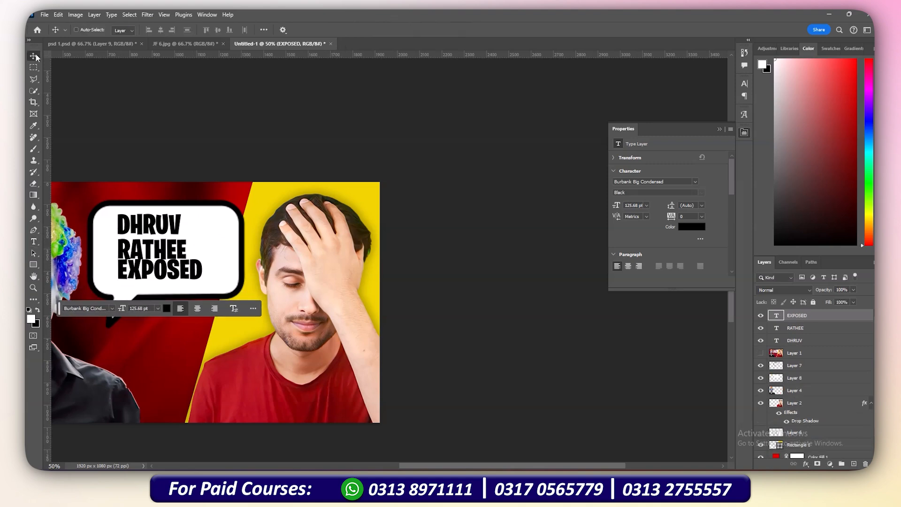
{"action": "left_click", "coordinate": [35, 56]}
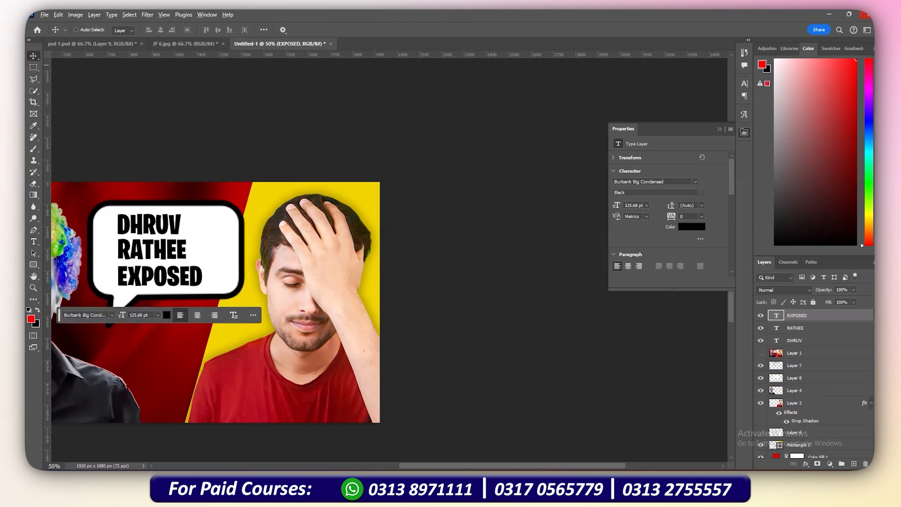
Color the EXPOSED text red, then scale all three text lines together to 141.64 pt.
{"action": "key", "text": "alt+BackSpace"}
{"action": "right_click", "coordinate": [147, 248]}
{"action": "left_click", "coordinate": [159, 252], "text": "shift"}
{"action": "right_click", "coordinate": [156, 226]}
{"action": "left_click", "coordinate": [164, 230], "text": "shift"}
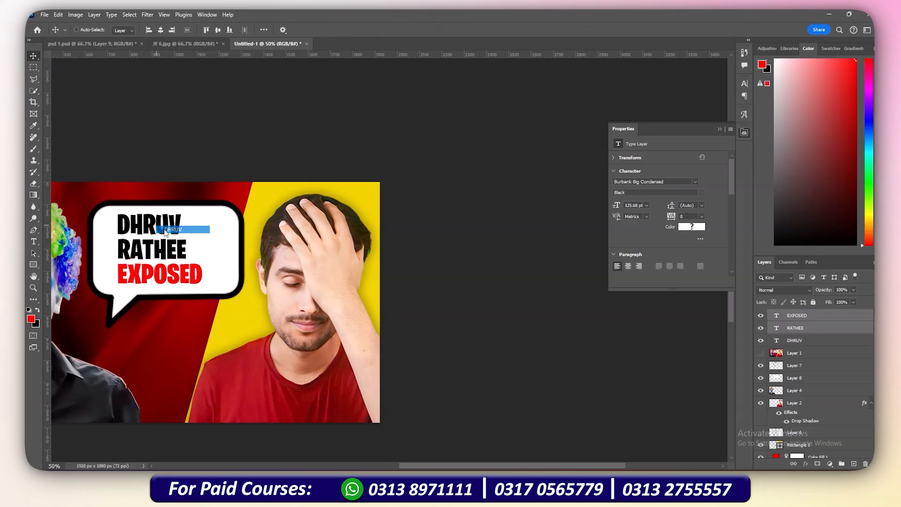
{"action": "left_click_drag", "start_coordinate": [164, 233], "coordinate": [219, 253]}
{"action": "key", "text": "ctrl+t"}
{"action": "key", "text": "Return"}
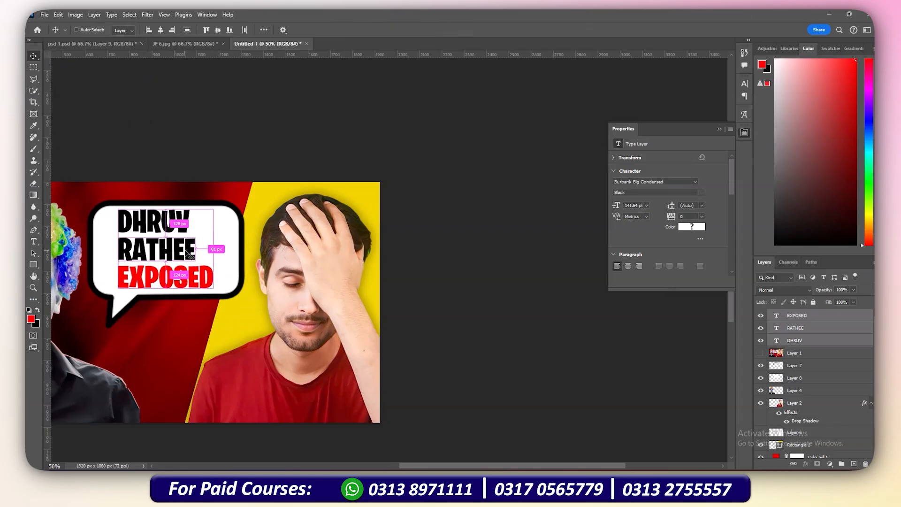
Add a new empty layer directly above Color Fill 1.
{"action": "key", "text": "ctrl+minus"}
{"action": "key", "text": "ctrl+minus"}
{"action": "right_click", "coordinate": [184, 311]}
{"action": "left_click", "coordinate": [194, 316]}
{"action": "left_click_drag", "start_coordinate": [193, 317], "coordinate": [232, 332]}
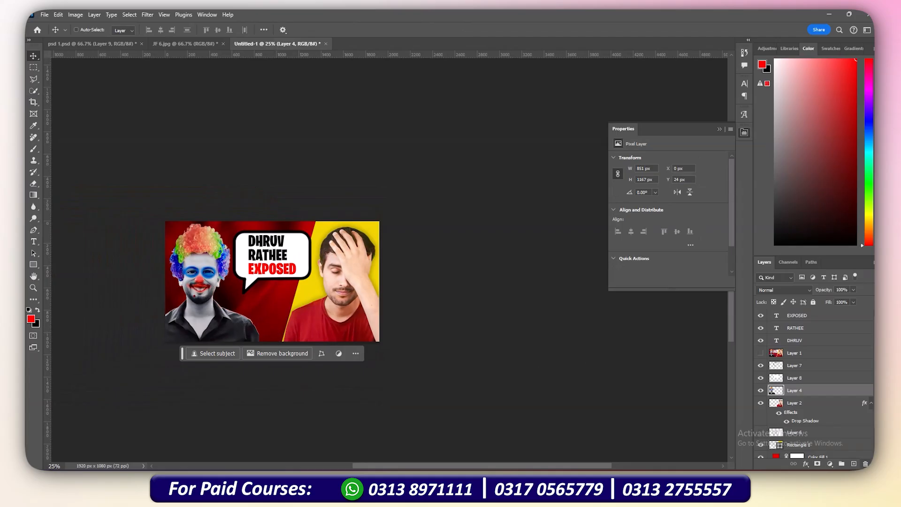
{"action": "scroll", "coordinate": [272, 282], "scroll_direction": "down", "scroll_amount": 3}
{"action": "scroll", "coordinate": [815, 445], "scroll_direction": "down", "scroll_amount": 2}
{"action": "left_click", "coordinate": [815, 427]}
{"action": "key", "text": "ctrl+shift+alt+n"}
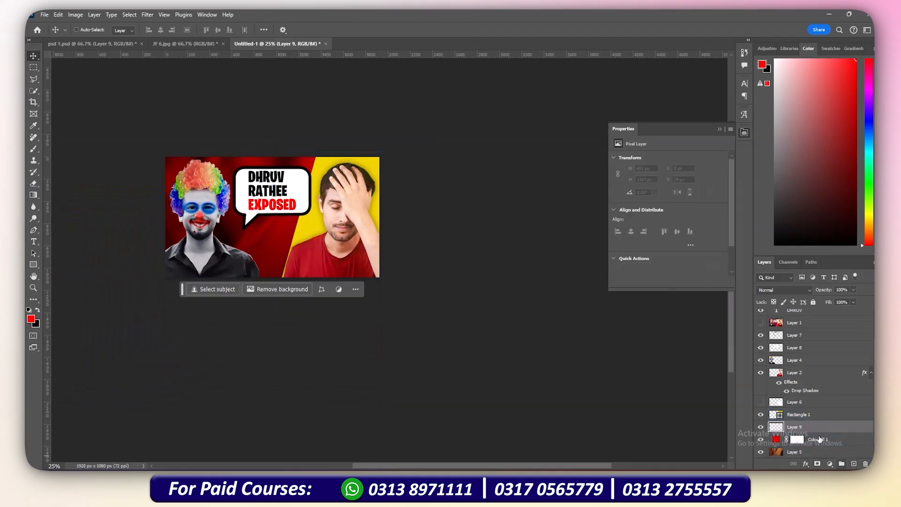
Paint a soft red glow behind the clown on Layer 9 using a brush of about 804 px.
{"action": "scroll", "coordinate": [351, 370], "scroll_direction": "up", "scroll_amount": 2}
{"action": "key", "text": "b"}
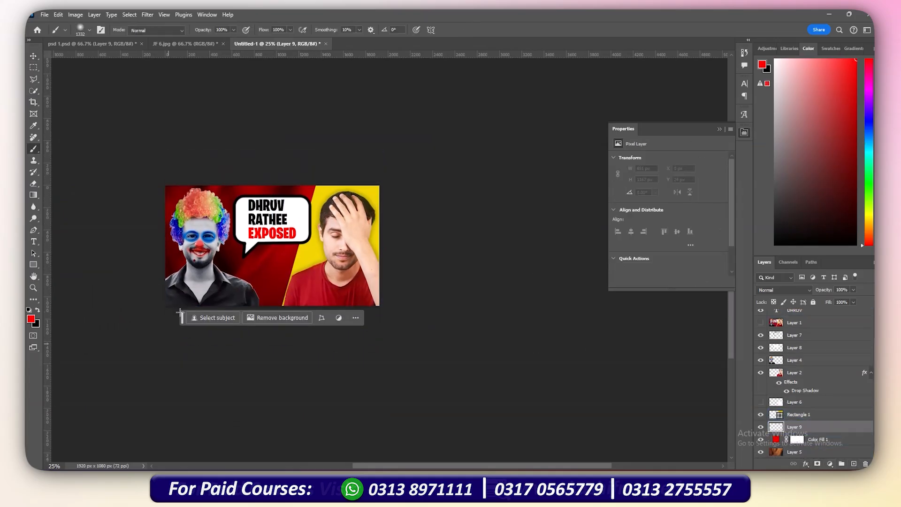
{"action": "left_click_drag", "start_coordinate": [200, 277], "coordinate": [162, 278], "text": "alt"}
{"action": "left_click", "coordinate": [200, 264]}
{"action": "left_click", "coordinate": [208, 265]}
{"action": "left_click", "coordinate": [198, 275]}
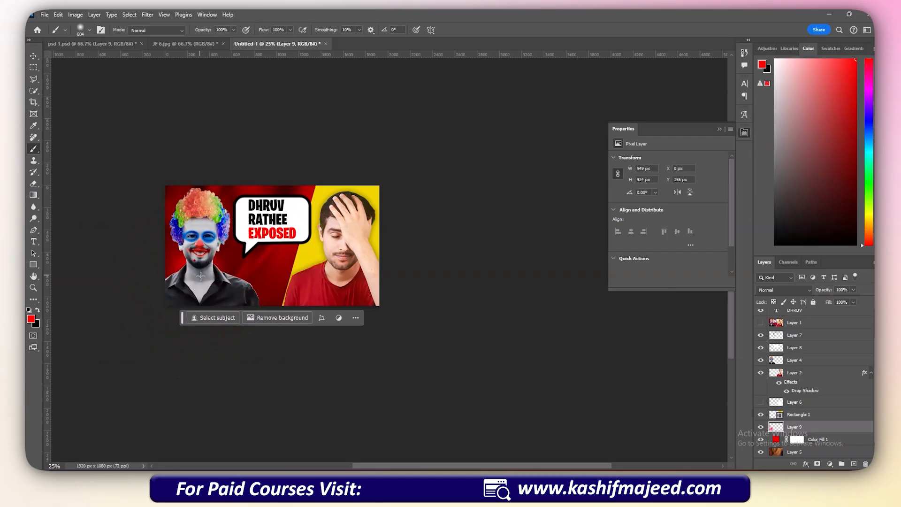
{"action": "key", "text": "c"}
{"action": "key", "text": "v"}
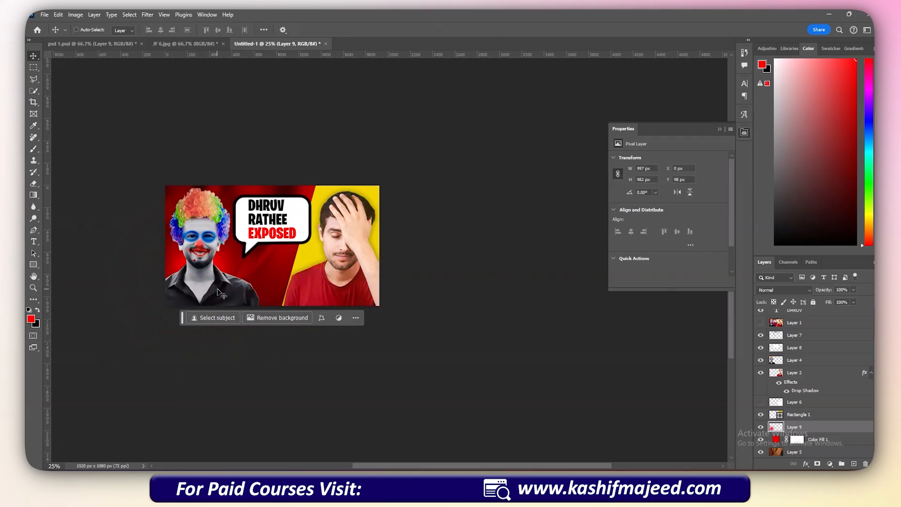
Draw a circle about 636 px wide behind the clown's shoulders and fill it with white.
{"action": "left_click", "coordinate": [33, 264]}
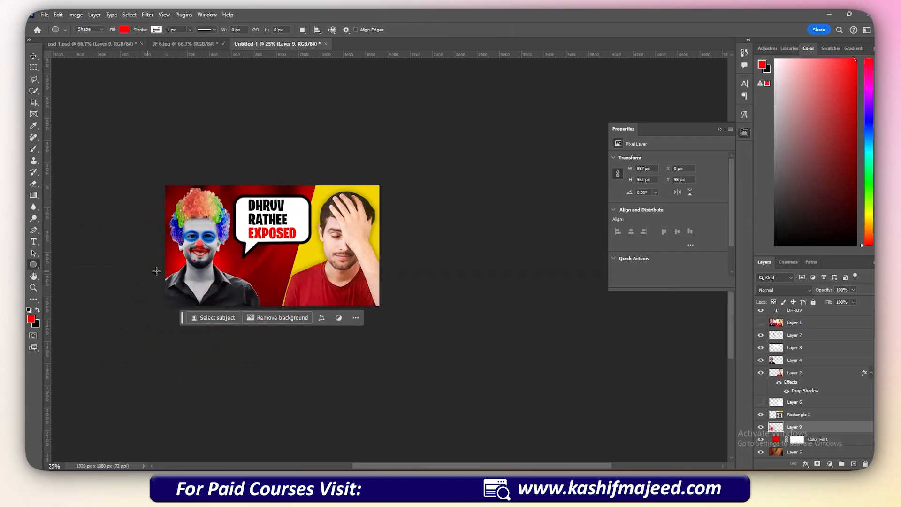
{"action": "left_click_drag", "start_coordinate": [173, 246], "coordinate": [269, 285]}
{"action": "key", "text": "v"}
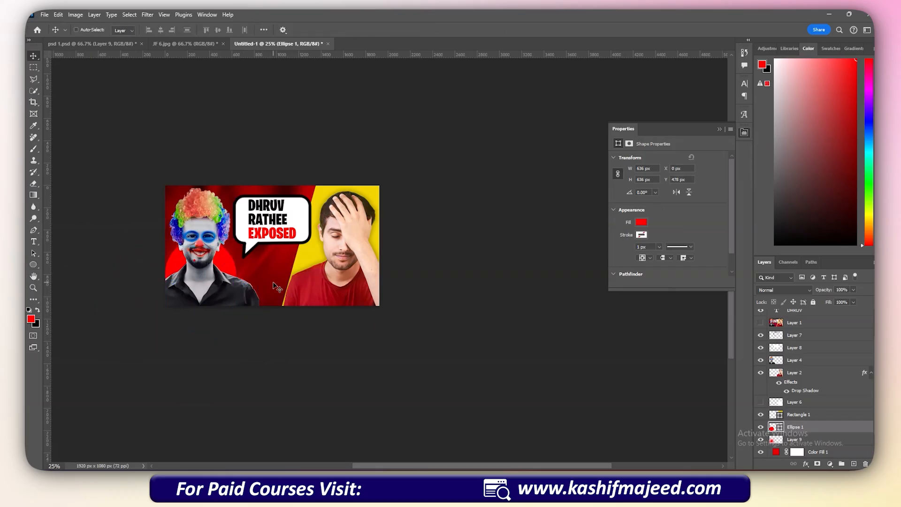
{"action": "key", "text": "d"}
{"action": "key", "text": "ctrl+BackSpace"}
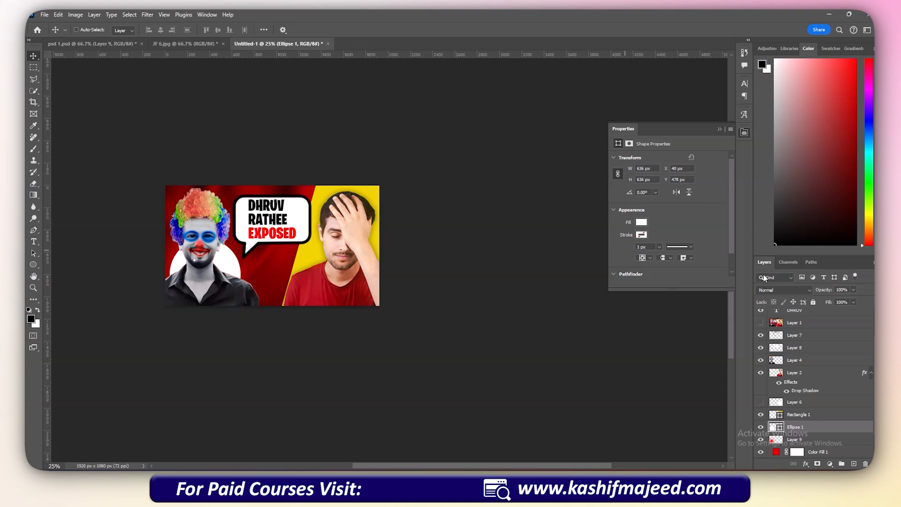
Try the Overlay blend mode and a shifted position for the white circle behind the clown.
{"action": "left_click", "coordinate": [778, 291]}
{"action": "left_click", "coordinate": [779, 336]}
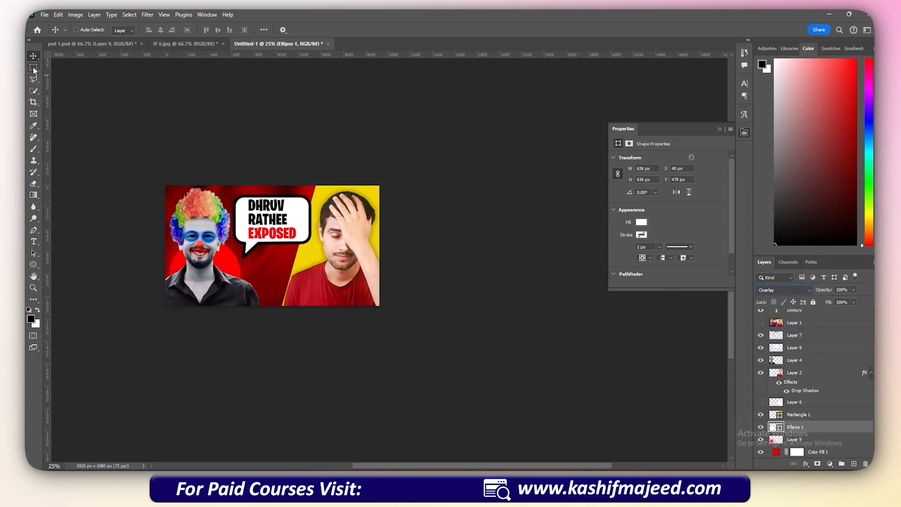
{"action": "key", "text": "ctrl+z"}
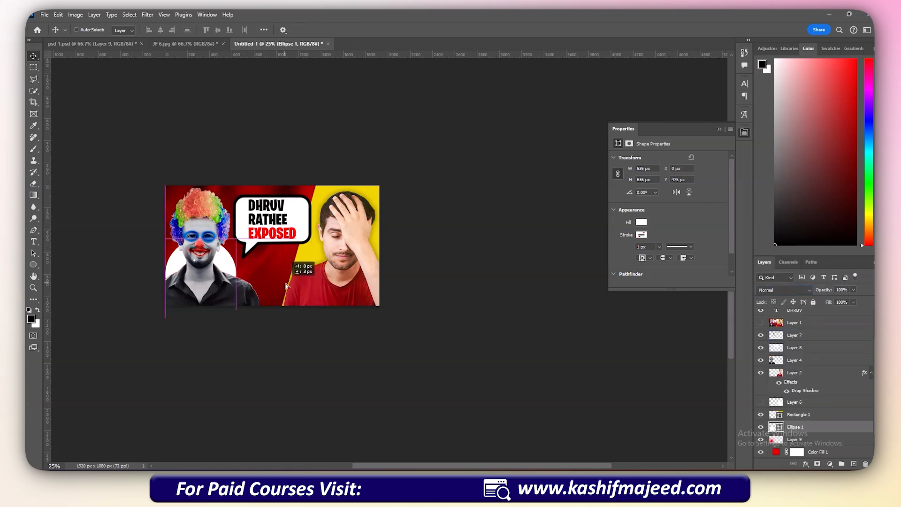
{"action": "left_click_drag", "start_coordinate": [286, 285], "coordinate": [295, 269]}
Hide the drop shadow on Layer 2 and paint a white glow about 1140 px wide behind the man on a new layer above Rectangle 1.
{"action": "right_click", "coordinate": [346, 243]}
{"action": "left_click", "coordinate": [357, 245]}
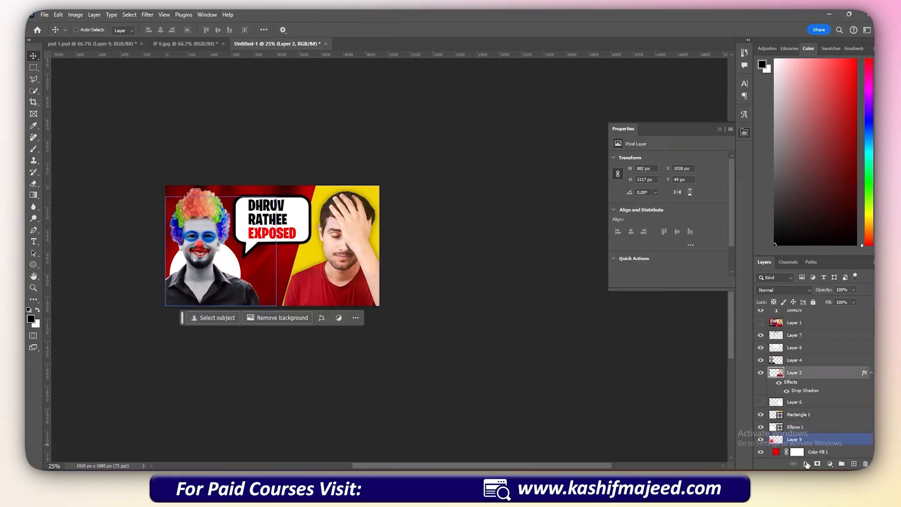
{"action": "left_click", "coordinate": [803, 415]}
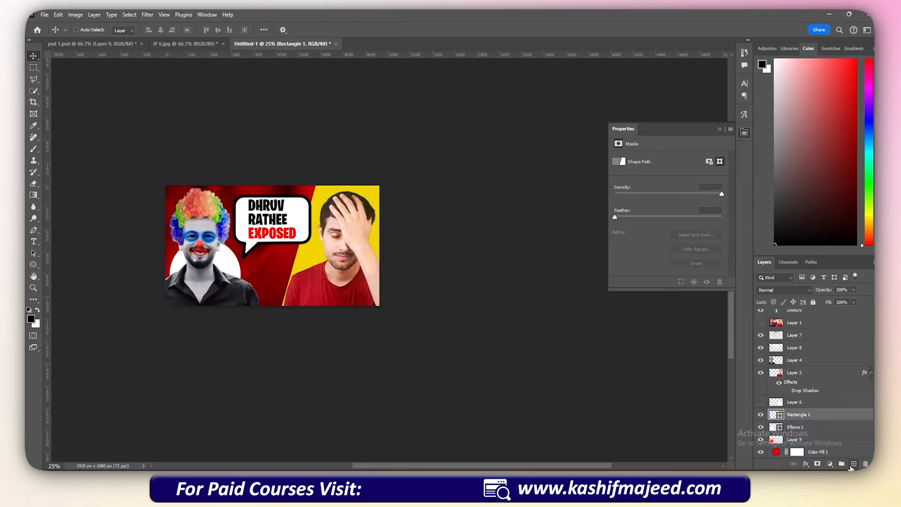
{"action": "left_click", "coordinate": [853, 464]}
{"action": "scroll", "coordinate": [474, 370], "scroll_direction": "up", "scroll_amount": 3}
{"action": "scroll", "coordinate": [474, 369], "scroll_direction": "down", "scroll_amount": 2}
{"action": "key", "text": "b"}
{"action": "mouse_move", "coordinate": [356, 254]}
{"action": "left_mouse_down"}
{"action": "mouse_move", "coordinate": [344, 257]}
{"action": "mouse_move", "coordinate": [375, 282]}
{"action": "left_mouse_up"}
{"action": "key", "text": "x"}
{"action": "key", "text": "ctrl+t"}
{"action": "key", "text": "Return"}
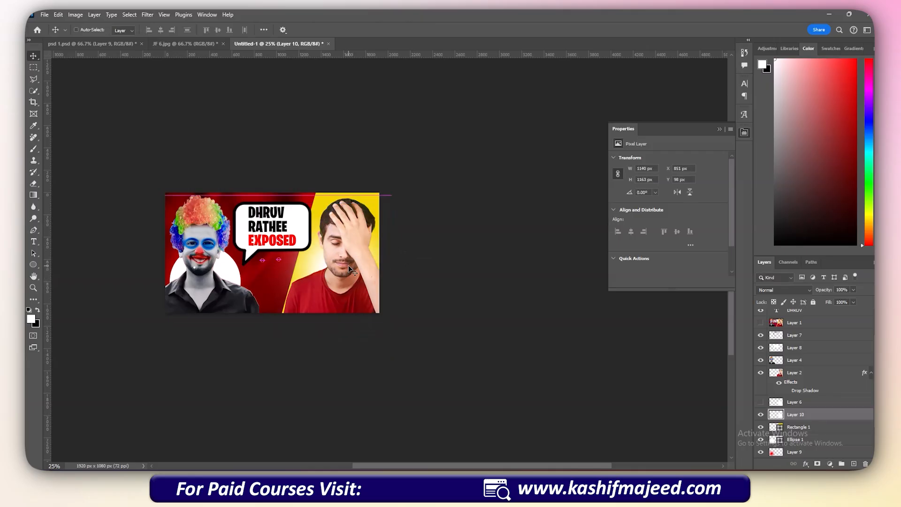
Clip a new layer to Layer 2 and paint a soft white highlight about 472 px wide over the man.
{"action": "right_click", "coordinate": [339, 268]}
{"action": "left_click", "coordinate": [353, 274]}
{"action": "left_click", "coordinate": [854, 463]}
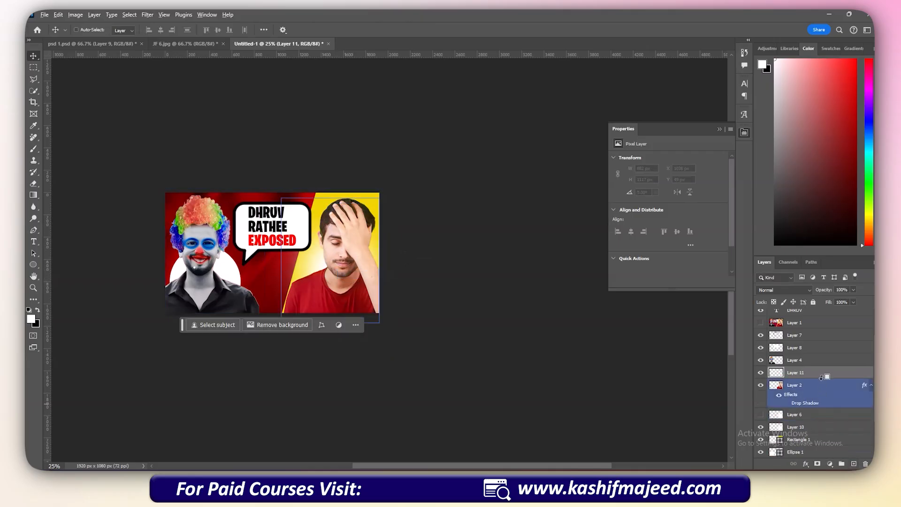
{"action": "left_click", "coordinate": [821, 378], "text": "alt"}
{"action": "scroll", "coordinate": [482, 252], "scroll_direction": "up", "scroll_amount": 1}
{"action": "key", "text": "b"}
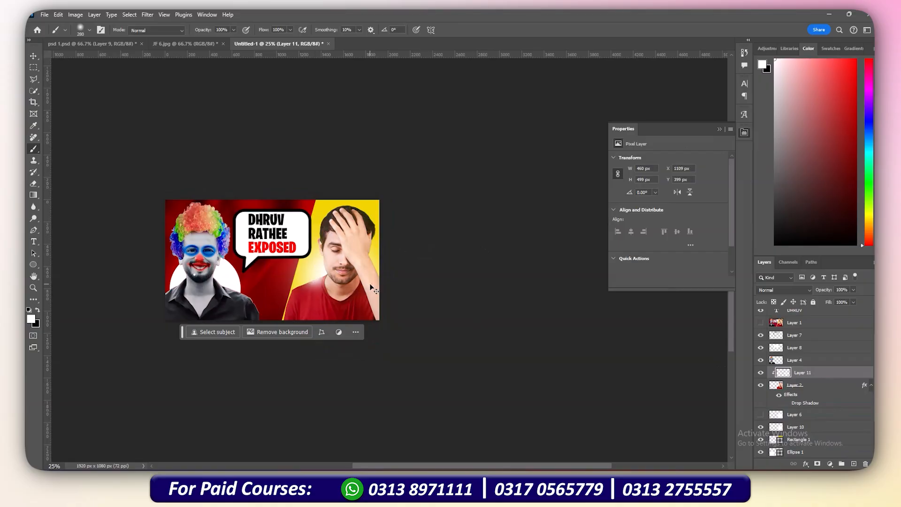
{"action": "key", "text": "v"}
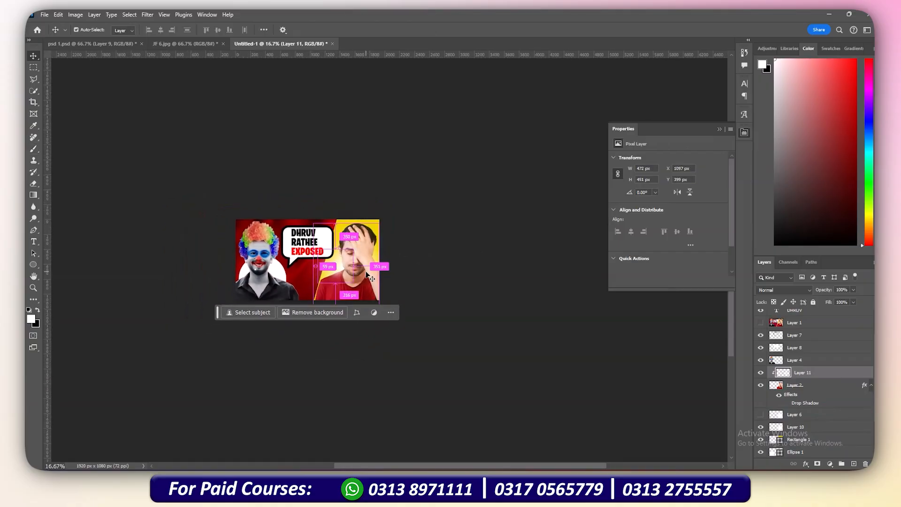
Draw a tall white rectangle about 381 by 2095 px directly above Color Fill 1 and move it beneath the speech bubble.
{"action": "scroll", "coordinate": [804, 421], "scroll_direction": "down", "scroll_amount": 2}
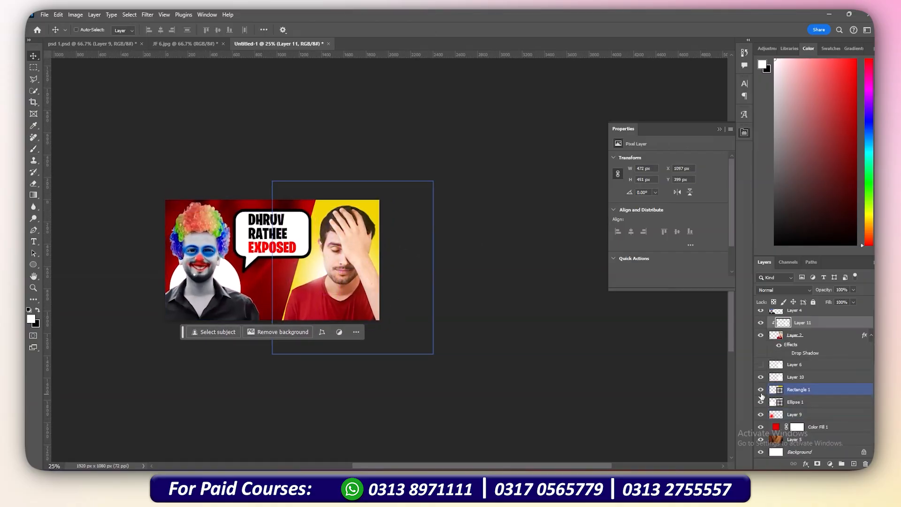
{"action": "left_click", "coordinate": [775, 427]}
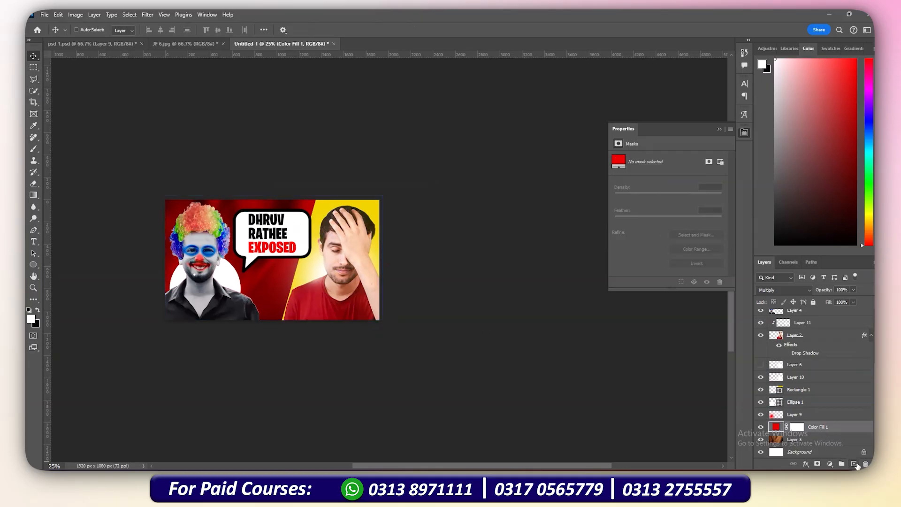
{"action": "key", "text": "ctrl+shift+alt+n"}
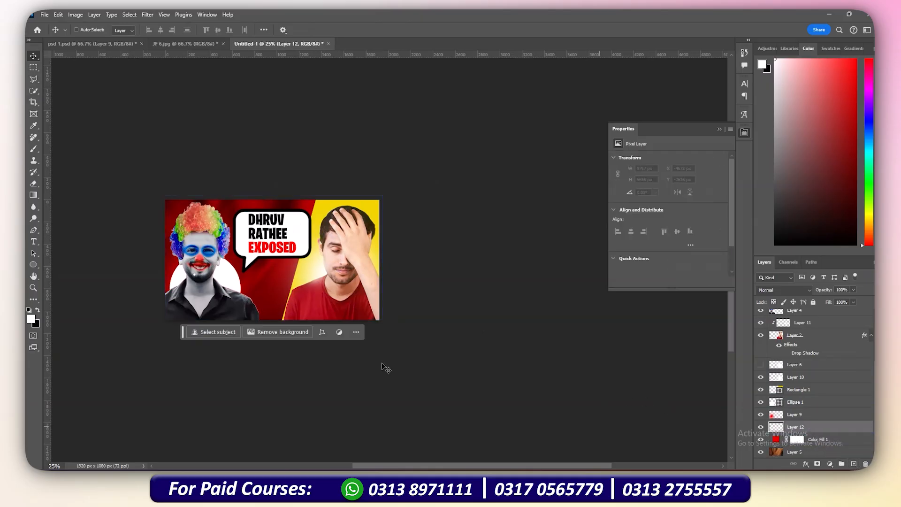
{"action": "left_click", "coordinate": [31, 266]}
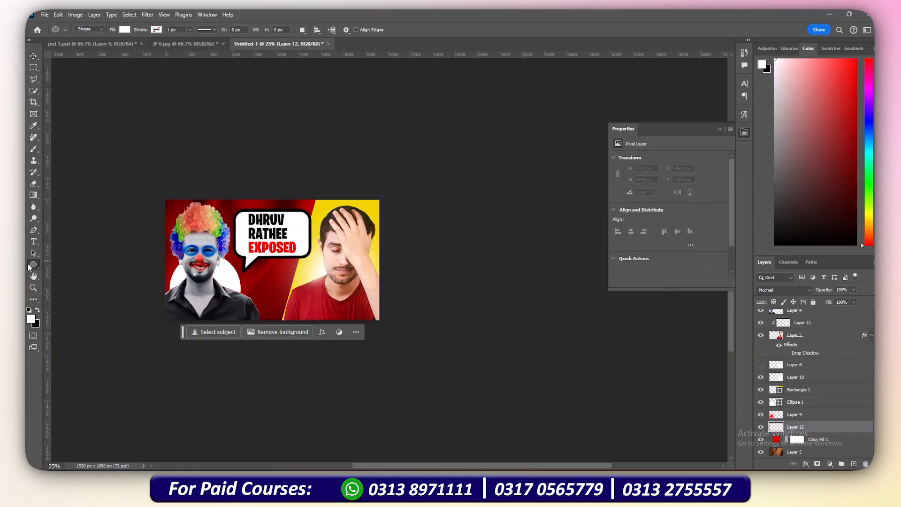
{"action": "right_click", "coordinate": [31, 265]}
{"action": "left_click", "coordinate": [70, 264]}
{"action": "left_click_drag", "start_coordinate": [225, 159], "coordinate": [266, 404]}
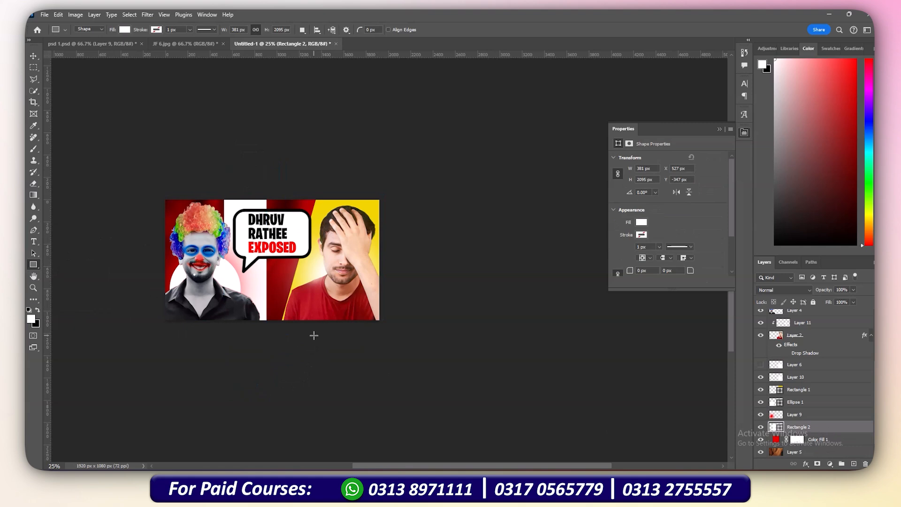
{"action": "key", "text": "v"}
{"action": "left_click_drag", "start_coordinate": [283, 279], "coordinate": [306, 269]}
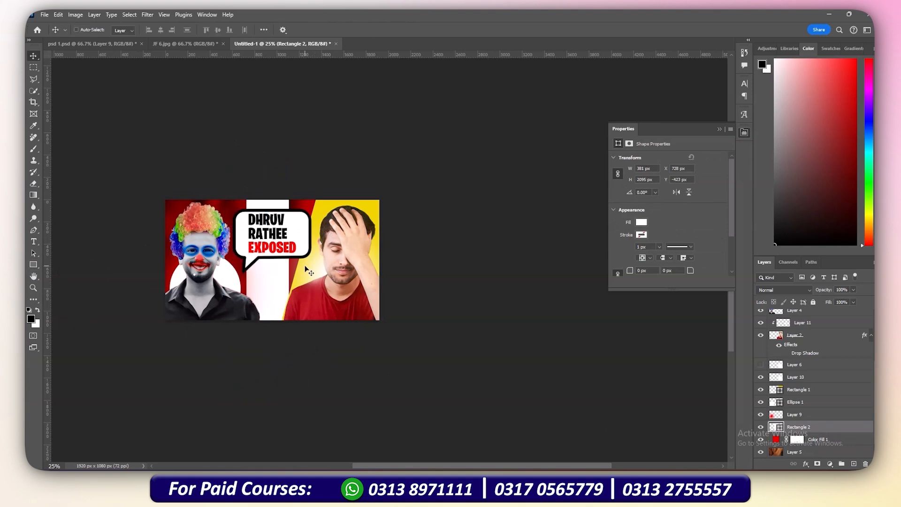
Set the white rectangle's blend mode to Overlay and rotate it to about 56° as a diagonal band.
{"action": "left_click", "coordinate": [783, 290]}
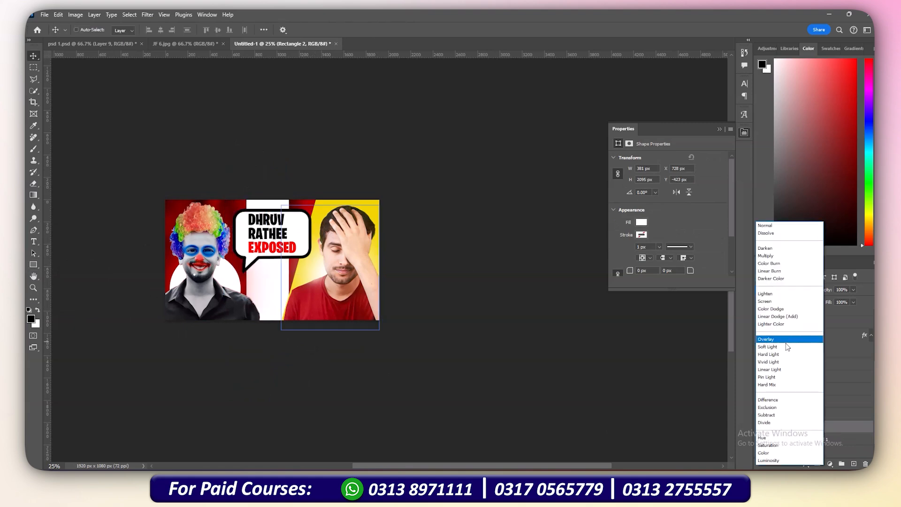
{"action": "left_click", "coordinate": [775, 338]}
{"action": "left_click_drag", "start_coordinate": [336, 282], "coordinate": [305, 272]}
{"action": "key", "text": "ctrl+t"}
{"action": "left_click_drag", "start_coordinate": [344, 205], "coordinate": [342, 318]}
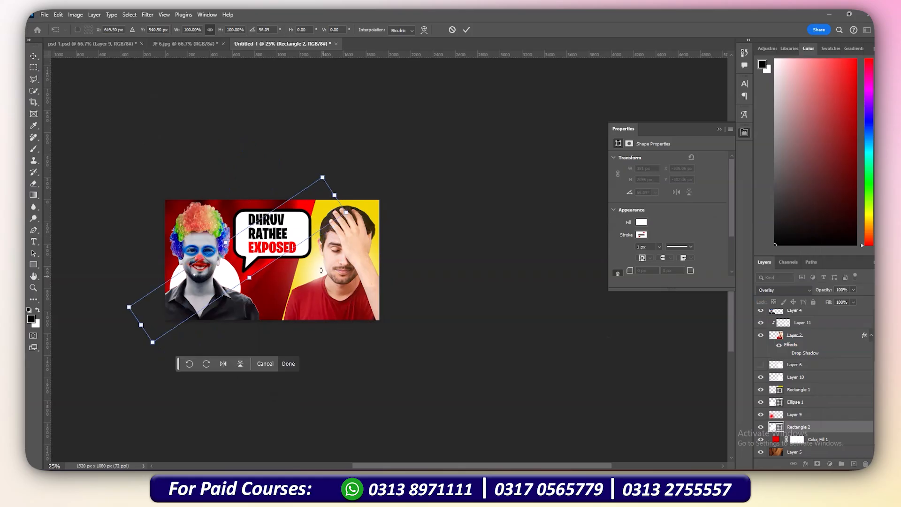
{"action": "key", "text": "Return"}
Move the diagonal band toward the canvas's upper-left corner and add a duplicate with its opacity lowered to about 69%.
{"action": "left_click_drag", "start_coordinate": [323, 241], "coordinate": [219, 190]}
{"action": "key", "text": "ctrl+j"}
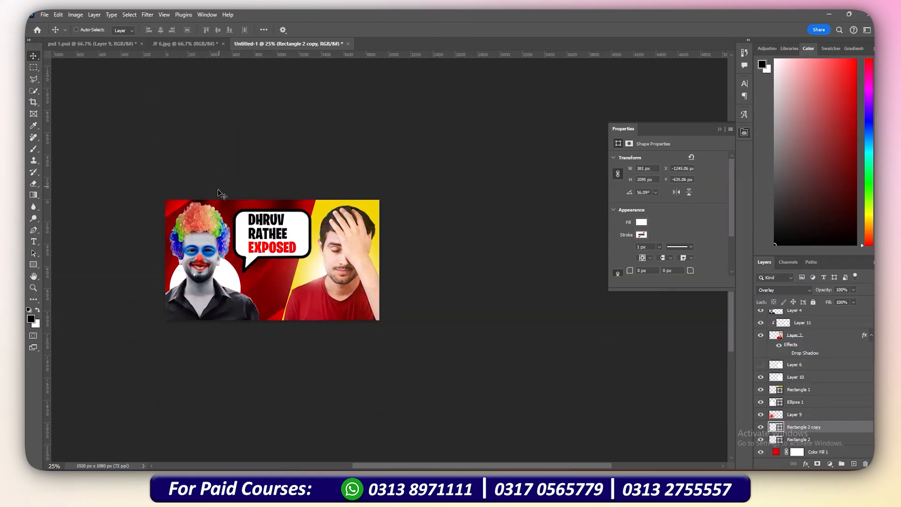
{"action": "left_click_drag", "start_coordinate": [822, 289], "coordinate": [805, 290]}
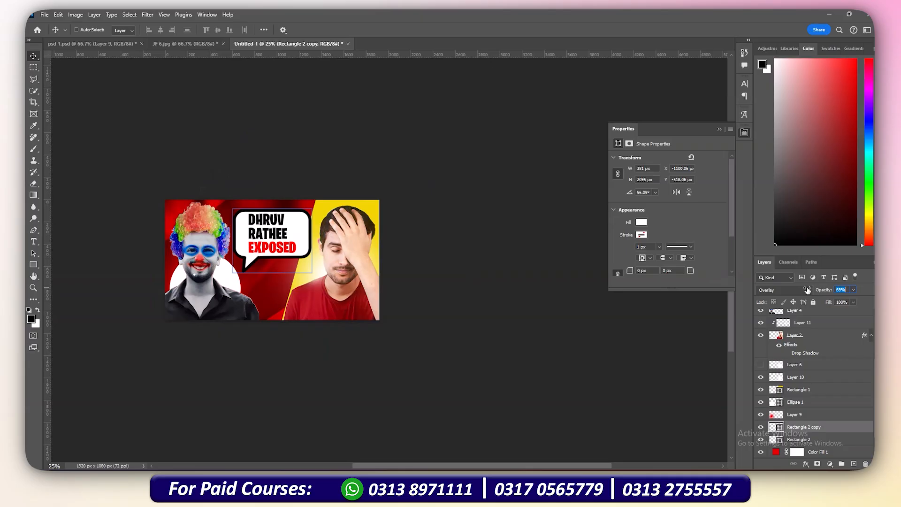
Reposition the original diagonal band, Rectangle 2, across the red background and lower its opacity to 80%.
{"action": "right_click", "coordinate": [277, 320]}
{"action": "left_click", "coordinate": [287, 324]}
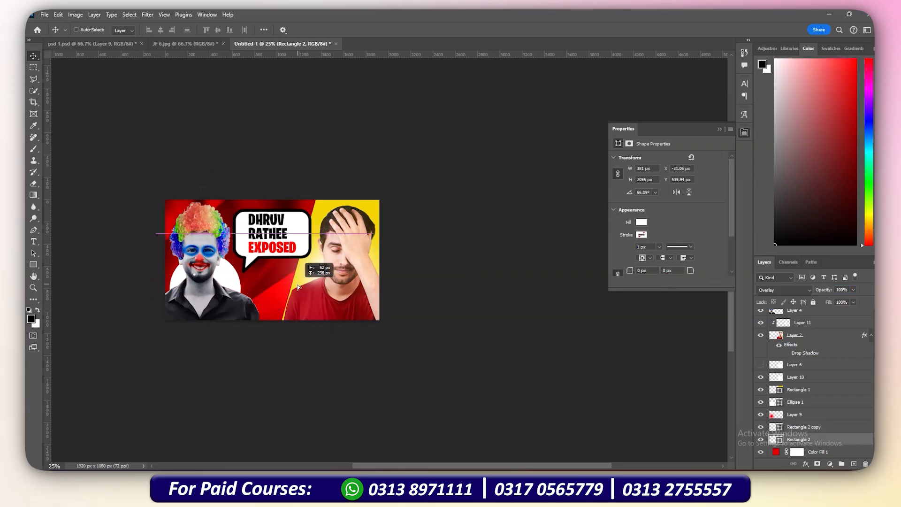
{"action": "left_click_drag", "start_coordinate": [298, 287], "coordinate": [338, 255]}
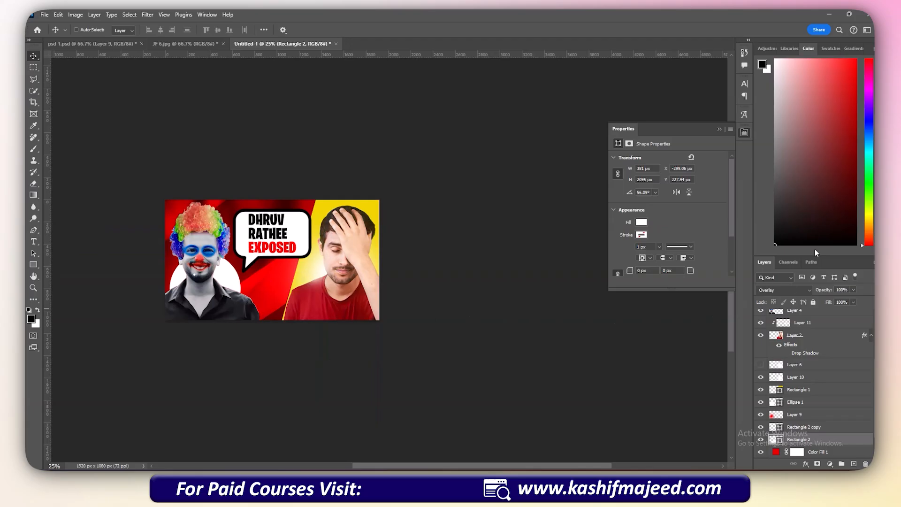
{"action": "left_click_drag", "start_coordinate": [825, 290], "coordinate": [823, 292]}
{"action": "left_click_drag", "start_coordinate": [245, 341], "coordinate": [280, 279]}
{"action": "left_click_drag", "start_coordinate": [225, 319], "coordinate": [211, 232]}
Delete Rectangle 2 and its copy from the background.
{"action": "key", "text": "ctrl+minus"}
{"action": "key", "text": "ctrl+plus"}
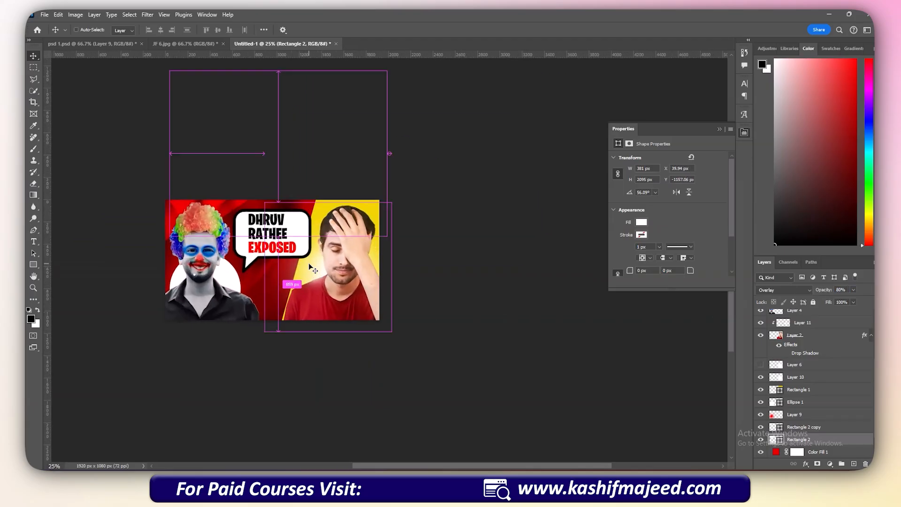
{"action": "left_click", "coordinate": [804, 429], "text": "shift"}
{"action": "key", "text": "Delete"}
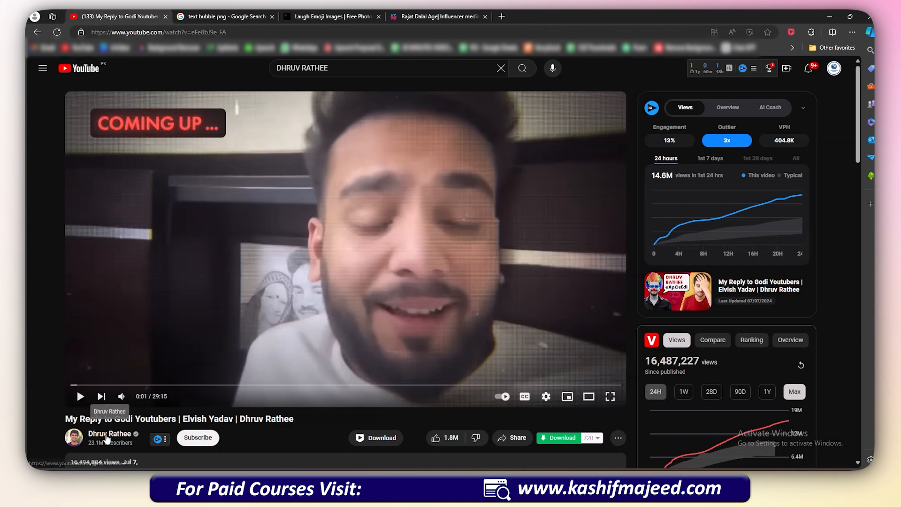
{"action": "left_click", "coordinate": [107, 436]}
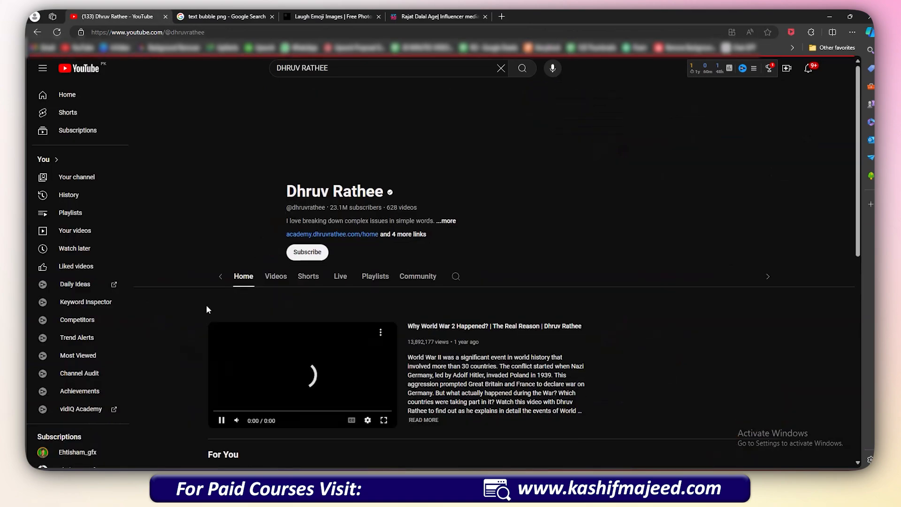
{"action": "left_click", "coordinate": [261, 277]}
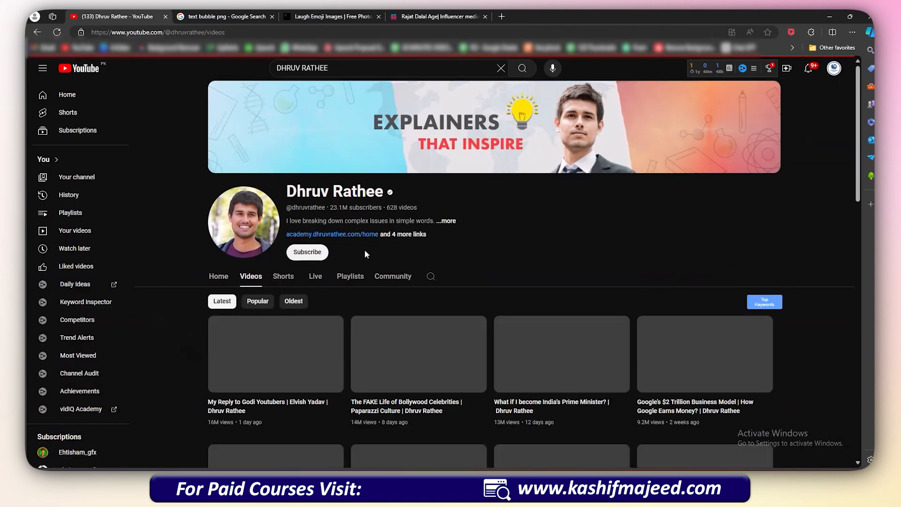
{"action": "scroll", "coordinate": [365, 254], "scroll_direction": "down", "scroll_amount": 3}
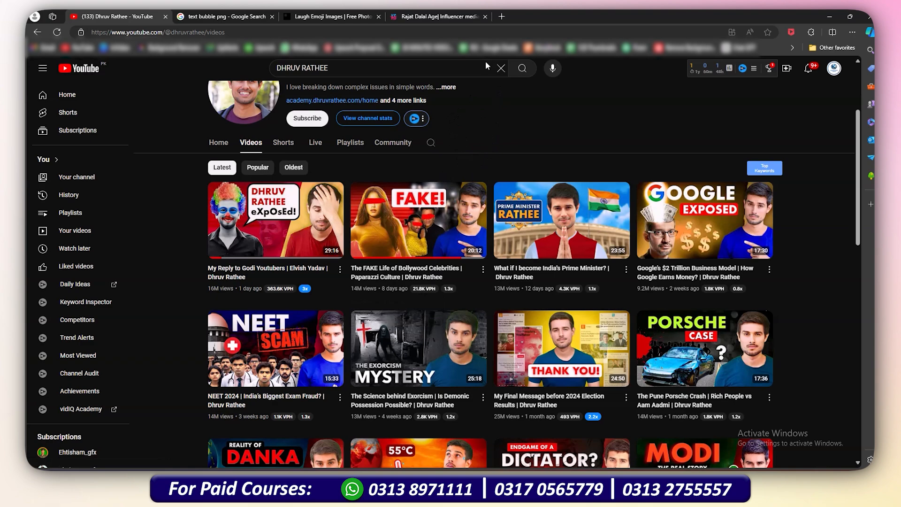
{"action": "scroll", "coordinate": [751, 170], "scroll_direction": "down", "scroll_amount": 2}
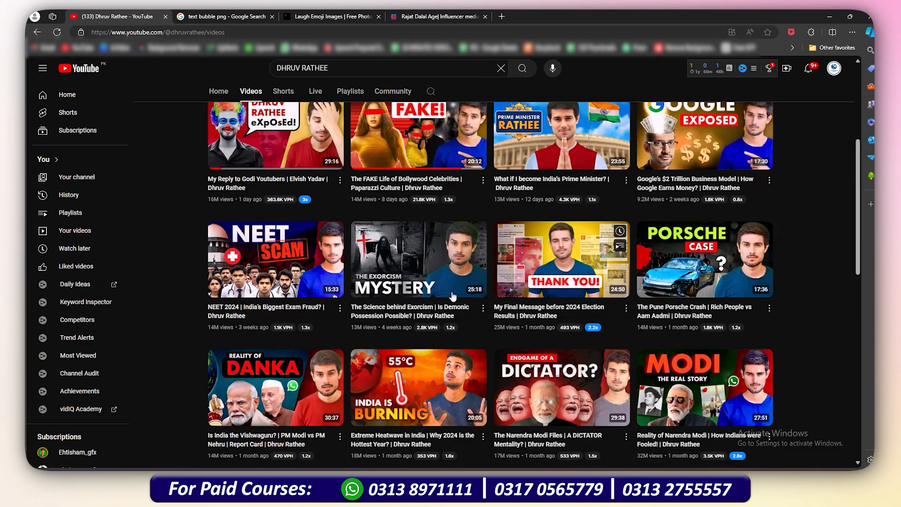
{"action": "scroll", "coordinate": [808, 272], "scroll_direction": "down", "scroll_amount": 6}
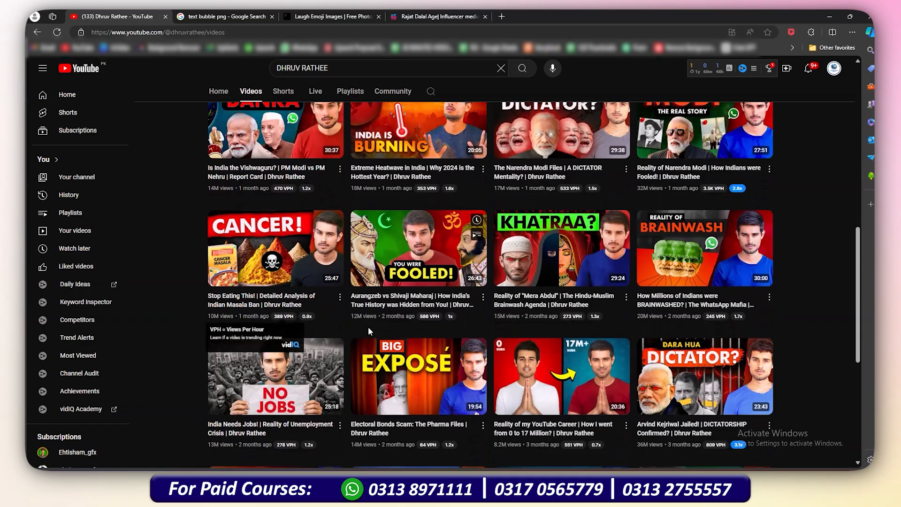
{"action": "left_click", "coordinate": [294, 351]}
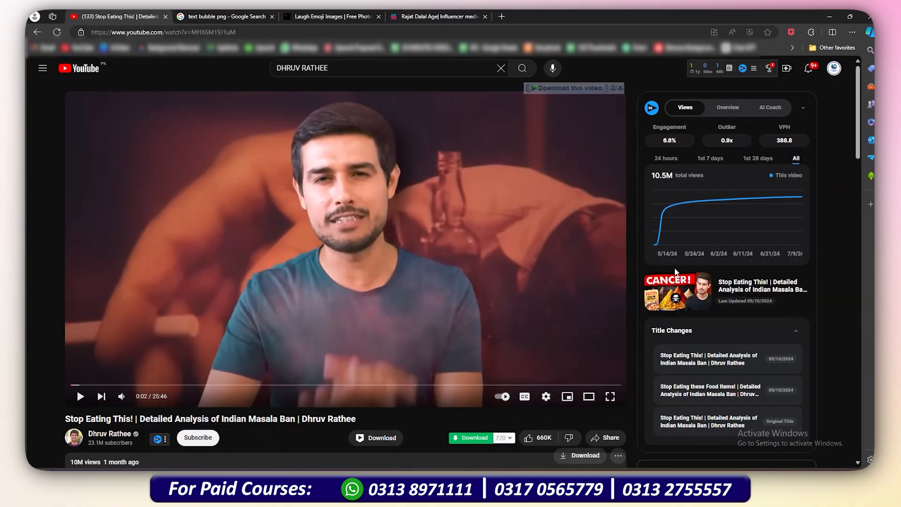
{"action": "left_click", "coordinate": [674, 297]}
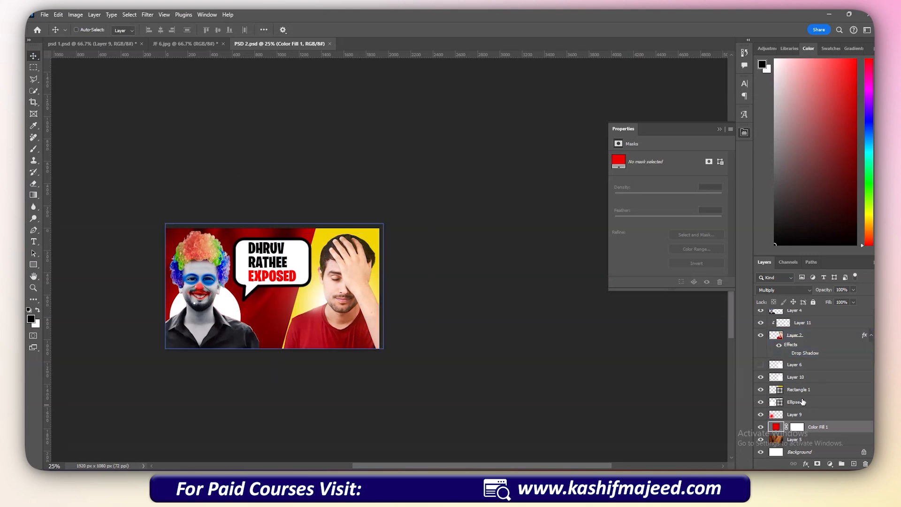
Switch to Photoshop, merge all visible layers into a new layer at the top of the stack and duplicate that layer.
{"action": "key", "text": "ctrl+shift+alt+e"}
{"action": "key", "text": "ctrl+j"}
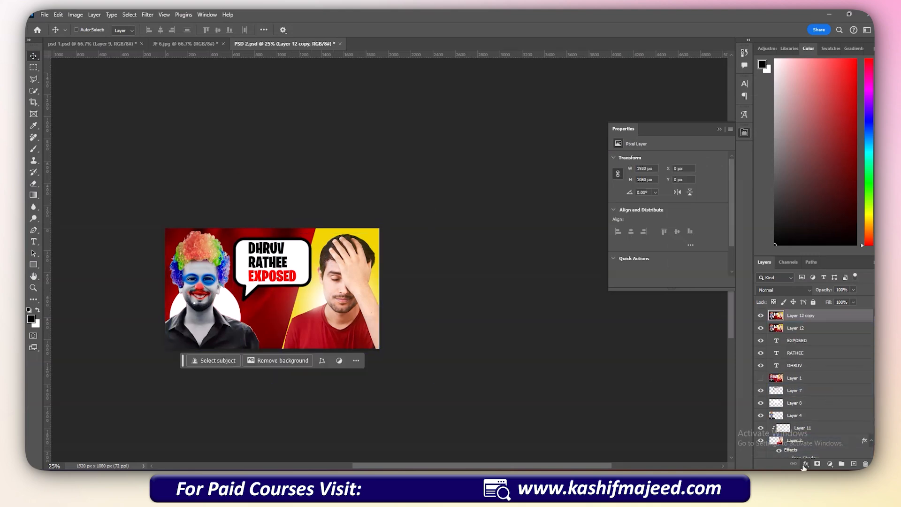
Try a black Multiply Inner Shadow with a size of 250 px on the merged layer's copy, adjusting its opacity.
{"action": "left_click", "coordinate": [805, 464]}
{"action": "left_click", "coordinate": [825, 407]}
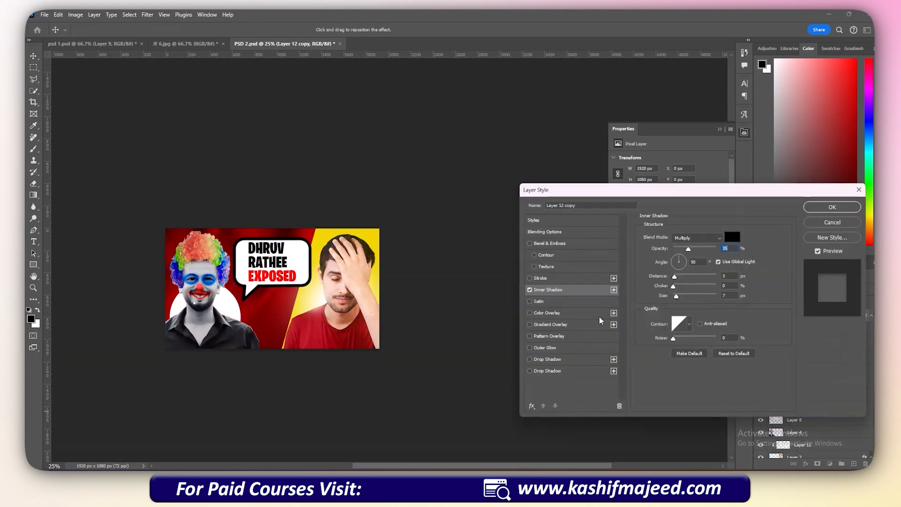
{"action": "left_click_drag", "start_coordinate": [663, 296], "coordinate": [772, 298]}
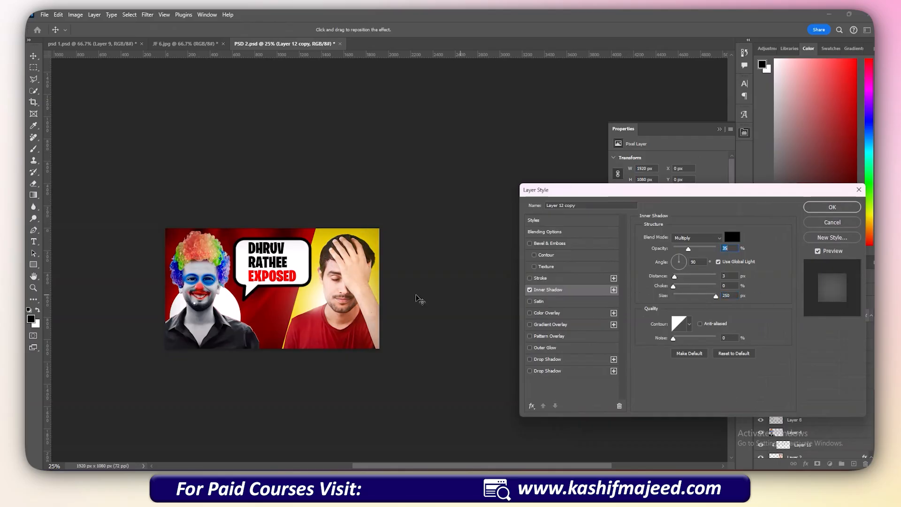
{"action": "mouse_move", "coordinate": [655, 251]}
{"action": "left_mouse_down"}
{"action": "mouse_move", "coordinate": [764, 250]}
{"action": "mouse_move", "coordinate": [671, 250]}
{"action": "left_mouse_up"}
{"action": "key", "text": "Escape"}
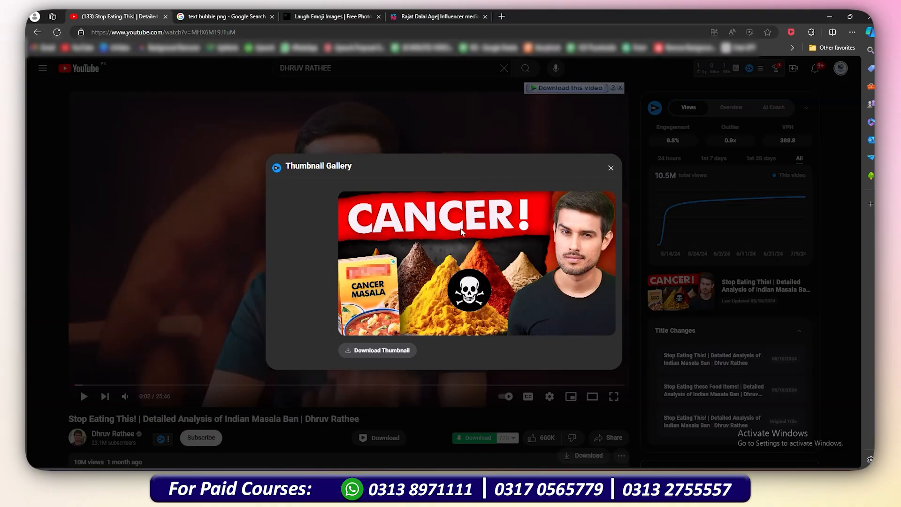
Return to YouTube, close the enlarged thumbnail and examine older thumbnails in the channel's video list.
{"action": "key", "text": "Escape"}
{"action": "key", "text": "alt+Left"}
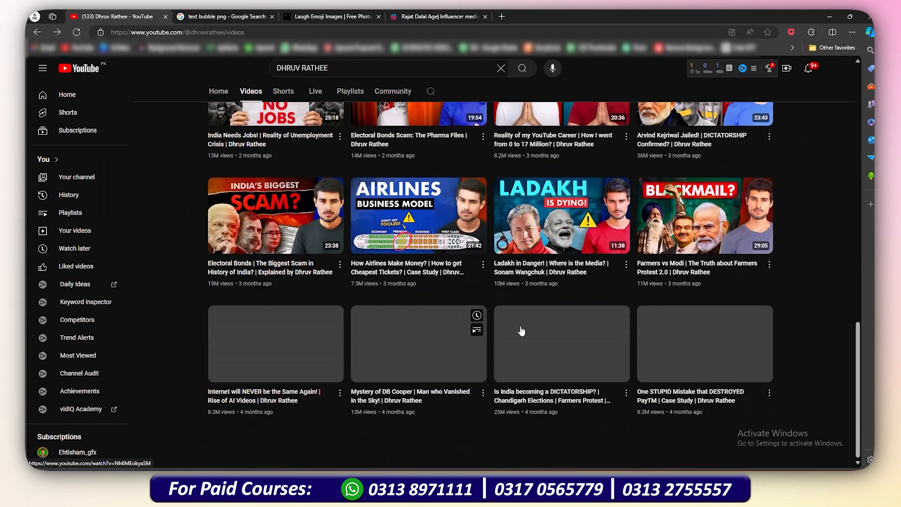
{"action": "scroll", "coordinate": [544, 309], "scroll_direction": "down", "scroll_amount": 2}
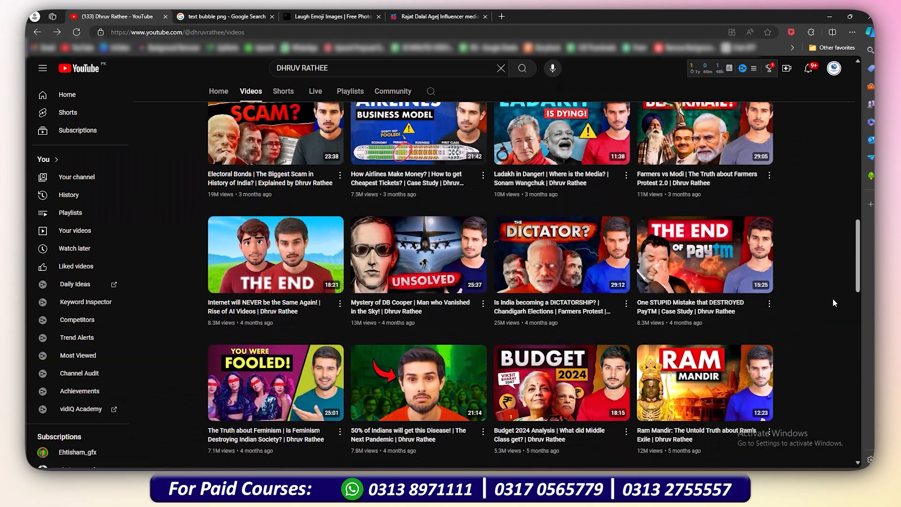
Look through more older thumbnails on the channel and search YouTube for "kashif majeed".
{"action": "scroll", "coordinate": [833, 305], "scroll_direction": "down", "scroll_amount": 3}
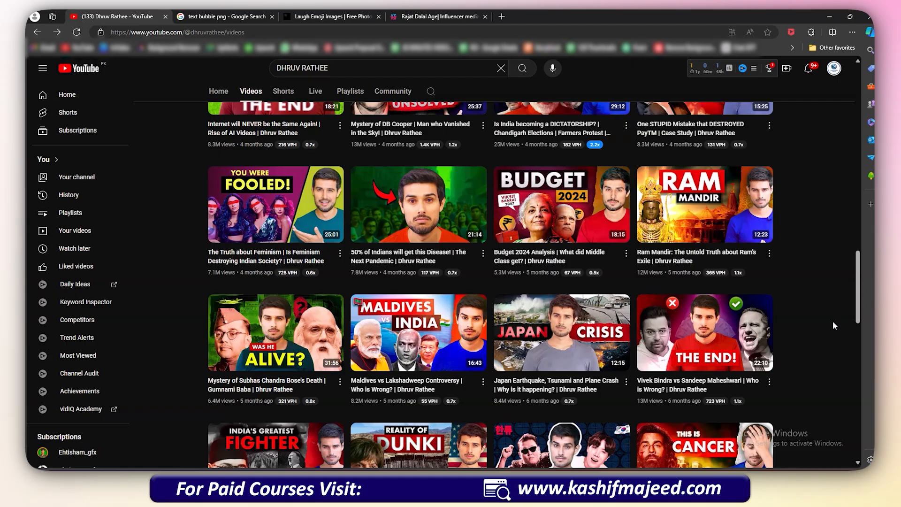
{"action": "scroll", "coordinate": [832, 321], "scroll_direction": "down", "scroll_amount": 6}
{"action": "left_click", "coordinate": [347, 69]}
{"action": "triple_click", "coordinate": [347, 68]}
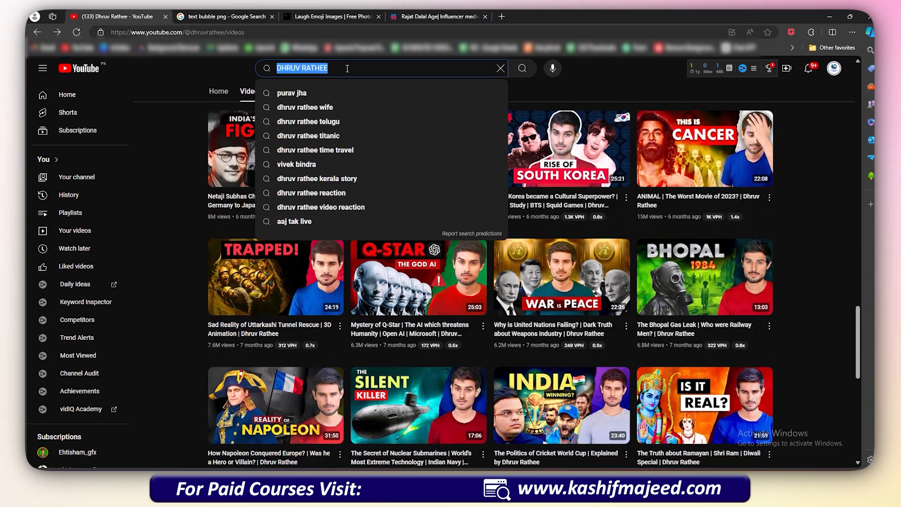
{"action": "type", "text": "KASHIF"}
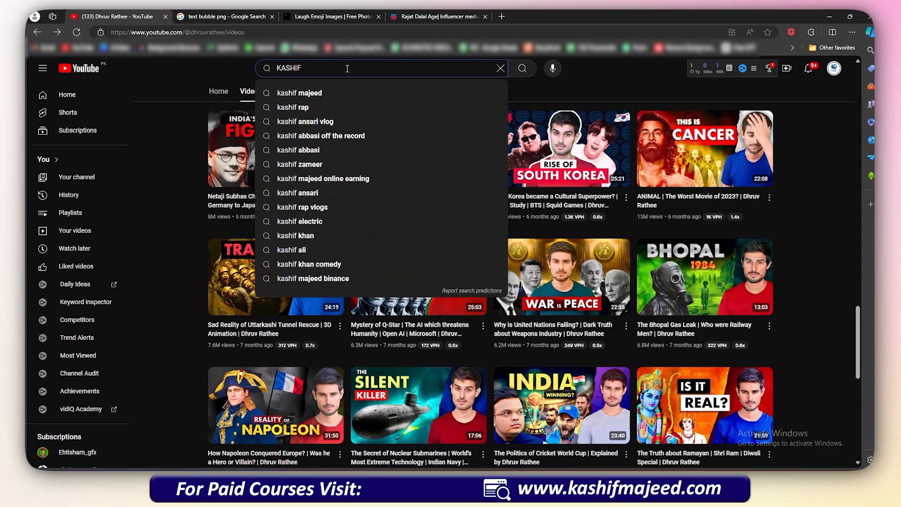
{"action": "key", "text": "Down"}
{"action": "key", "text": "Return"}
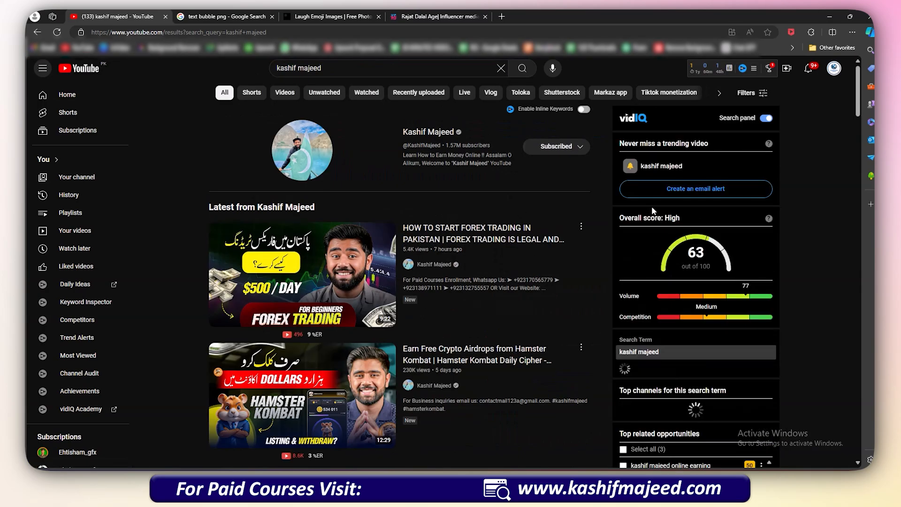
Examine the thumbnails in the Kashif Majeed search results and open the SweatCoin video.
{"action": "scroll", "coordinate": [650, 207], "scroll_direction": "down", "scroll_amount": 2}
{"action": "scroll", "coordinate": [650, 206], "scroll_direction": "down", "scroll_amount": 2}
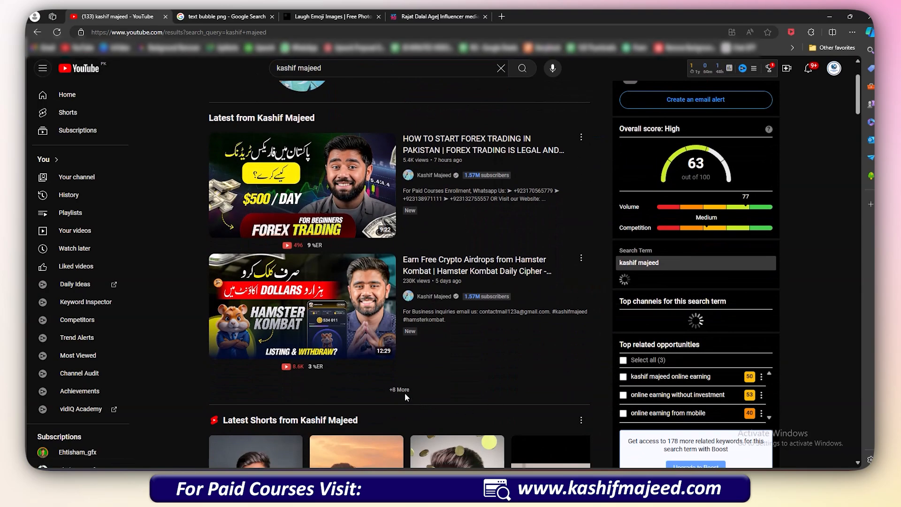
{"action": "scroll", "coordinate": [444, 398], "scroll_direction": "down", "scroll_amount": 3}
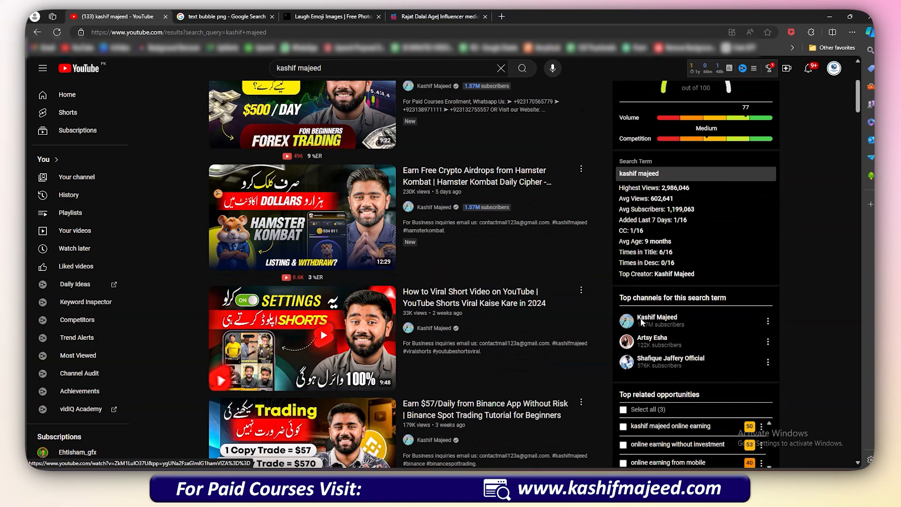
{"action": "scroll", "coordinate": [594, 330], "scroll_direction": "down", "scroll_amount": 4}
{"action": "scroll", "coordinate": [382, 284], "scroll_direction": "down", "scroll_amount": 8}
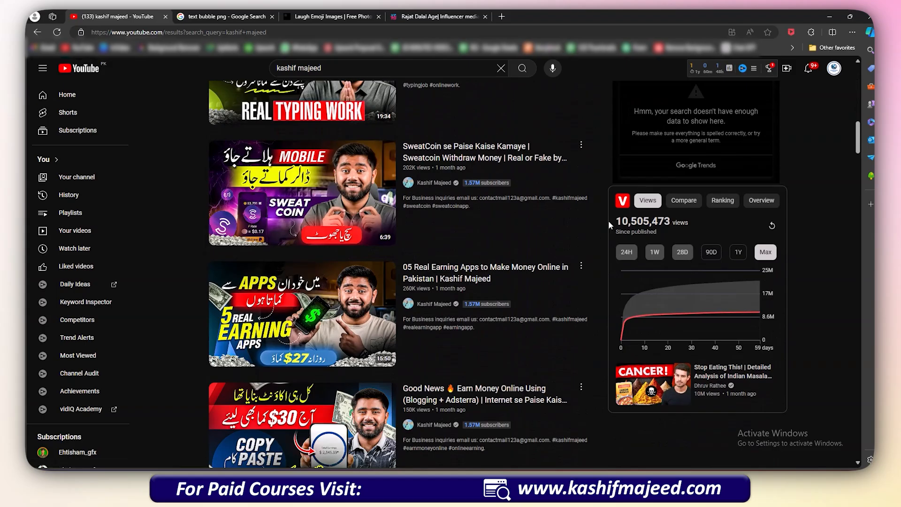
{"action": "mouse_move", "coordinate": [358, 226]}
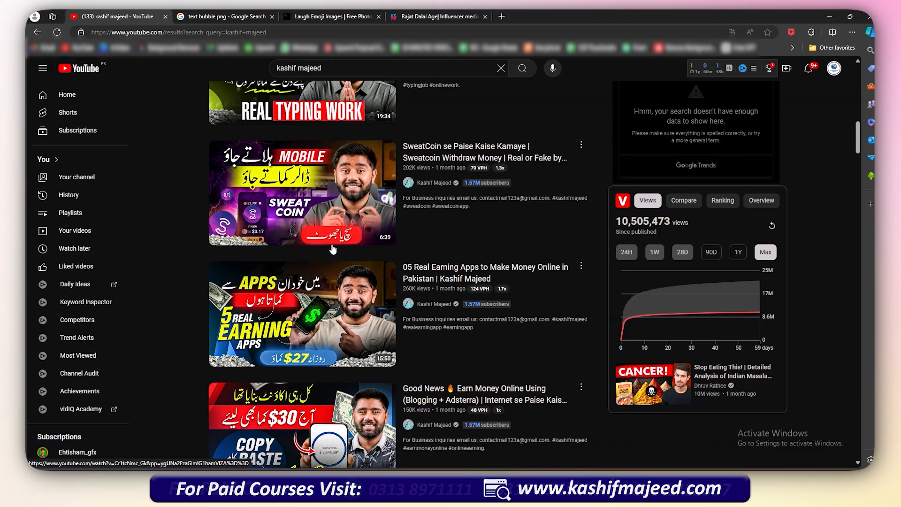
{"action": "left_click", "coordinate": [332, 221]}
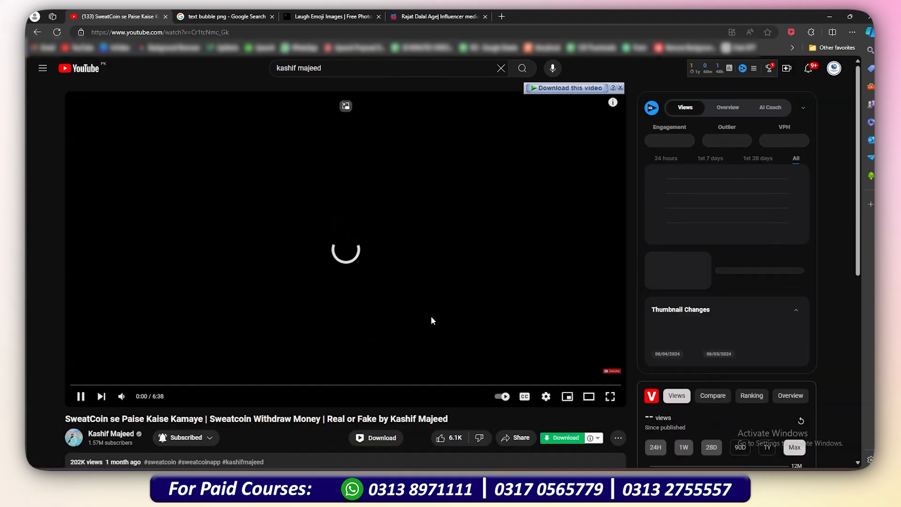
{"action": "left_click", "coordinate": [430, 350]}
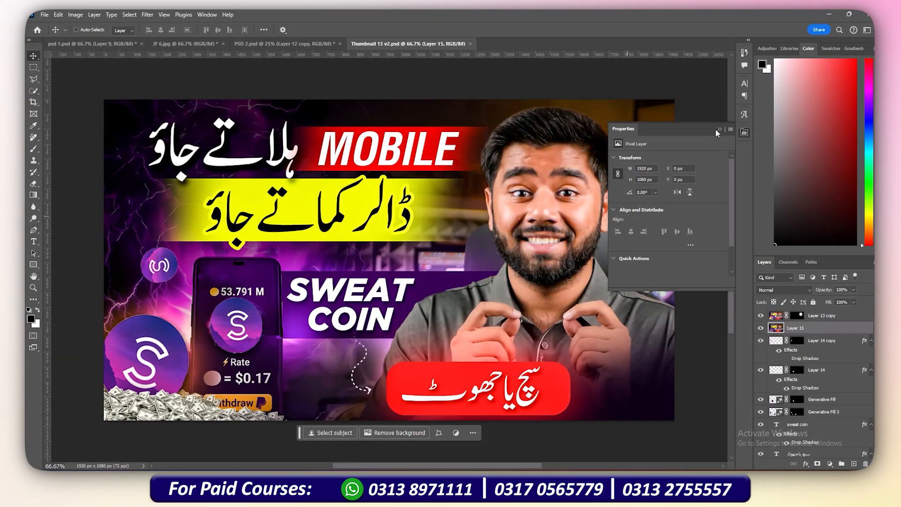
Switch to Thumbnail 13 v2.psd in Photoshop, put away the layer properties and hide every layer above the Background.
{"action": "left_click", "coordinate": [718, 129]}
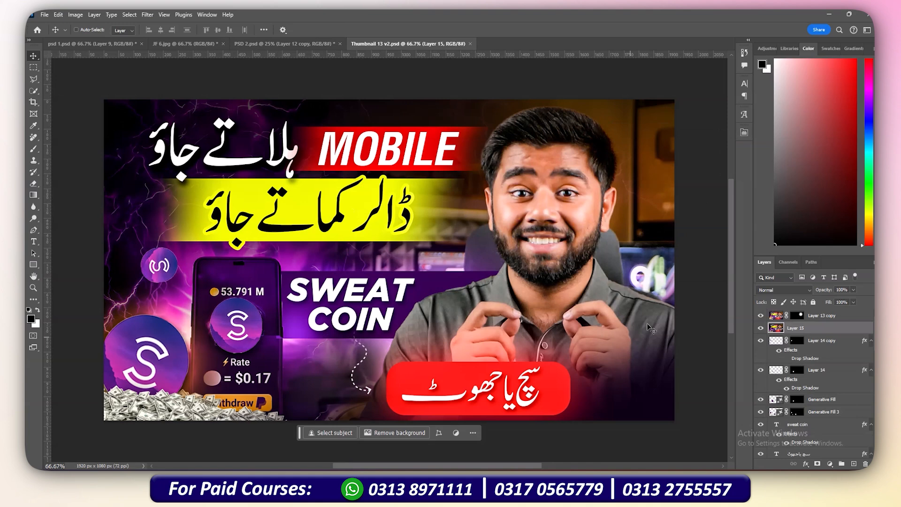
{"action": "left_click", "coordinate": [761, 315]}
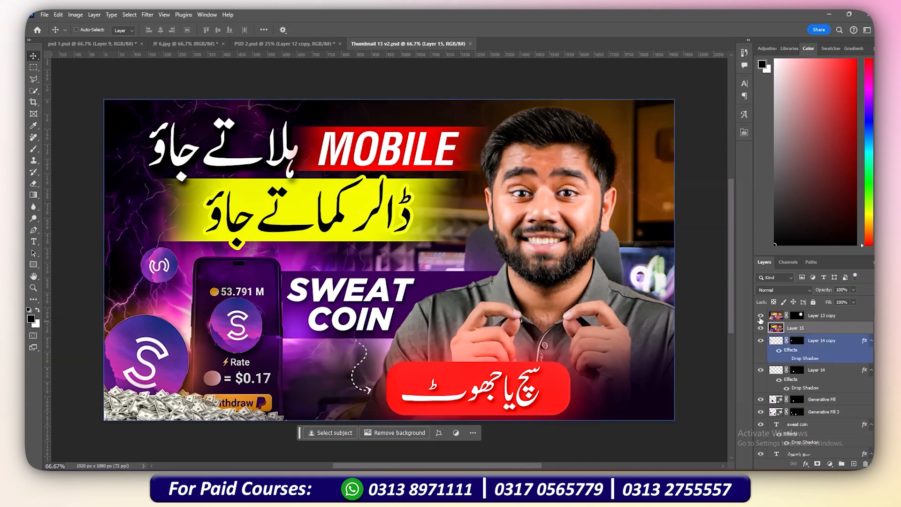
{"action": "left_click", "coordinate": [761, 327]}
{"action": "left_click", "coordinate": [761, 340]}
{"action": "left_click", "coordinate": [761, 370]}
{"action": "scroll", "coordinate": [760, 375], "scroll_direction": "down", "scroll_amount": 1}
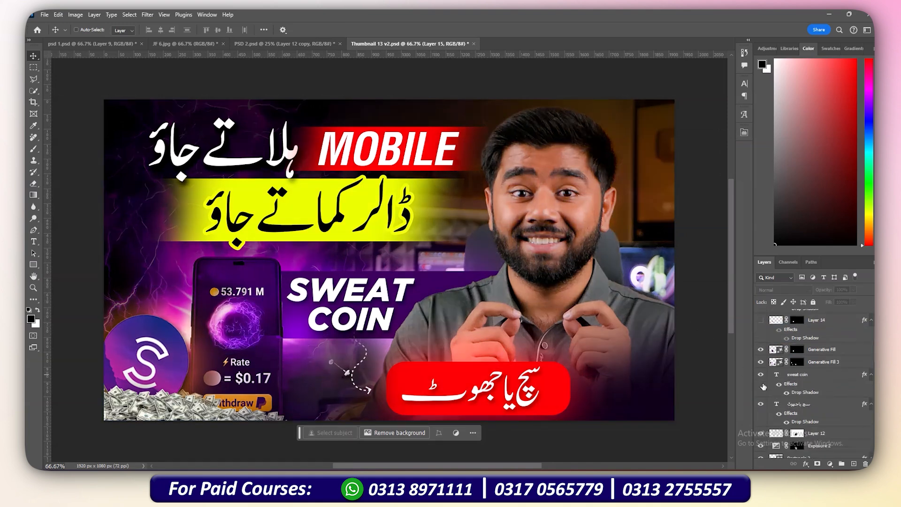
{"action": "left_click_drag", "start_coordinate": [761, 349], "coordinate": [761, 375]}
{"action": "left_click", "coordinate": [761, 404]}
{"action": "scroll", "coordinate": [761, 409], "scroll_direction": "down", "scroll_amount": 1}
{"action": "left_click", "coordinate": [761, 370]}
{"action": "left_click", "coordinate": [761, 383]}
{"action": "left_click", "coordinate": [760, 397]}
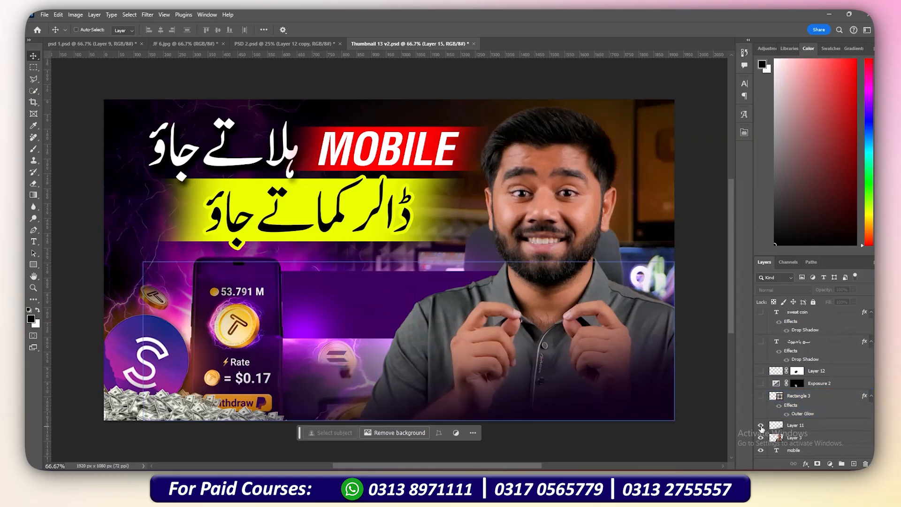
{"action": "left_click", "coordinate": [760, 426]}
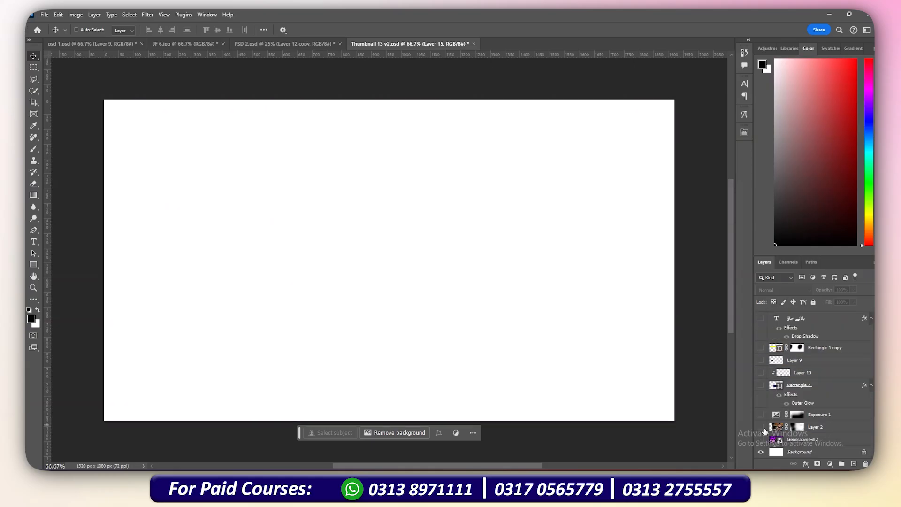
Show Layer 2 with the studio photo and Layer 3 with the cut-out man.
{"action": "left_click", "coordinate": [761, 426]}
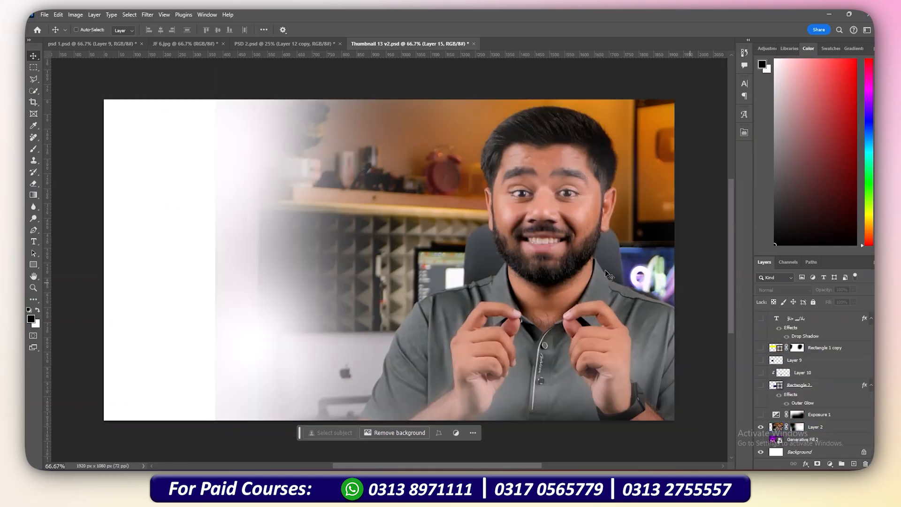
{"action": "left_click", "coordinate": [799, 429]}
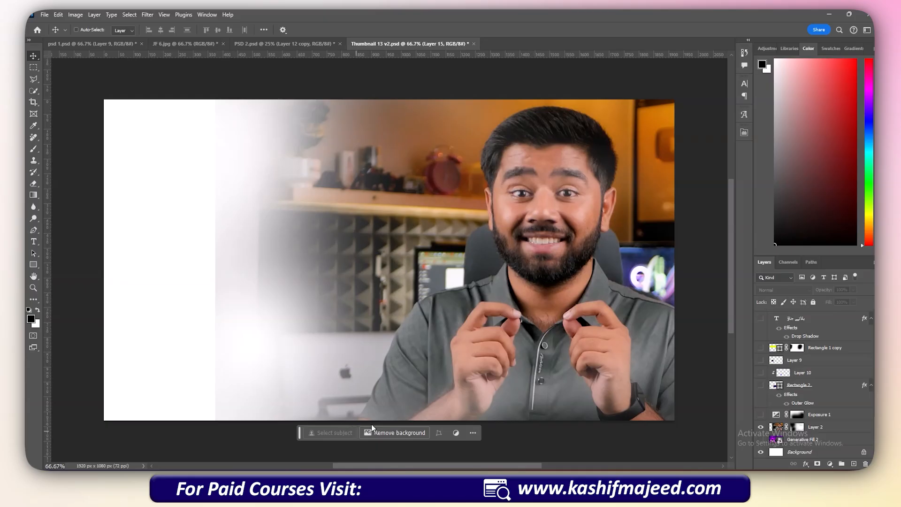
{"action": "scroll", "coordinate": [780, 424], "scroll_direction": "up", "scroll_amount": 10}
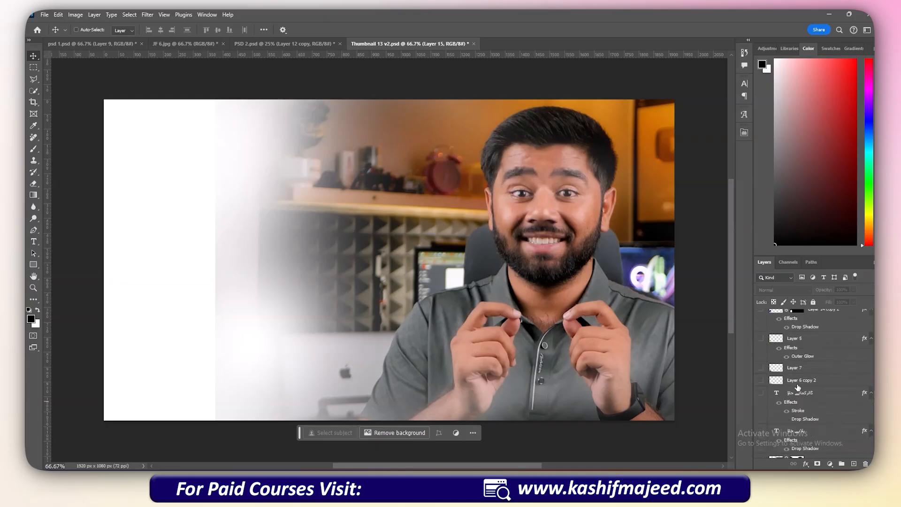
{"action": "scroll", "coordinate": [775, 375], "scroll_direction": "up", "scroll_amount": 3}
{"action": "left_click", "coordinate": [761, 350]}
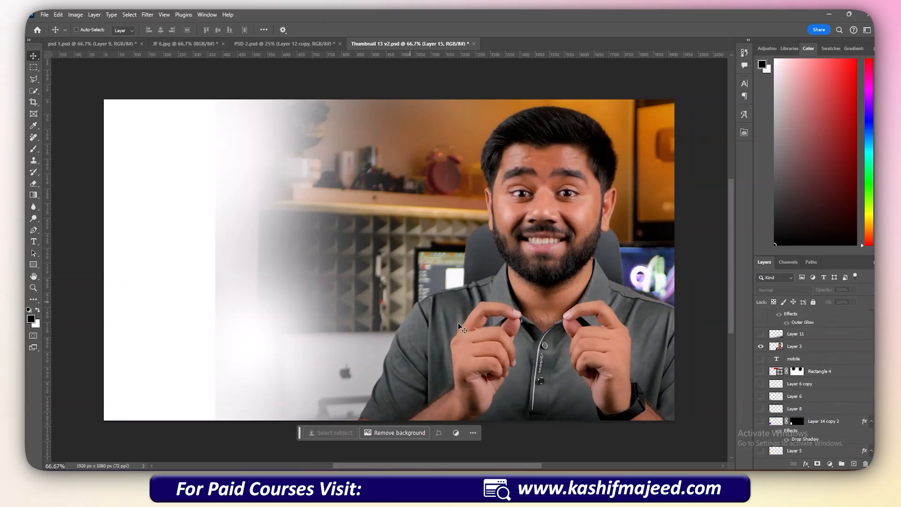
{"action": "scroll", "coordinate": [562, 390], "scroll_direction": "down", "scroll_amount": 5}
{"action": "scroll", "coordinate": [683, 370], "scroll_direction": "up", "scroll_amount": 4}
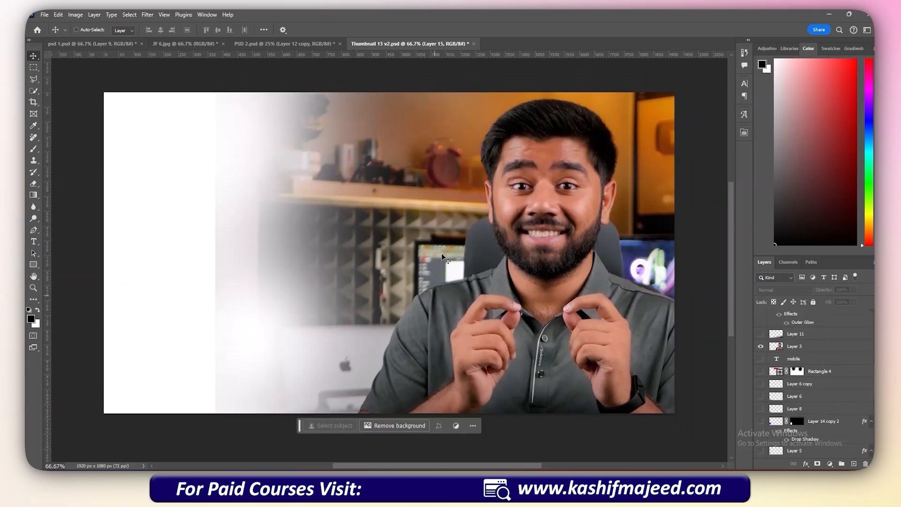
{"action": "left_click", "coordinate": [40, 69]}
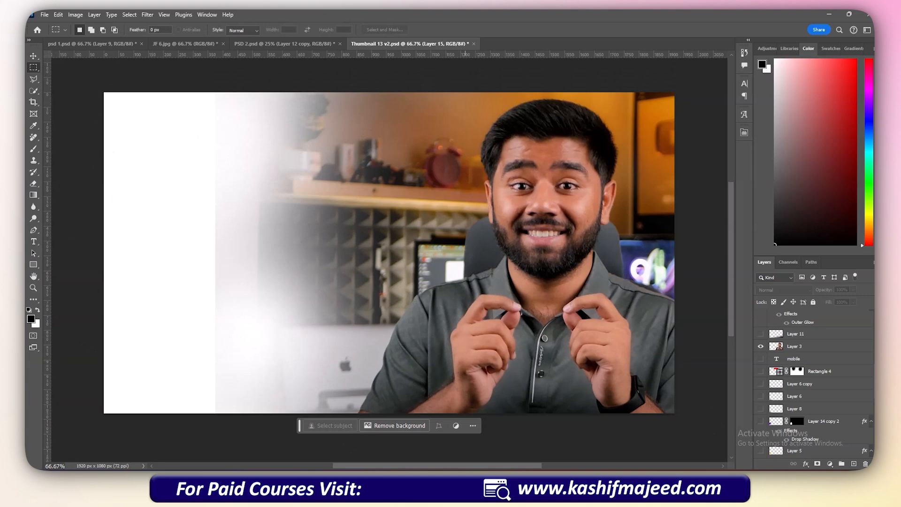
{"action": "left_click", "coordinate": [33, 56]}
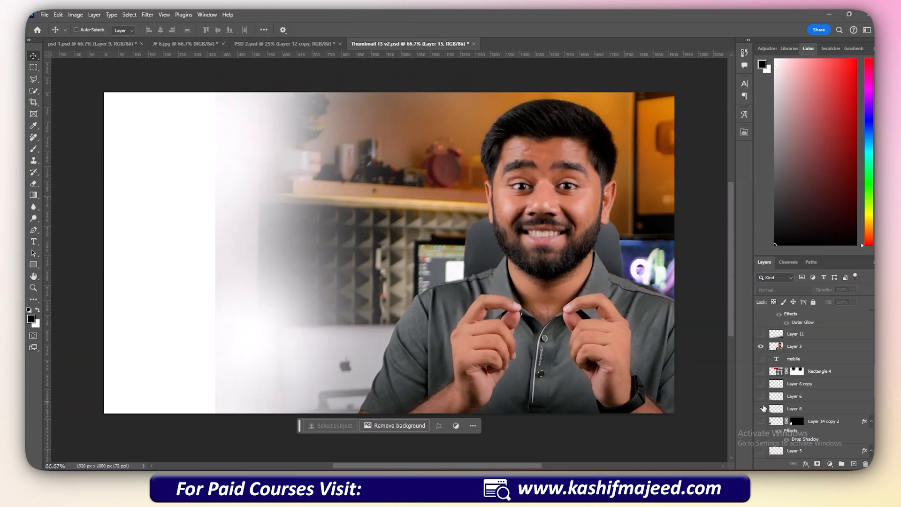
Show the purple lightning layer Generative Fill 2 and select the layer mask of Layer 2.
{"action": "scroll", "coordinate": [762, 407], "scroll_direction": "down", "scroll_amount": 3}
{"action": "scroll", "coordinate": [812, 451], "scroll_direction": "down", "scroll_amount": 3}
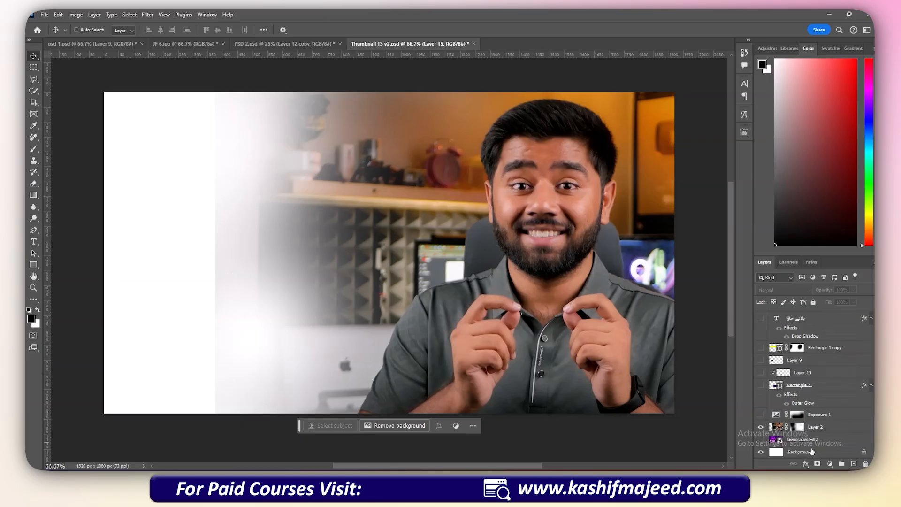
{"action": "left_click", "coordinate": [761, 439]}
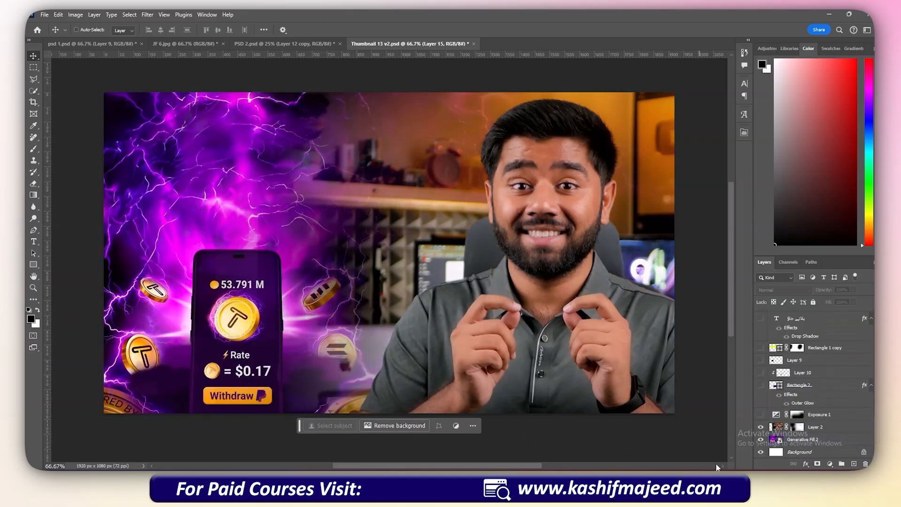
{"action": "left_click", "coordinate": [807, 439]}
{"action": "mouse_move", "coordinate": [245, 304]}
{"action": "left_mouse_down"}
{"action": "mouse_move", "coordinate": [365, 280]}
{"action": "mouse_move", "coordinate": [302, 268]}
{"action": "mouse_move", "coordinate": [248, 301]}
{"action": "left_mouse_up"}
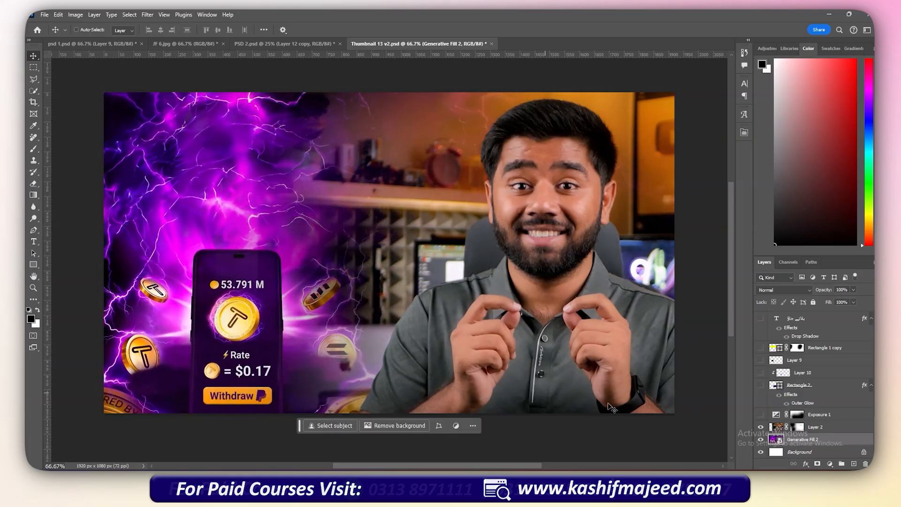
{"action": "left_click", "coordinate": [798, 428]}
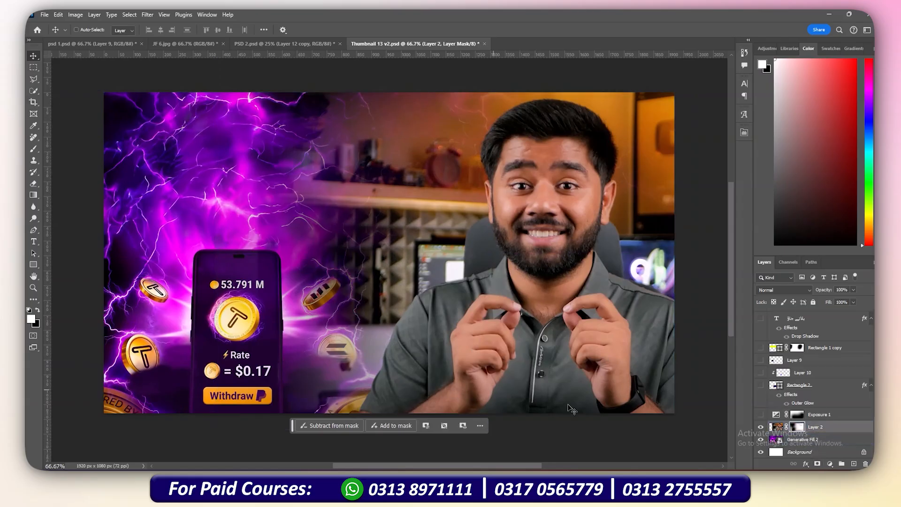
Compare the background with and without the Exposure 1 adjustment, leaving the adjustment switched on.
{"action": "left_click", "coordinate": [760, 415]}
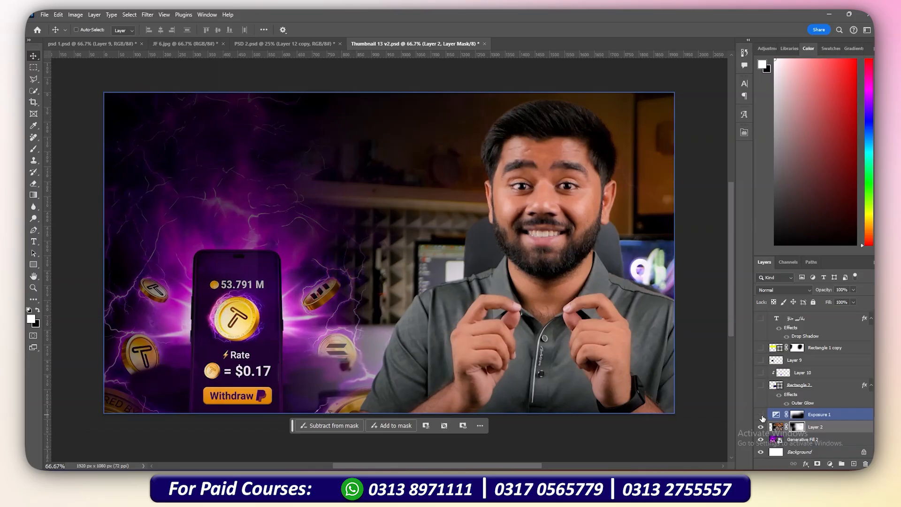
{"action": "left_click", "coordinate": [760, 414]}
{"action": "left_click", "coordinate": [760, 415]}
{"action": "left_click", "coordinate": [761, 414]}
{"action": "left_click", "coordinate": [761, 414]}
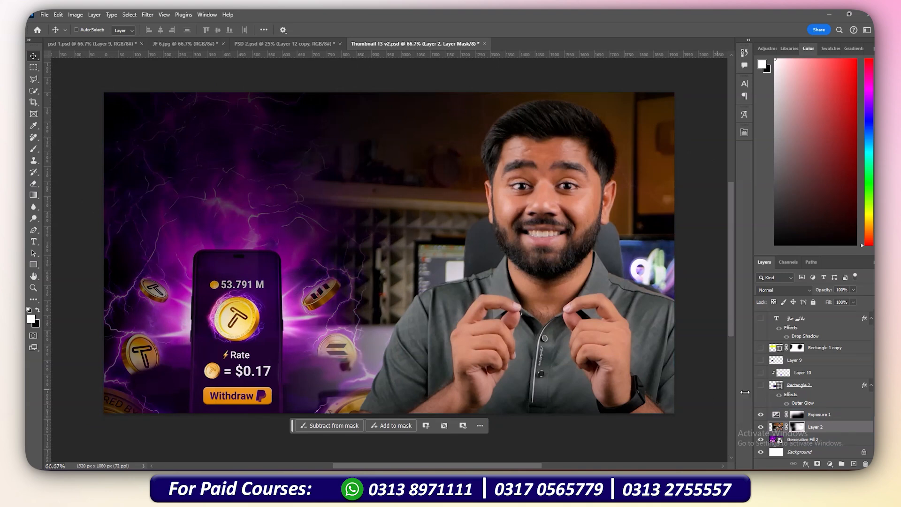
Show the purple Rectangle 2 and its clipped glow on Layer 10, and select the Generative Fill 2 layer.
{"action": "left_click", "coordinate": [761, 386]}
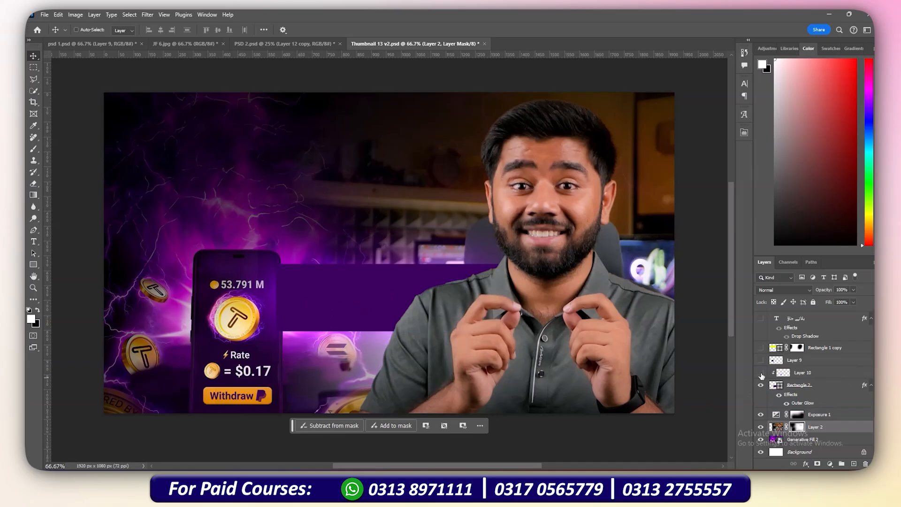
{"action": "left_click", "coordinate": [761, 373]}
{"action": "left_click", "coordinate": [811, 374]}
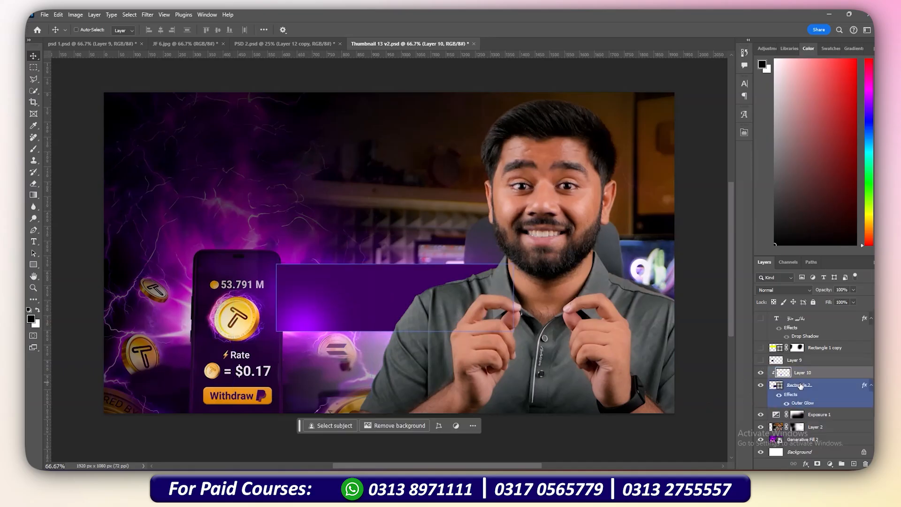
{"action": "right_click", "coordinate": [253, 348]}
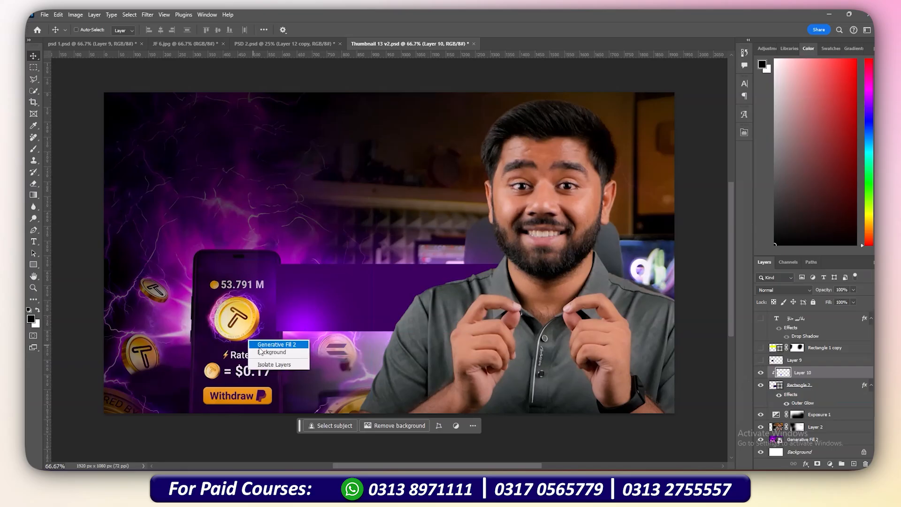
{"action": "left_click", "coordinate": [273, 345]}
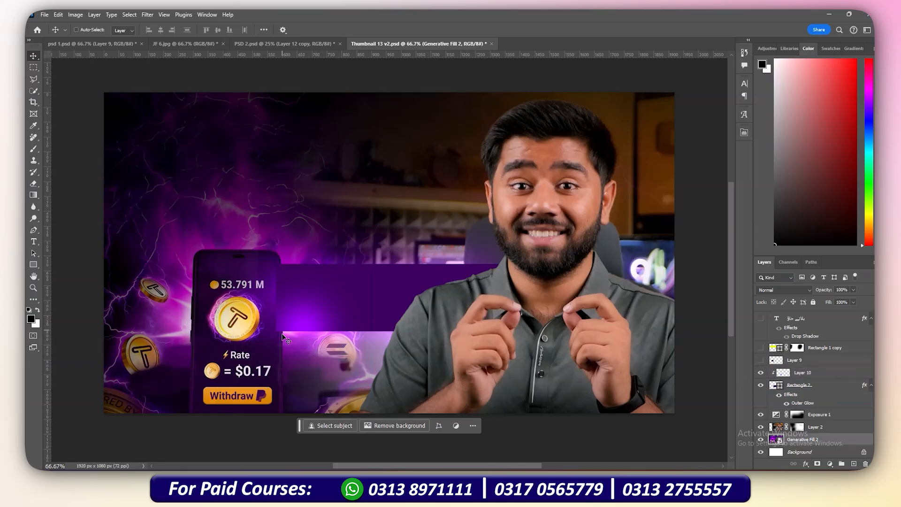
Show the phone on Layer 9, the yellow Rectangle 1 copy and the white Urdu headline above it.
{"action": "left_click", "coordinate": [761, 359]}
{"action": "left_click", "coordinate": [797, 360]}
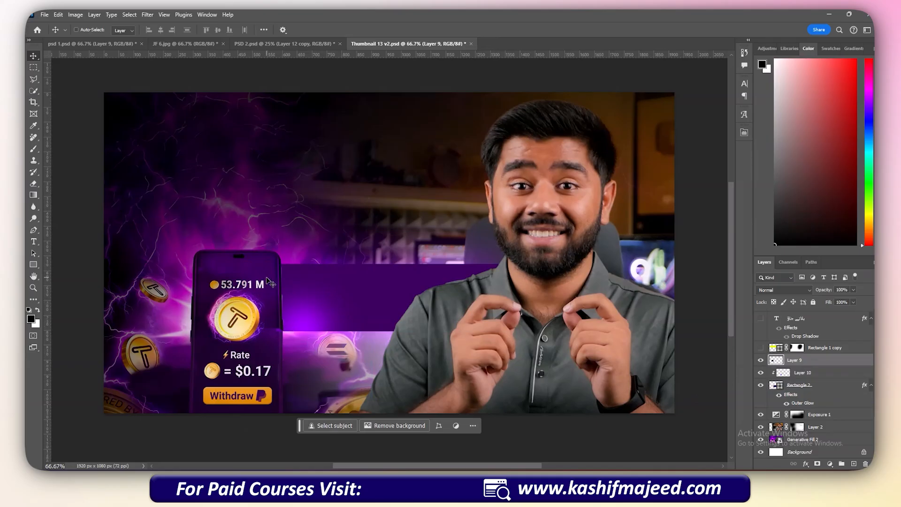
{"action": "scroll", "coordinate": [798, 375], "scroll_direction": "up", "scroll_amount": 1}
{"action": "left_click", "coordinate": [761, 360]}
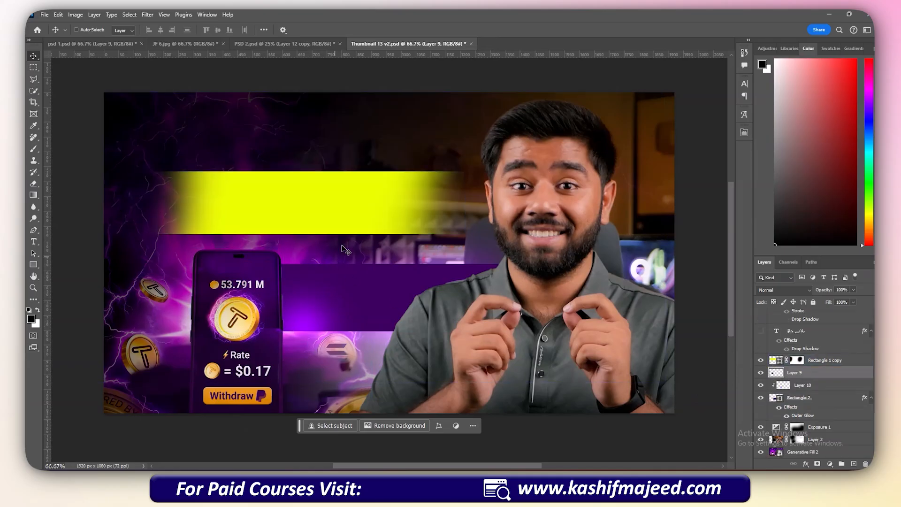
{"action": "scroll", "coordinate": [811, 405], "scroll_direction": "up", "scroll_amount": 3}
{"action": "left_click", "coordinate": [761, 368]}
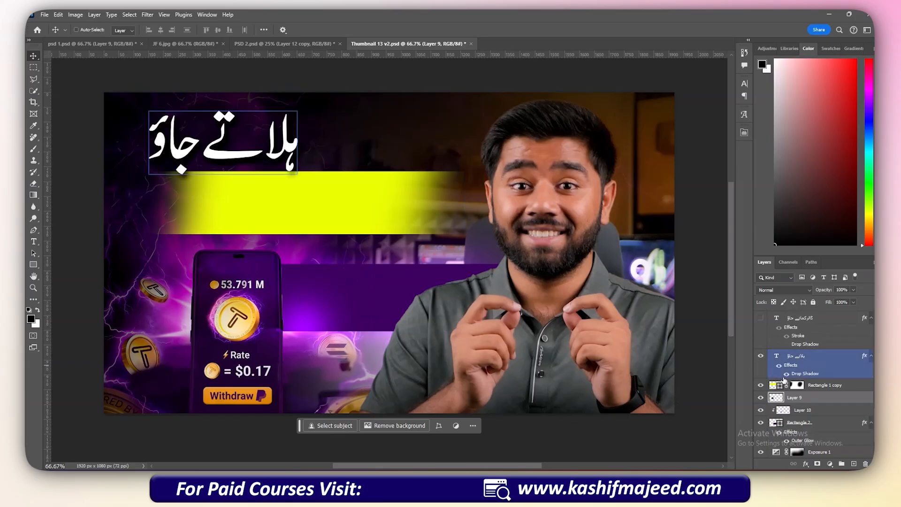
Show the black Urdu headline on the yellow bar and the cash pile on Layer 6 copy 2, and select that cash layer.
{"action": "left_click", "coordinate": [776, 371]}
{"action": "left_click", "coordinate": [761, 330]}
{"action": "scroll", "coordinate": [765, 348], "scroll_direction": "up", "scroll_amount": 3}
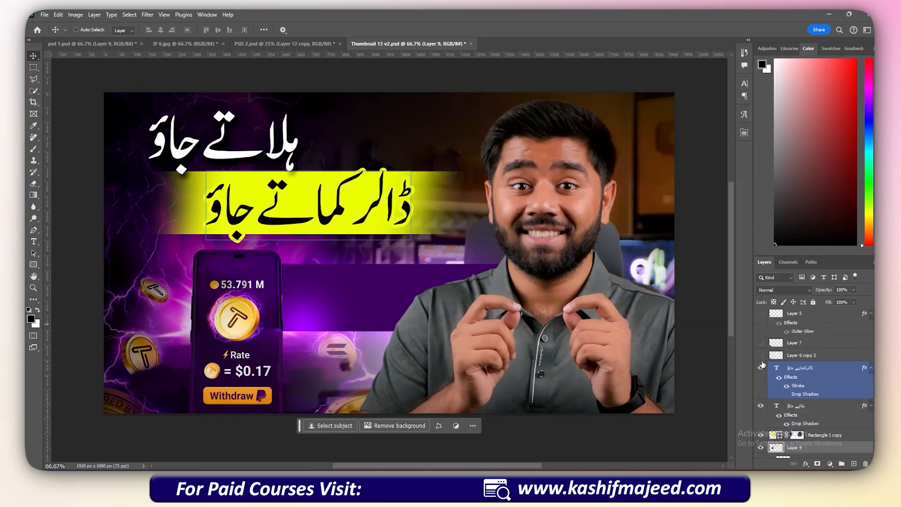
{"action": "left_click", "coordinate": [761, 356]}
{"action": "left_click", "coordinate": [760, 355]}
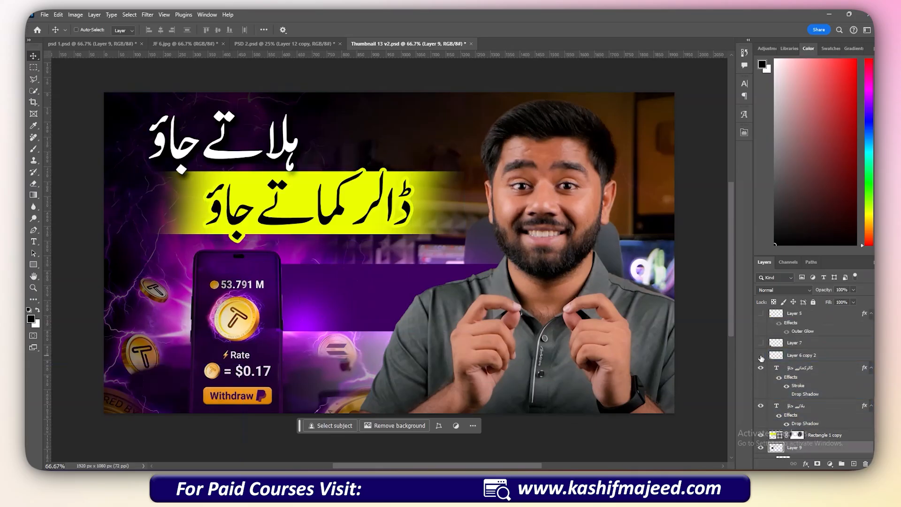
{"action": "left_click", "coordinate": [761, 355]}
{"action": "left_click", "coordinate": [796, 356]}
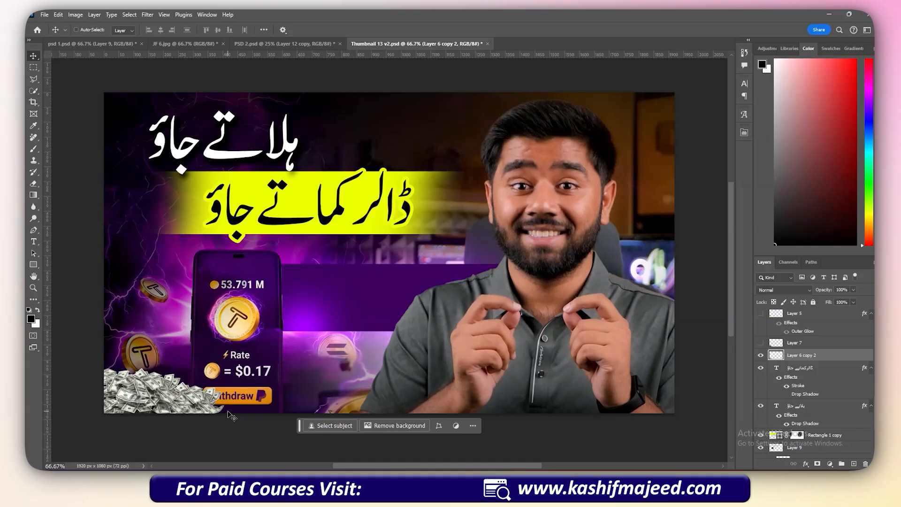
Show the dark shading on Layer 7 and preview the large gold coin on Layer 5, leaving the coin hidden.
{"action": "left_click", "coordinate": [760, 343]}
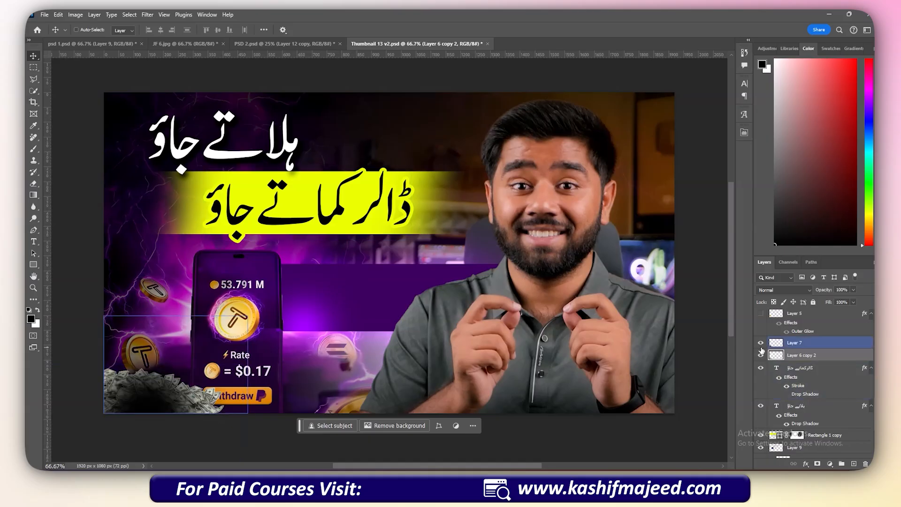
{"action": "scroll", "coordinate": [761, 347], "scroll_direction": "up", "scroll_amount": 2}
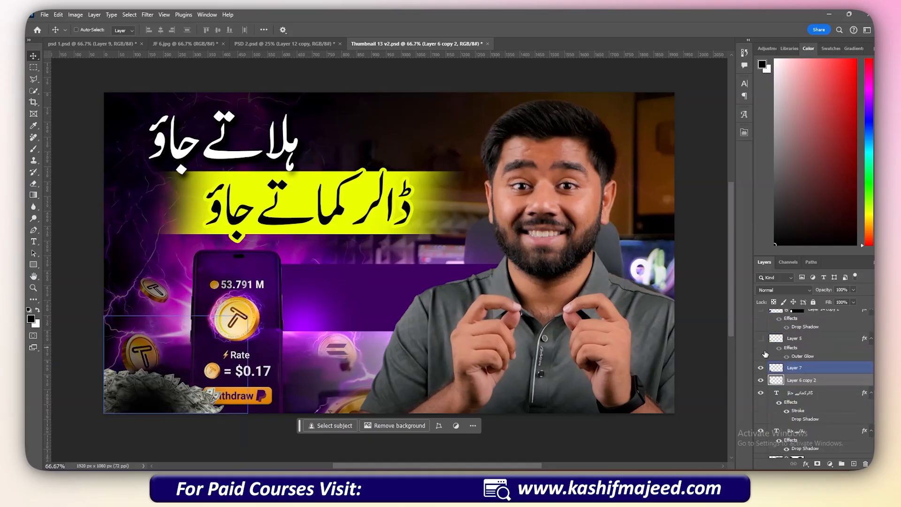
{"action": "left_click", "coordinate": [761, 351]}
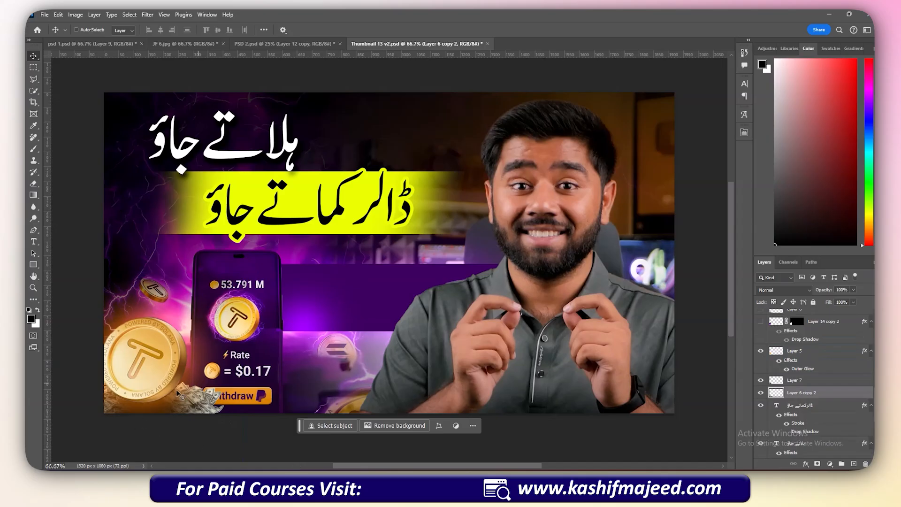
{"action": "left_click", "coordinate": [761, 351]}
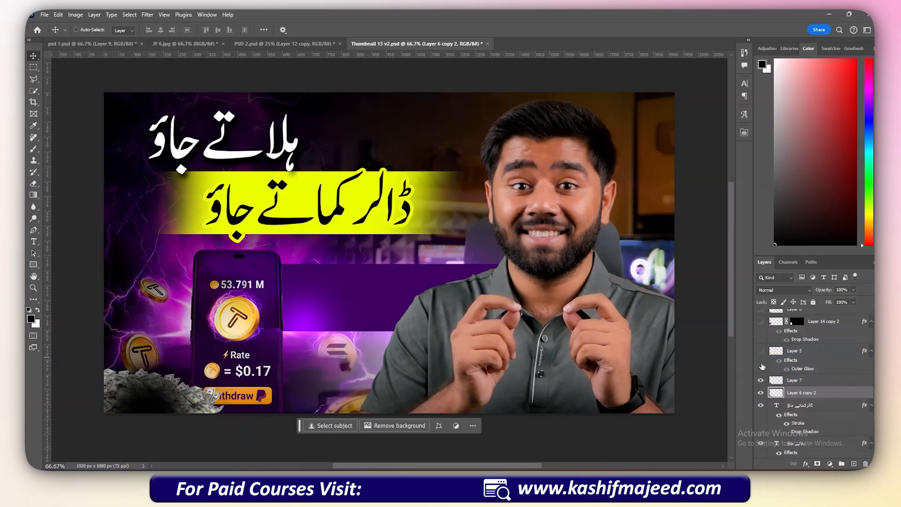
Show the purple logo on Layer 14 copy 2 and the layers above it: Layer 8, Layer 6 and Layer 6 copy.
{"action": "scroll", "coordinate": [761, 350], "scroll_direction": "up", "scroll_amount": 2}
{"action": "left_click", "coordinate": [761, 347]}
{"action": "scroll", "coordinate": [761, 347], "scroll_direction": "up", "scroll_amount": 2}
{"action": "left_click", "coordinate": [761, 346]}
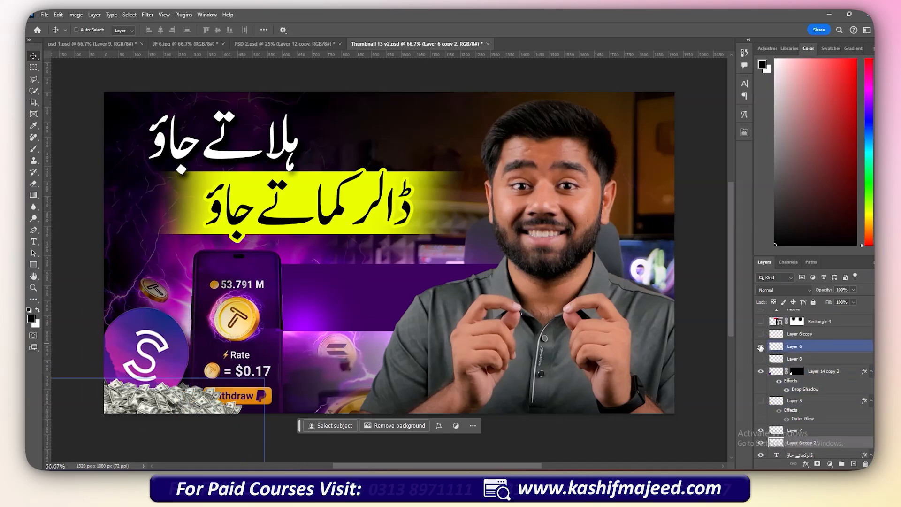
{"action": "scroll", "coordinate": [797, 371], "scroll_direction": "up", "scroll_amount": 2}
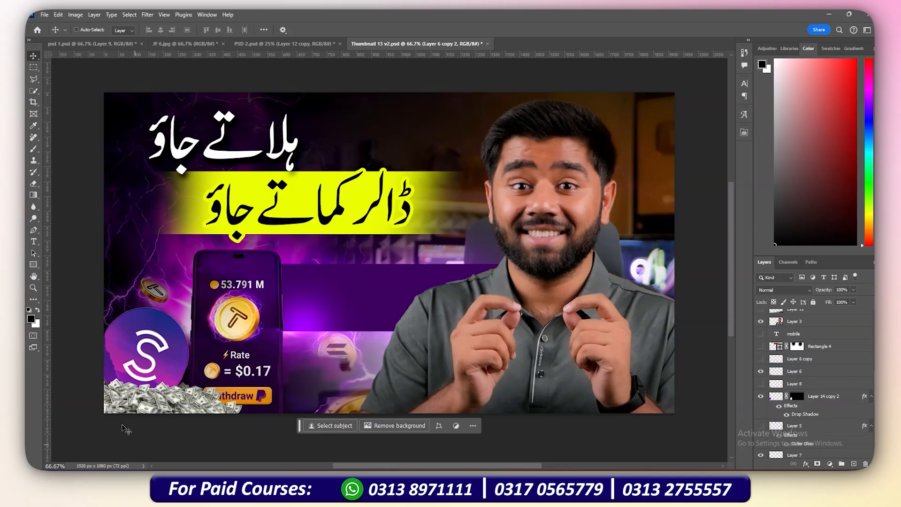
{"action": "left_click", "coordinate": [761, 383]}
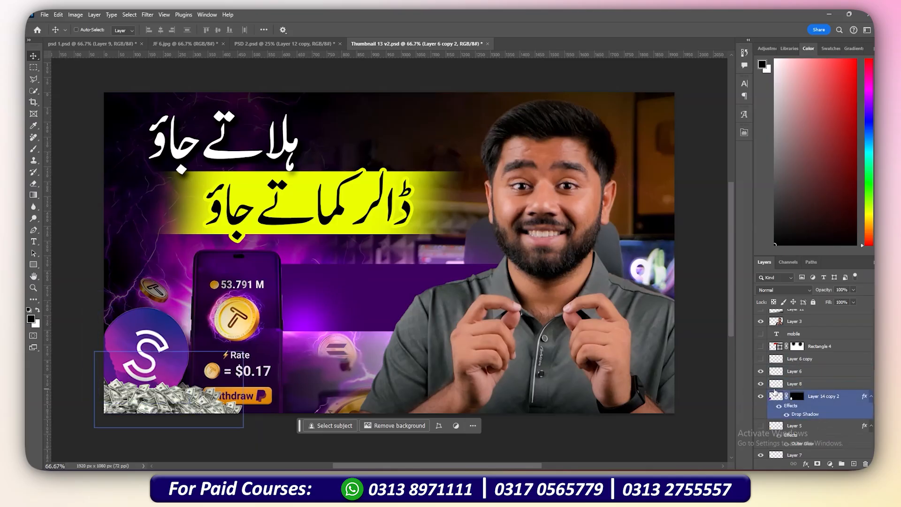
{"action": "left_click", "coordinate": [760, 359]}
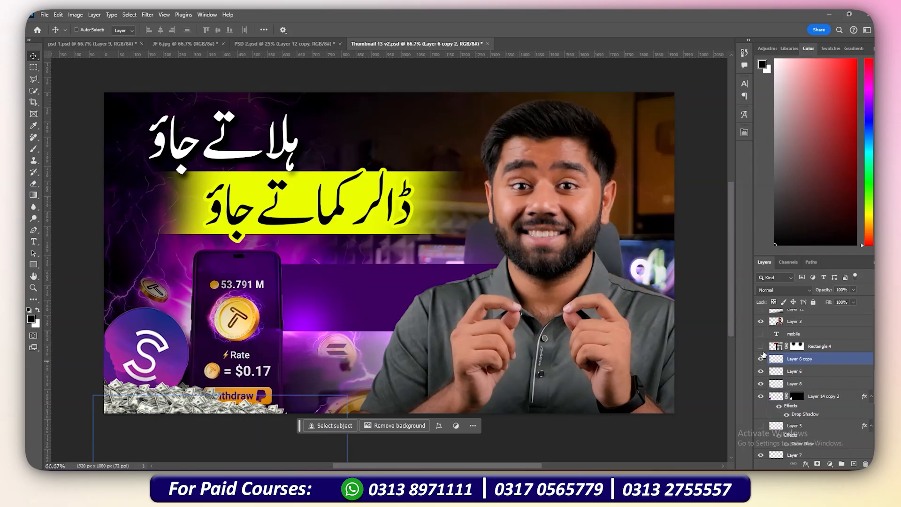
Show the red Rectangle 4 with its MOBILE text, and the dark shading on Layer 11 over the presenter's lower body.
{"action": "left_click", "coordinate": [761, 348]}
{"action": "scroll", "coordinate": [768, 357], "scroll_direction": "up", "scroll_amount": 1}
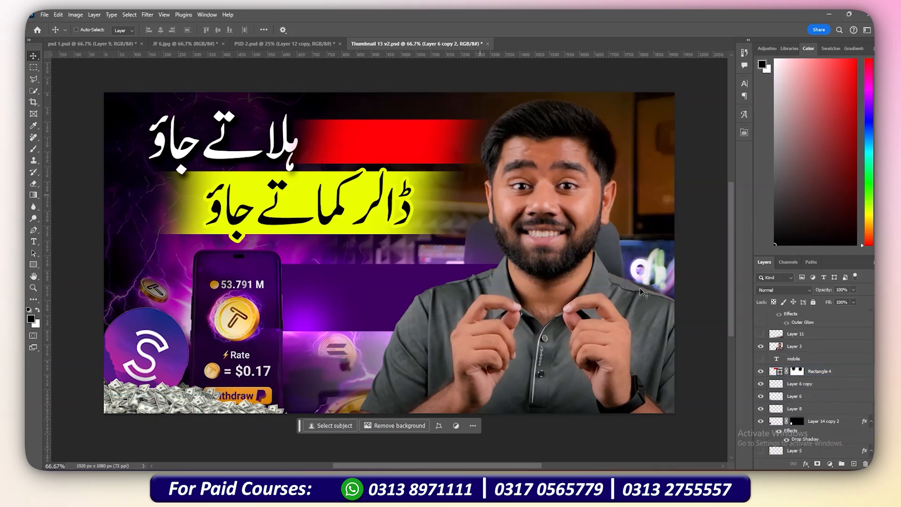
{"action": "scroll", "coordinate": [770, 375], "scroll_direction": "up", "scroll_amount": 2}
{"action": "left_click", "coordinate": [761, 396]}
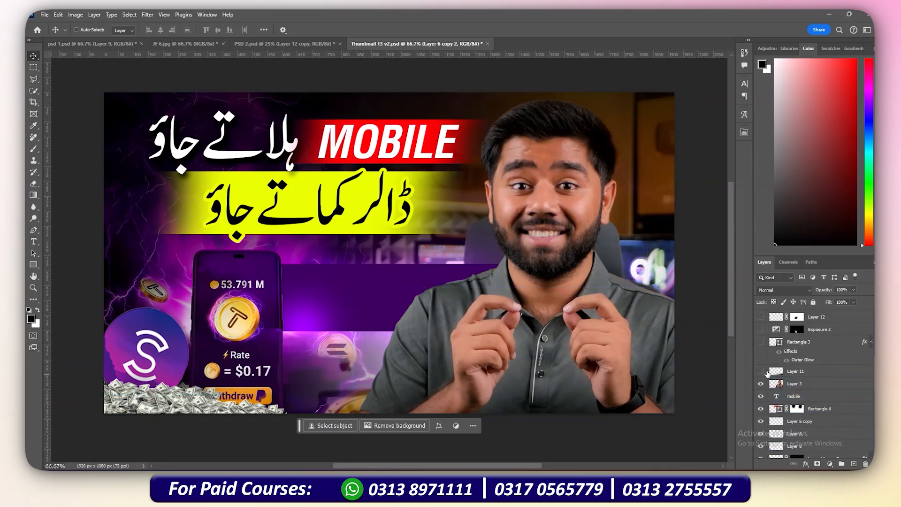
{"action": "left_click", "coordinate": [761, 372]}
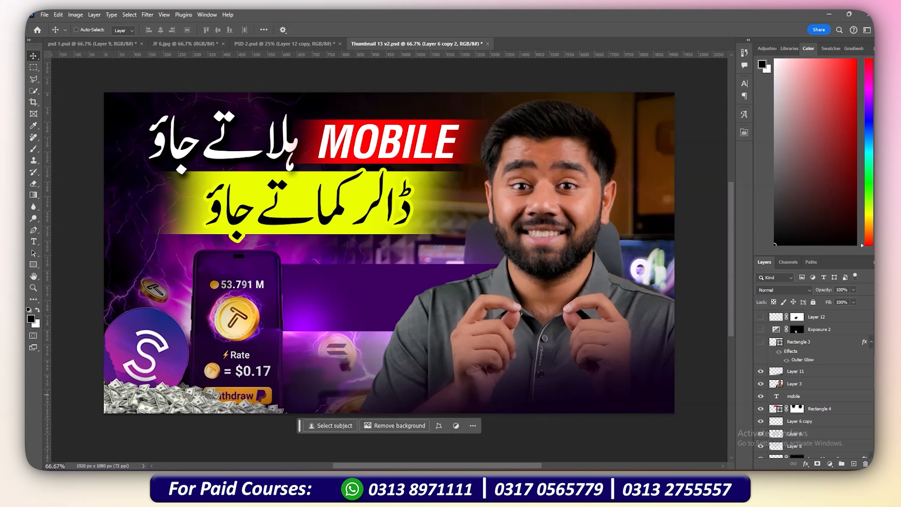
Show the red rounded Rectangle 3, select its layer and bring up the layer effects available for it.
{"action": "scroll", "coordinate": [747, 364], "scroll_direction": "up", "scroll_amount": 1}
{"action": "left_click", "coordinate": [761, 356]}
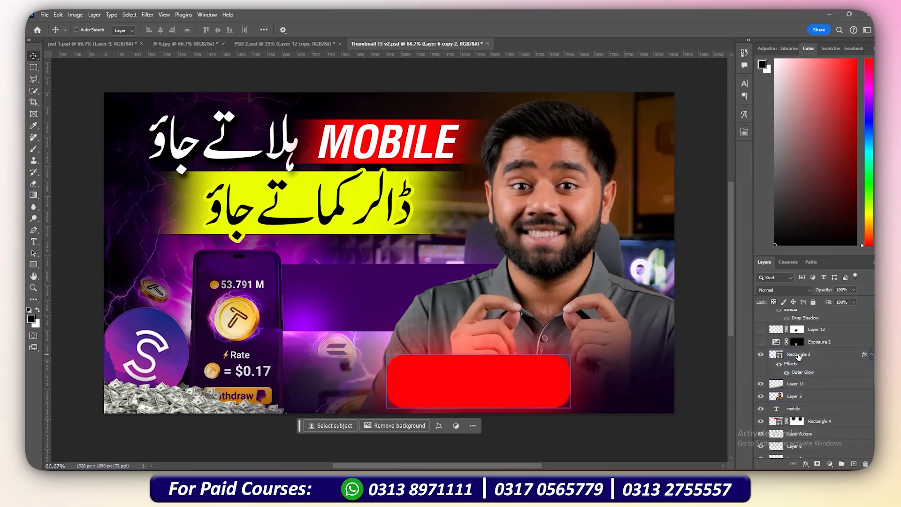
{"action": "left_click", "coordinate": [819, 354]}
{"action": "left_click", "coordinate": [805, 463]}
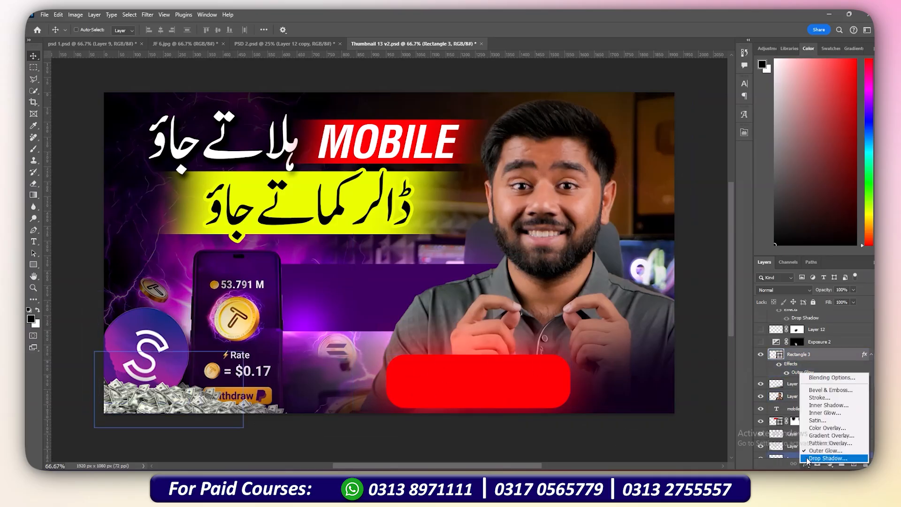